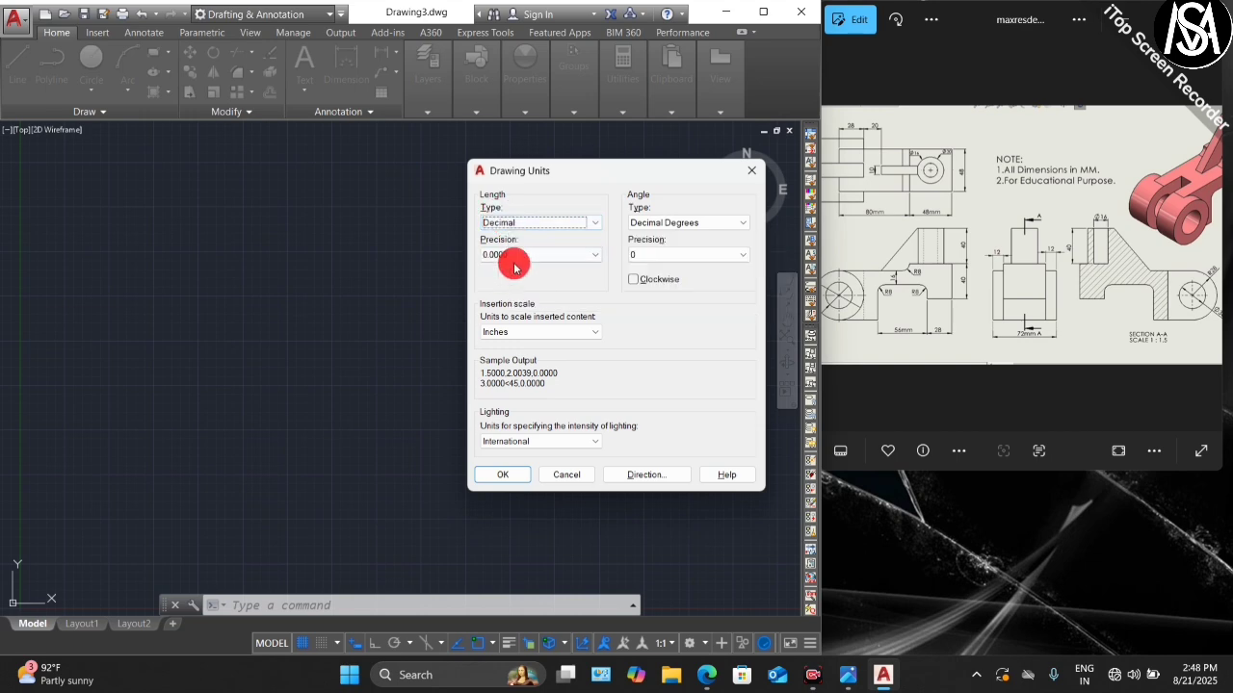
# - Set the drawing units to a length precision of 0.0 and the insertion scale to millimeters
pyautogui.click(530, 256)
pyautogui.click(534, 279)
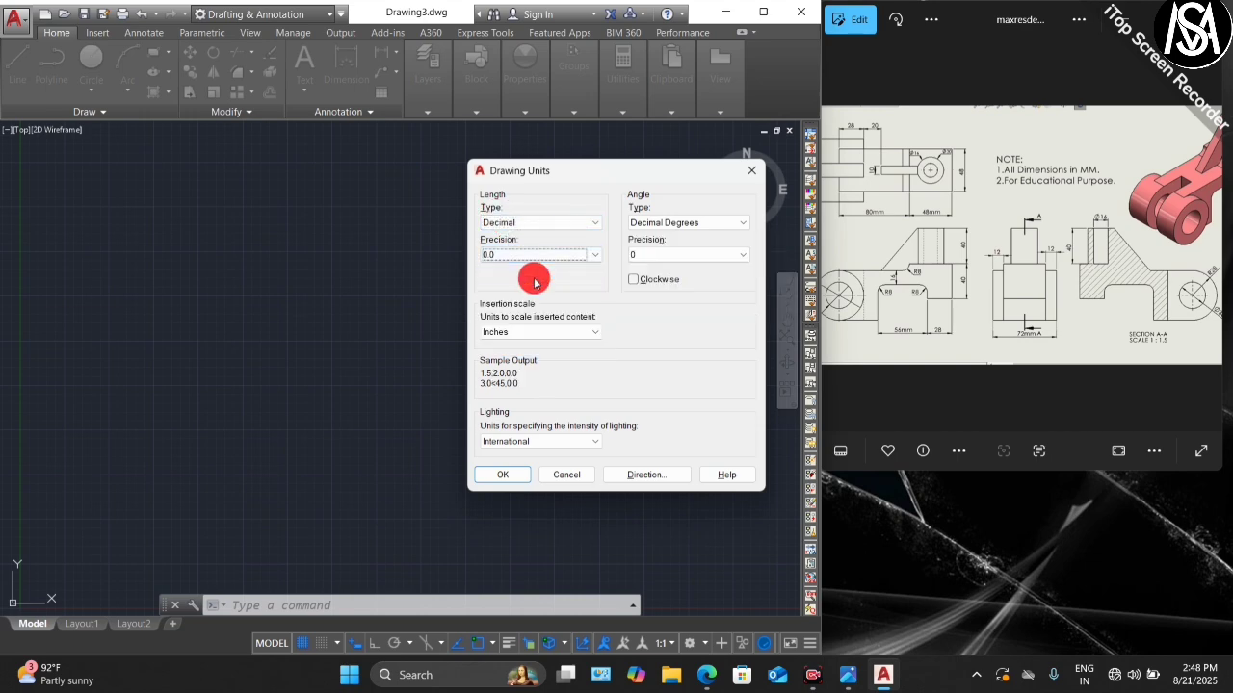
pyautogui.click(529, 332)
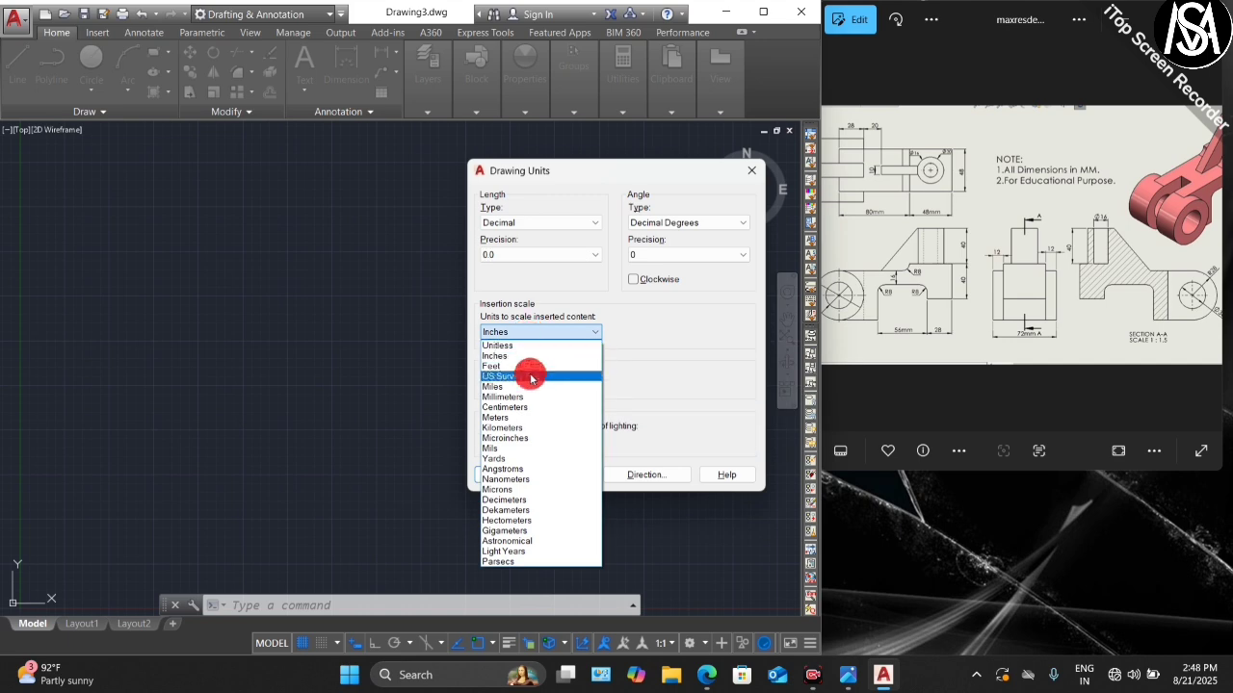
pyautogui.click(532, 391)
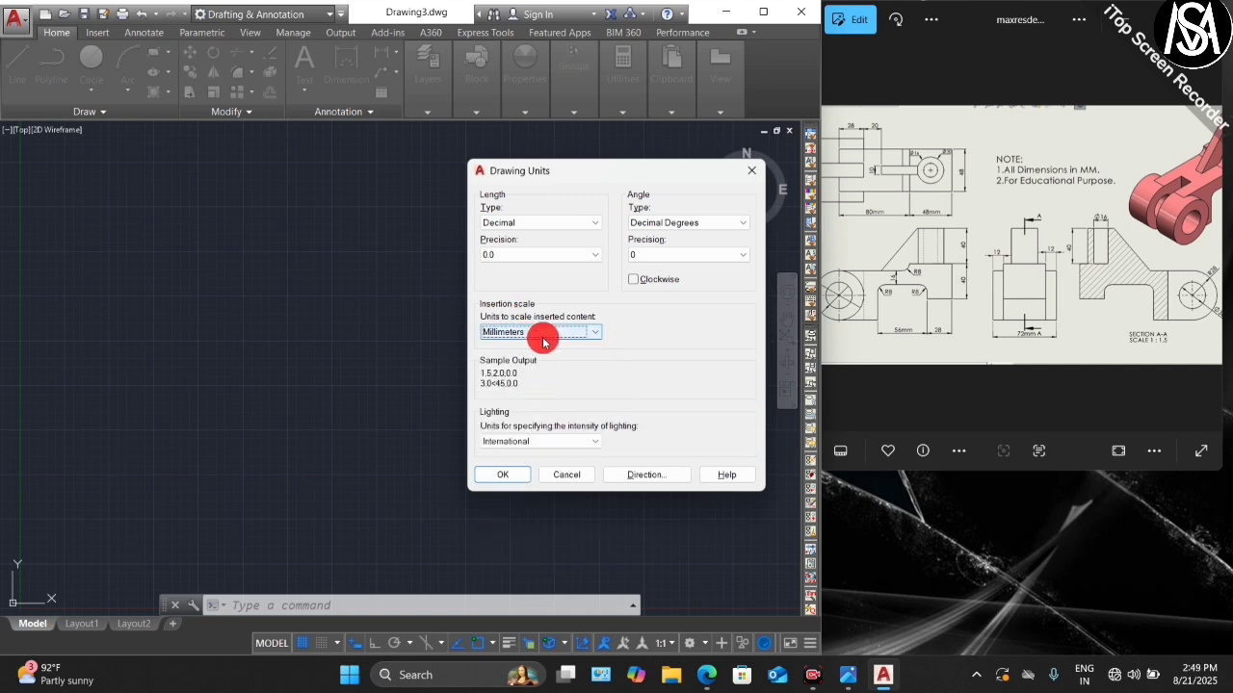
pyautogui.click(520, 478)
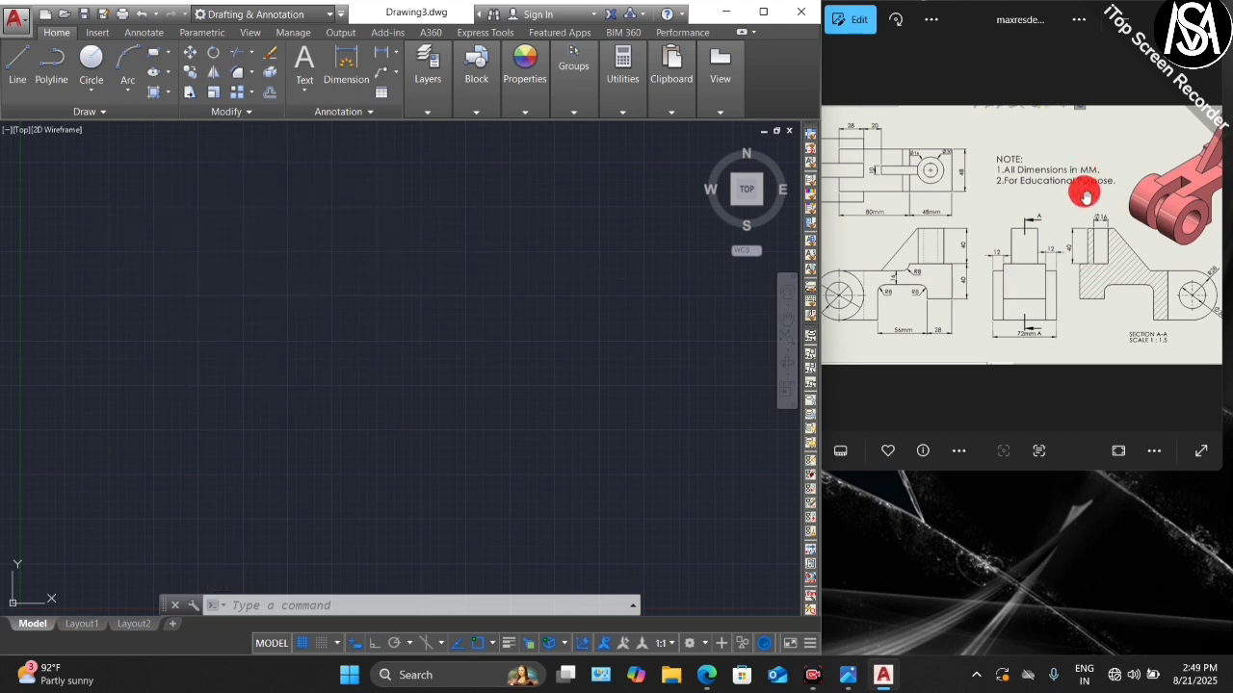
# - Check the front view in the reference drawing and switch the model viewport to the Front view
pyautogui.scroll(5, 1052, 235)
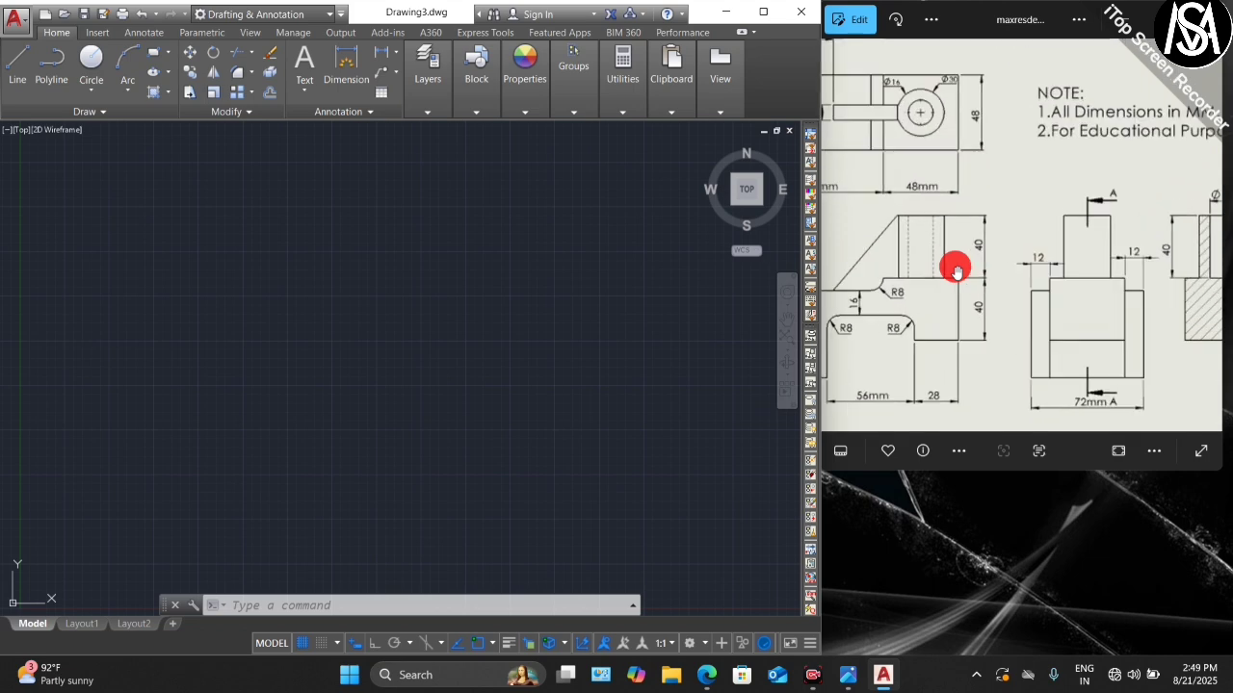
pyautogui.moveTo(1090, 235); pyautogui.dragTo(1092, 235)
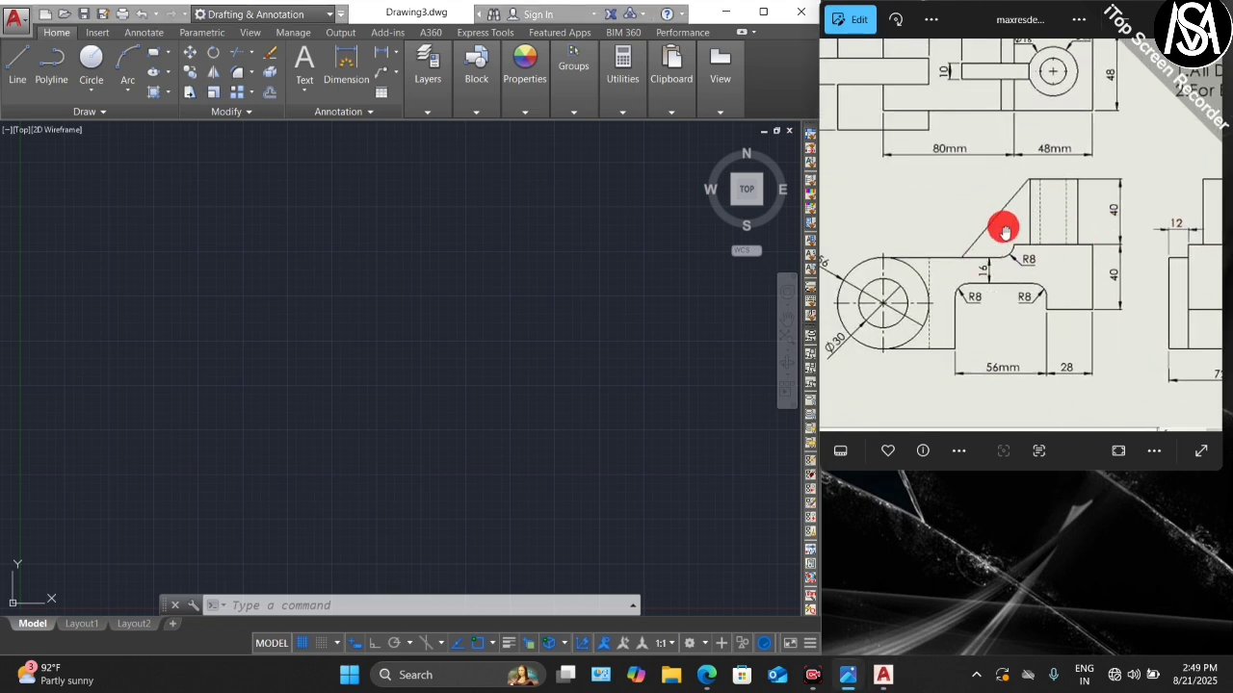
pyautogui.scroll(-3, 1032, 273)
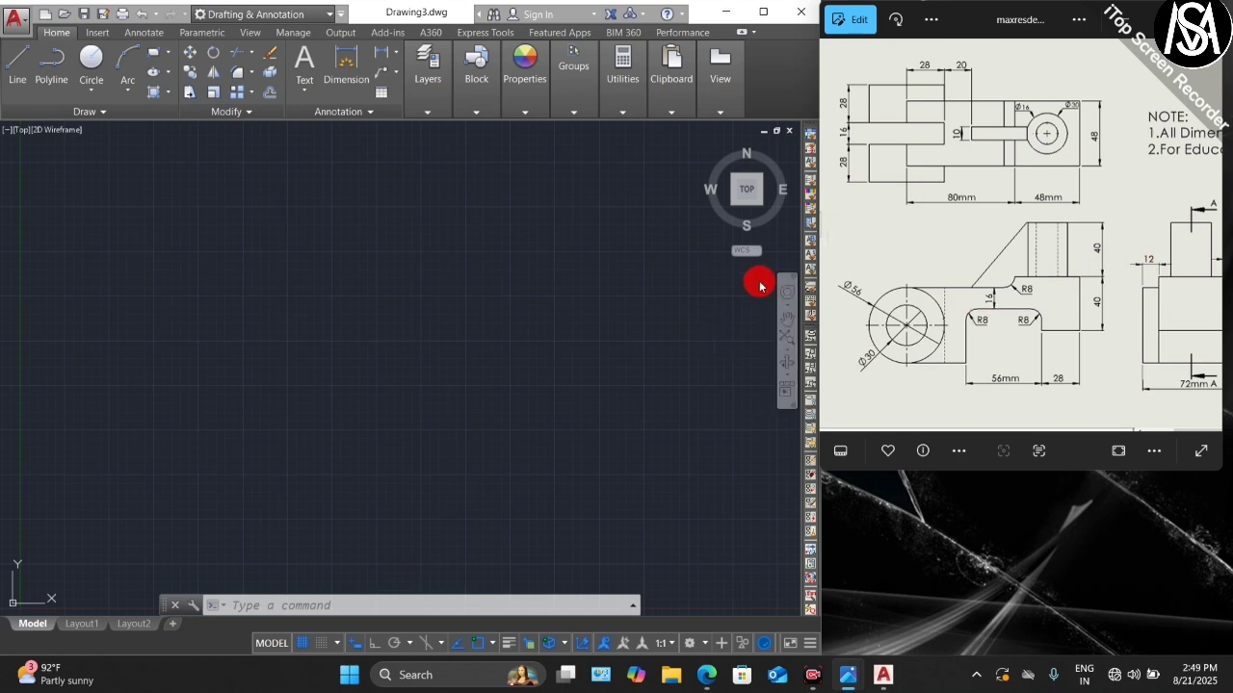
pyautogui.click(18, 131)
pyautogui.click(63, 238)
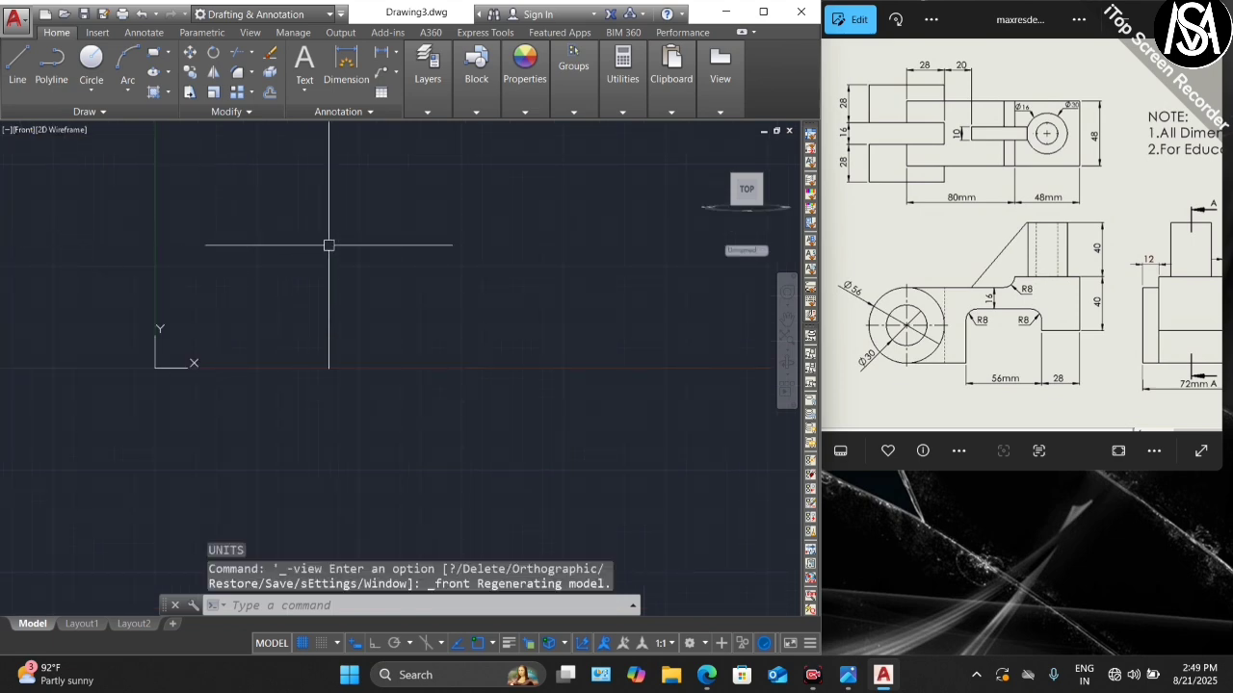
pyautogui.scroll(3, 466, 240)
# - Draw a circle of 30 mm diameter for the bore of the front view, with Ortho mode on
pyautogui.click(1147, 248)
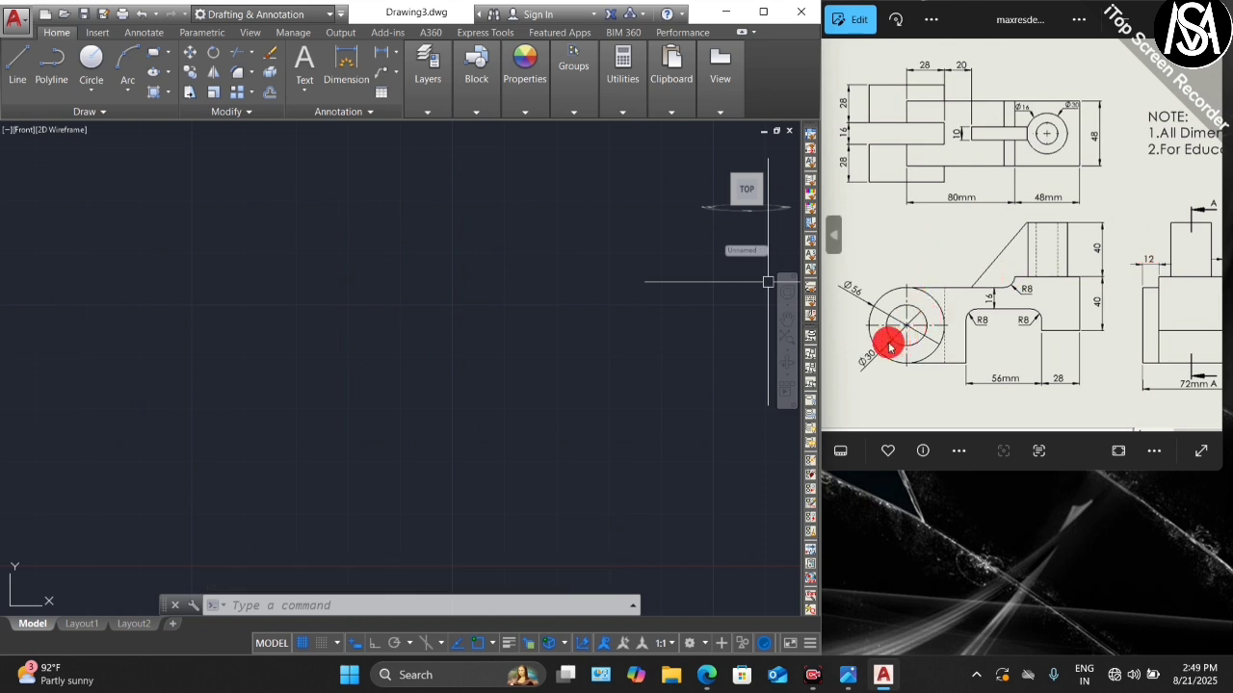
pyautogui.scroll(5, 906, 324)
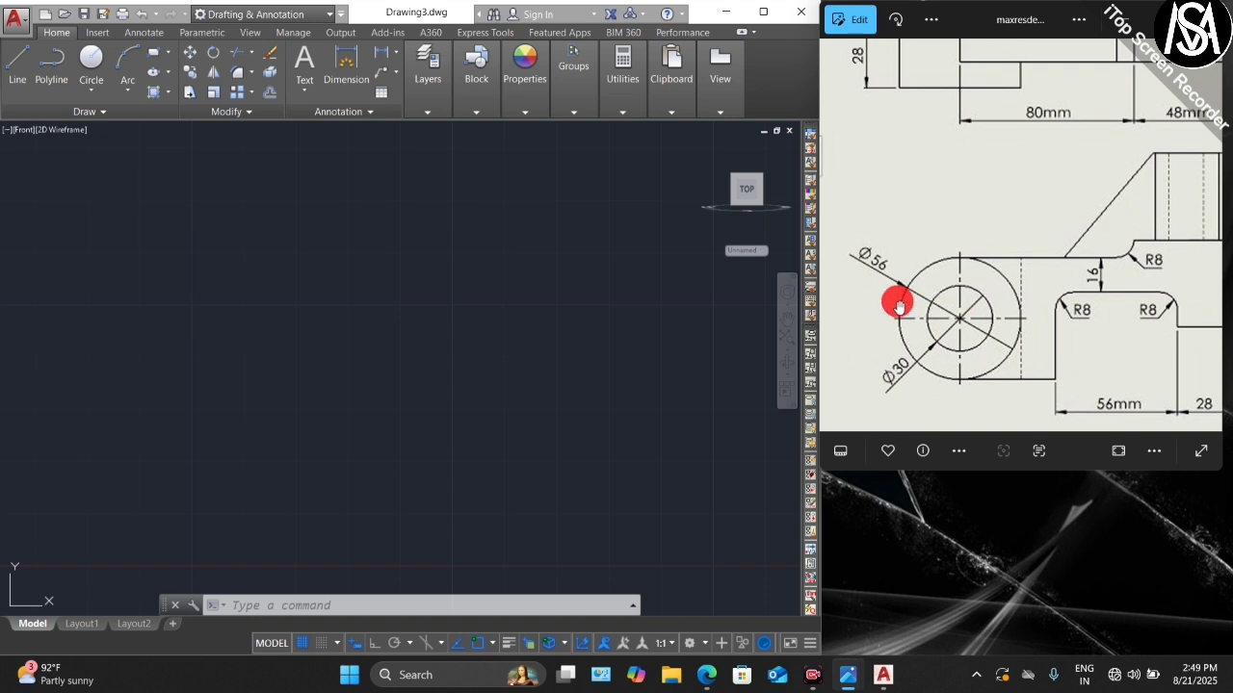
pyautogui.click(182, 339)
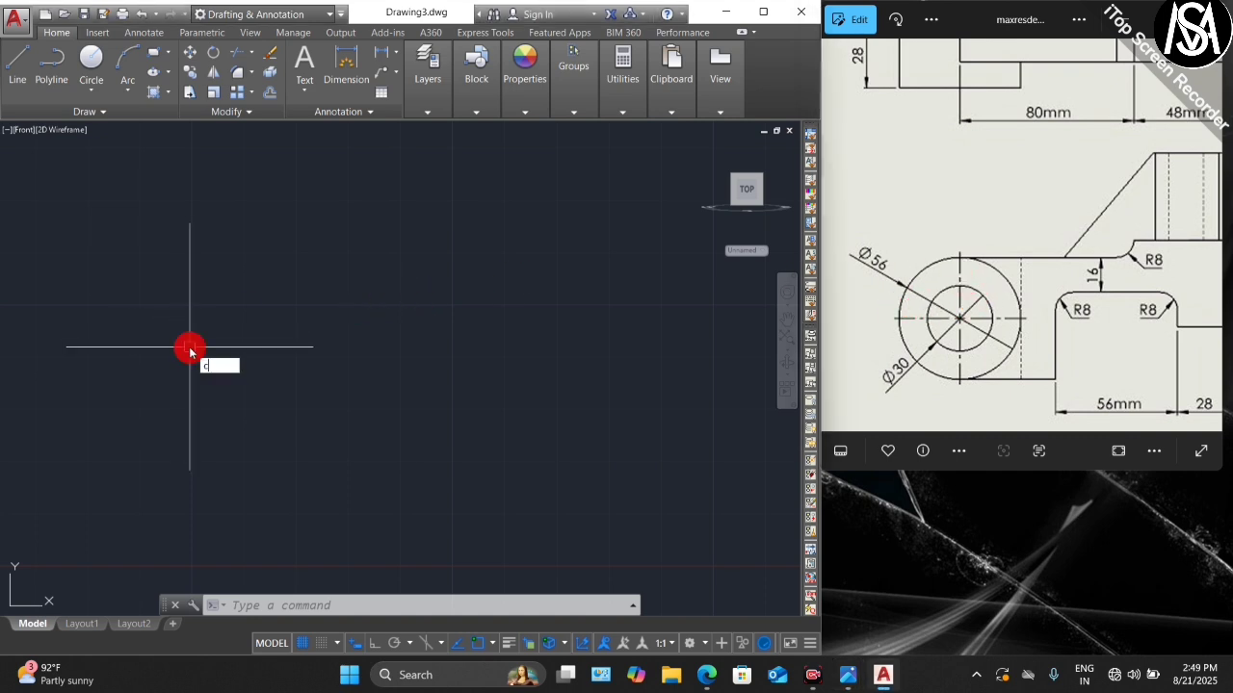
pyautogui.write('c')
pyautogui.press('Return')
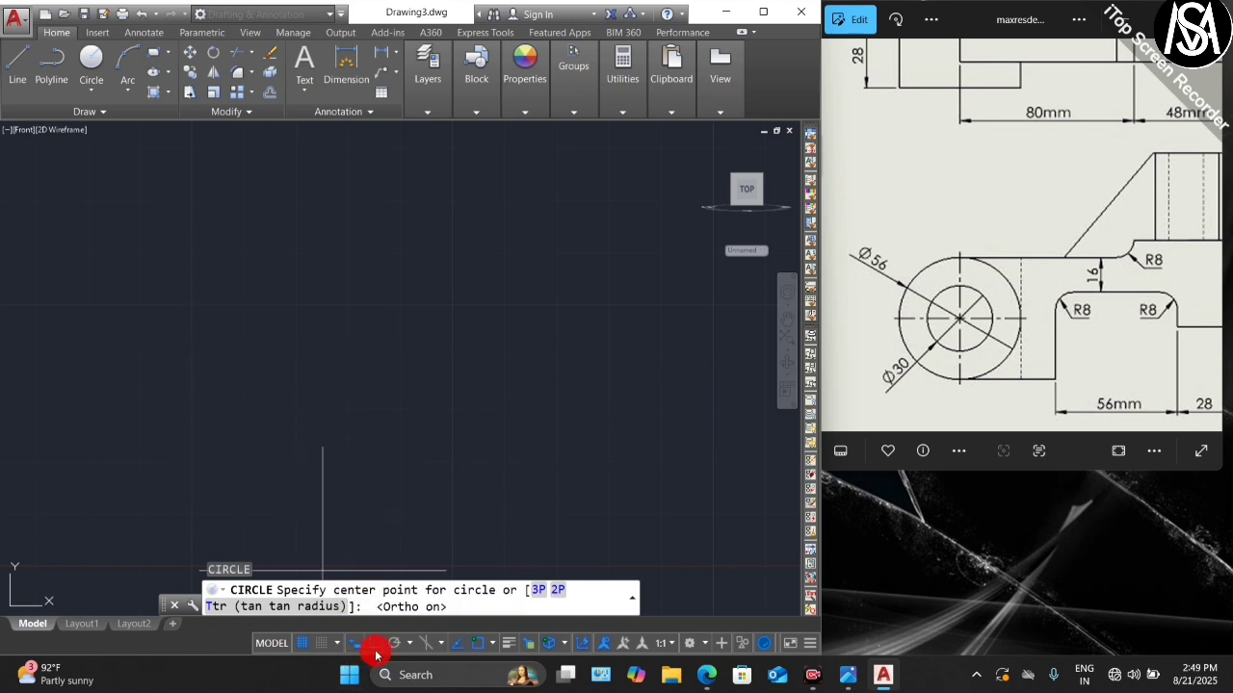
pyautogui.click(218, 386)
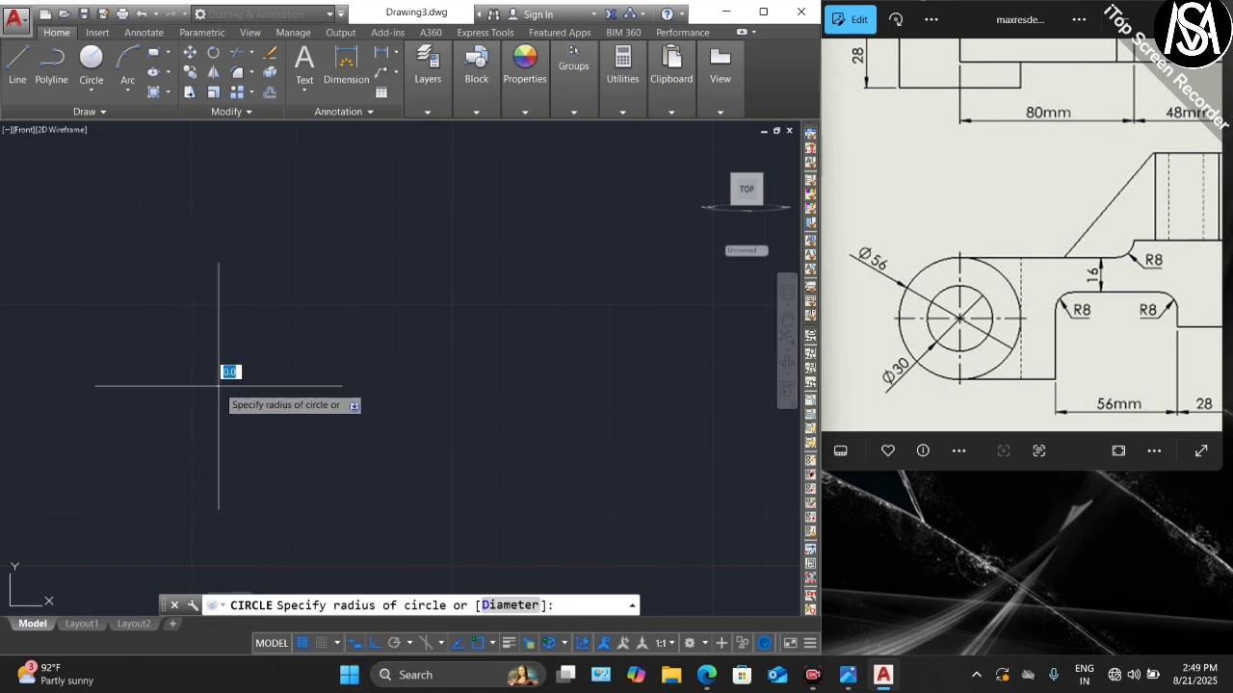
pyautogui.press('F8')
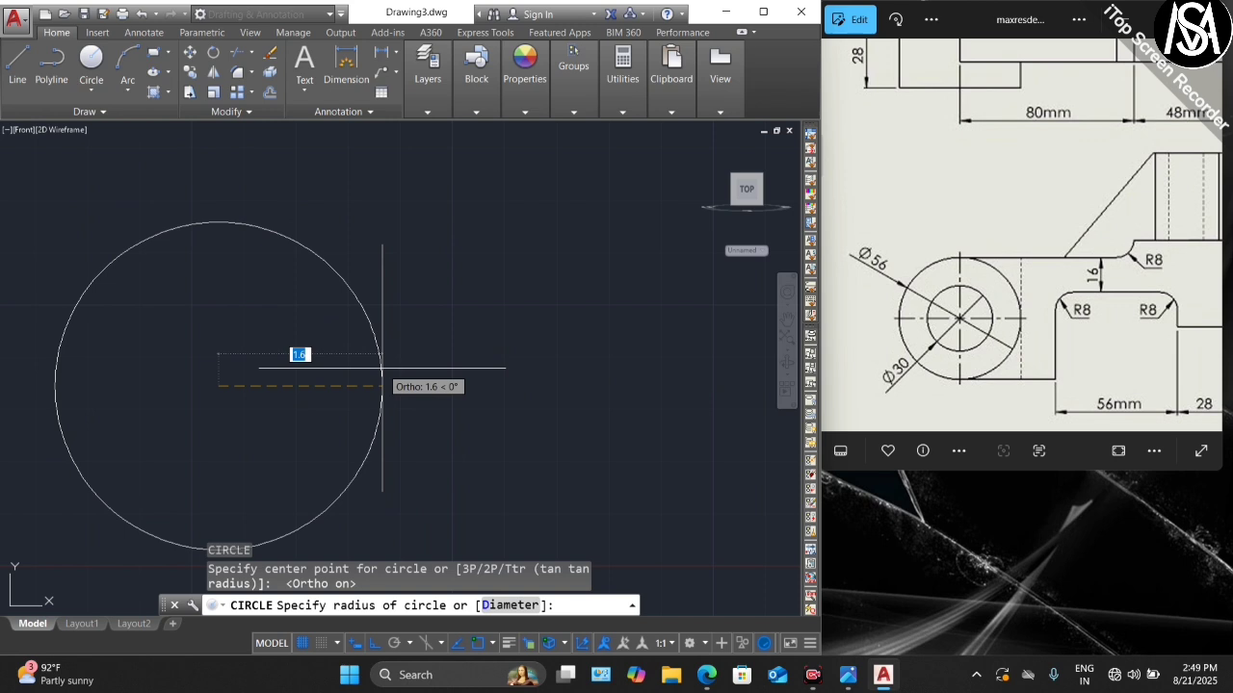
pyautogui.write('d')
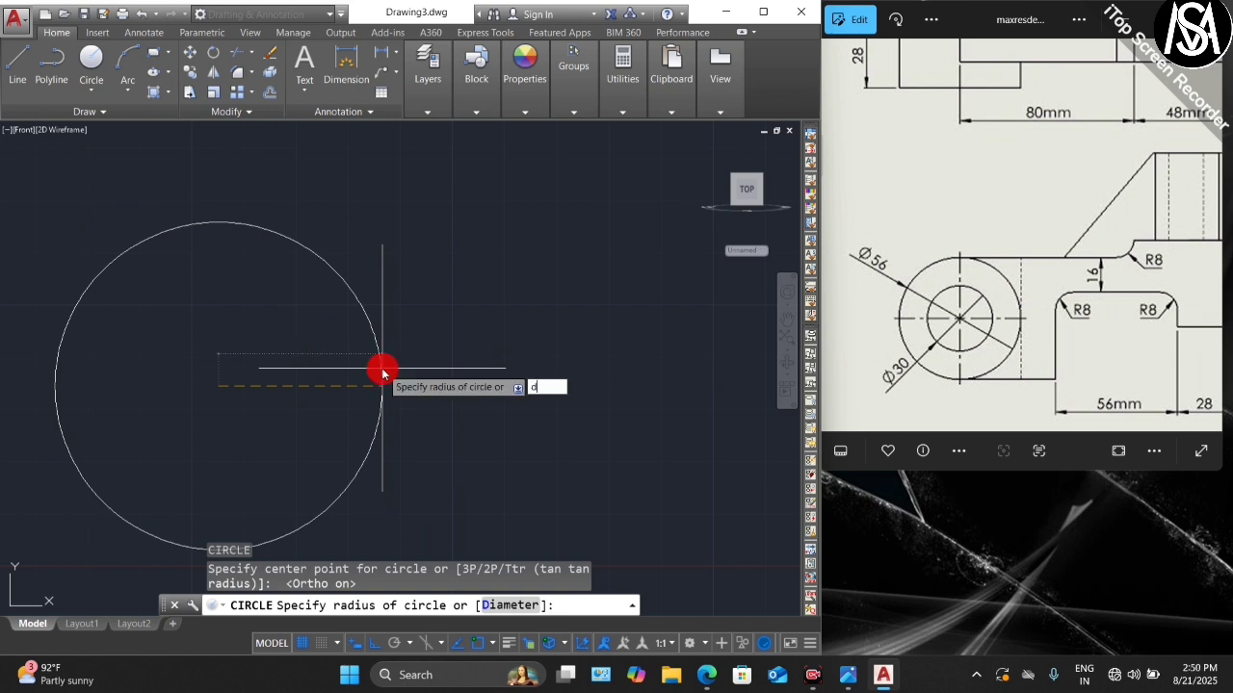
pyautogui.press('Return')
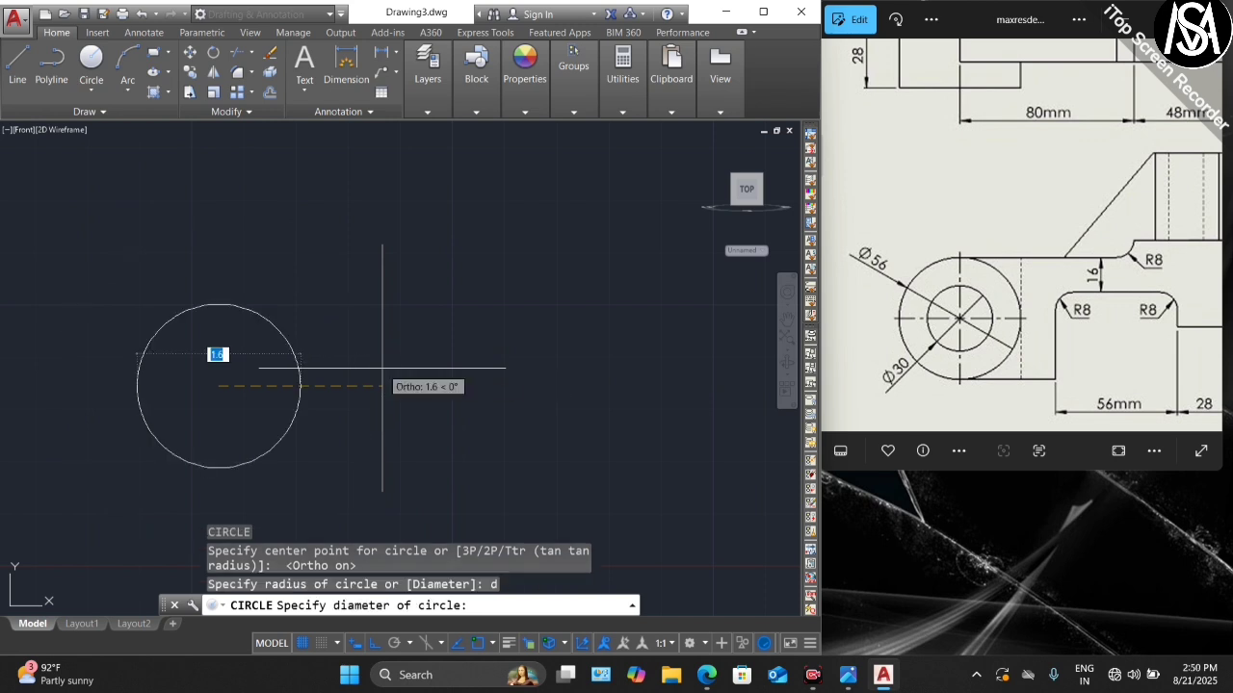
pyautogui.write('30')
pyautogui.press('Return')
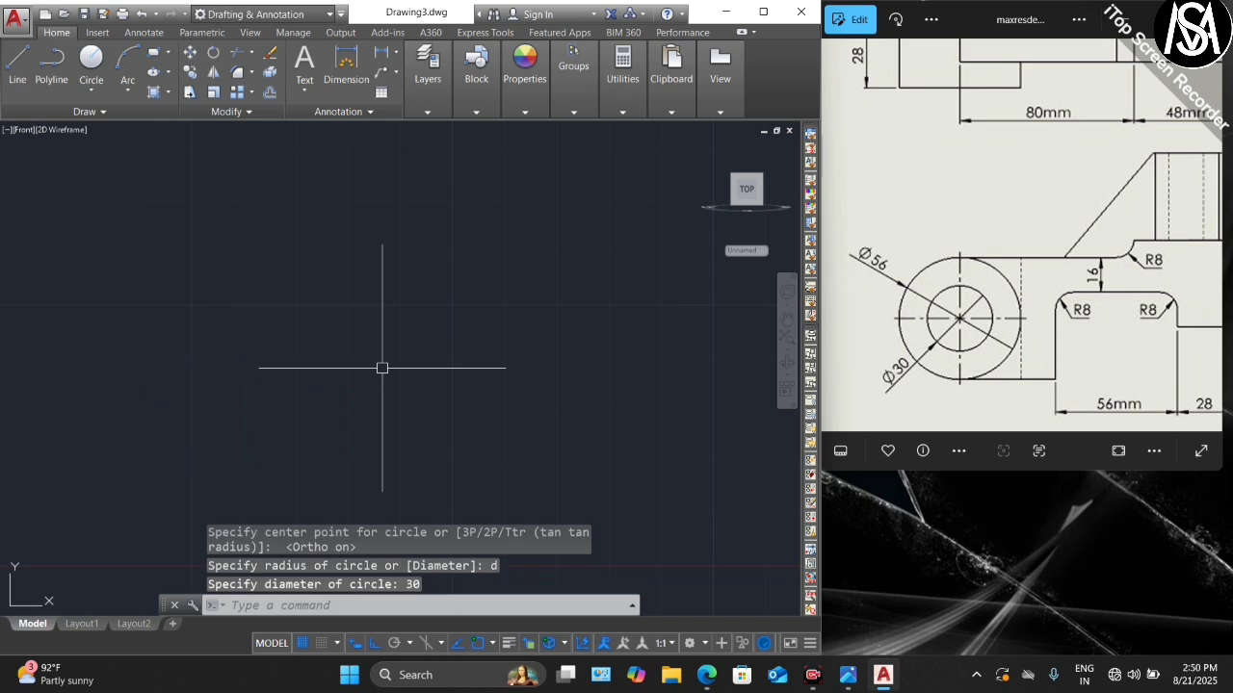
# - Move the UCS origin horizontally out of the 30 mm circle, leaving it to the circle's left
pyautogui.scroll(-5, 412, 325)
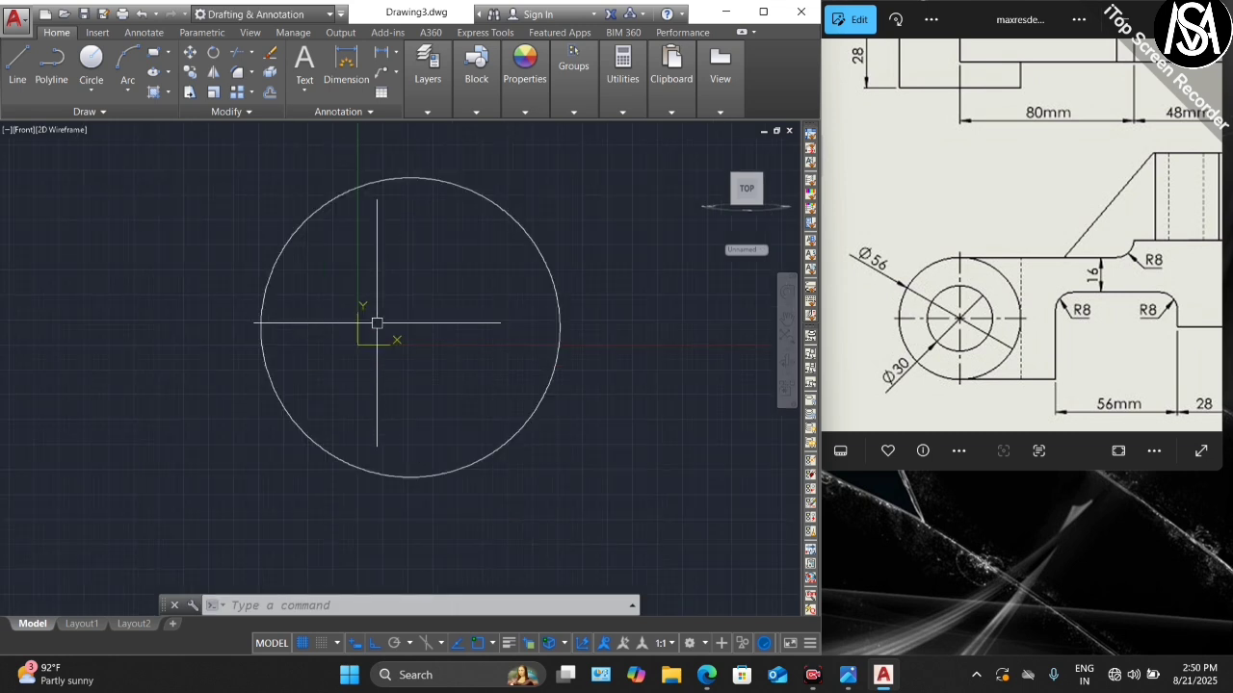
pyautogui.scroll(-3, 373, 297)
pyautogui.scroll(4, 373, 297)
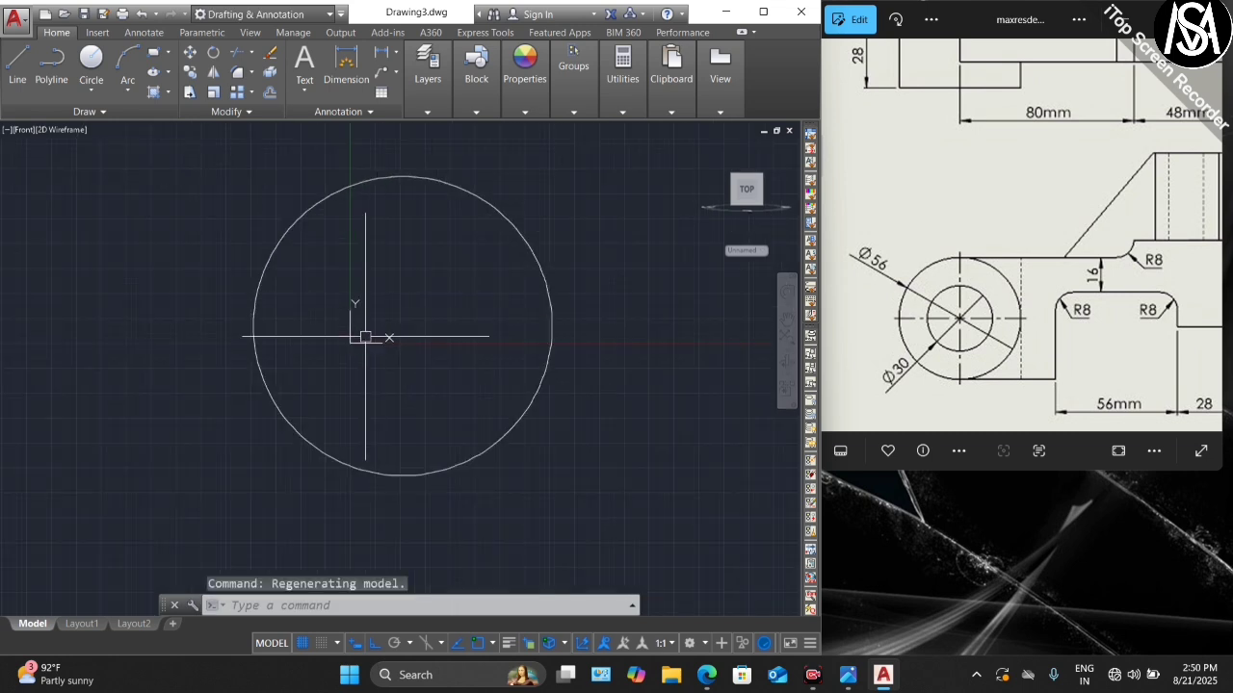
pyautogui.click(352, 344)
pyautogui.click(350, 342)
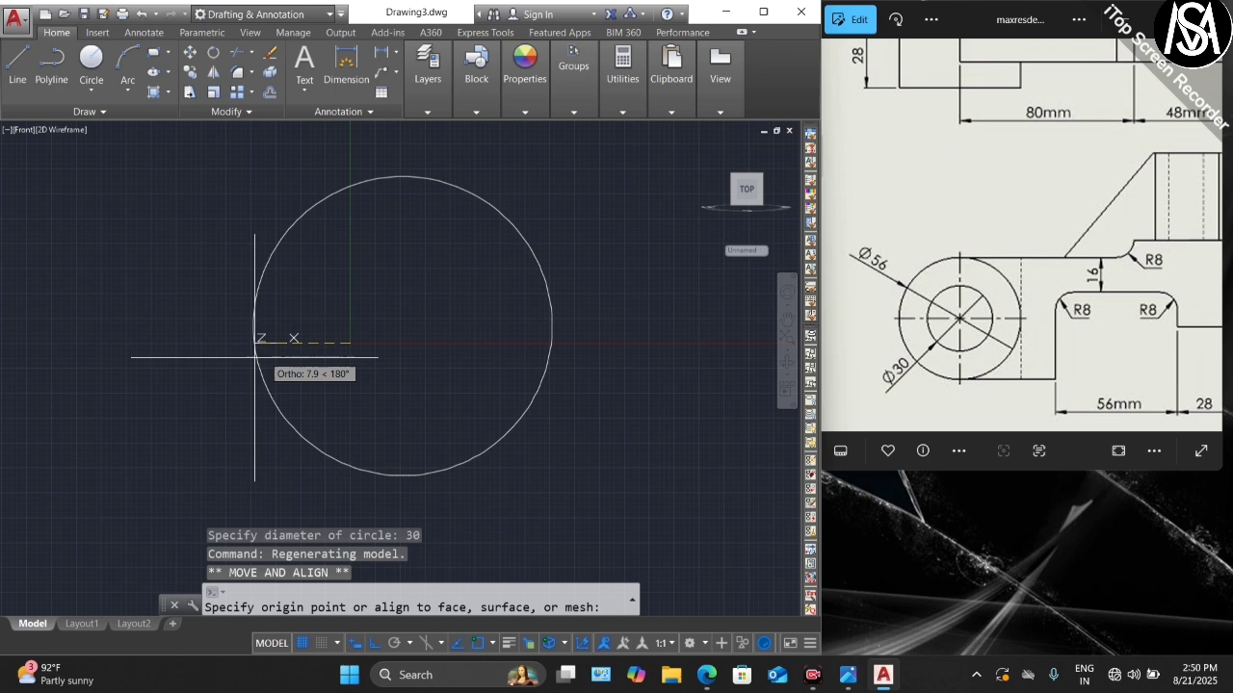
pyautogui.click(14, 343)
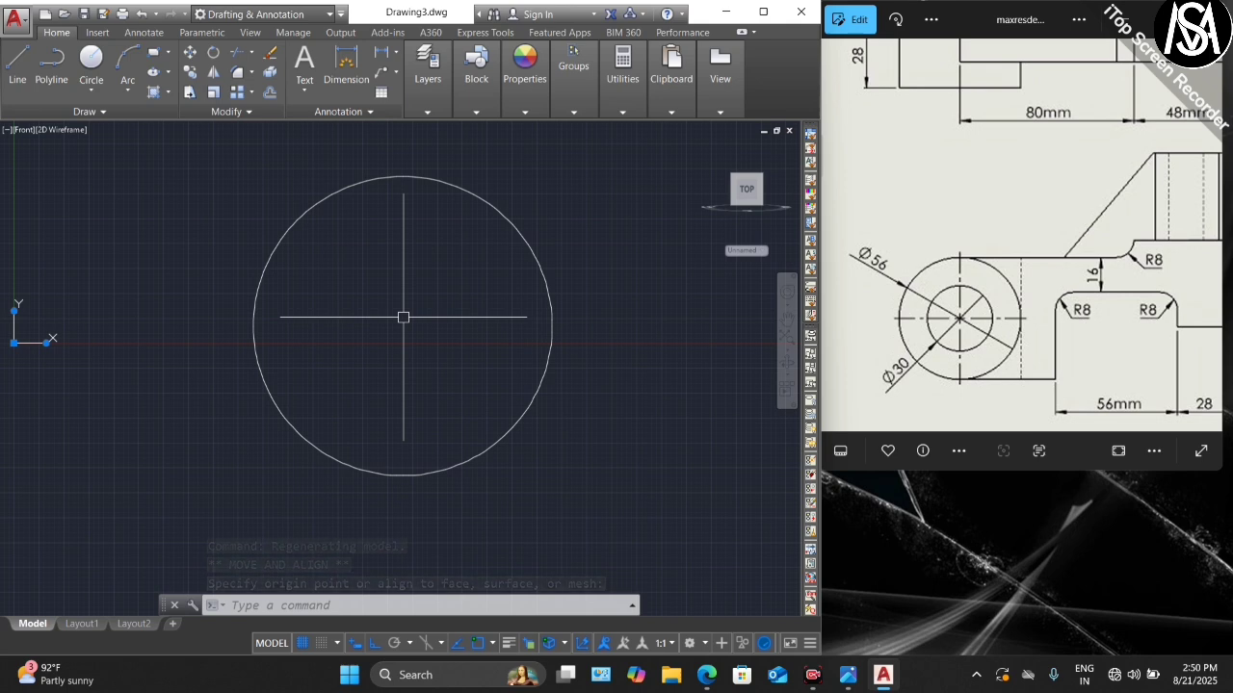
# - Draw a circle of 56 mm diameter concentric with the 30 mm circle
pyautogui.press('Return')
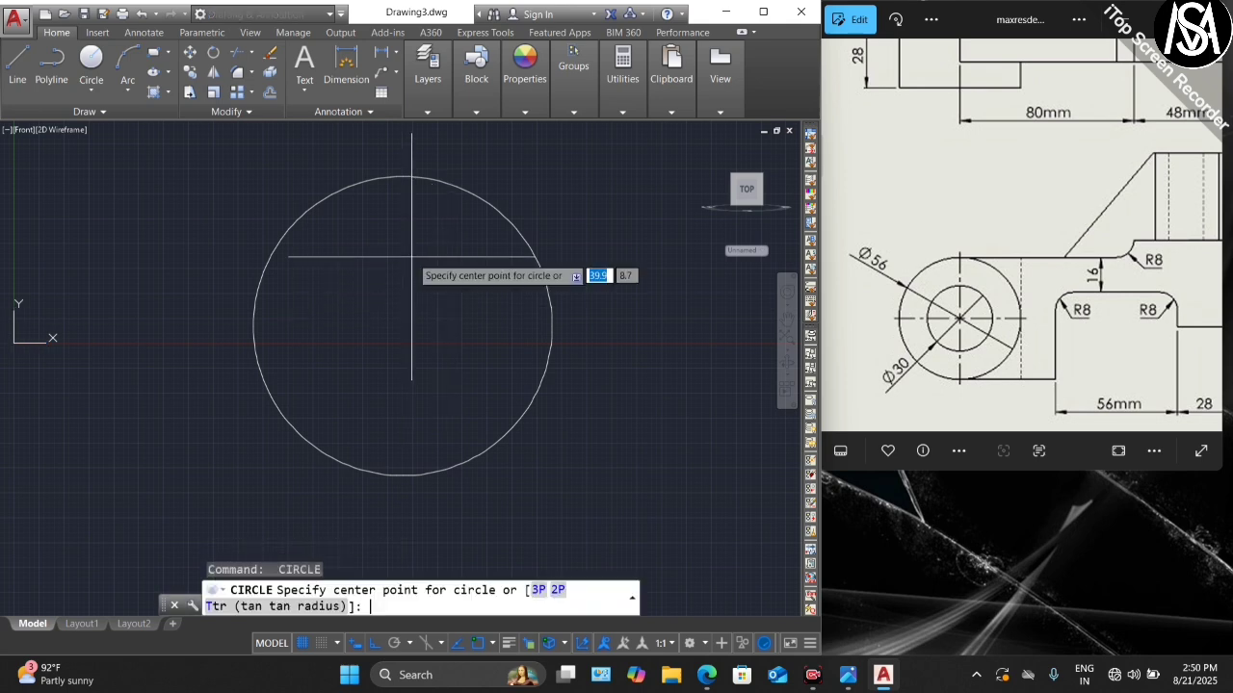
pyautogui.click(402, 327)
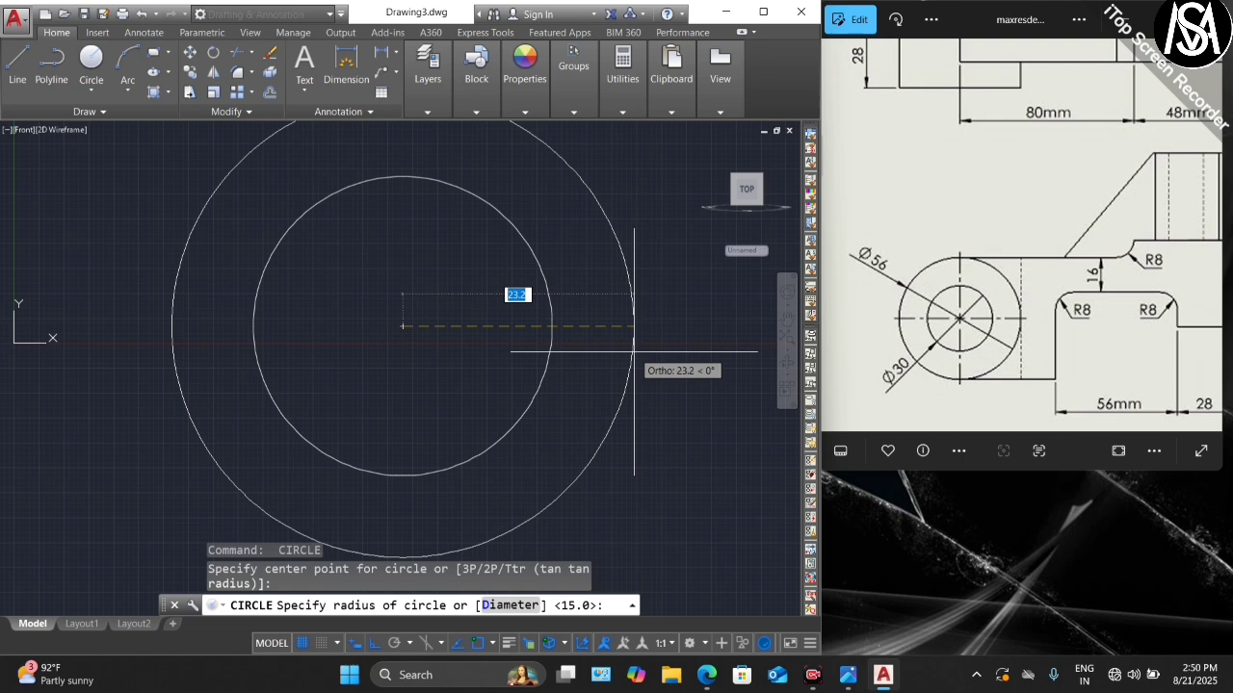
pyautogui.write('d')
pyautogui.press('Return')
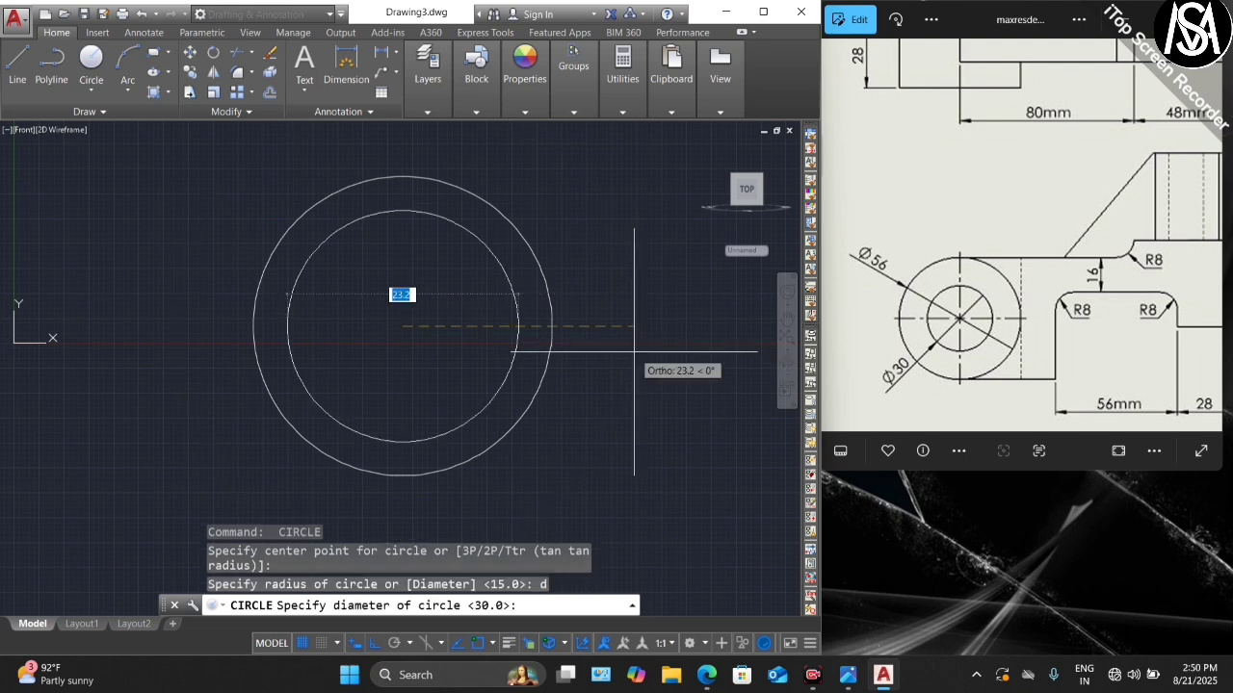
pyautogui.write('56')
pyautogui.click(634, 352)
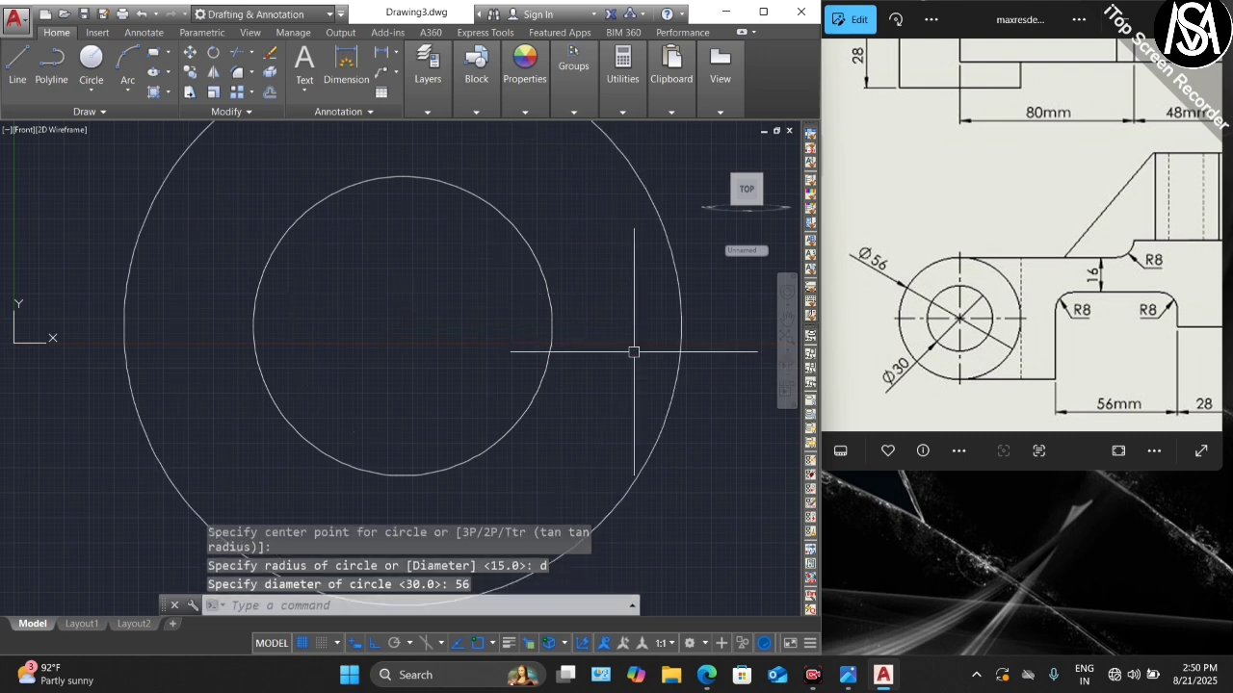
pyautogui.scroll(-3, 385, 381)
pyautogui.press('Escape')
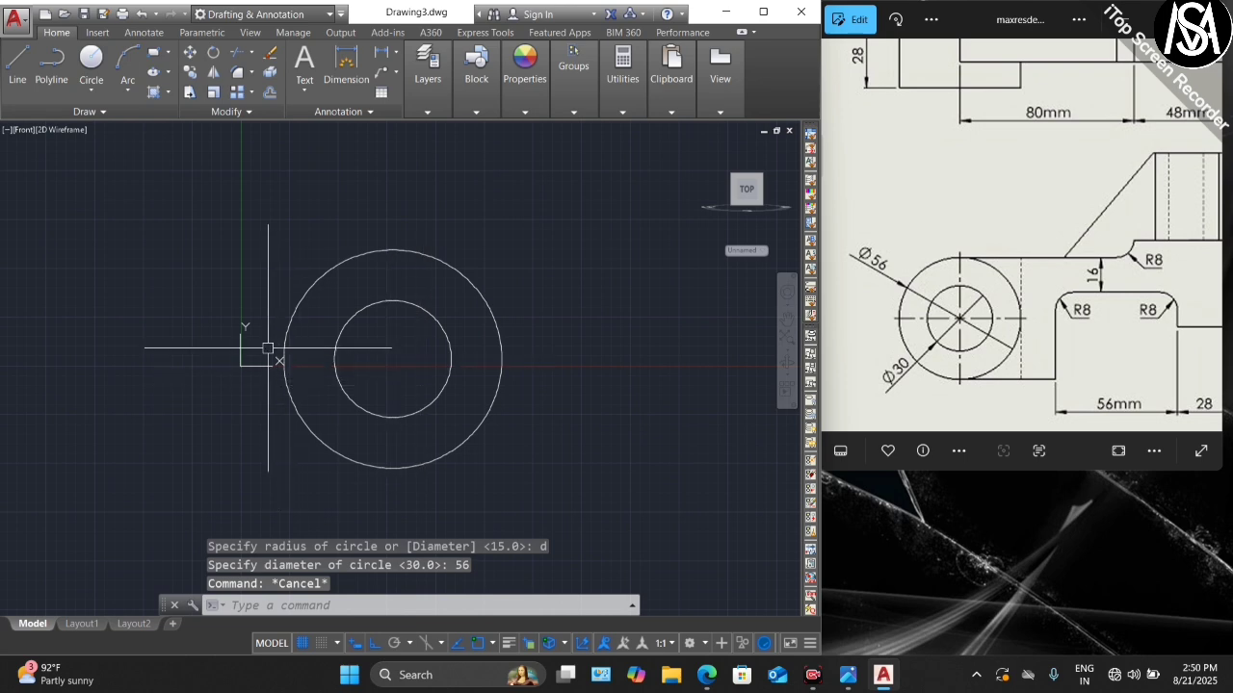
# - Examine the horizontal lengths and step heights in the reference drawing's front and top views
pyautogui.scroll(-2, 268, 344)
pyautogui.scroll(2, 358, 329)
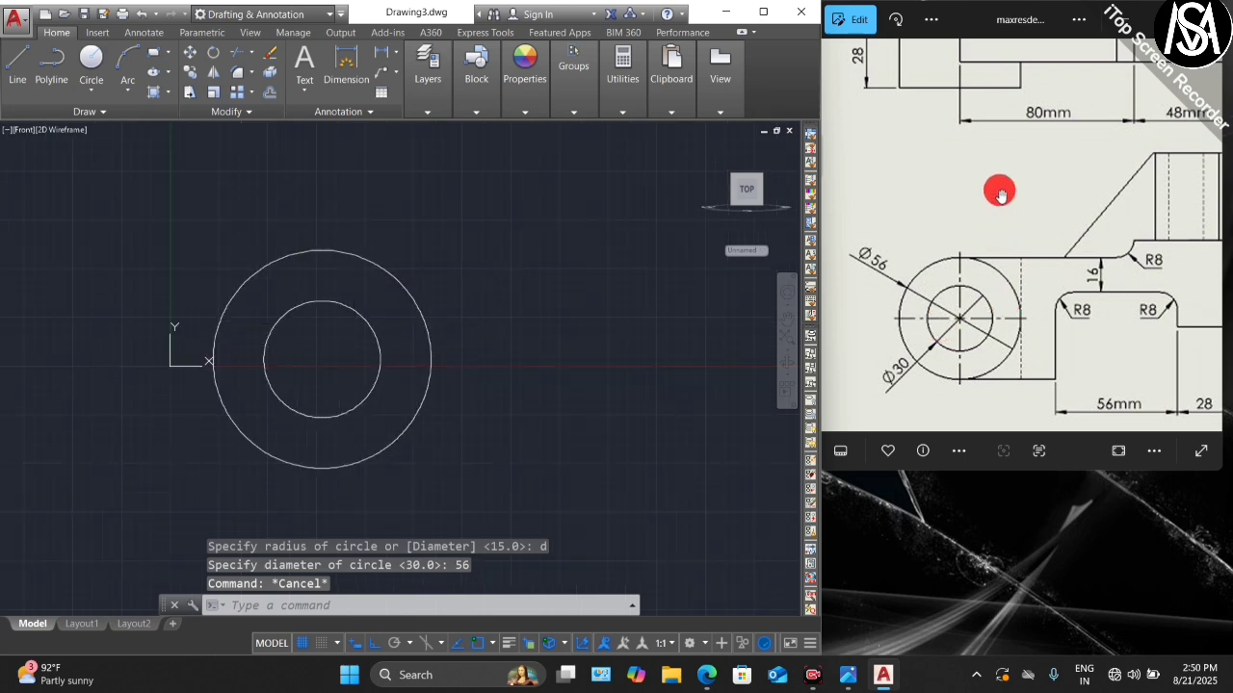
pyautogui.scroll(-4, 907, 275)
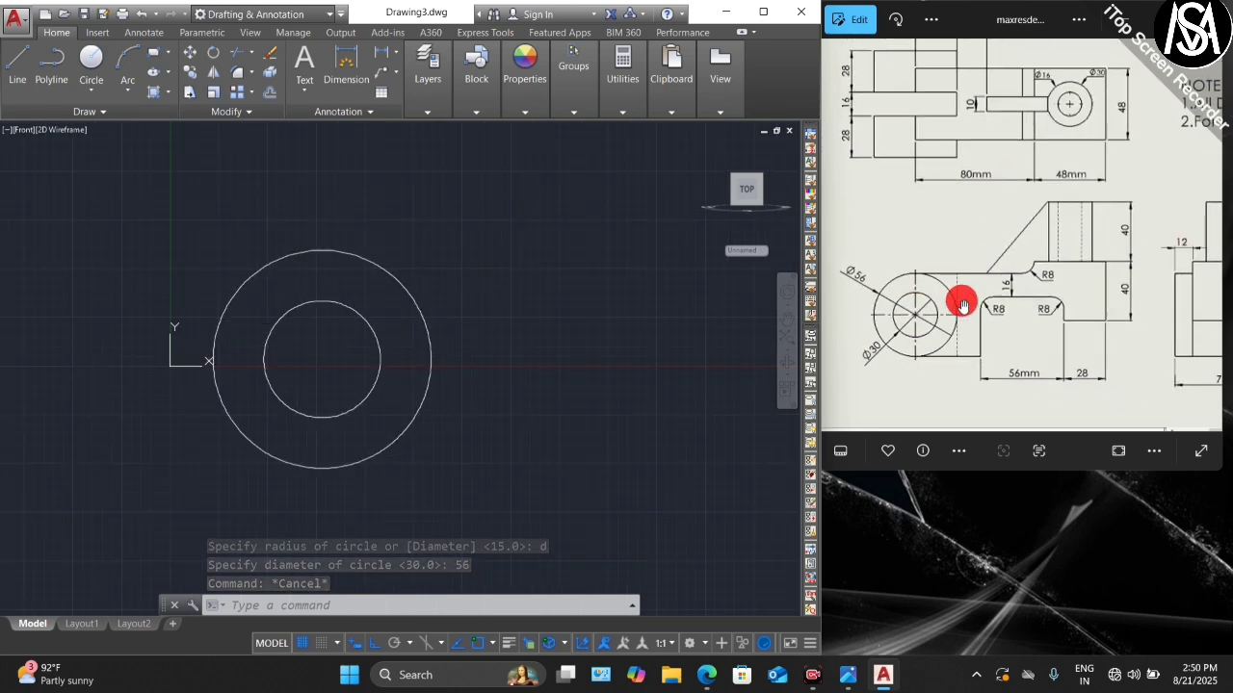
pyautogui.scroll(2, 1002, 307)
pyautogui.scroll(1, 1006, 305)
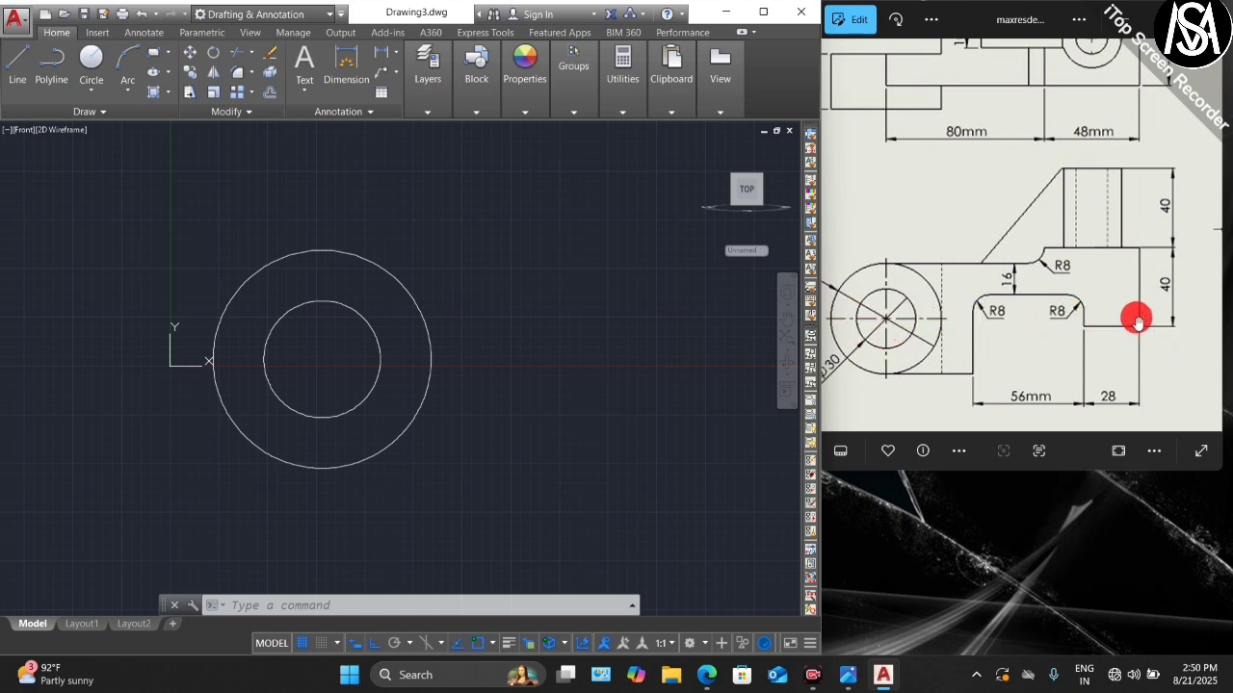
pyautogui.scroll(5, 1007, 298)
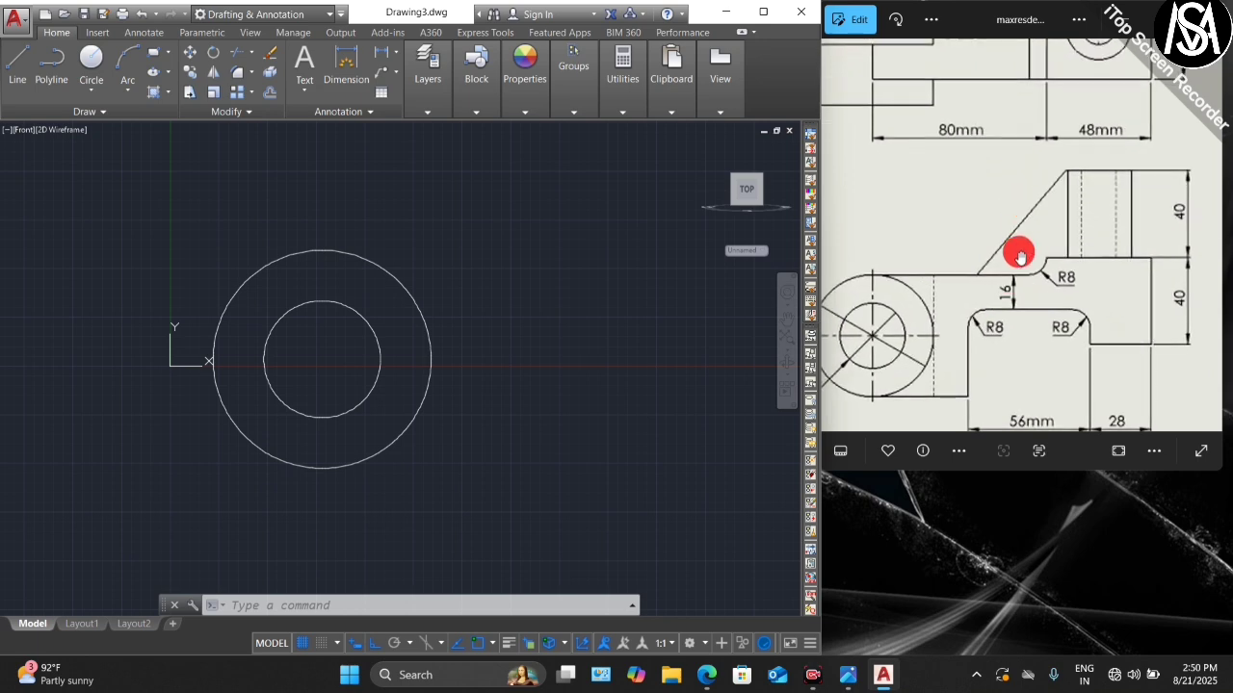
pyautogui.moveTo(1011, 278); pyautogui.dragTo(1022, 345)
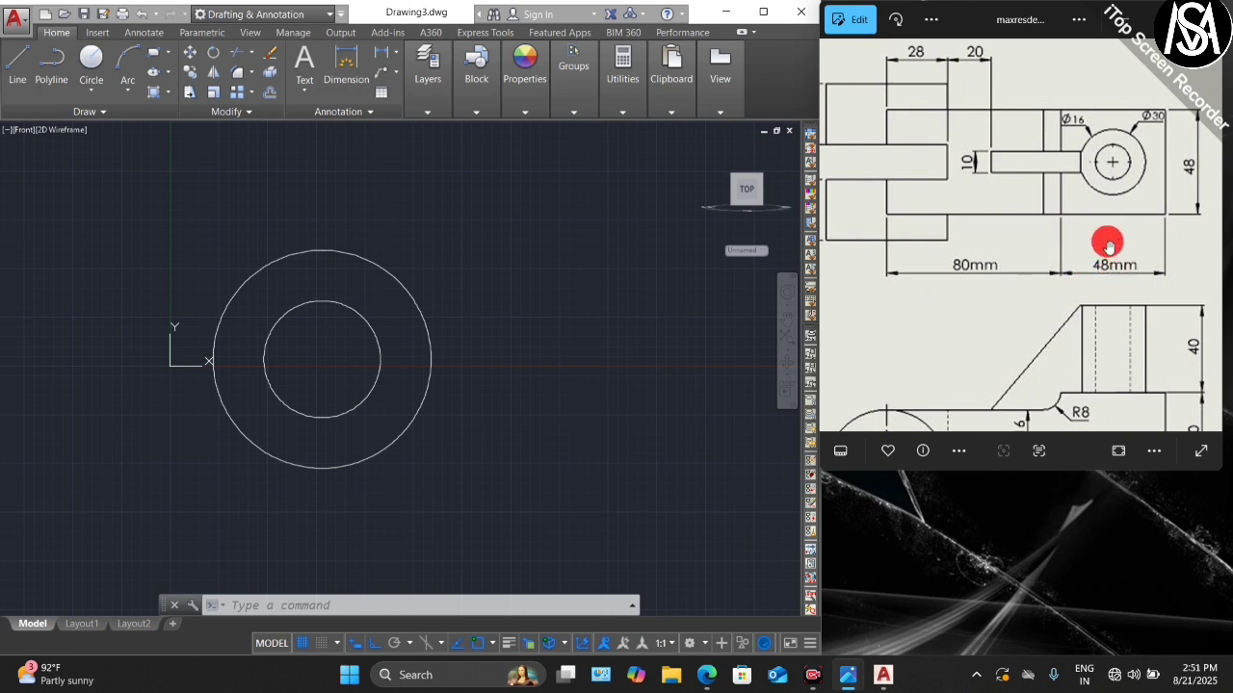
# - Draw a horizontal line 128 mm long from the centre of the concentric circles to the right
pyautogui.click(443, 289)
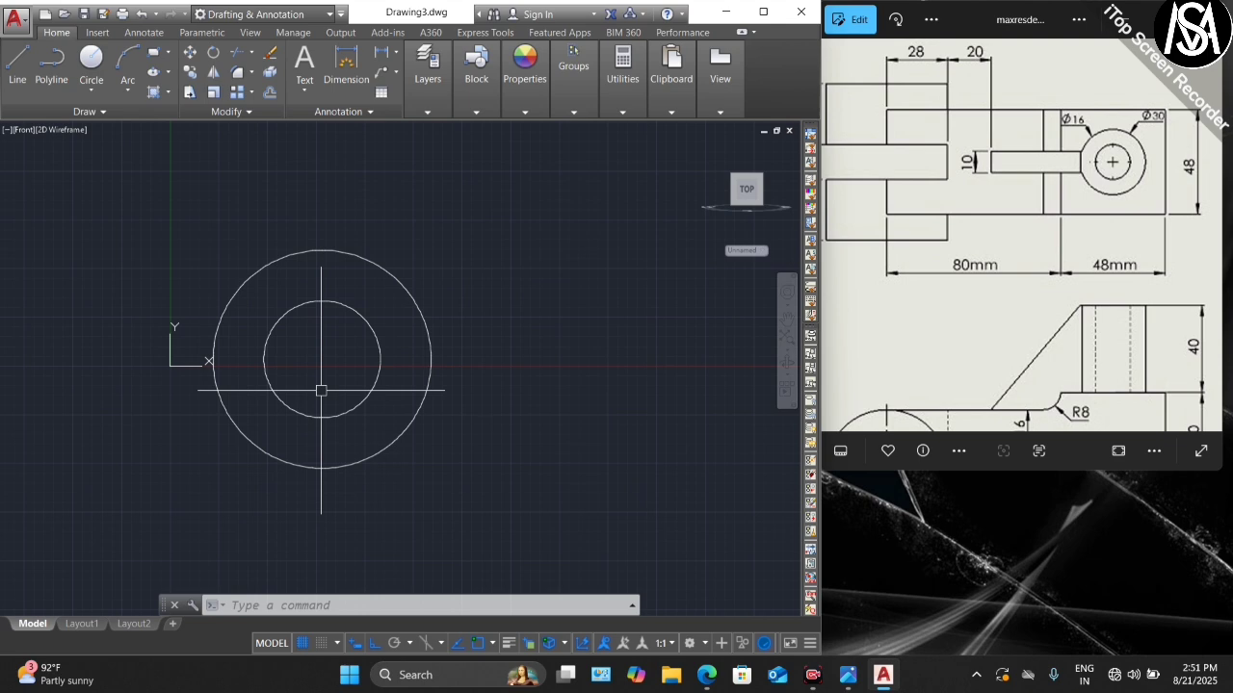
pyautogui.write('l')
pyautogui.press('Return')
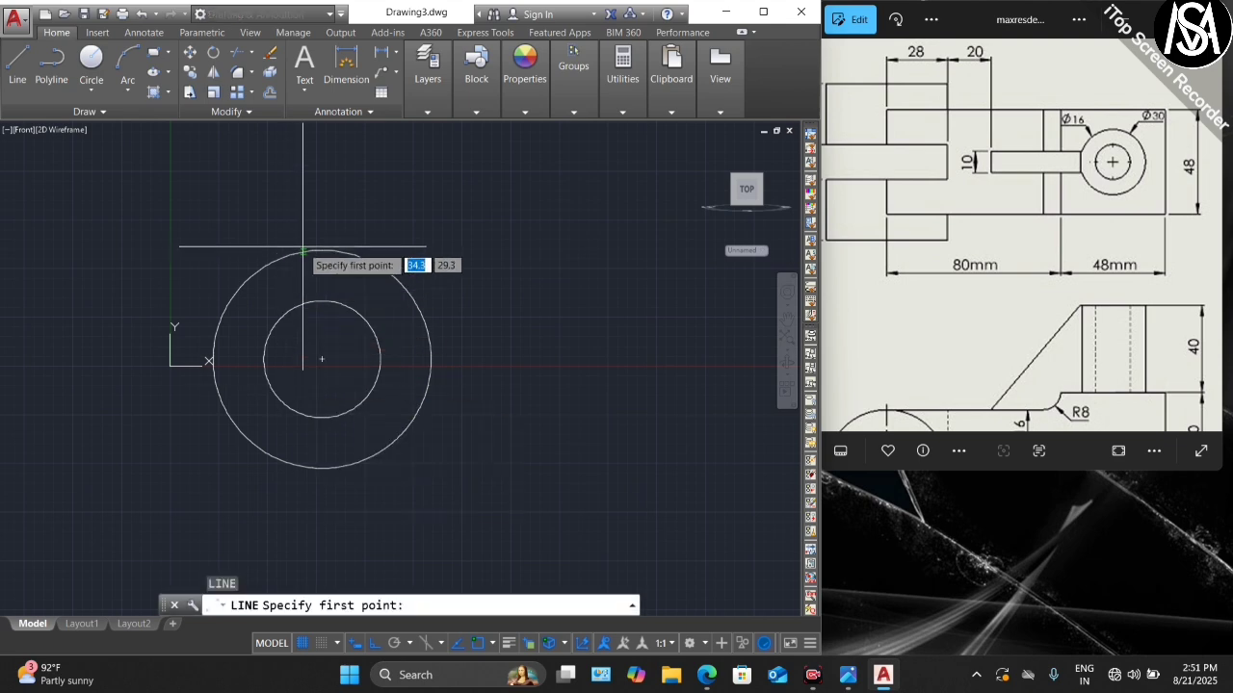
pyautogui.click(312, 360)
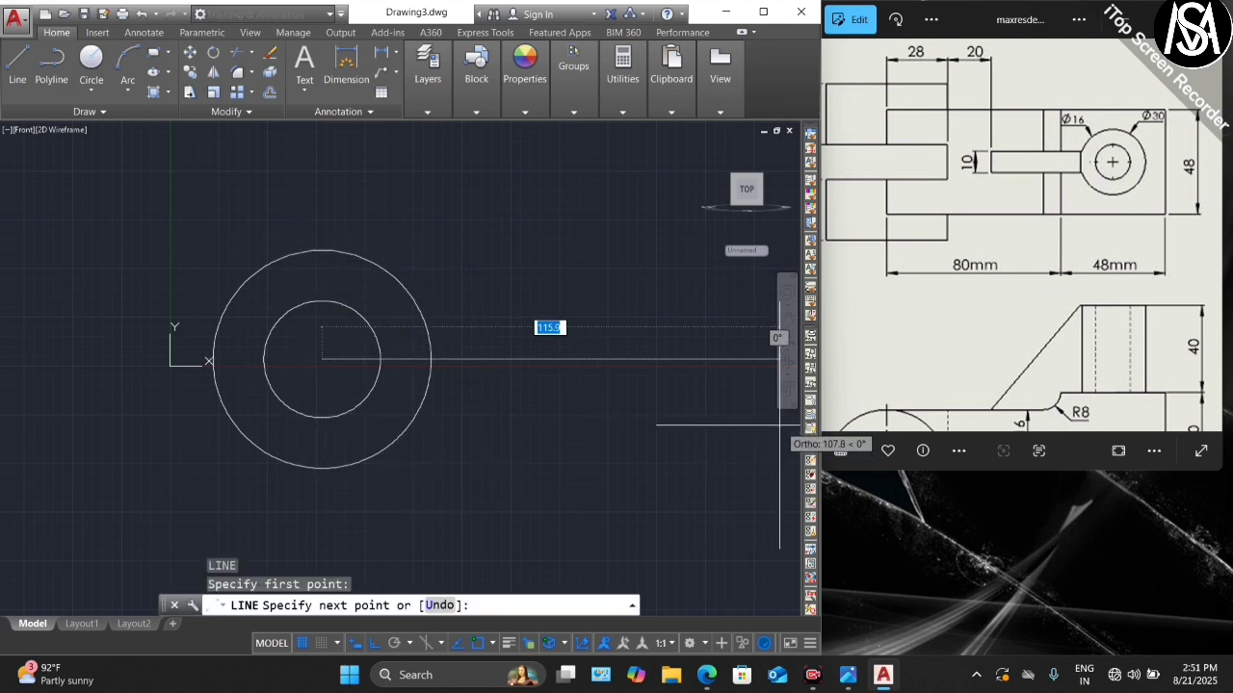
pyautogui.scroll(-3, 498, 366)
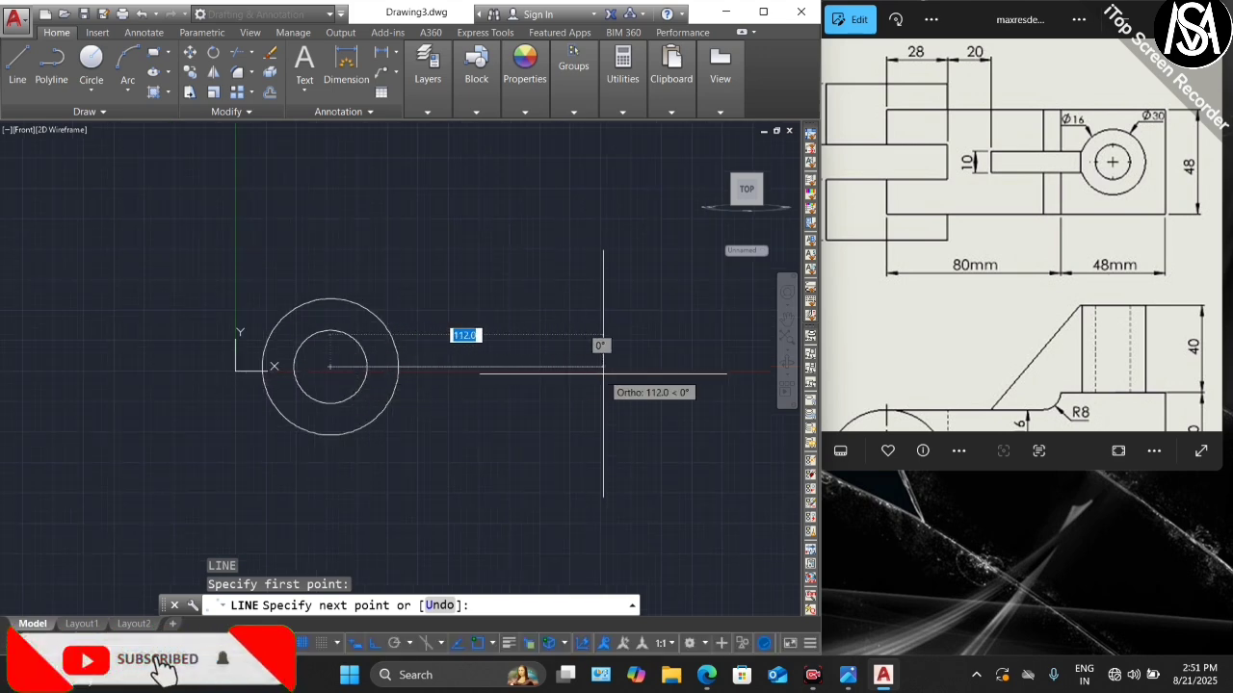
pyautogui.write('128')
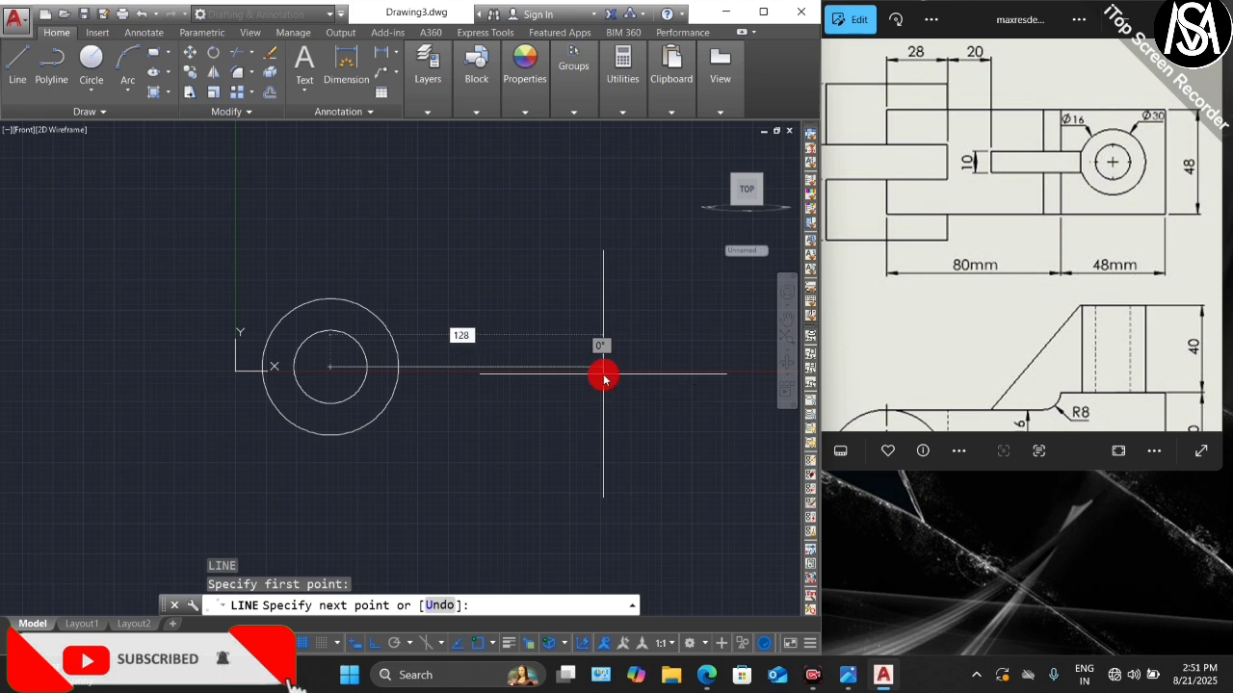
pyautogui.press('Return')
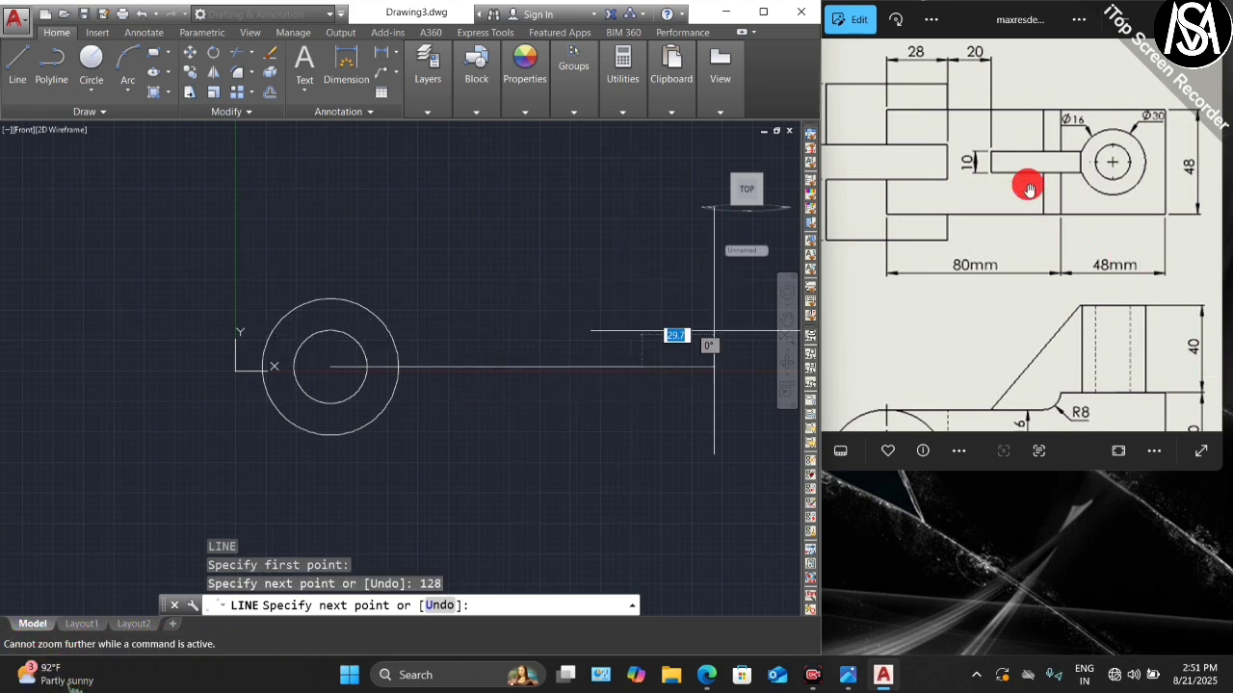
# - Continue with a vertical line 40 mm upward from the right end of the 128 mm line
pyautogui.scroll(-2, 1029, 186)
pyautogui.scroll(-1, 1006, 176)
pyautogui.scroll(3, 1065, 341)
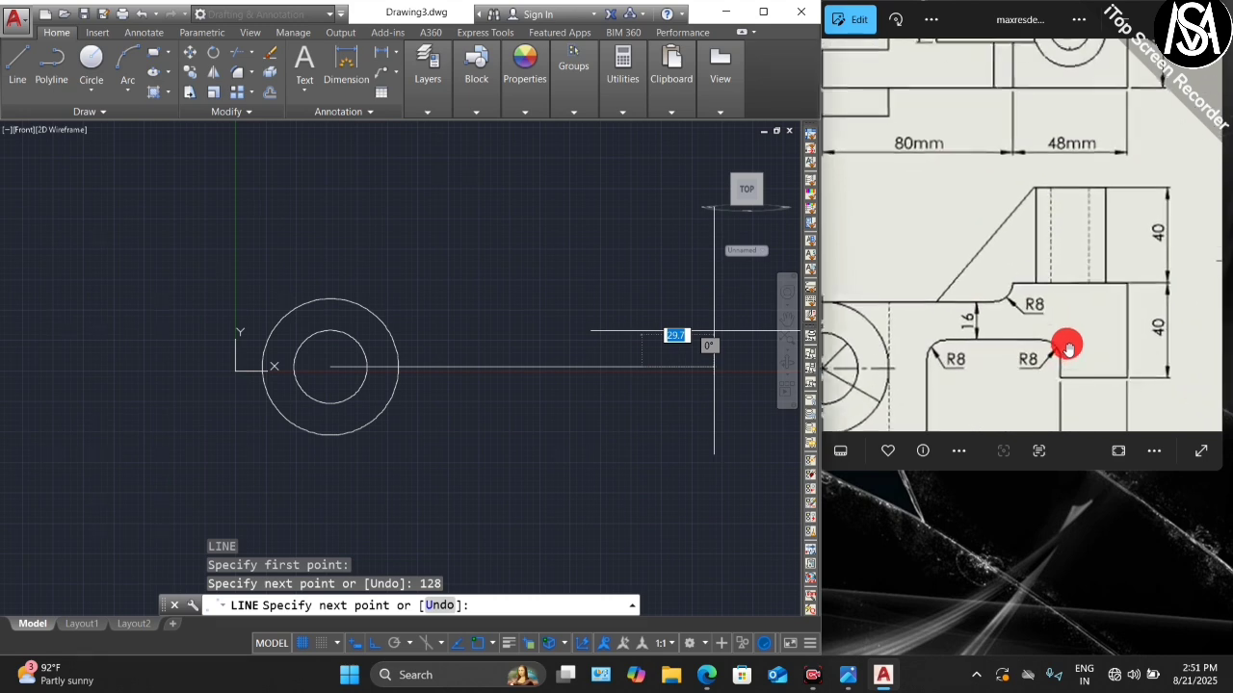
pyautogui.scroll(-2, 1132, 328)
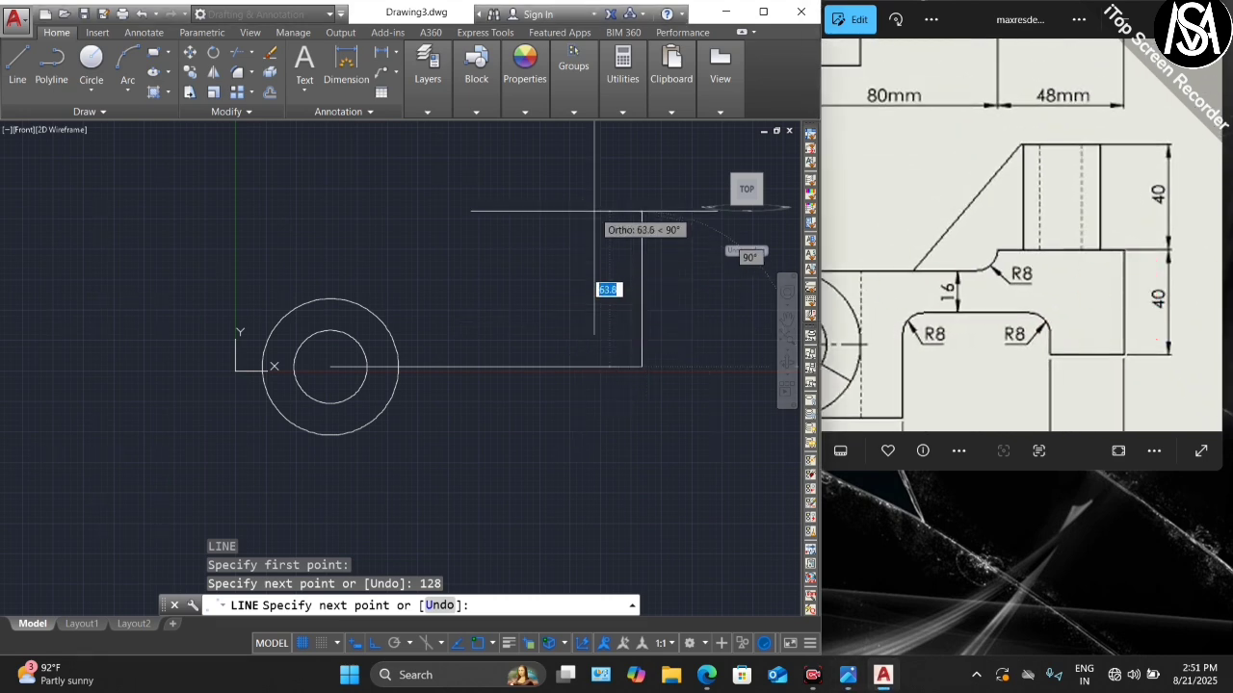
pyautogui.write('40')
pyautogui.press('Return')
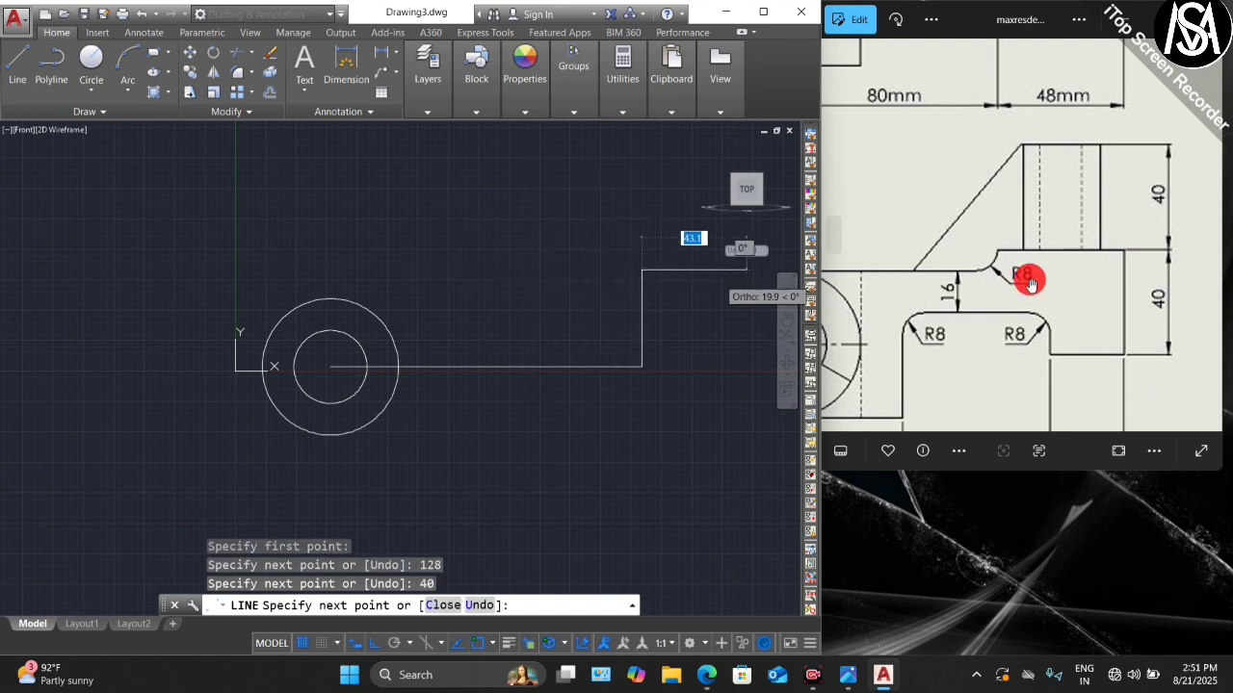
# - Continue with a 48 mm line to the left, followed by a short freehand vertical line downward, and end the line chain
pyautogui.scroll(-2, 1126, 248)
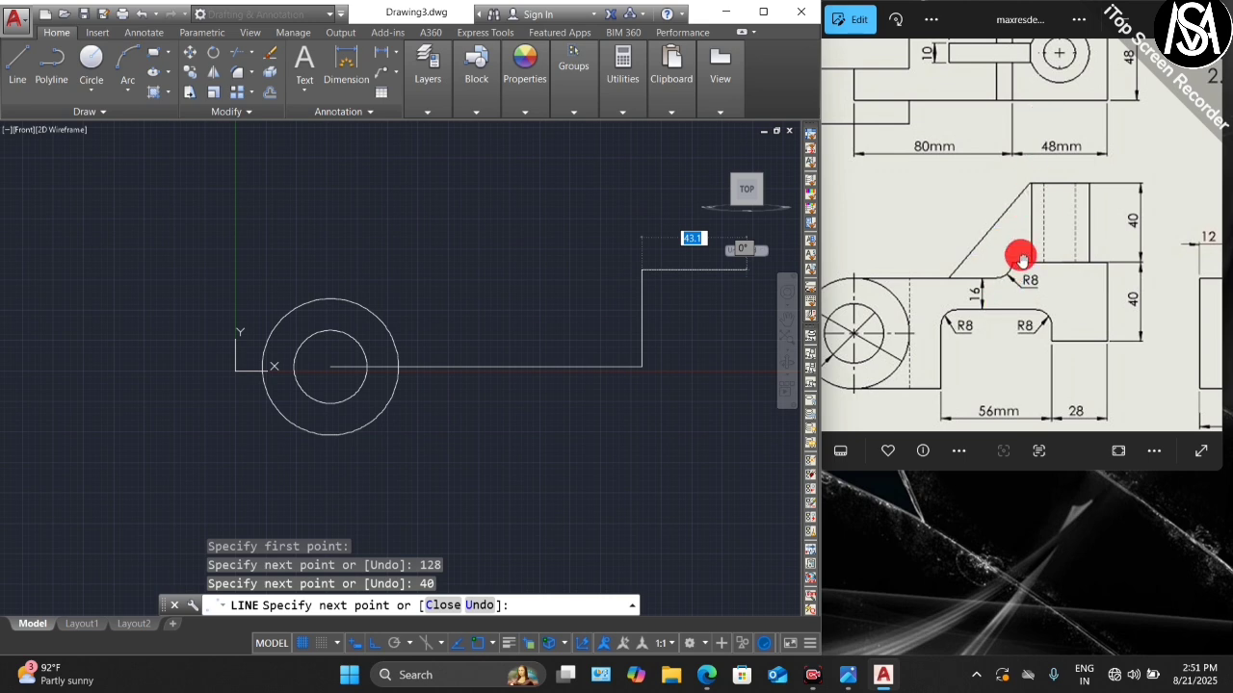
pyautogui.scroll(-1, 1055, 169)
pyautogui.scroll(3, 1080, 133)
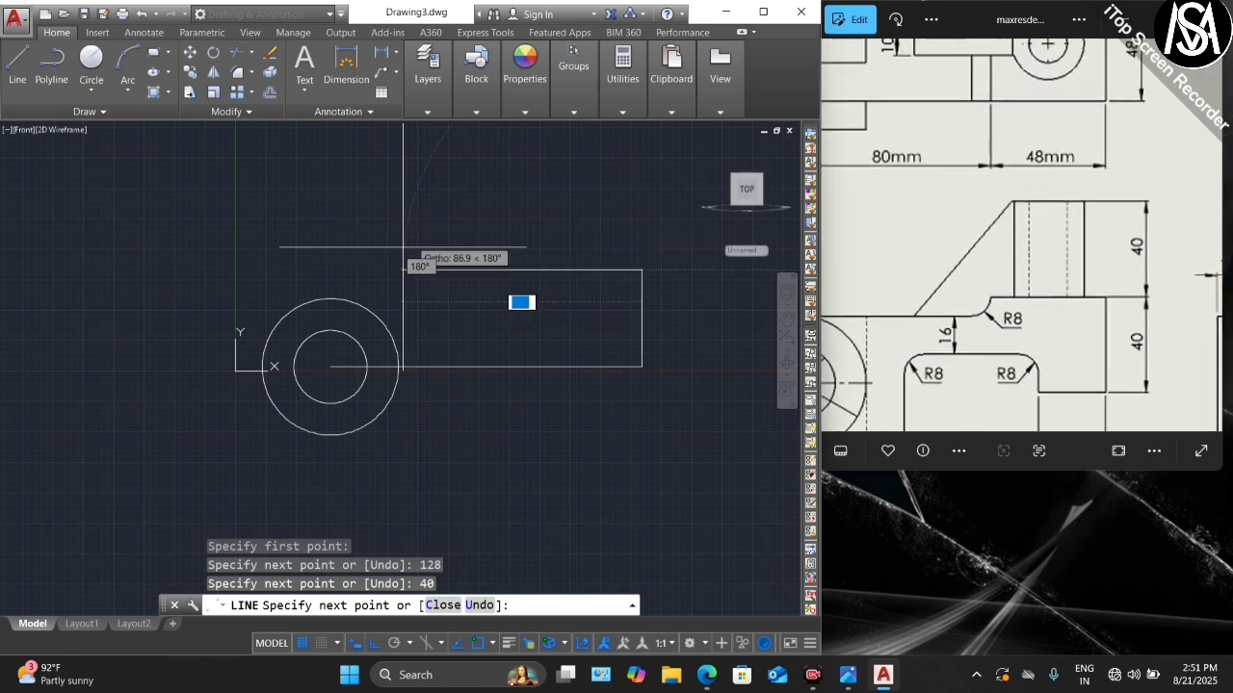
pyautogui.write('48')
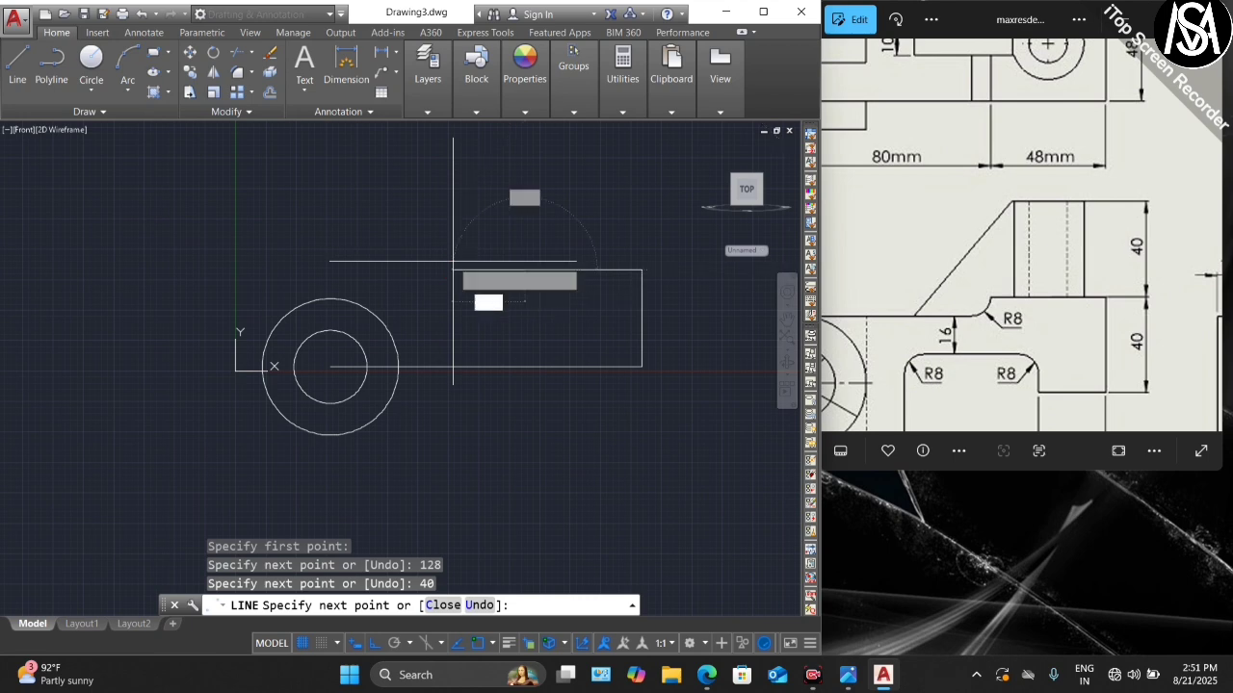
pyautogui.press('Return')
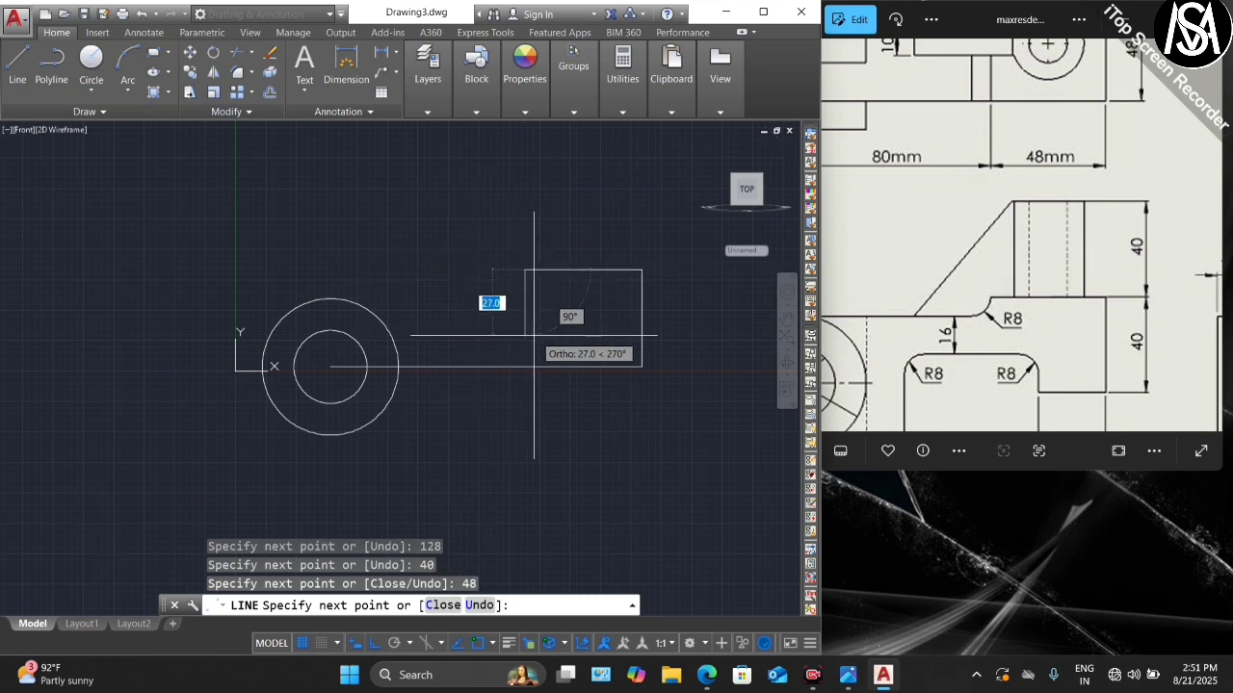
pyautogui.press('Escape')
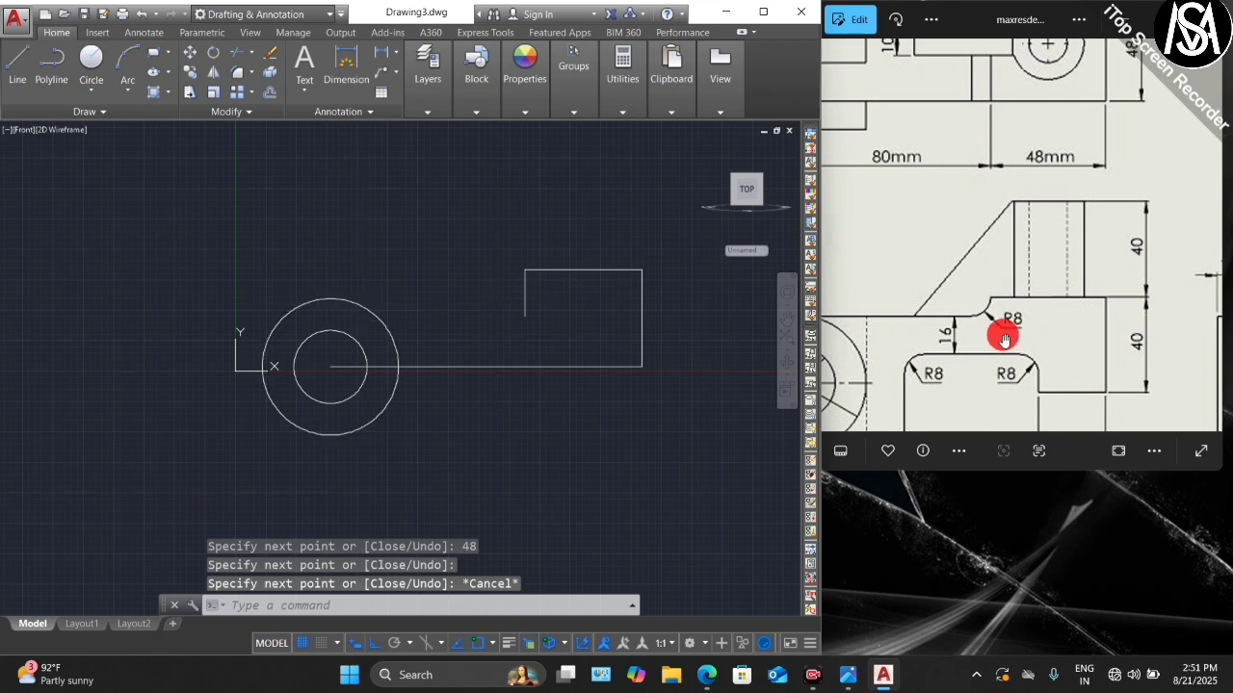
# - Draw a horizontal line from the top quadrant of the 56 mm circle to a point just past the short vertical line
pyautogui.scroll(-2, 1075, 234)
pyautogui.scroll(1, 990, 335)
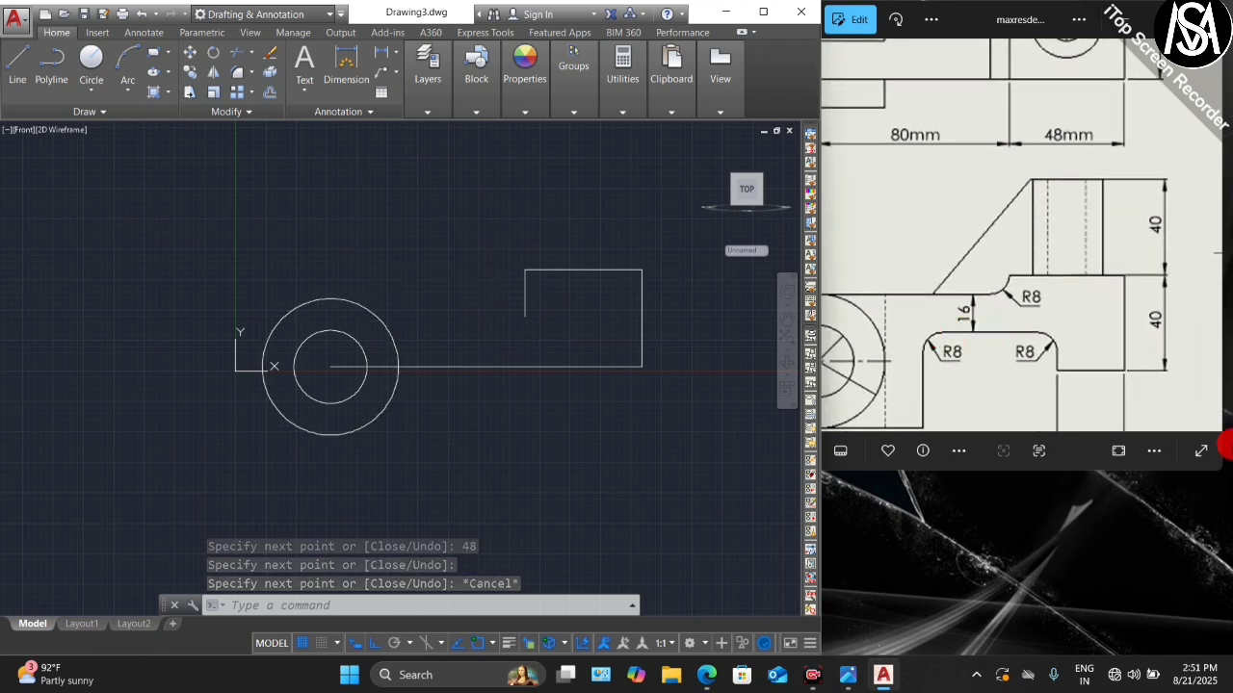
pyautogui.scroll(-2, 1101, 270)
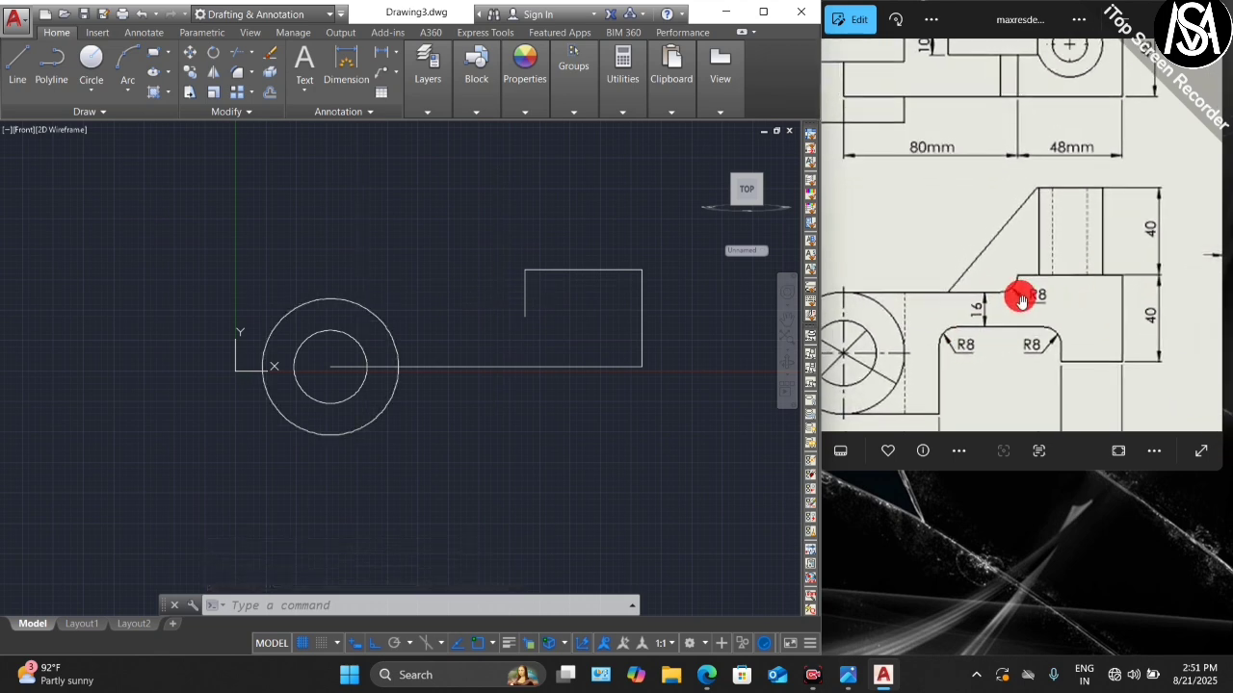
pyautogui.scroll(-3, 1036, 292)
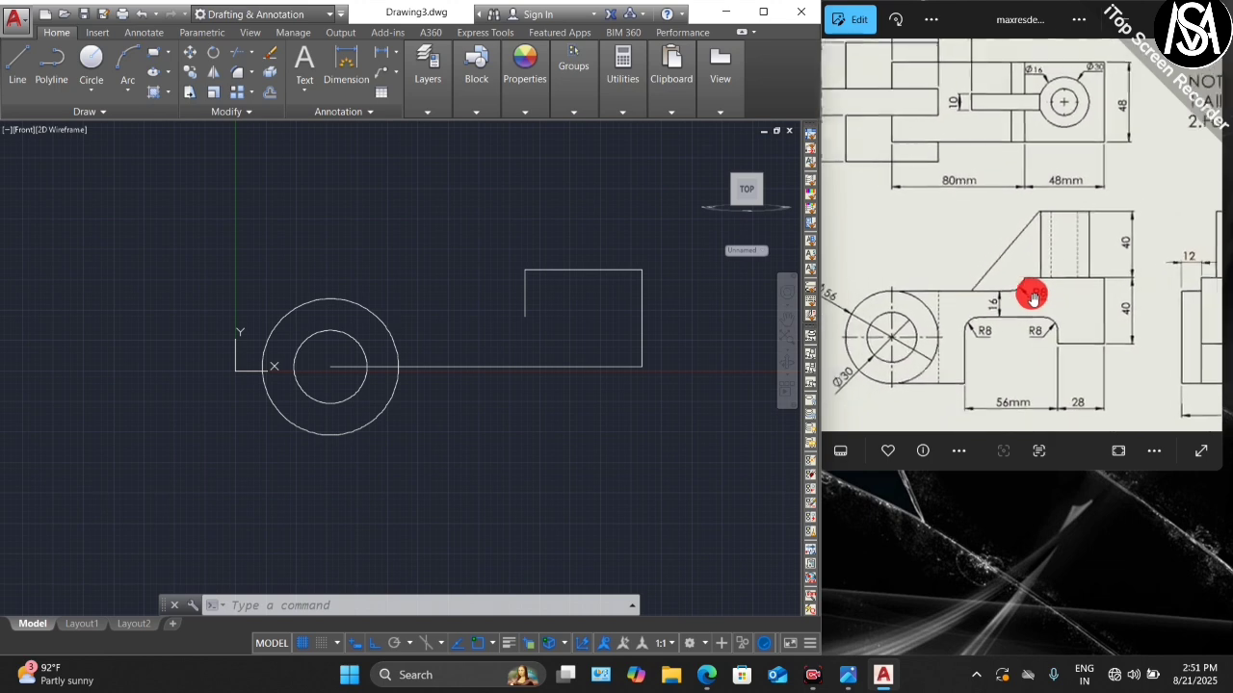
pyautogui.scroll(3, 935, 297)
pyautogui.scroll(1, 925, 296)
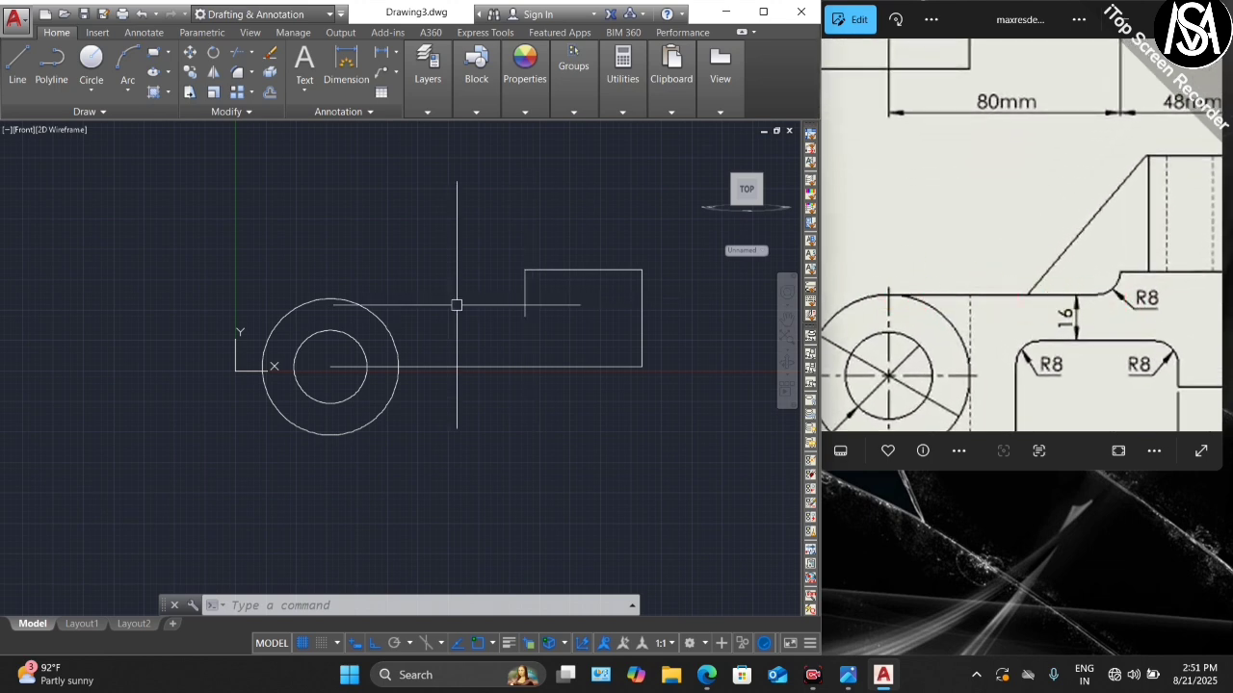
pyautogui.write('l')
pyautogui.press('Return')
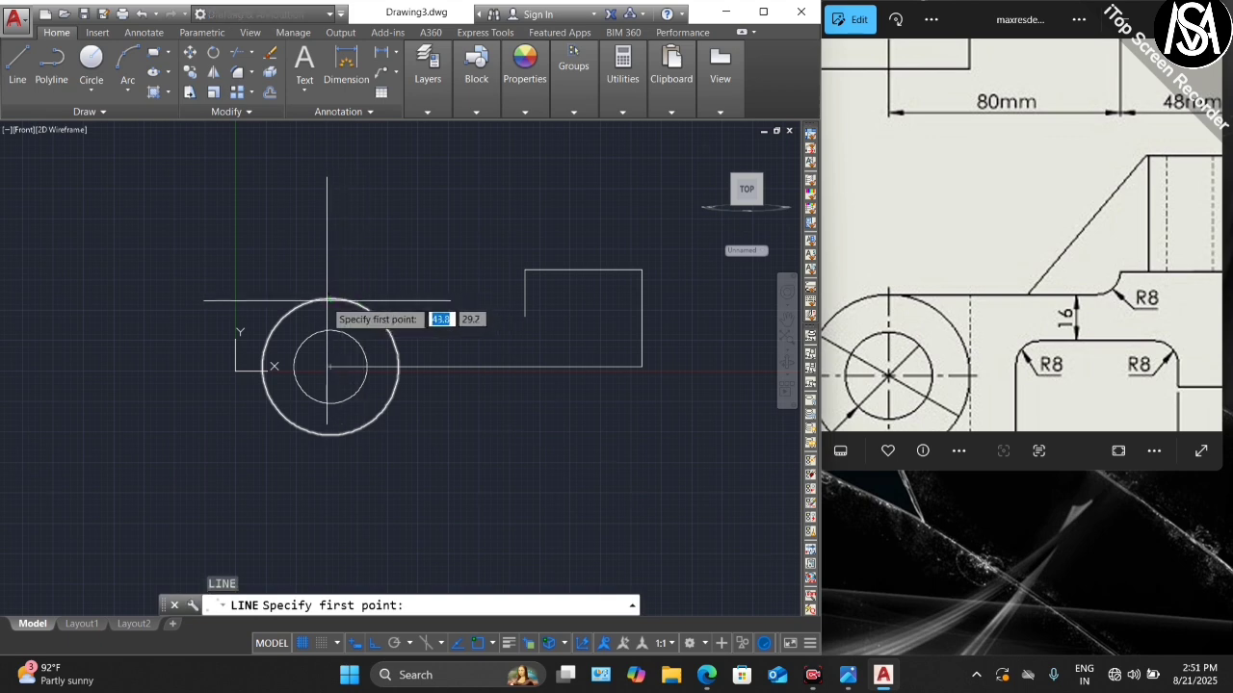
pyautogui.click(330, 299)
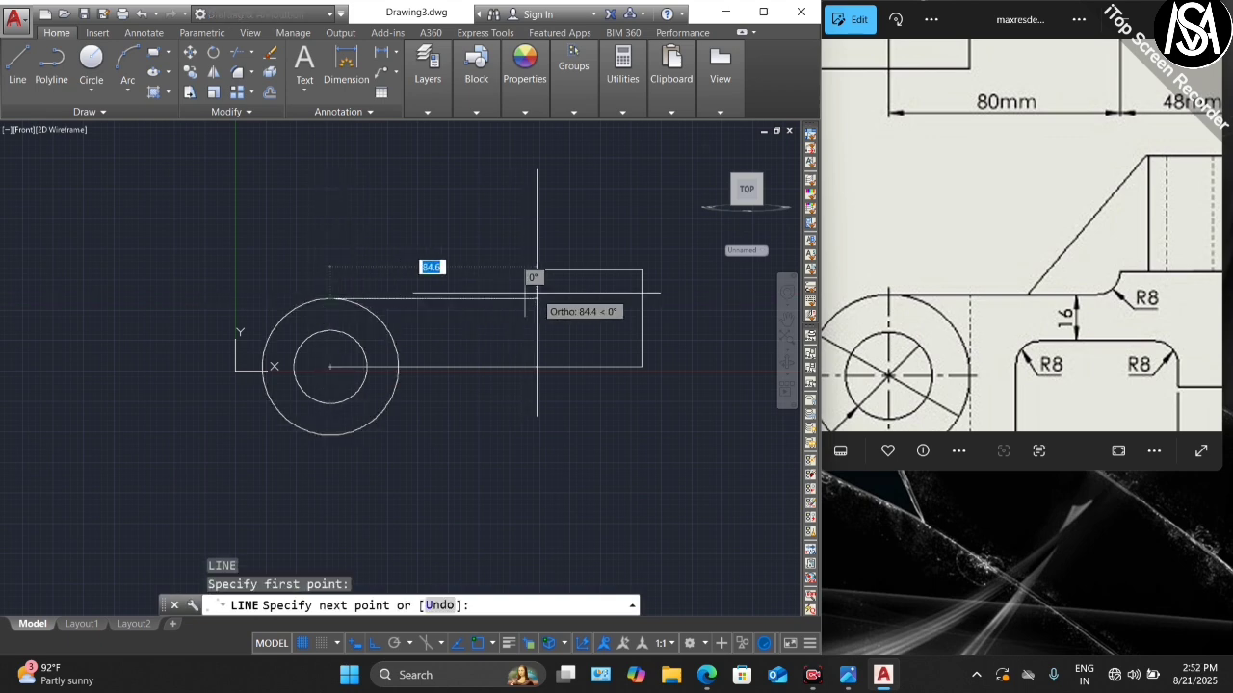
pyautogui.click(568, 298)
pyautogui.press('Escape')
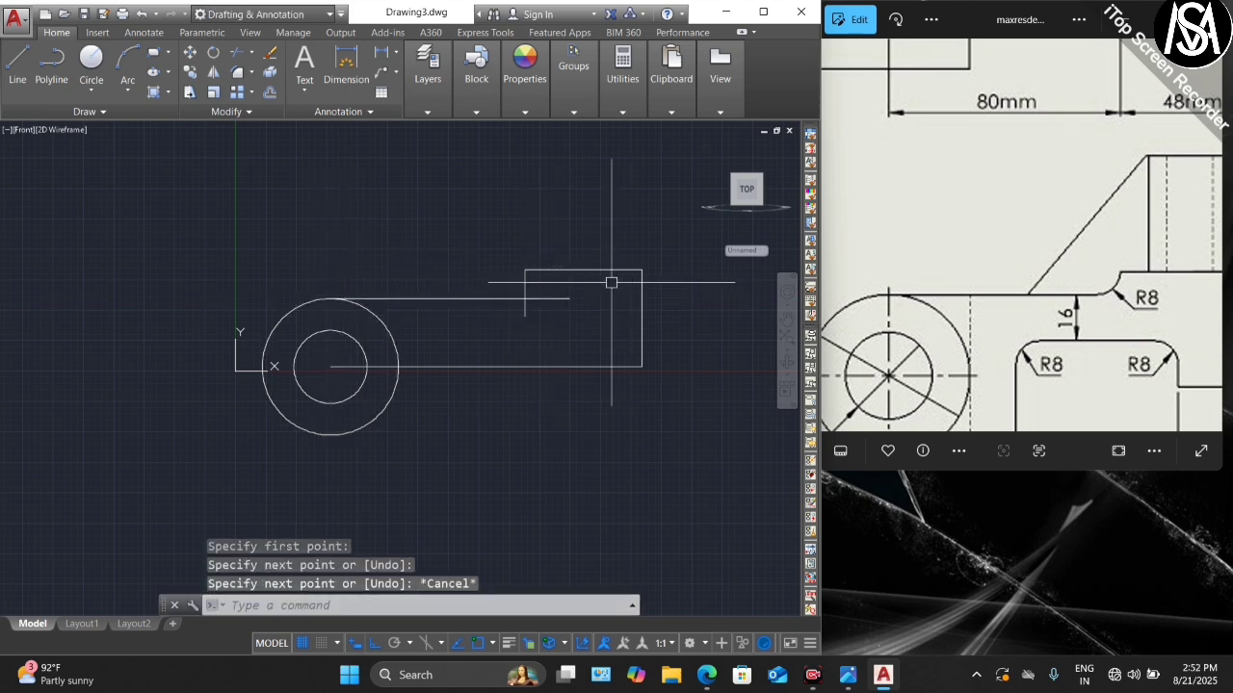
# - Stretch the right end of the horizontal top line further, almost to the 40 mm vertical line
pyautogui.scroll(-2, 942, 228)
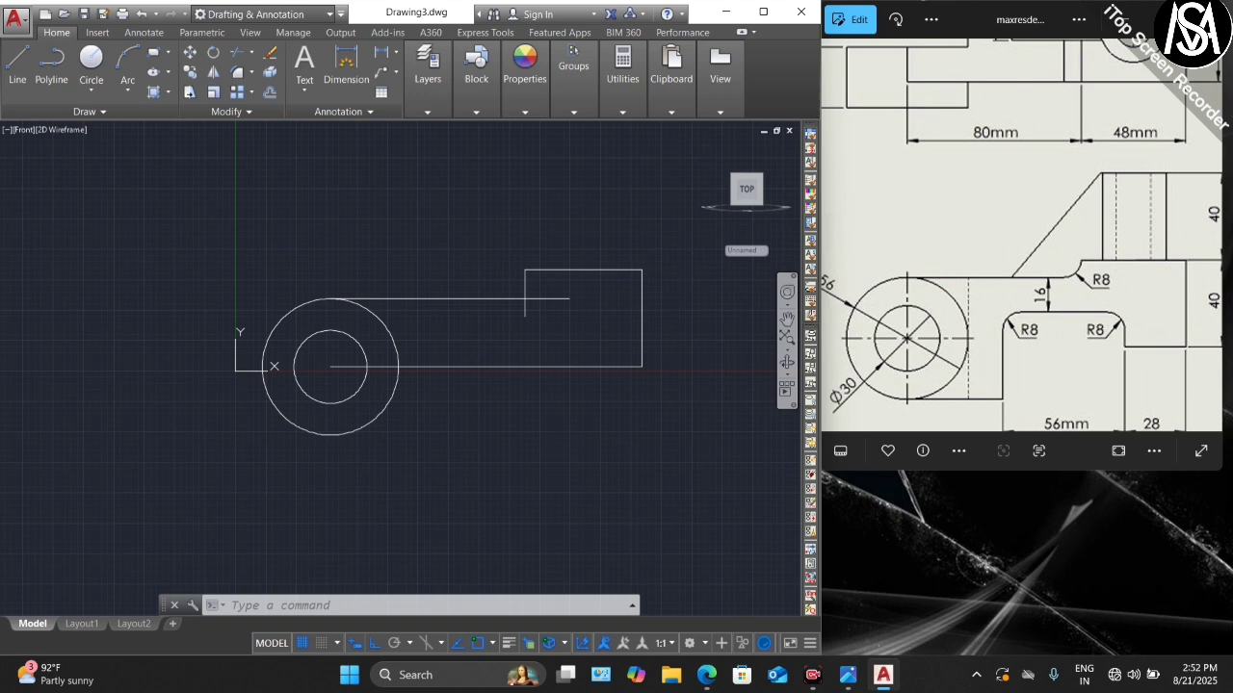
pyautogui.click(570, 298)
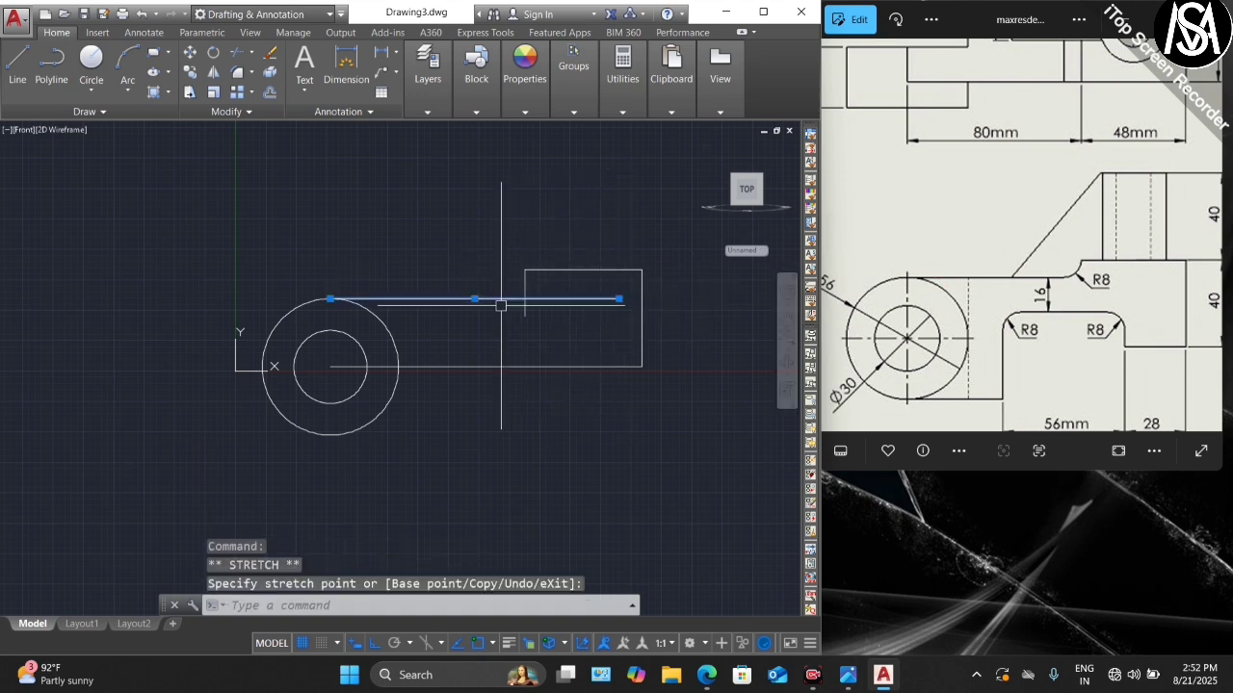
pyautogui.press('Escape')
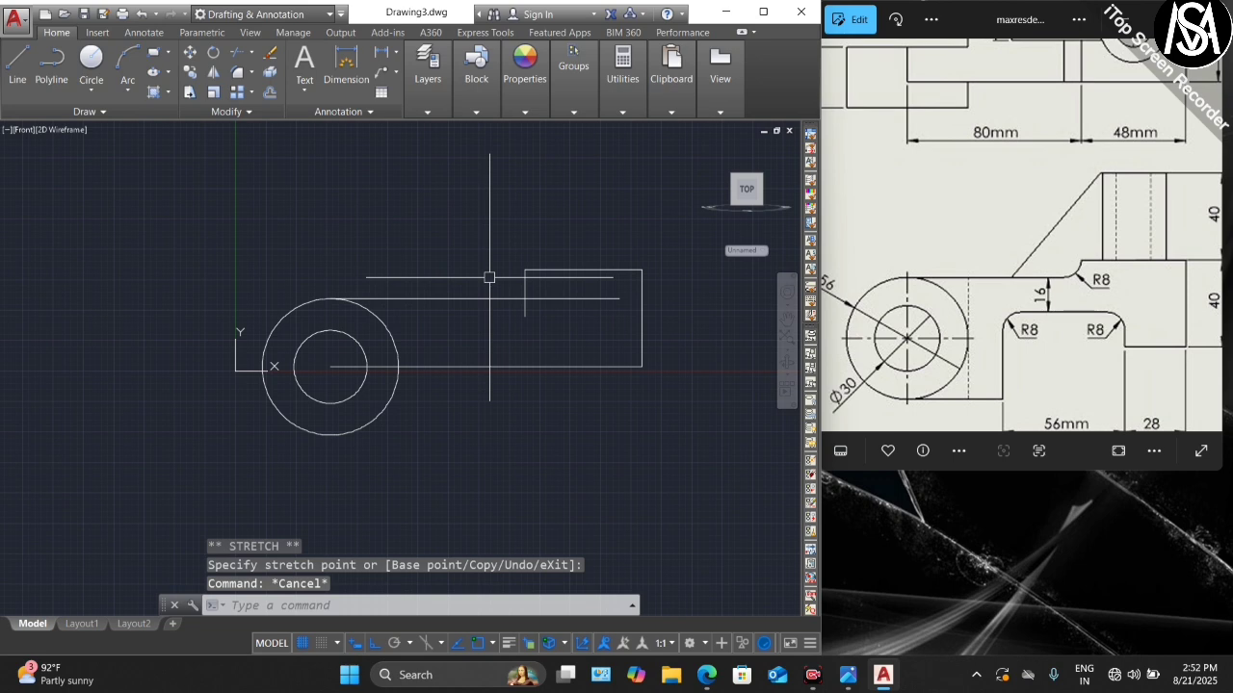
# - Offset the horizontal top line 16 mm downward to form the underside of the arm
pyautogui.write('o')
pyautogui.press('Return')
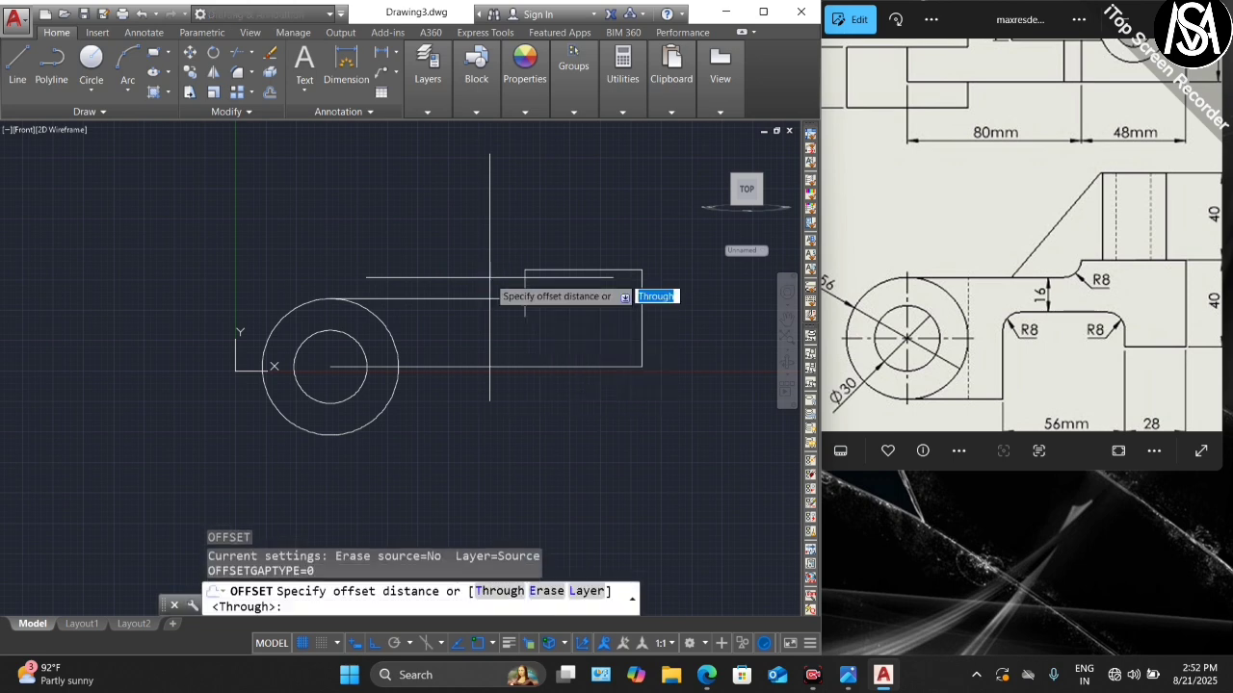
pyautogui.write('16')
pyautogui.press('Return')
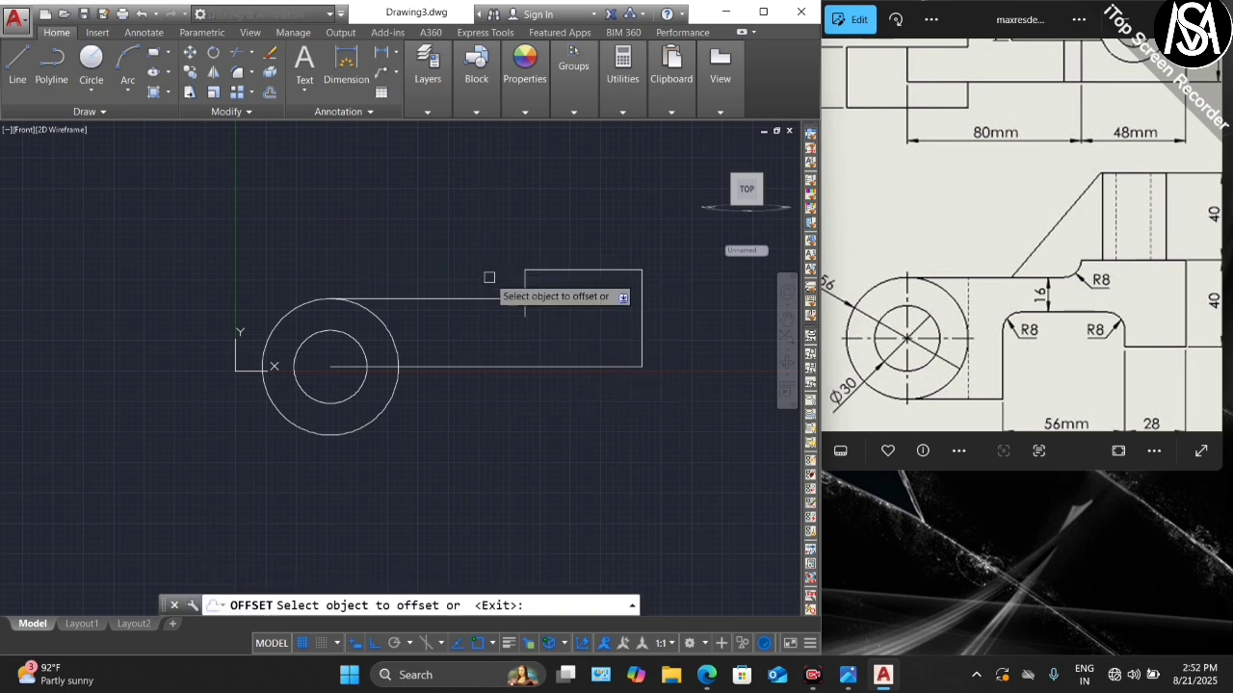
pyautogui.click(467, 298)
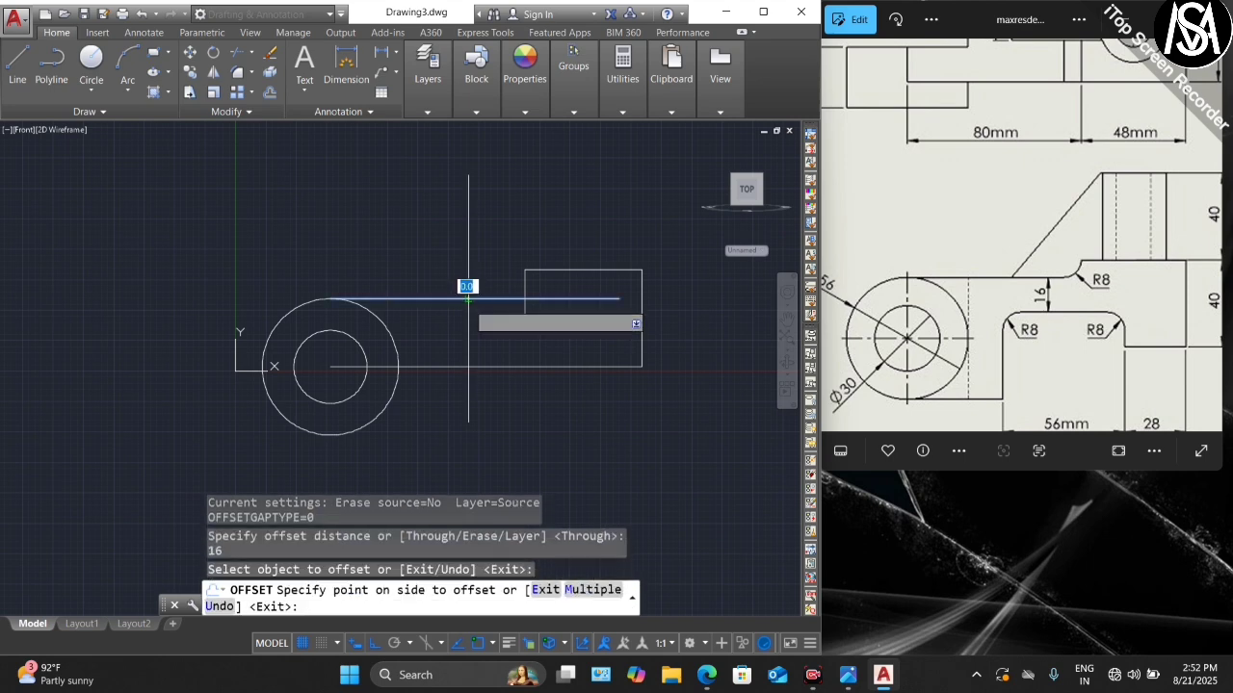
pyautogui.click(456, 318)
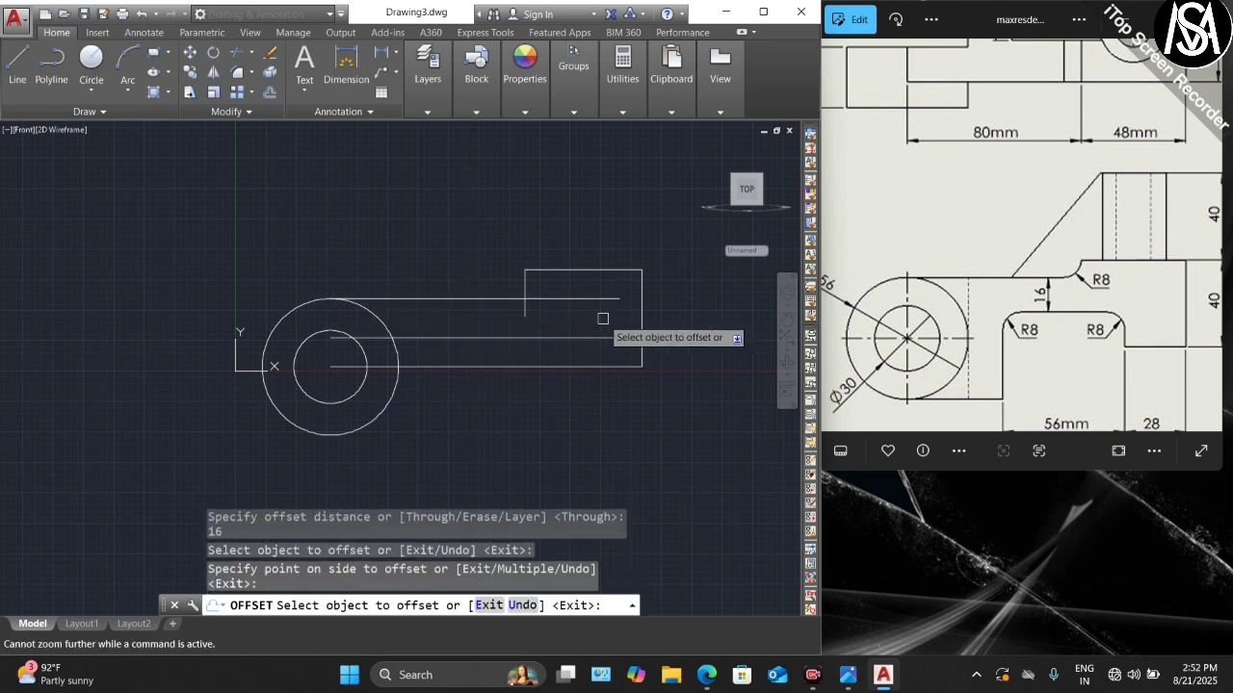
pyautogui.scroll(4, 605, 316)
pyautogui.scroll(-2, 481, 317)
pyautogui.scroll(-4, 1003, 220)
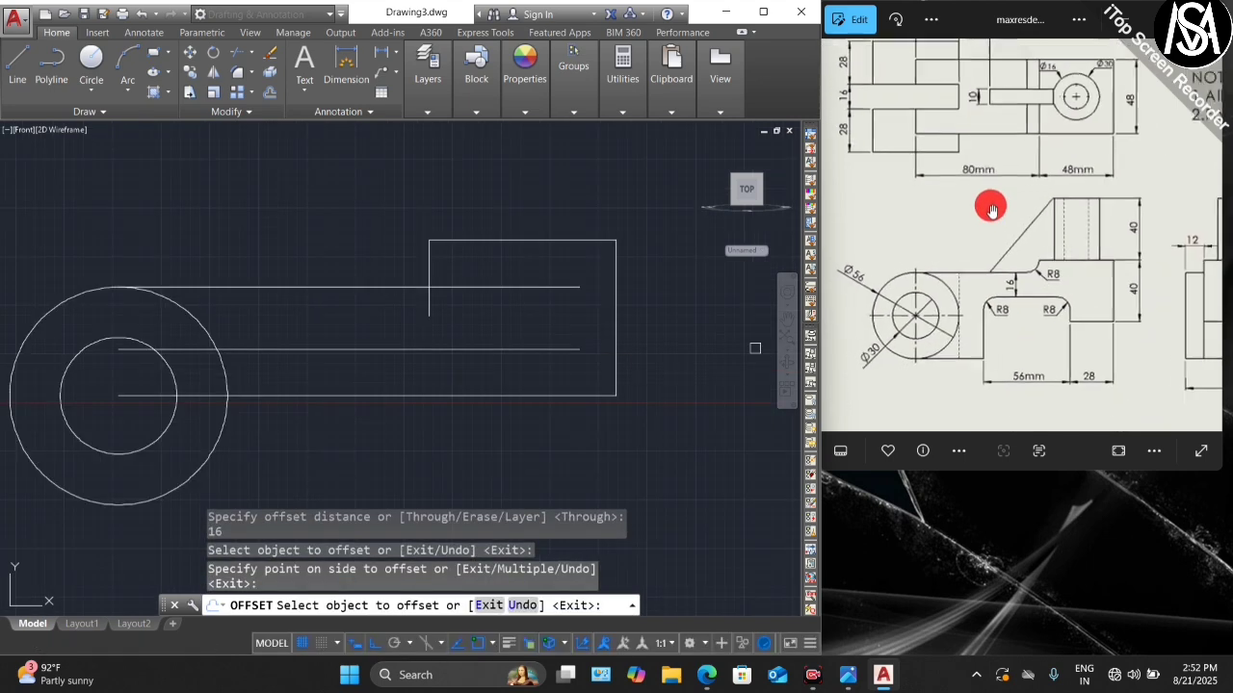
pyautogui.scroll(2, 992, 274)
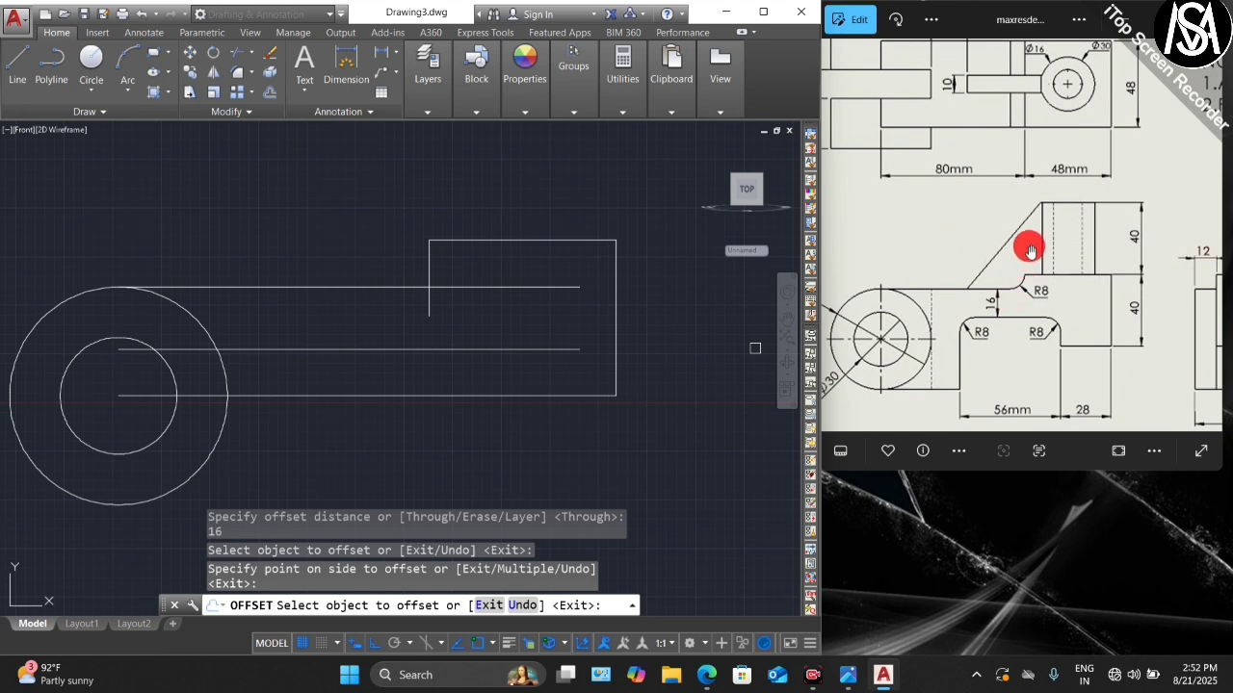
pyautogui.scroll(-1, 1029, 254)
pyautogui.scroll(1, 1012, 282)
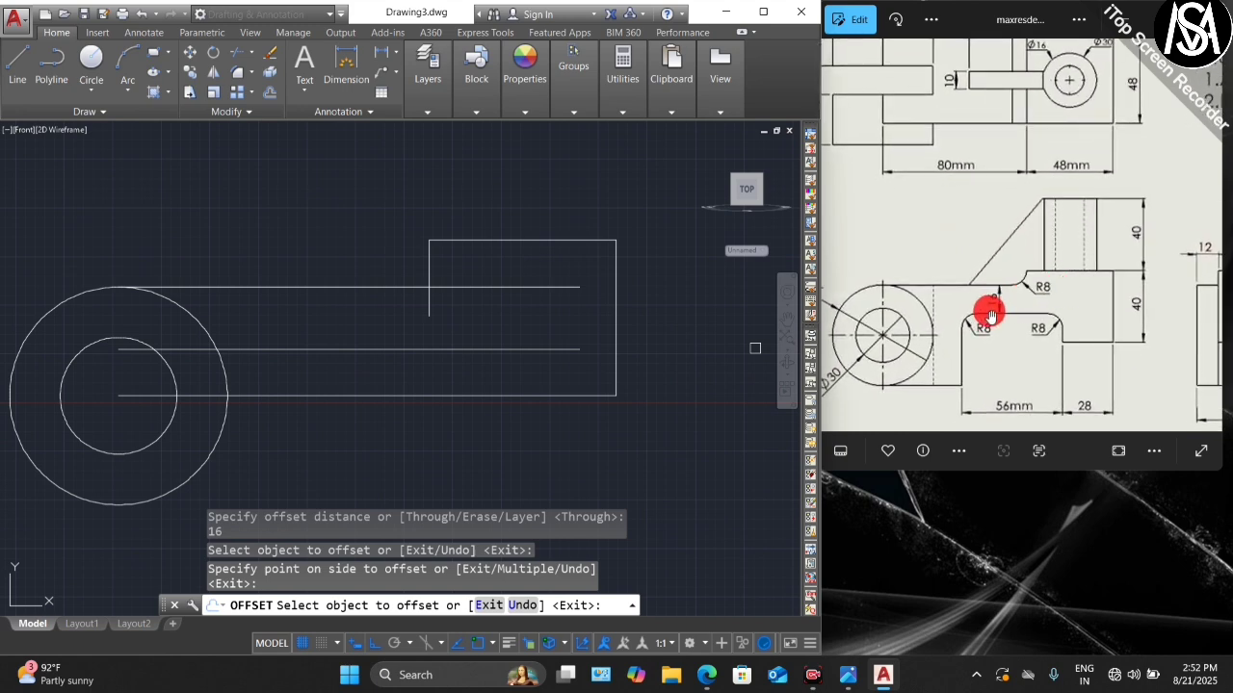
pyautogui.press('Escape')
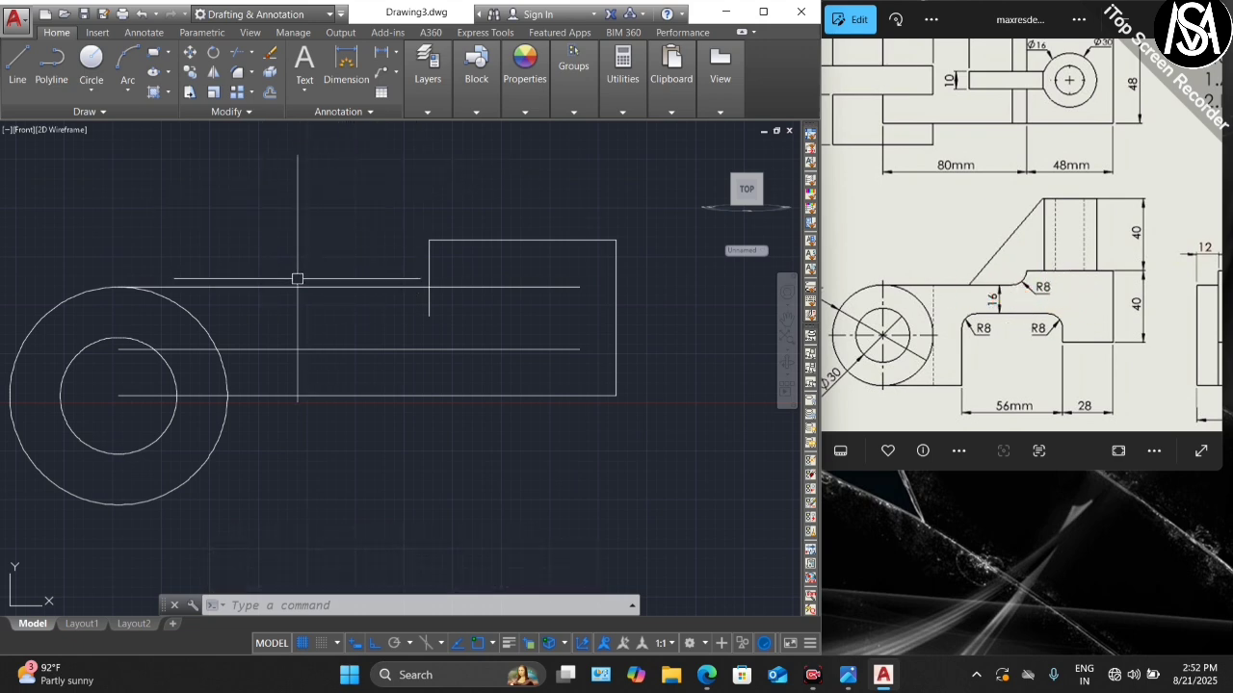
# - Fillet the corner between the short vertical line and the arm's upper horizontal line with an 8 mm radius
pyautogui.write('F')
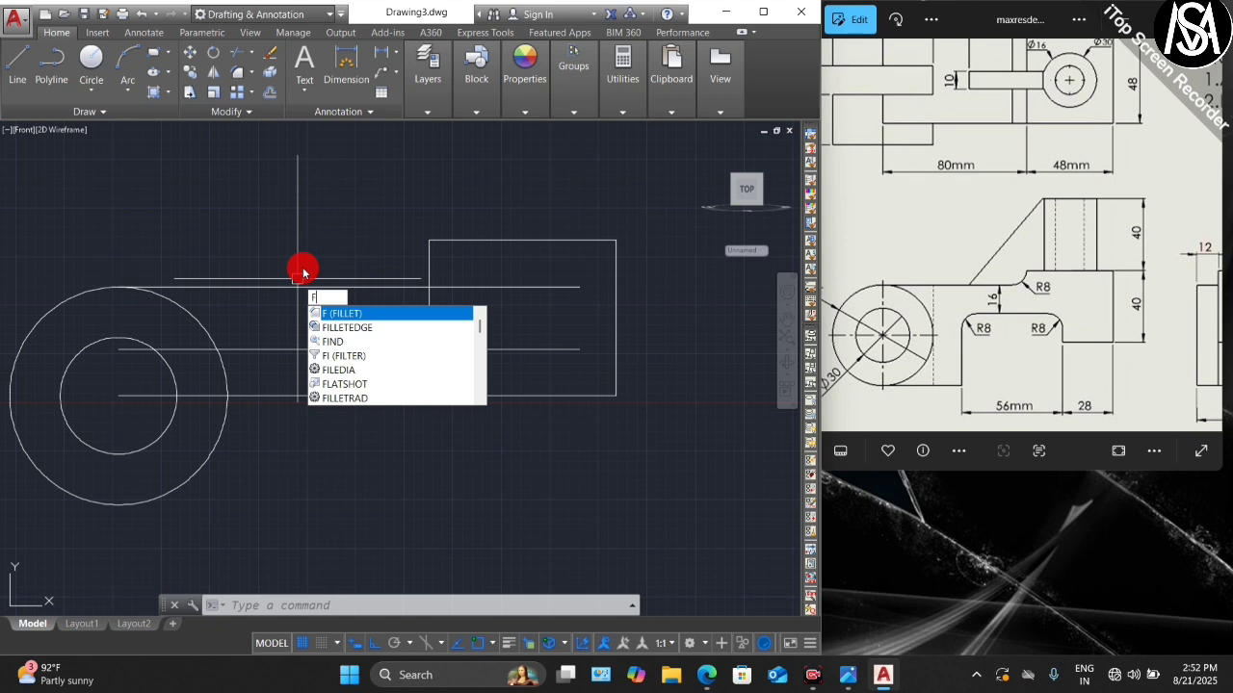
pyautogui.press('Return')
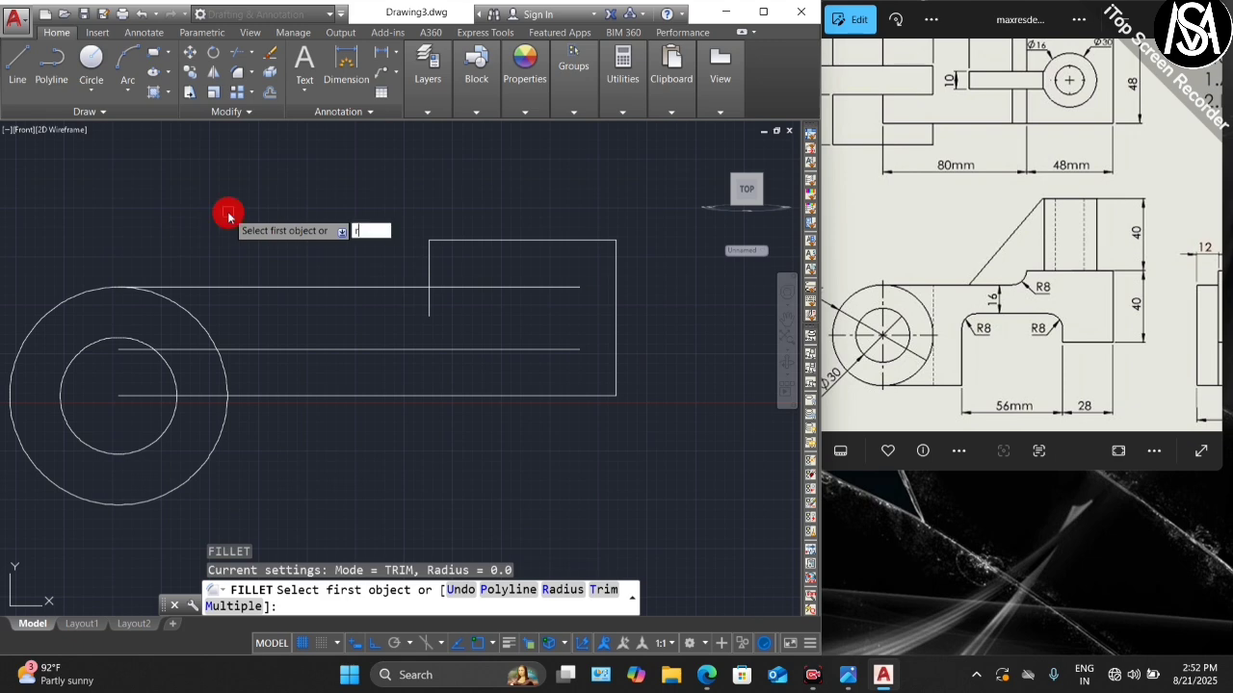
pyautogui.press('Return')
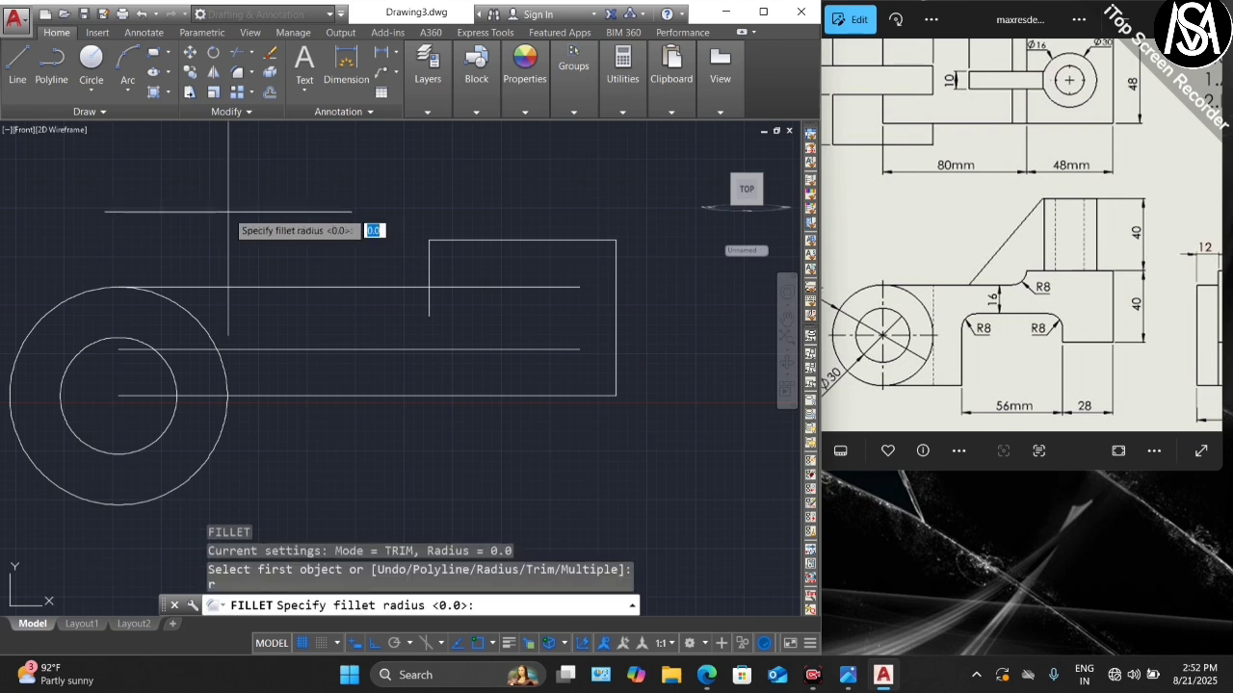
pyautogui.press('Return')
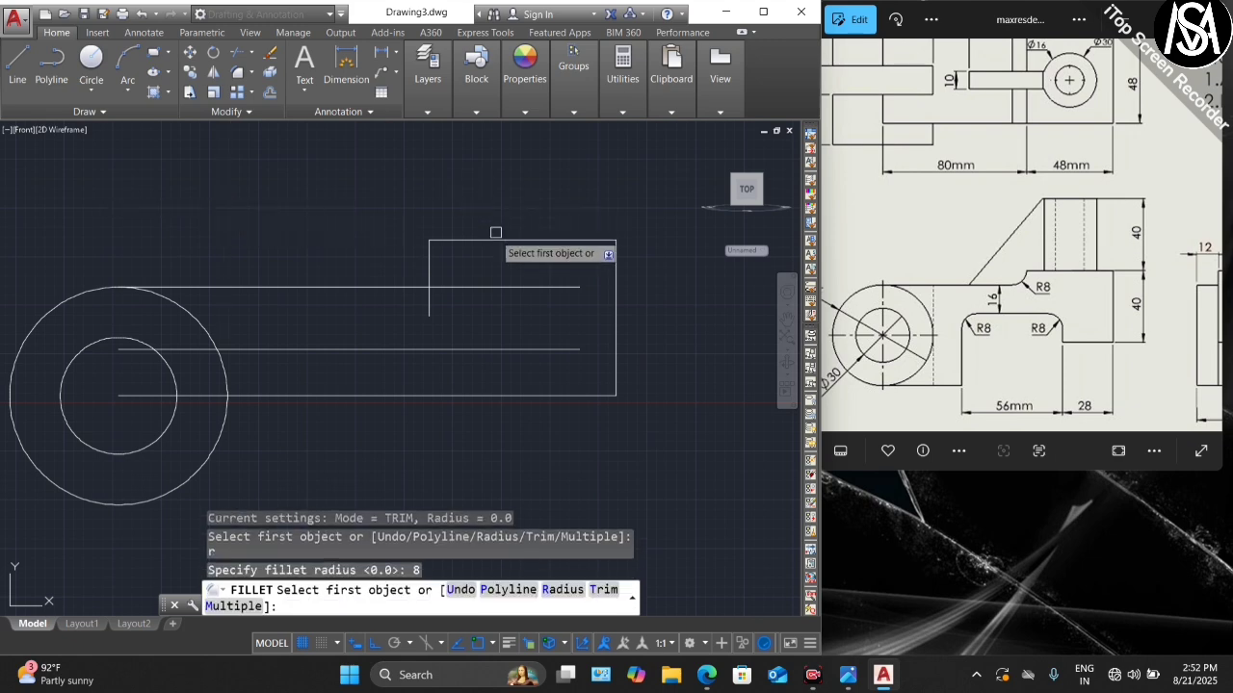
pyautogui.click(433, 265)
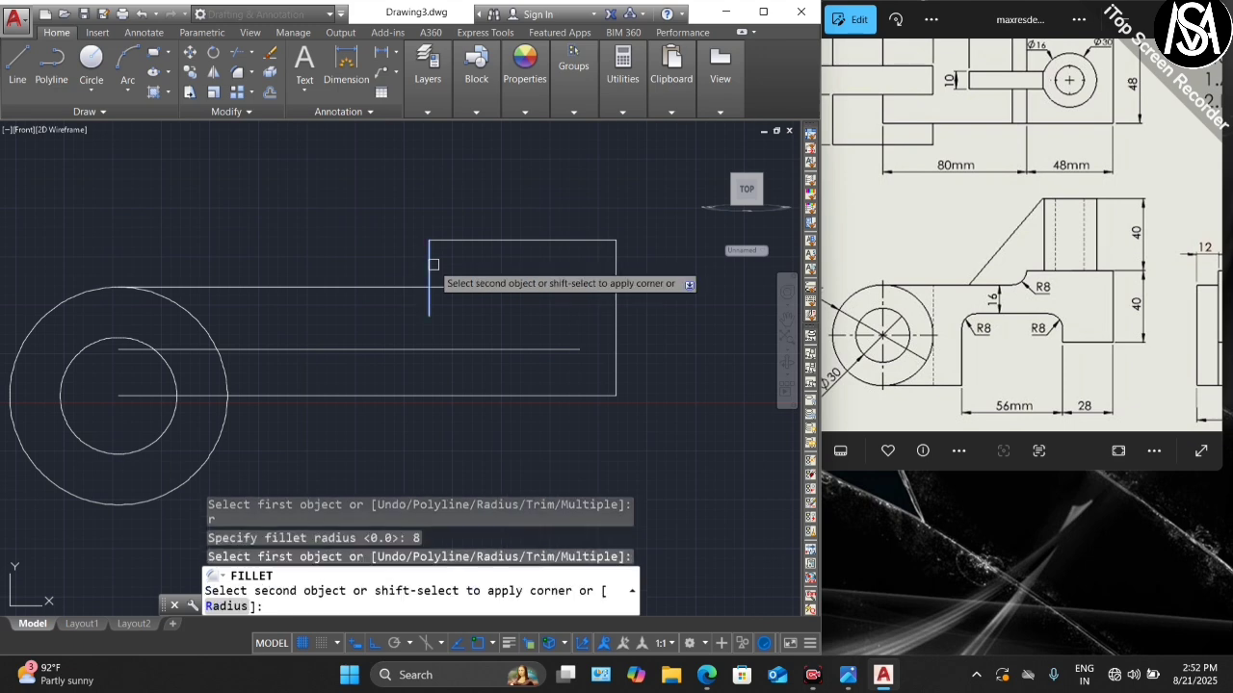
pyautogui.click(385, 288)
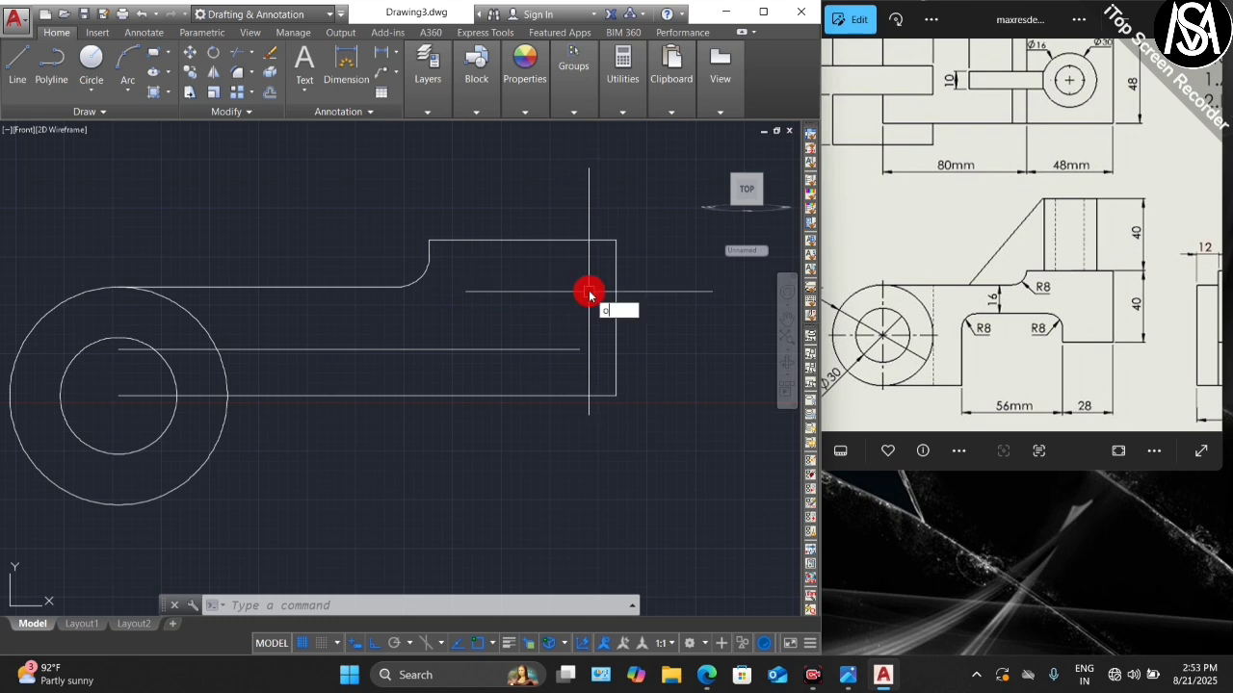
# - Offset the block's right vertical edge 28 mm to the left
pyautogui.press('Return')
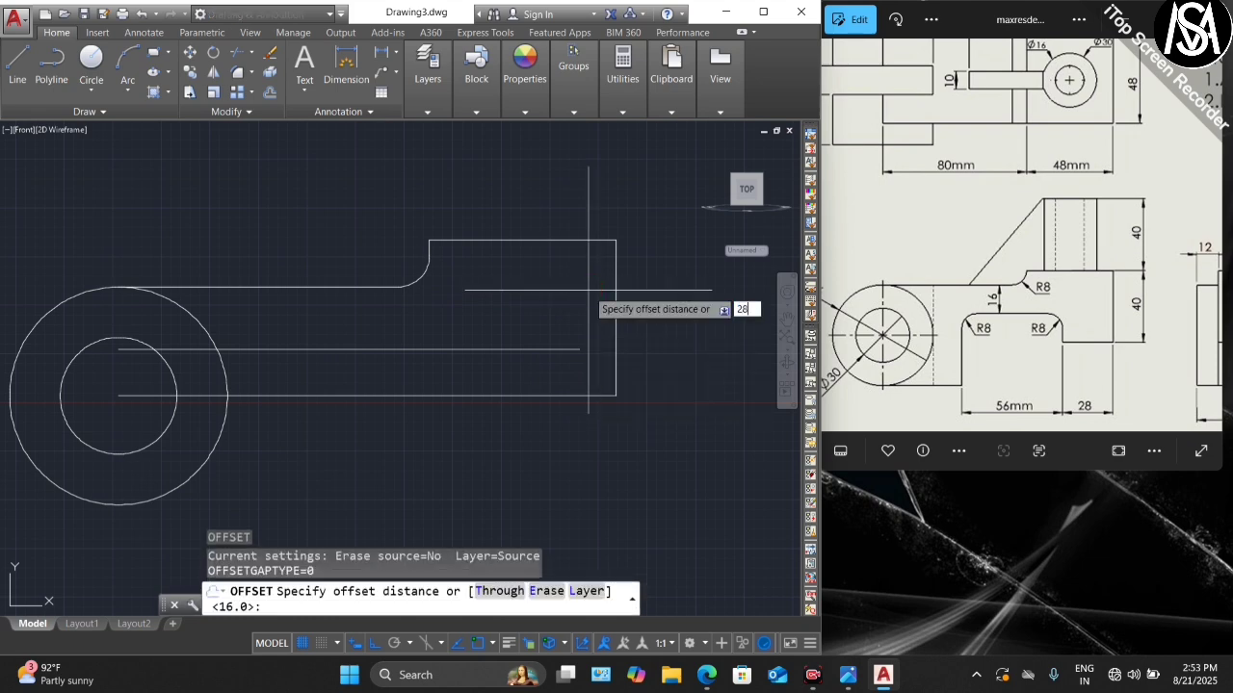
pyautogui.press('Return')
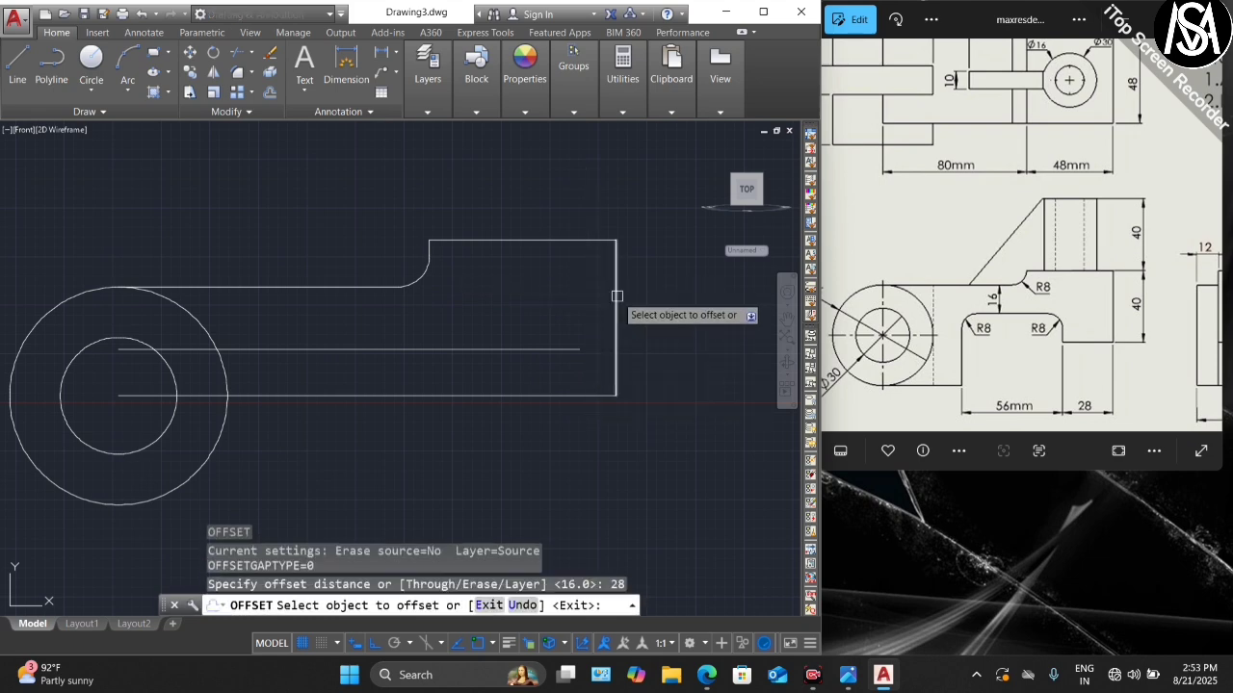
pyautogui.click(616, 296)
pyautogui.click(544, 301)
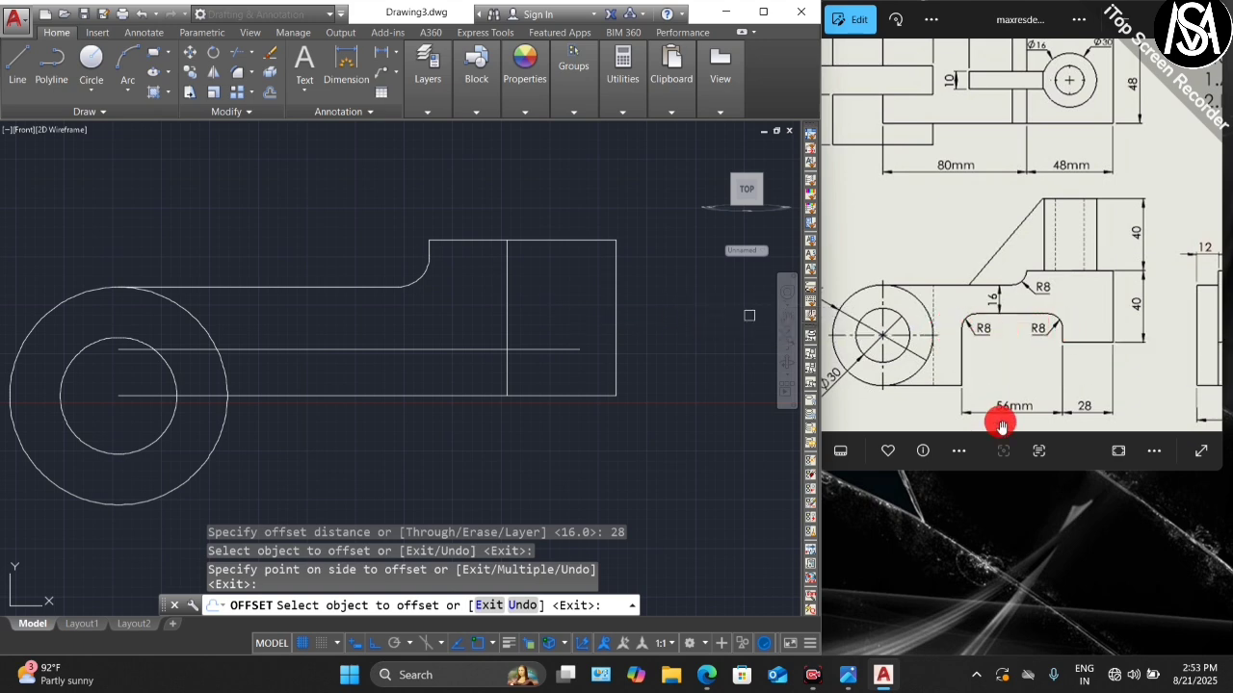
# - Offset the new inner vertical line 56 mm further left to mark the recess's other side, and end the offset
pyautogui.click(508, 306)
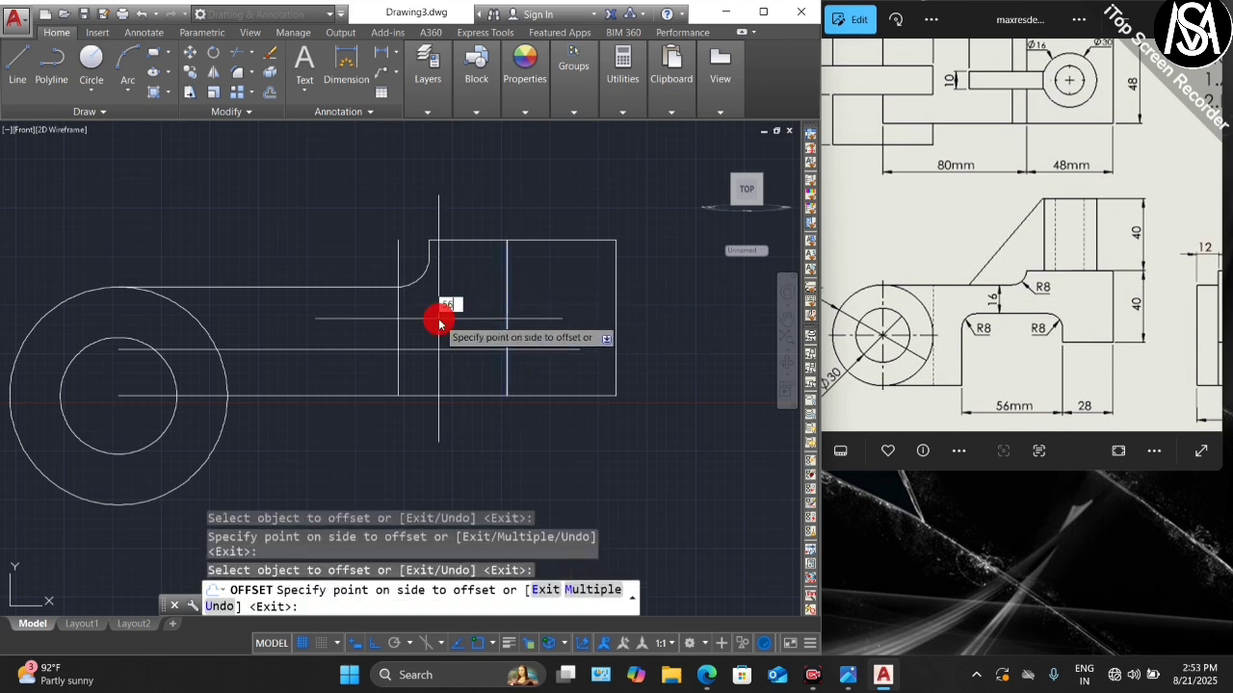
pyautogui.write('56')
pyautogui.press('Return')
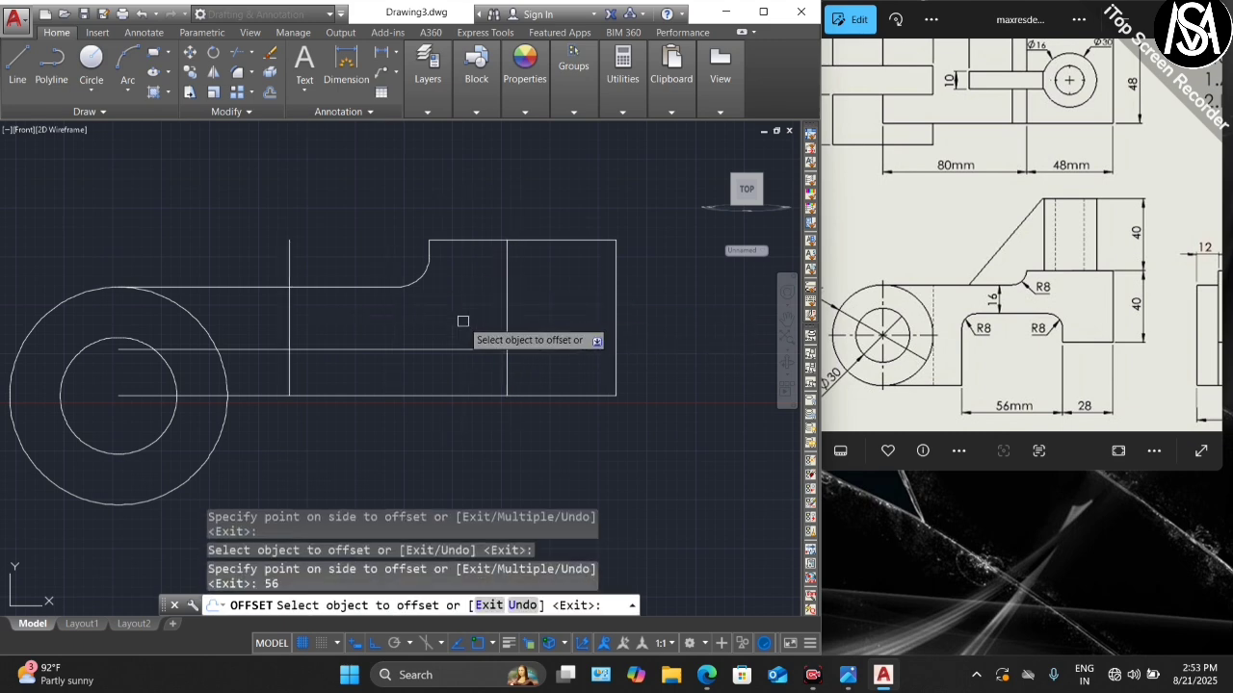
pyautogui.press('Escape')
pyautogui.click(978, 368)
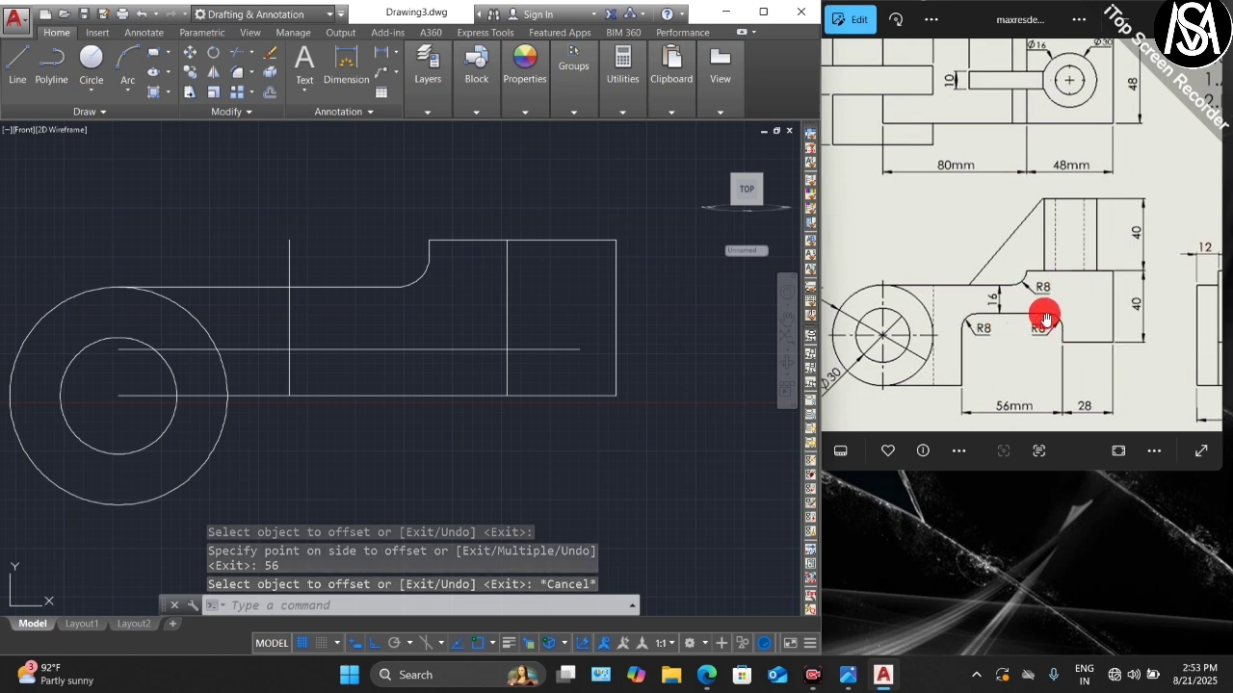
# - Fillet both upper corners of the 56 mm wide recess with an 8 mm radius
pyautogui.write('f')
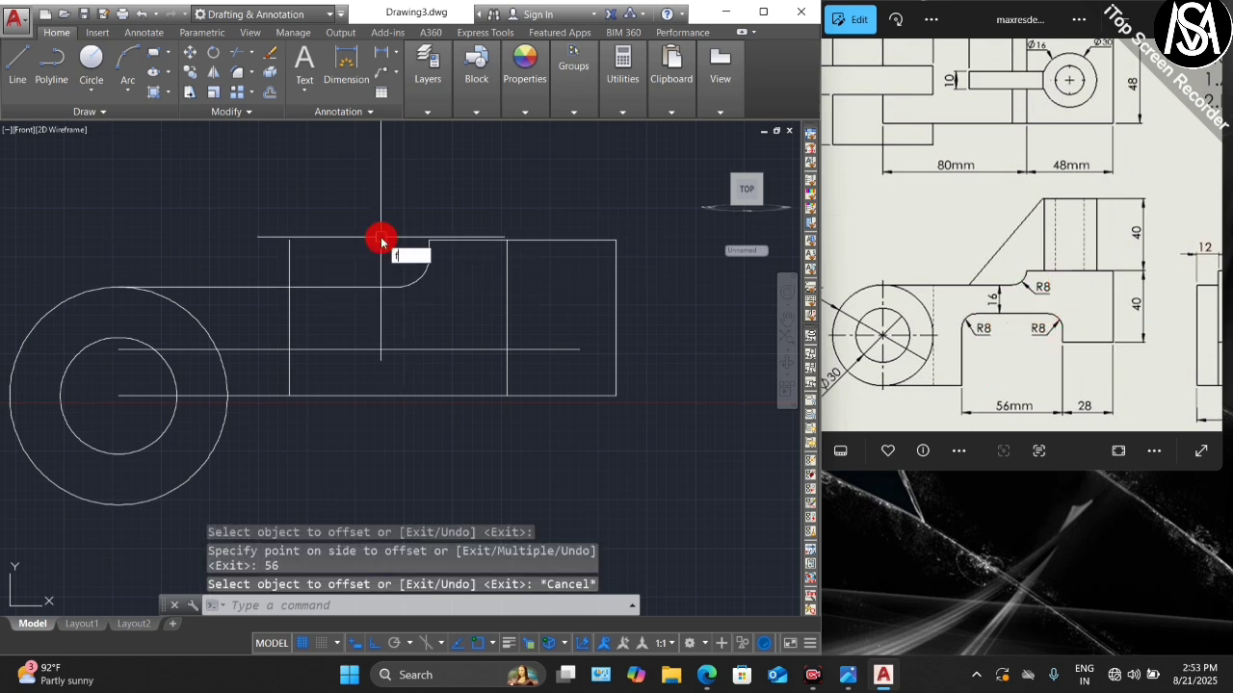
pyautogui.press('Return')
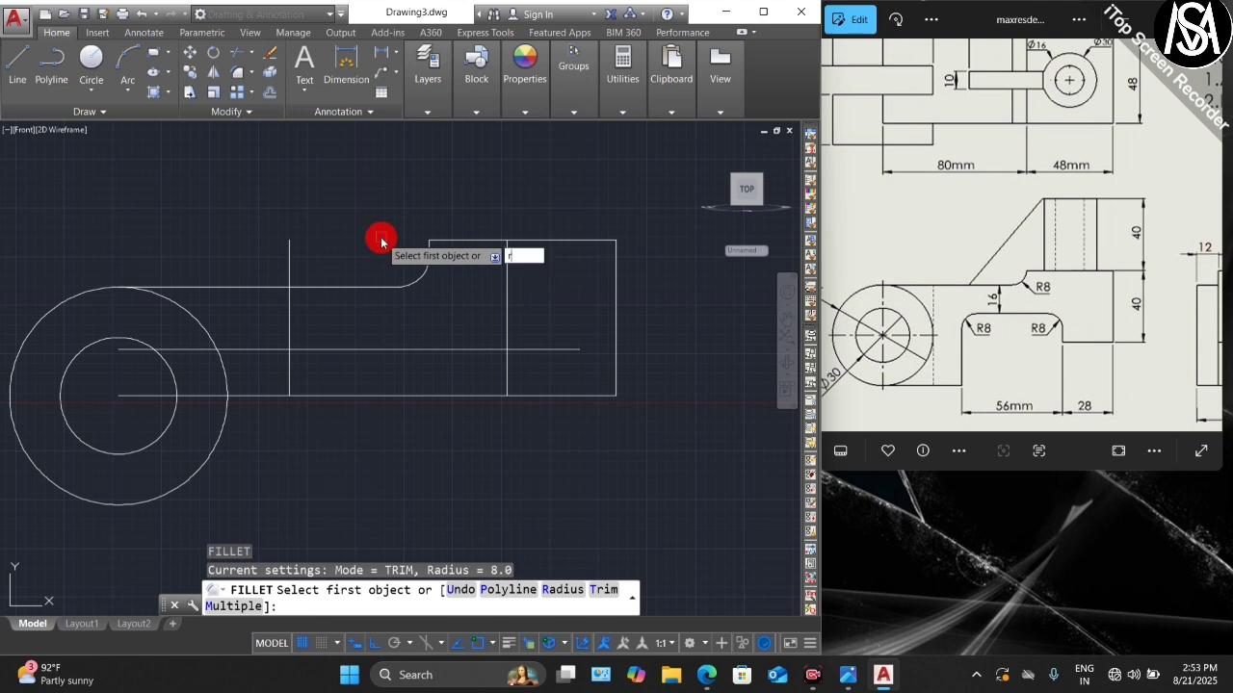
pyautogui.press('Return')
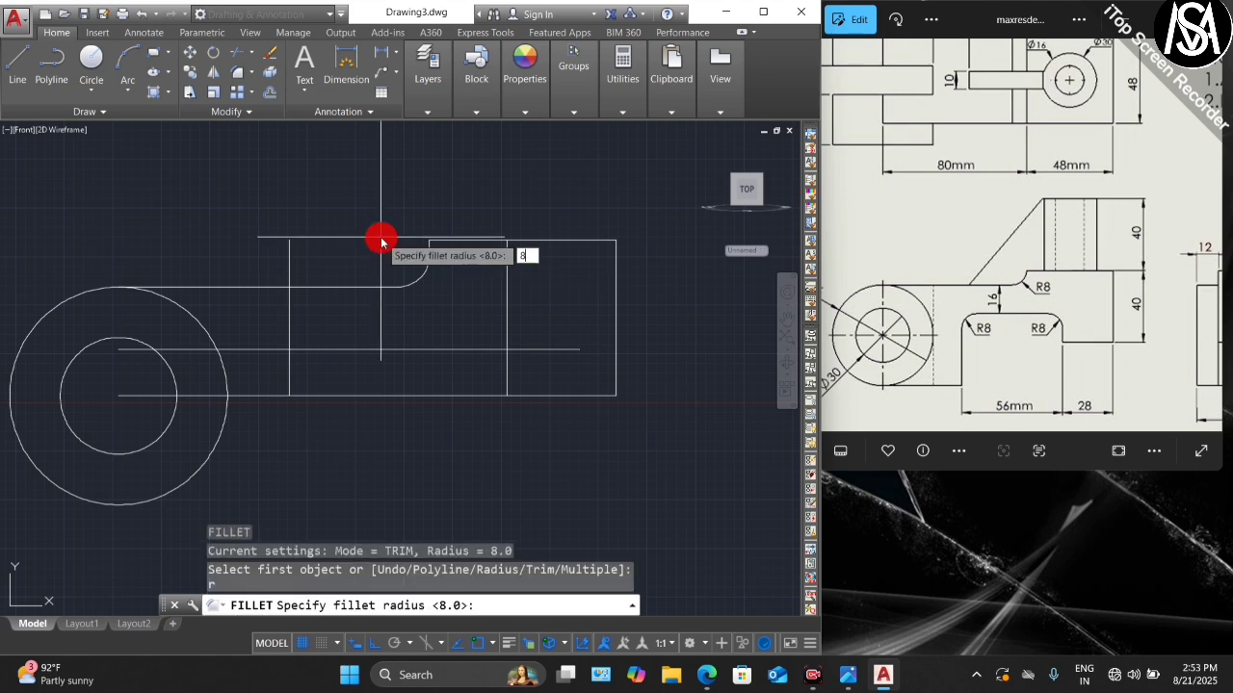
pyautogui.press('Return')
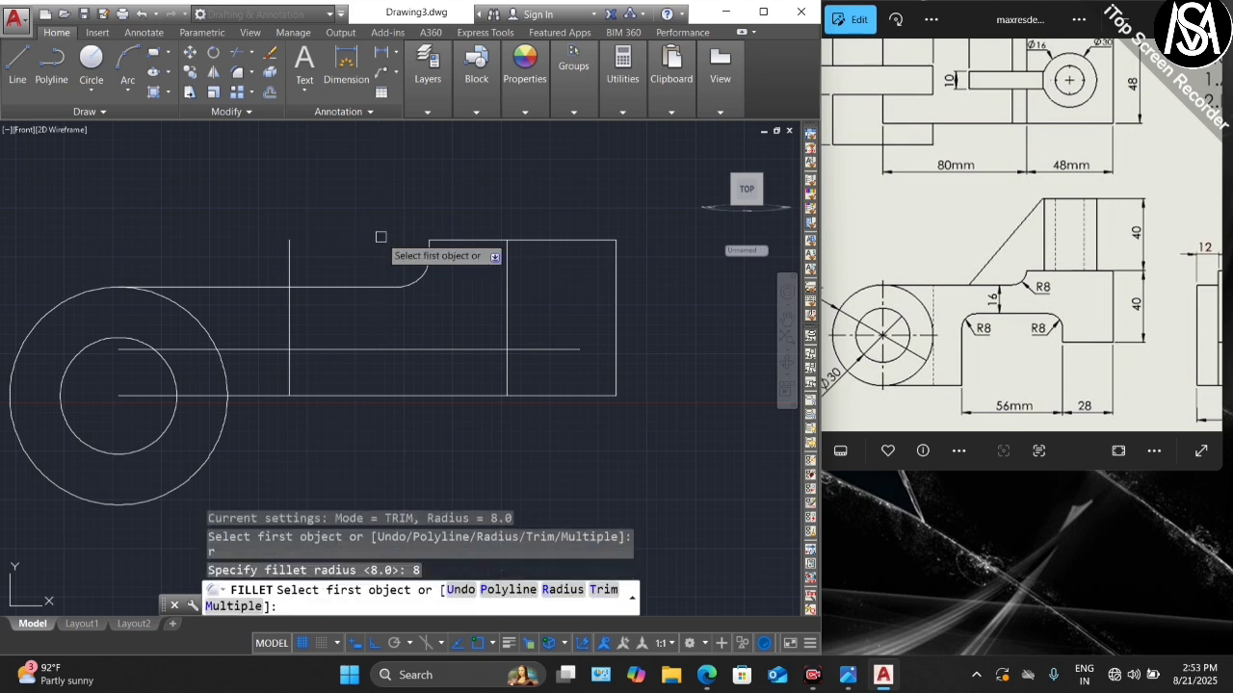
pyautogui.click(475, 352)
pyautogui.click(506, 366)
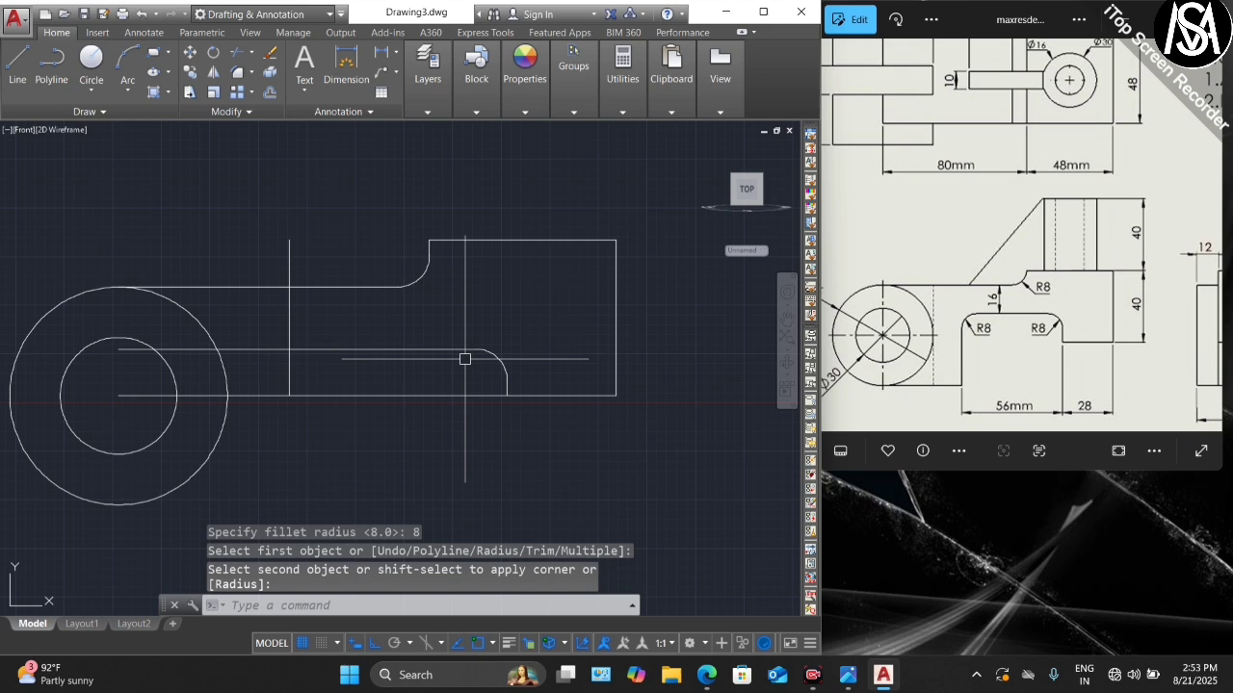
pyautogui.press('Return')
pyautogui.click(304, 351)
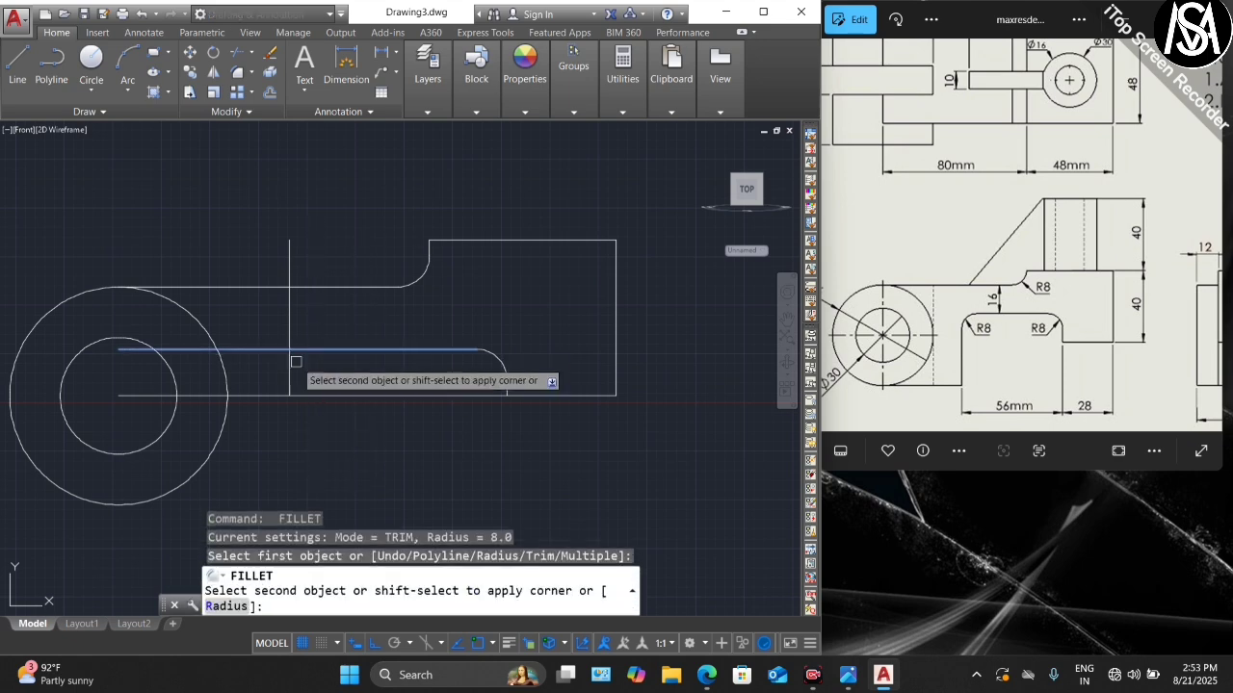
pyautogui.click(290, 372)
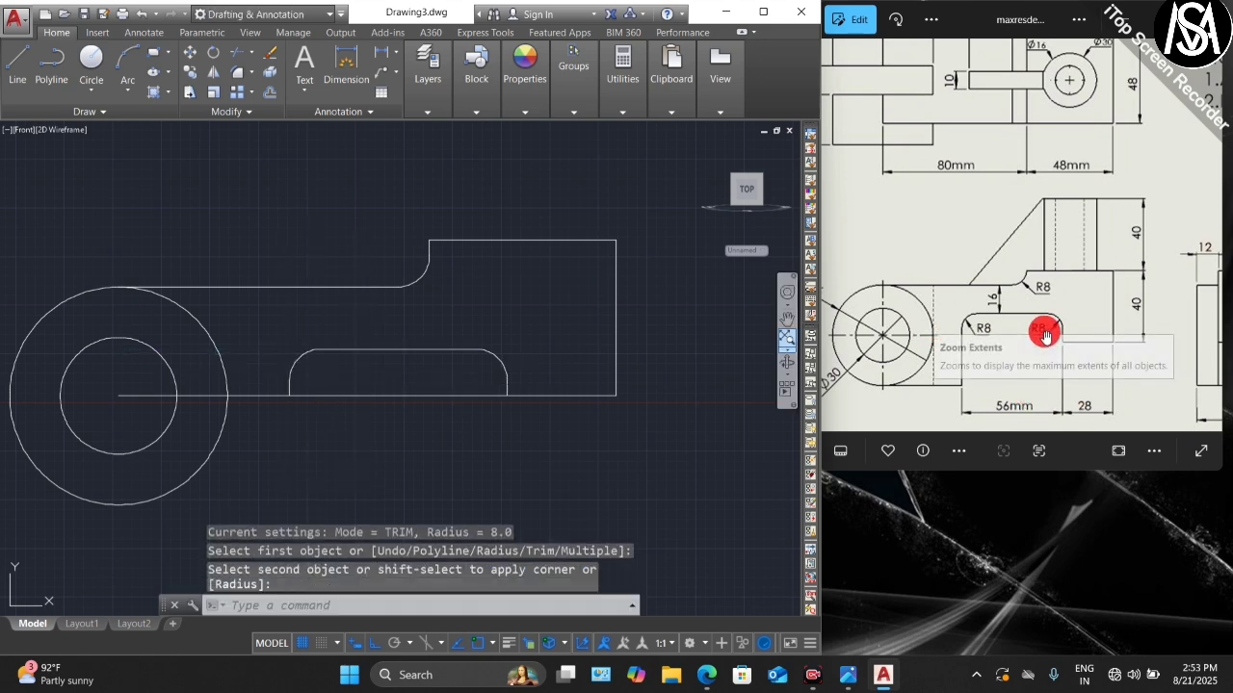
# - Trim the bottom line across the recess opening and delete its leftover segment running from the circles' centre
pyautogui.scroll(-2, 432, 239)
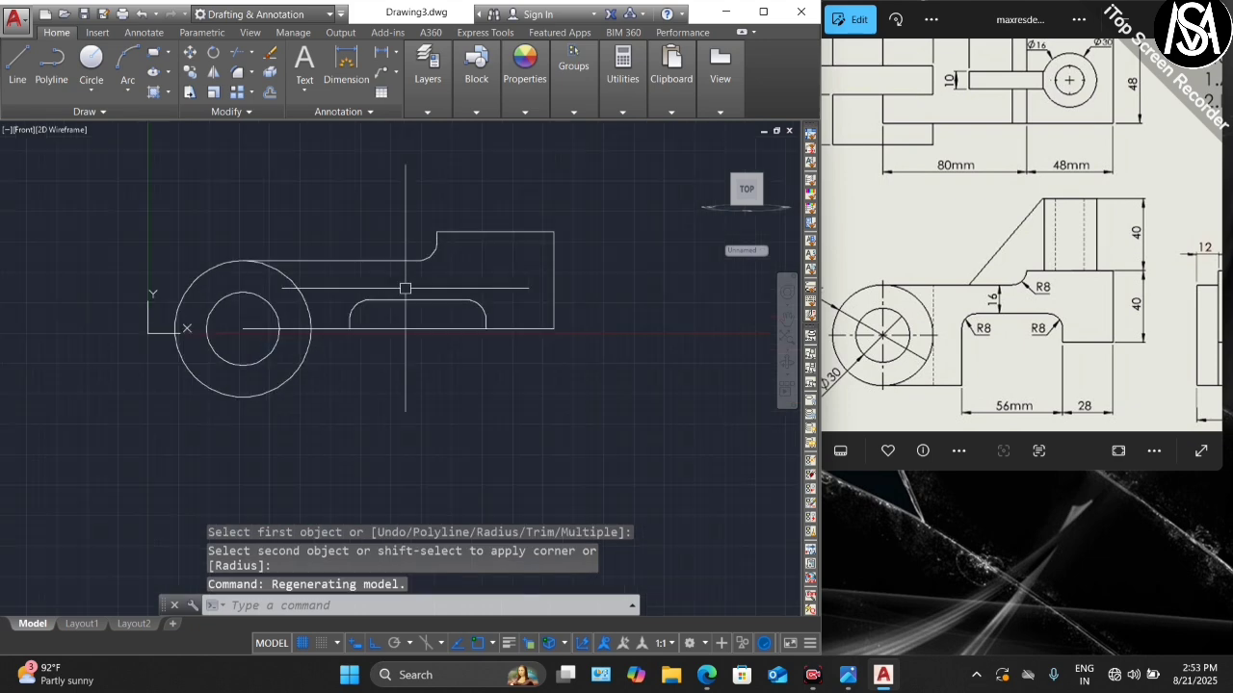
pyautogui.scroll(2, 405, 287)
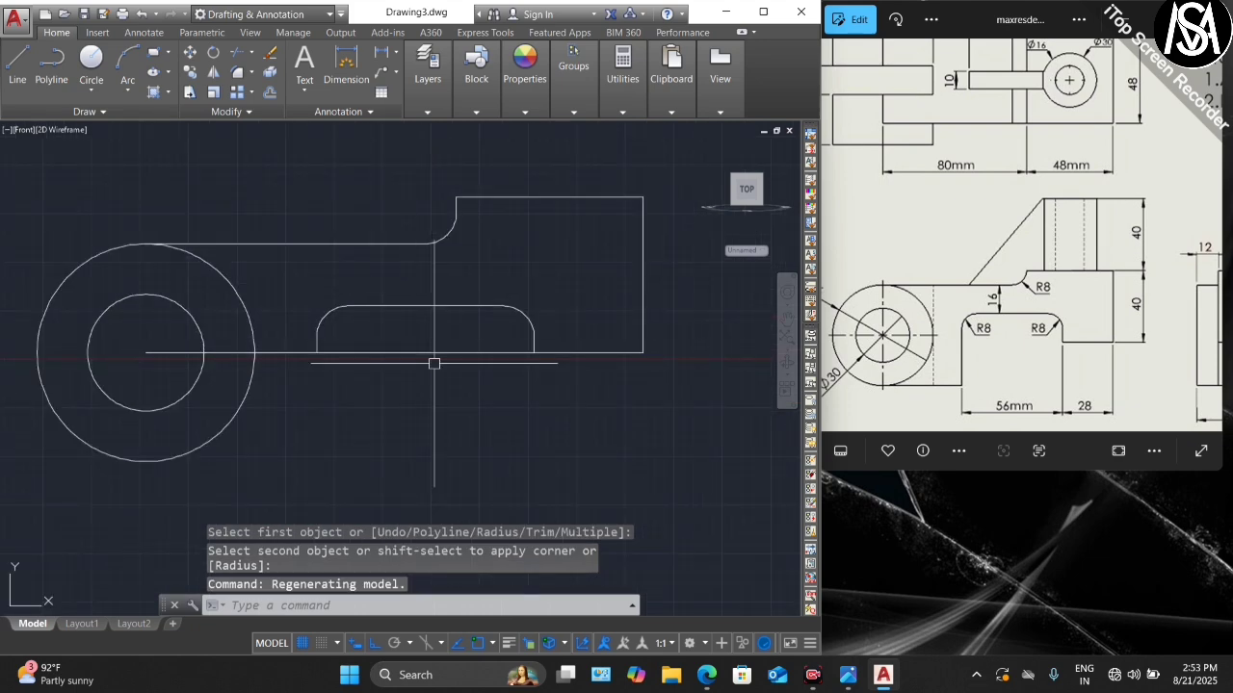
pyautogui.press('Return')
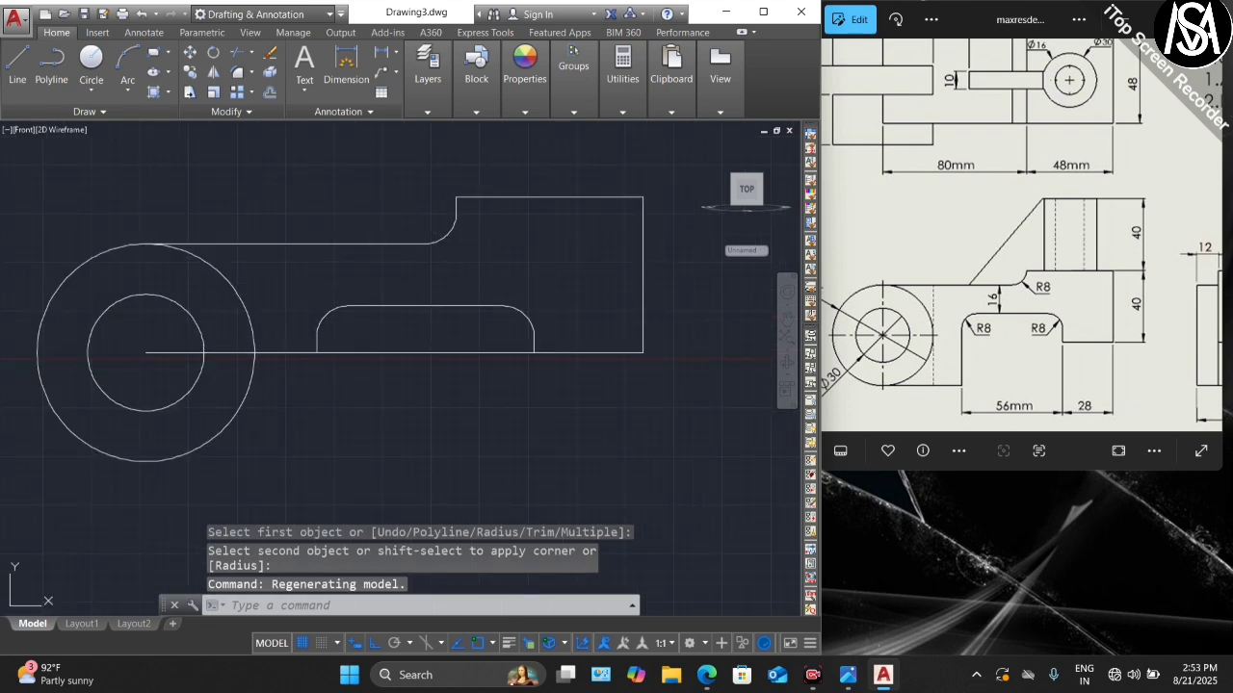
pyautogui.scroll(-2, 430, 355)
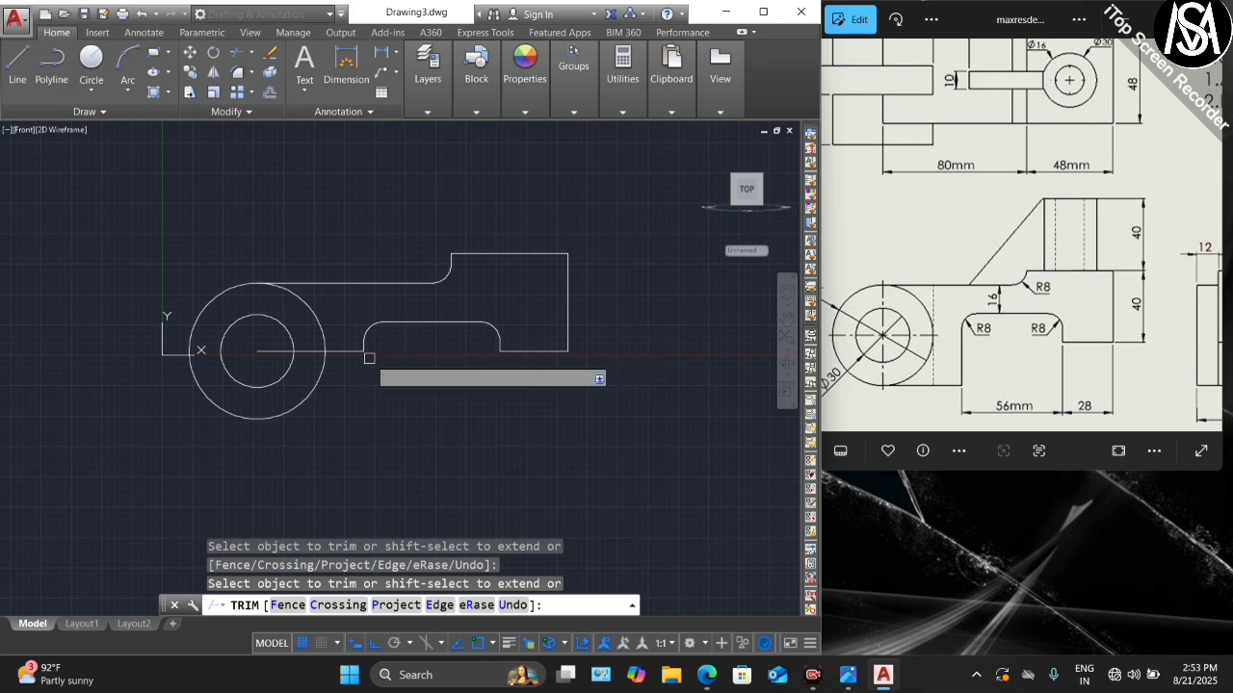
pyautogui.press('Escape')
pyautogui.click(344, 350)
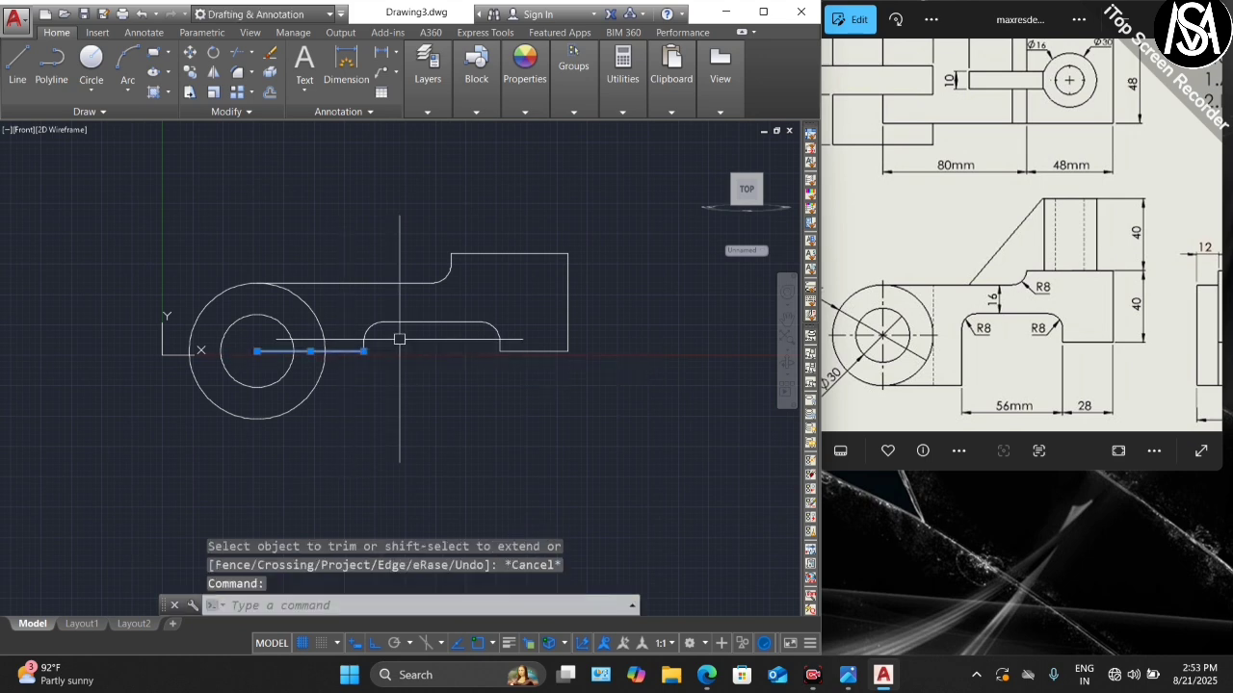
pyautogui.press('Delete')
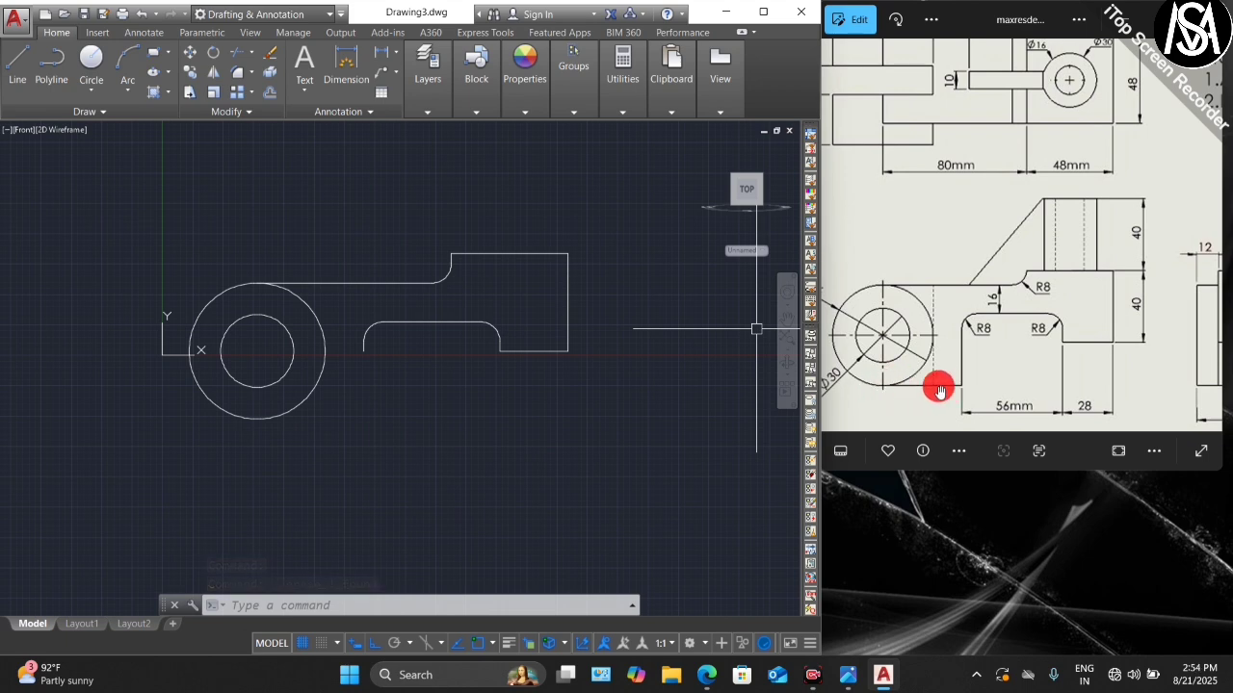
# - Draw a horizontal line from the bottom quadrant of the 56 mm circle to directly below the recess's left edge
pyautogui.scroll(-1, 934, 371)
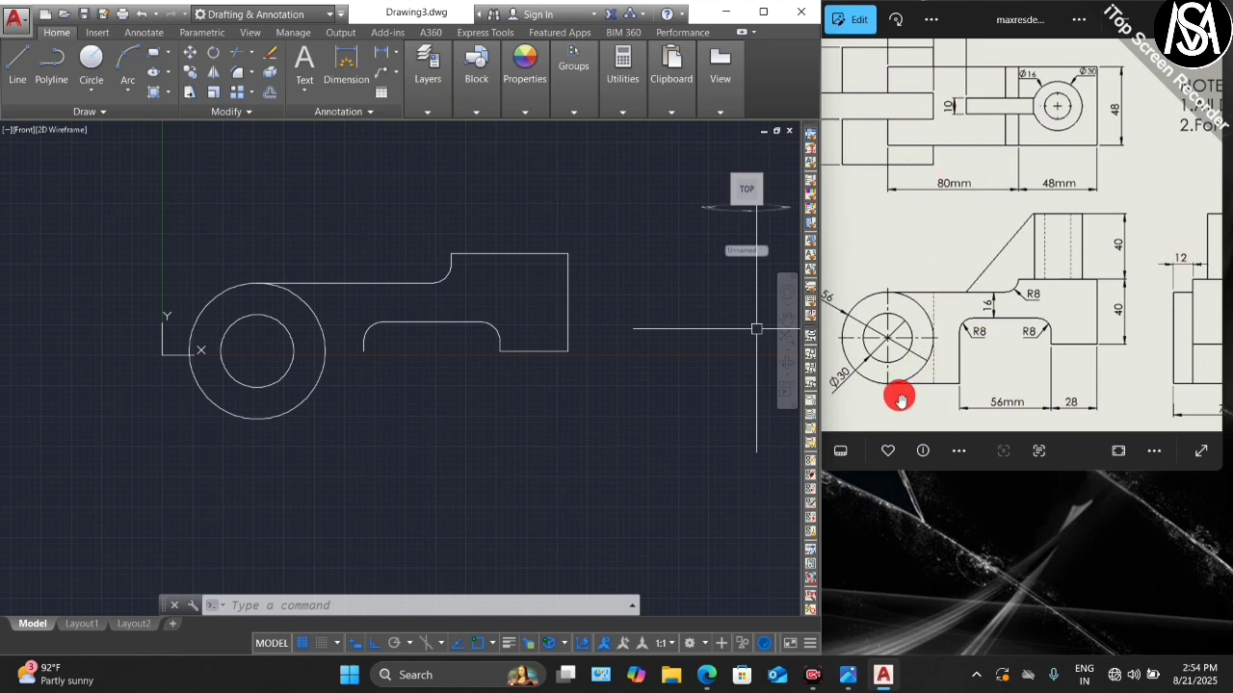
pyautogui.scroll(1, 899, 397)
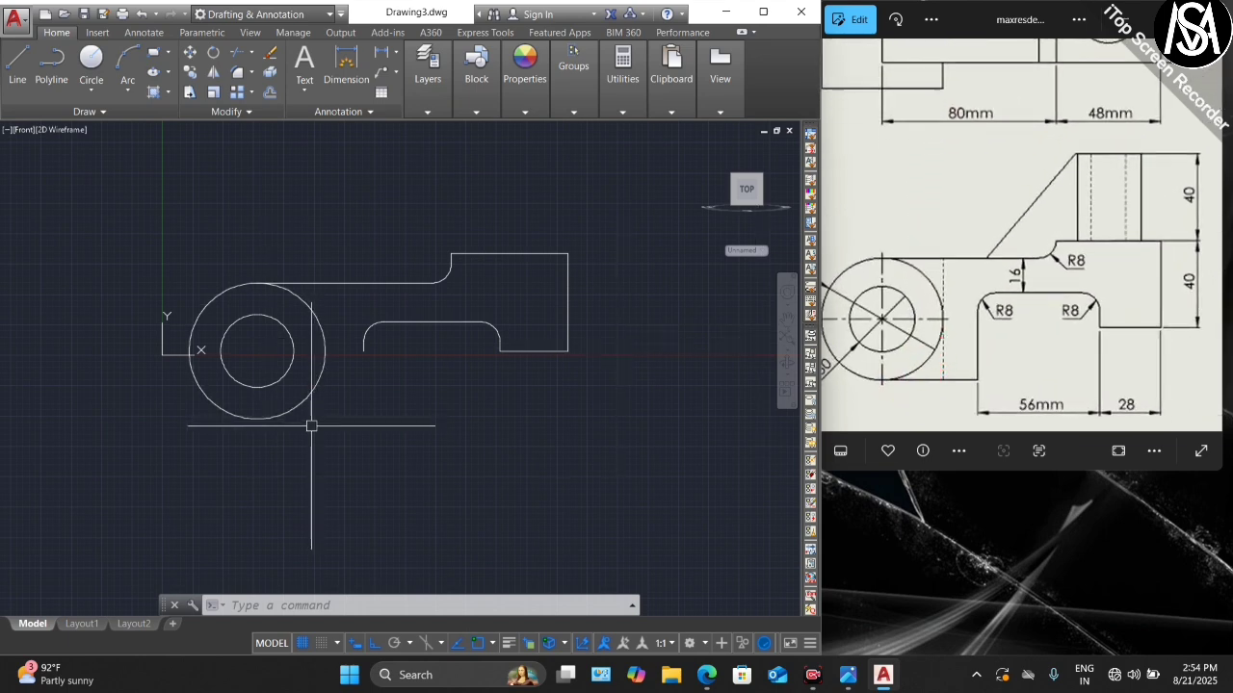
pyautogui.write('l')
pyautogui.press('Return')
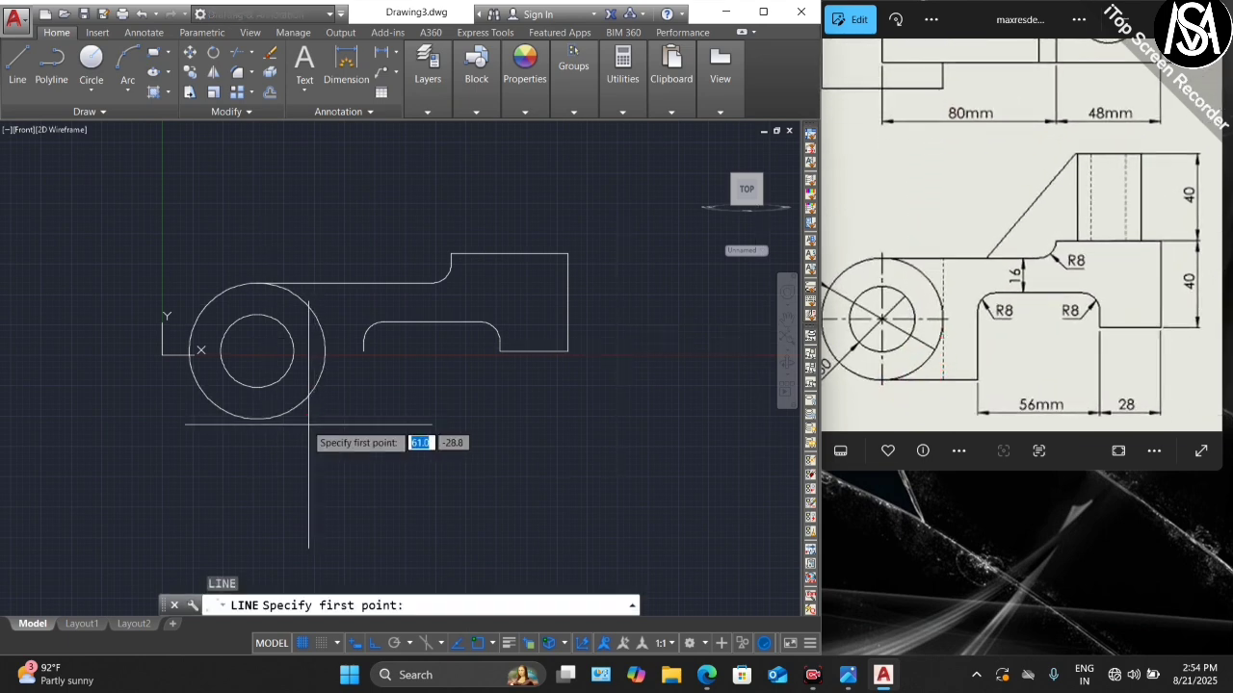
pyautogui.click(257, 419)
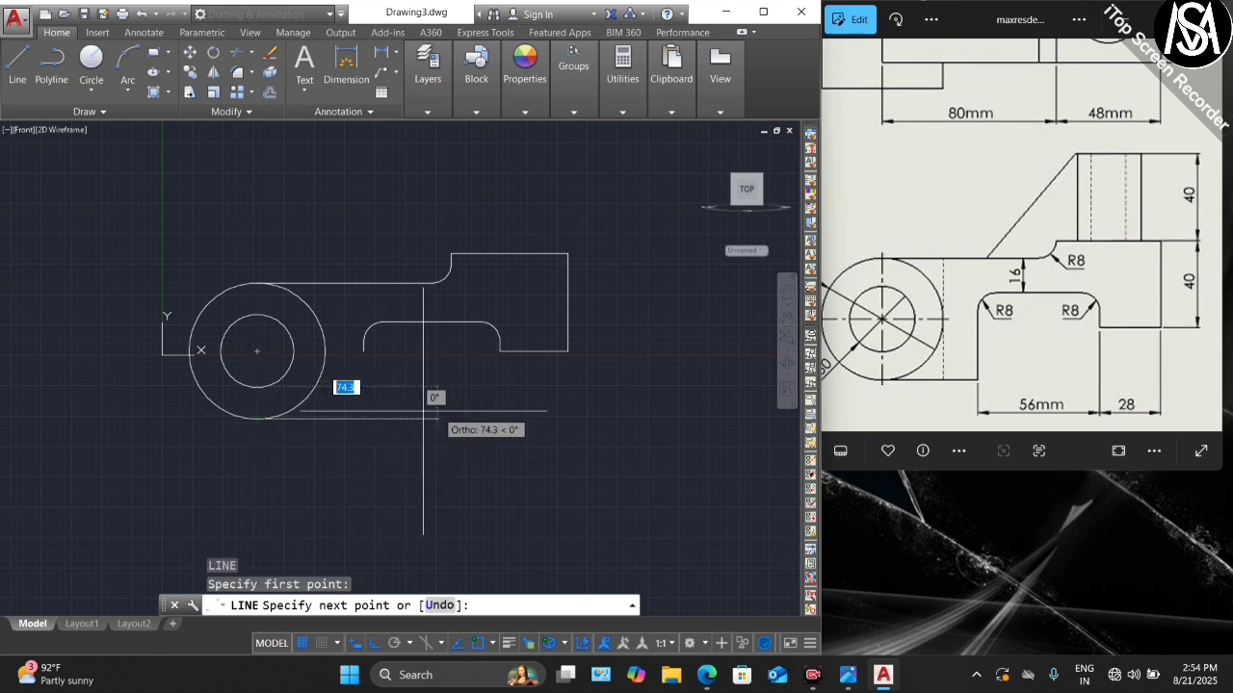
pyautogui.click(362, 420)
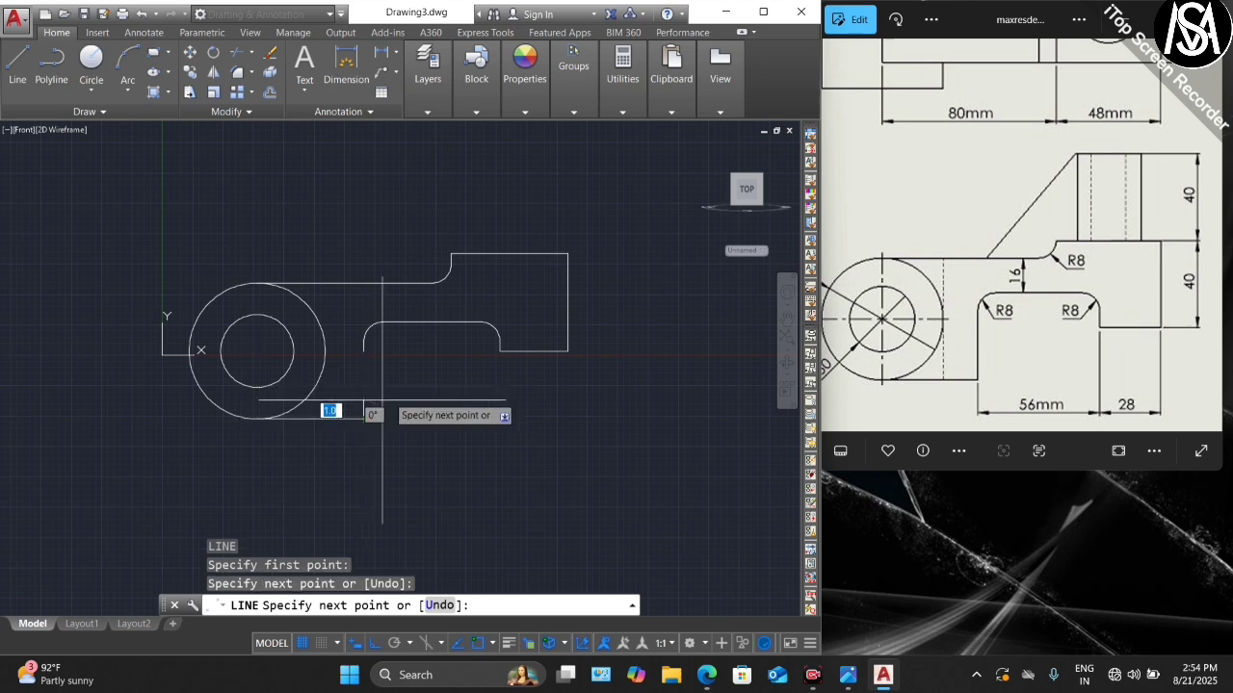
pyautogui.press('Escape')
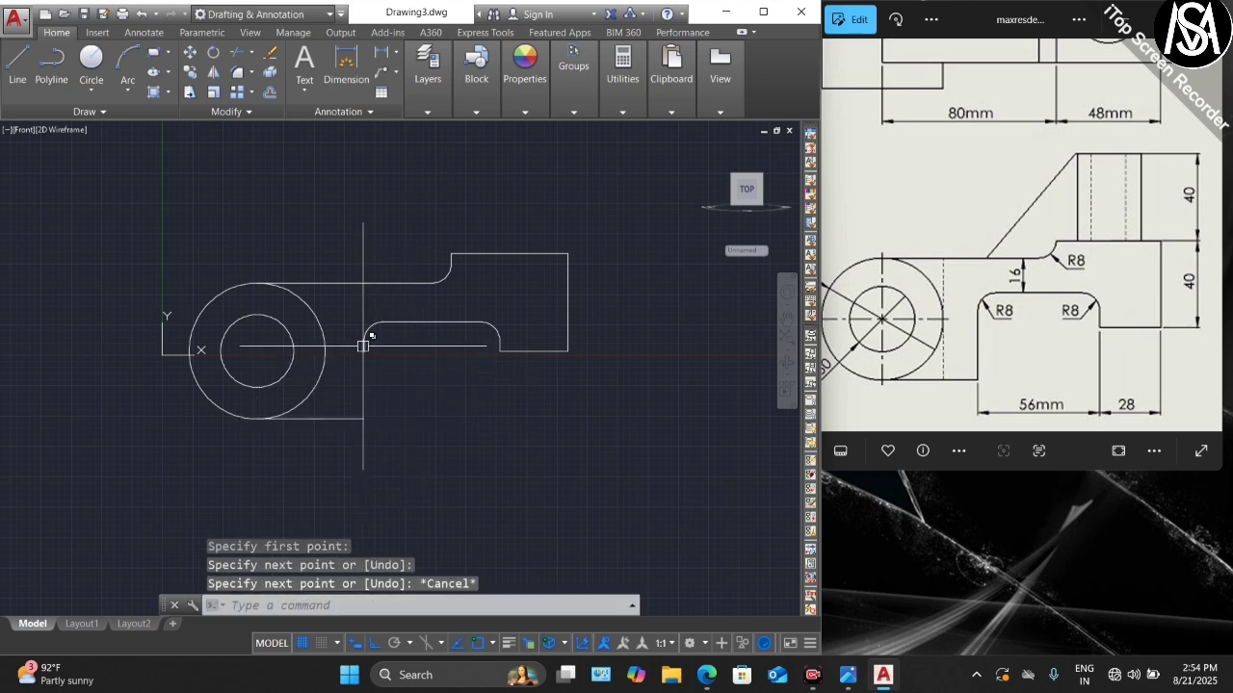
# - Draw a vertical line from the lower end of the recess's left fillet down to the end of the bottom line
pyautogui.write('l')
pyautogui.press('Return')
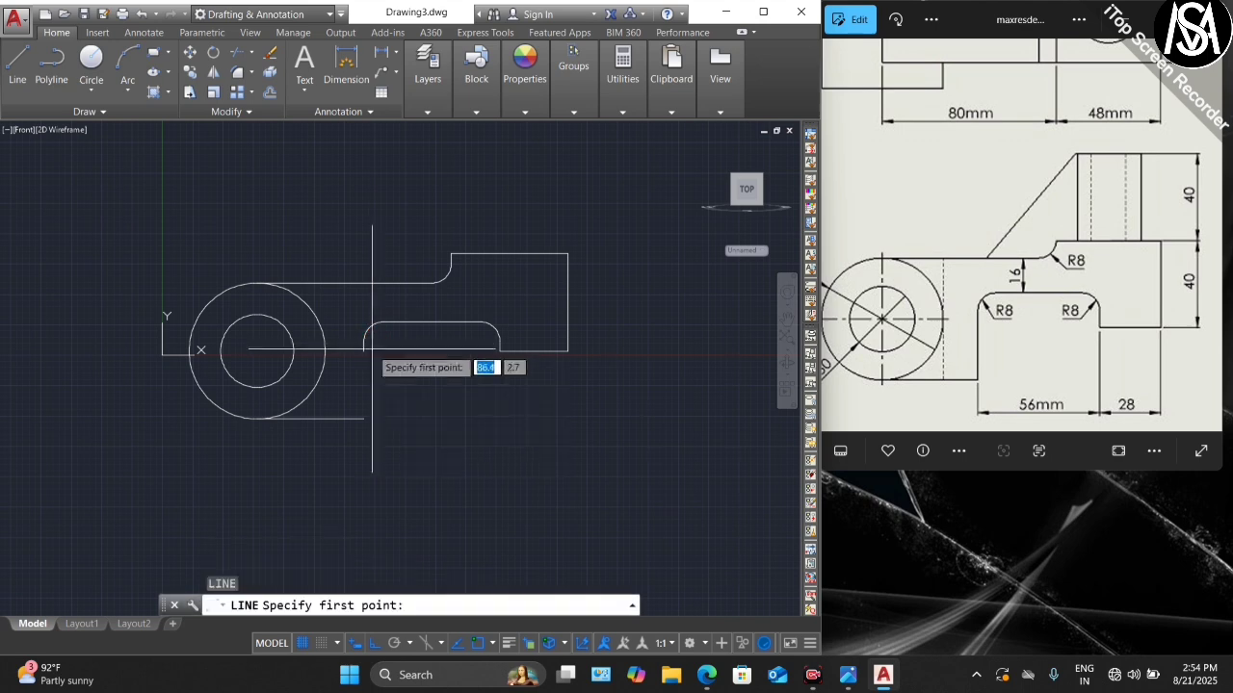
pyautogui.click(365, 348)
pyautogui.click(365, 417)
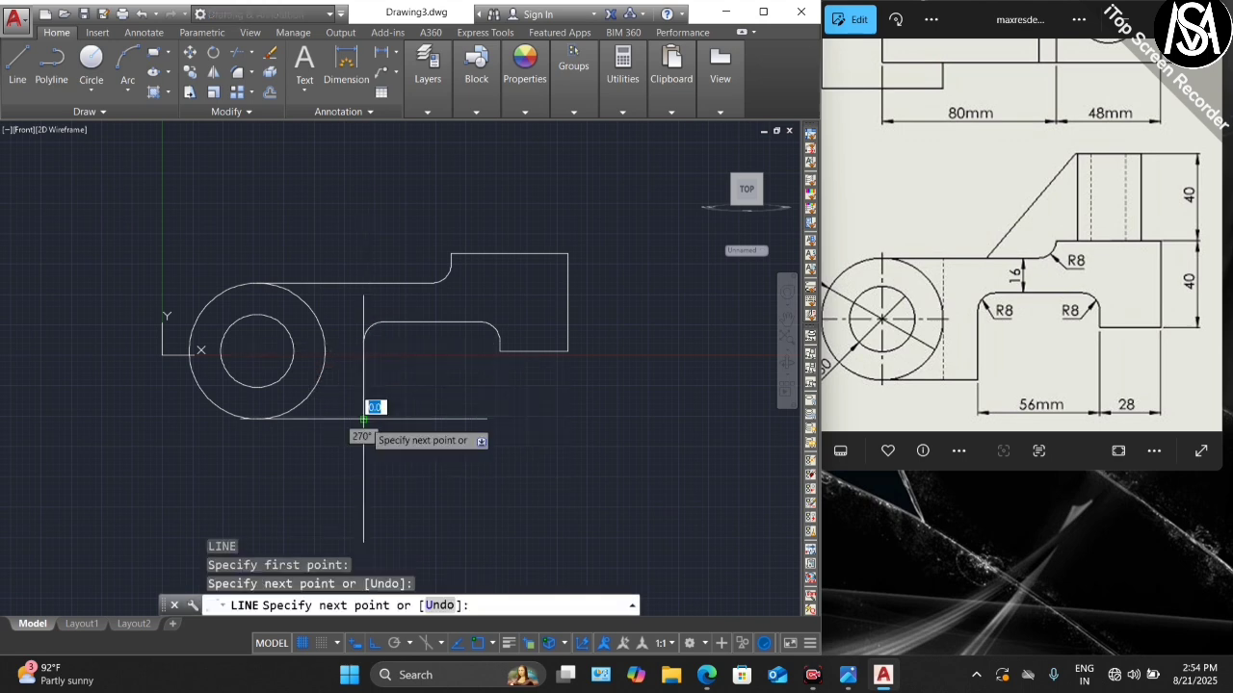
pyautogui.press('Escape')
pyautogui.scroll(-2, 406, 337)
pyautogui.scroll(2, 415, 328)
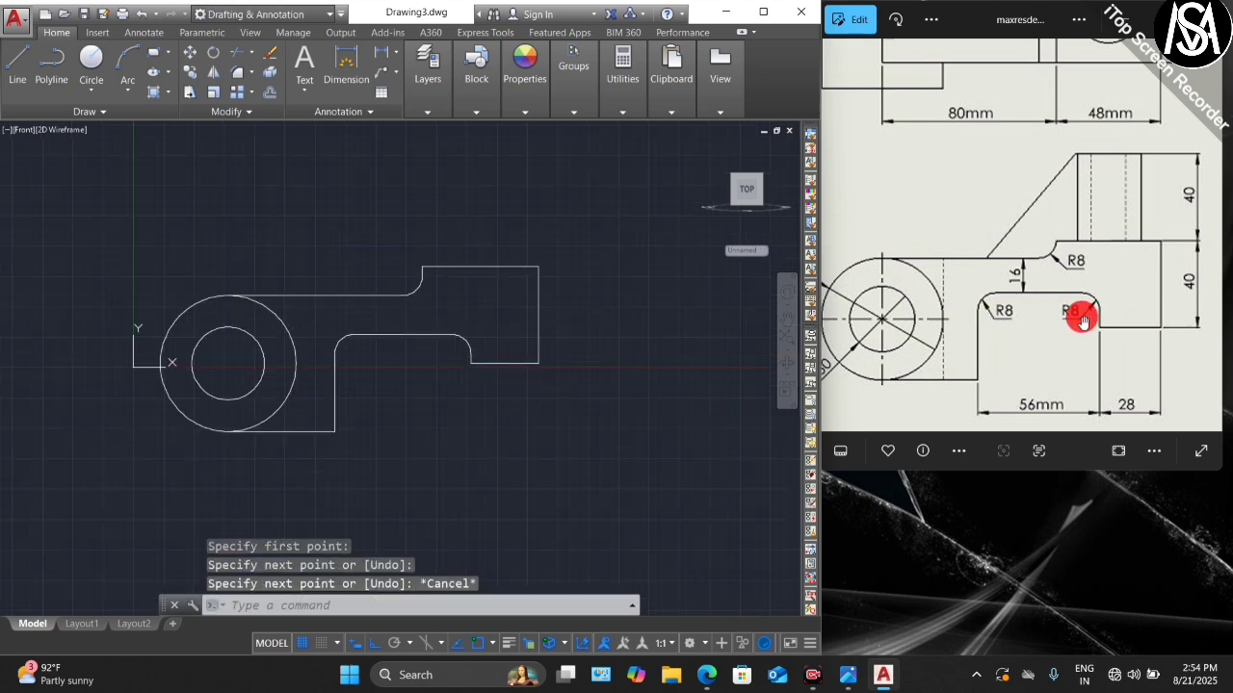
pyautogui.scroll(-4, 1059, 284)
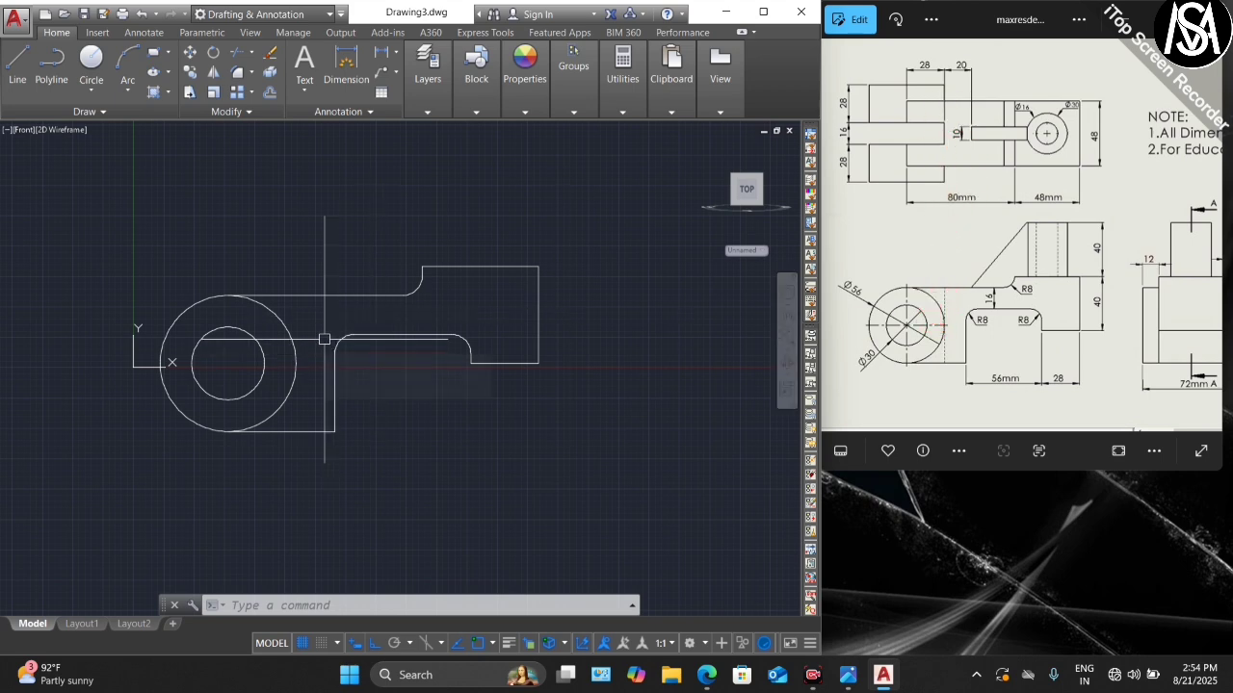
# - Draw a vertical line through the 56 mm circle's right quadrant, from the profile's top line down to the bottom line
pyautogui.write('l')
pyautogui.press('Return')
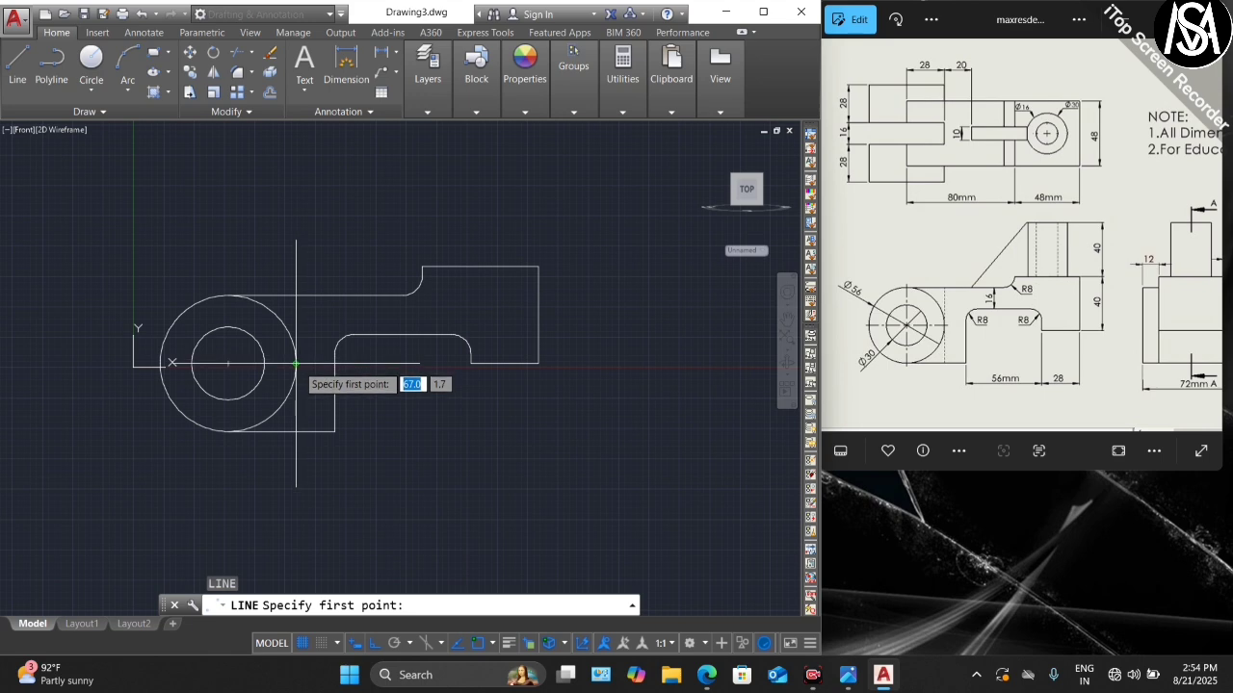
pyautogui.click(296, 296)
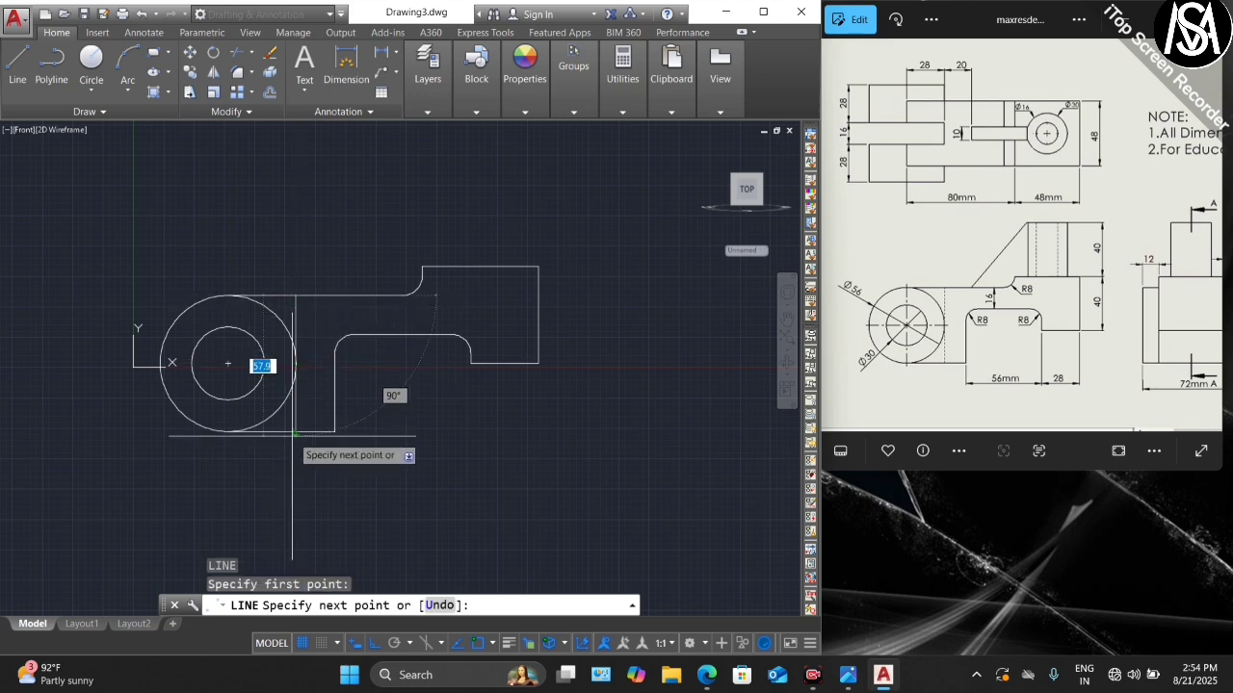
pyautogui.click(296, 433)
pyautogui.press('Escape')
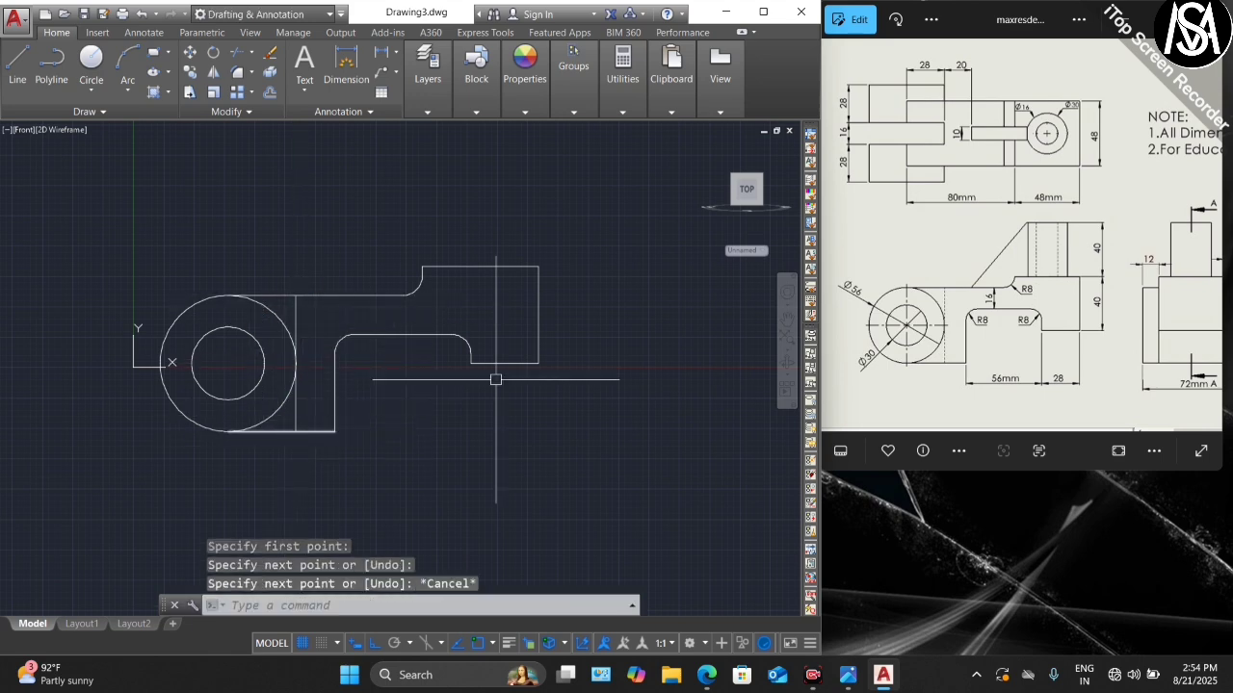
# - Switch the workspace from Drafting & Annotation to 3D Modeling
pyautogui.scroll(1, 366, 343)
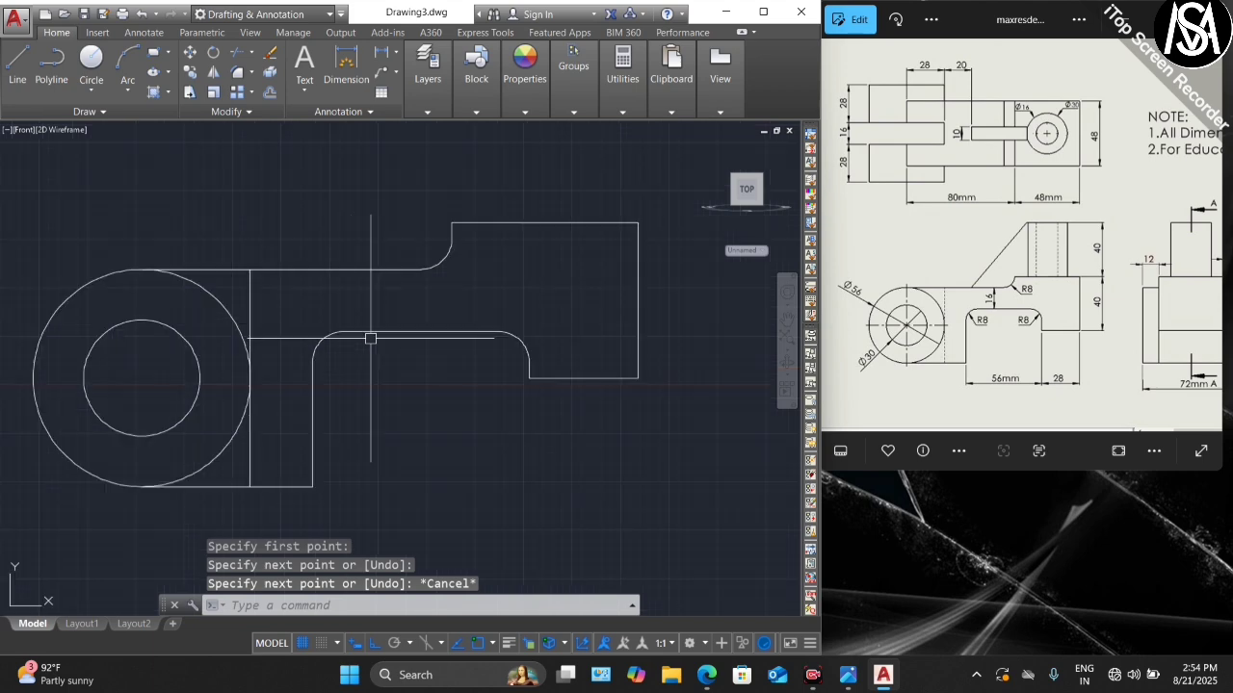
pyautogui.scroll(-1, 372, 338)
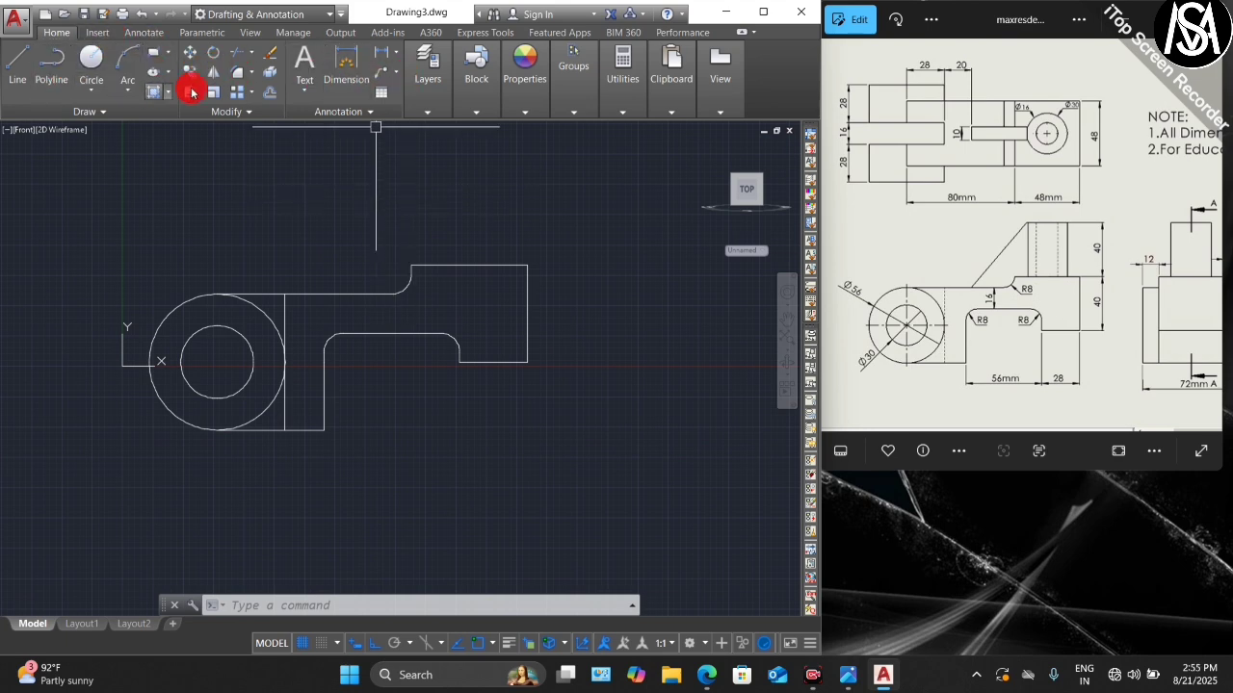
pyautogui.click(329, 16)
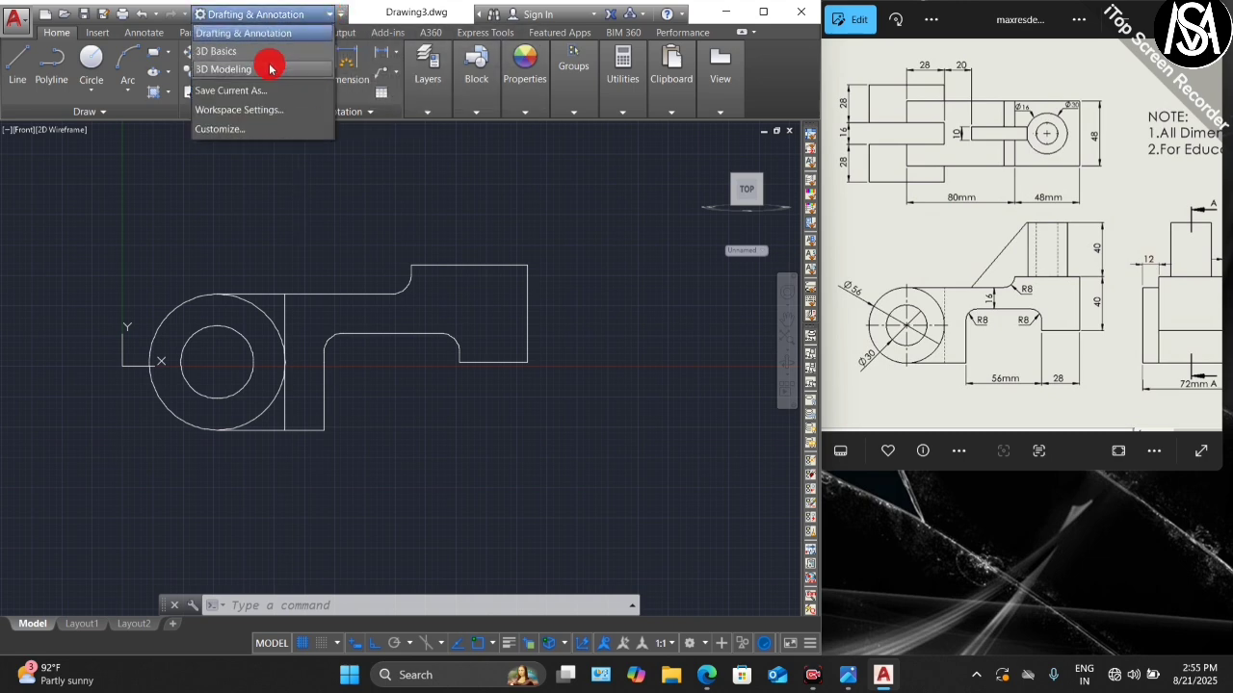
pyautogui.click(270, 69)
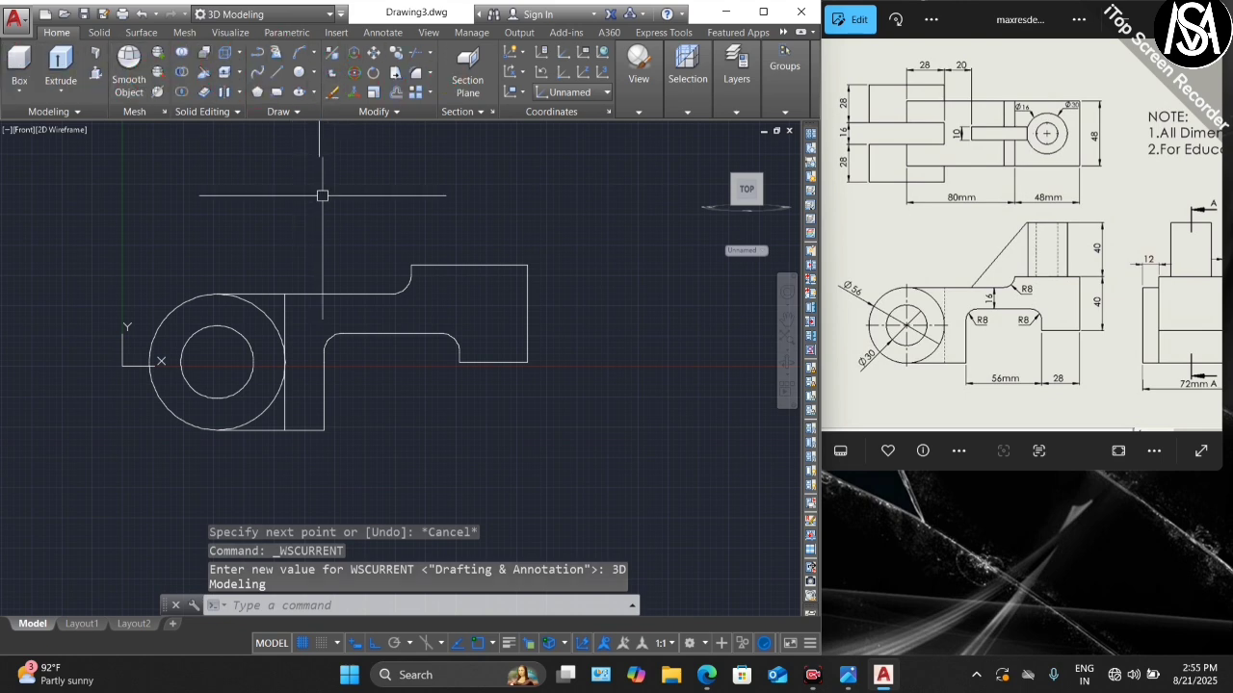
# - Orbit the profile into an angled 3D view and set the visual style to Shades of Gray
pyautogui.scroll(-2, 353, 267)
pyautogui.scroll(2, 357, 220)
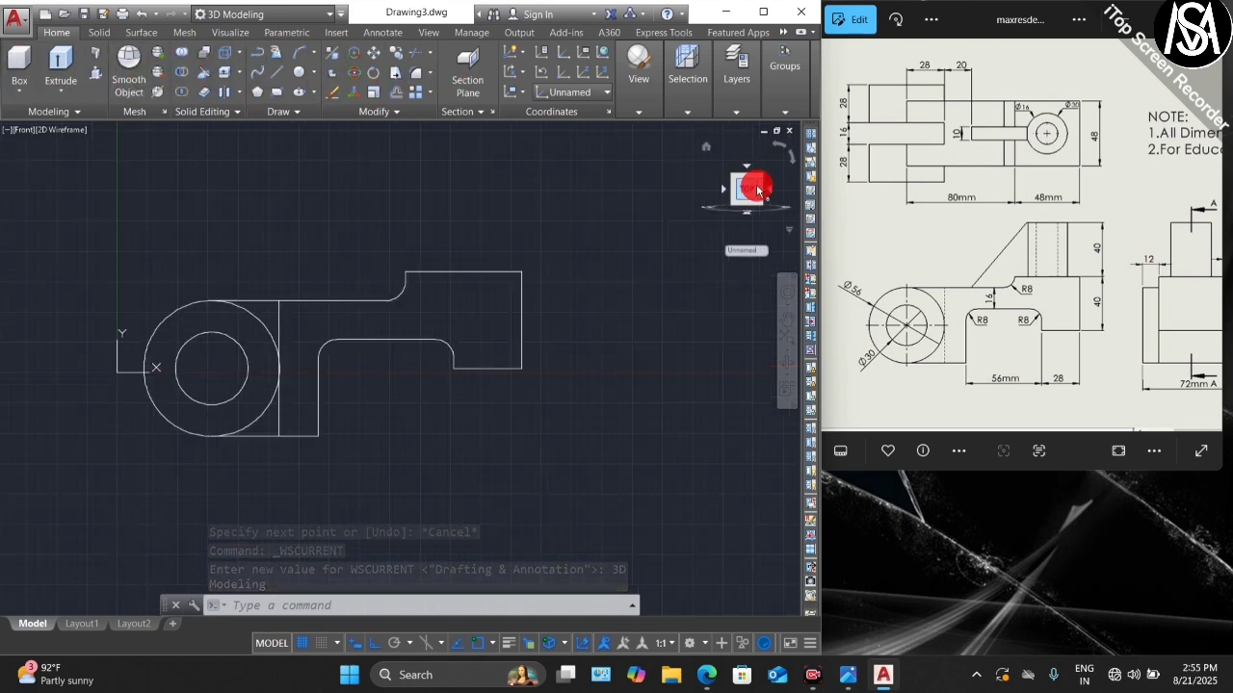
pyautogui.click(784, 362)
pyautogui.moveTo(462, 353); pyautogui.dragTo(523, 384)
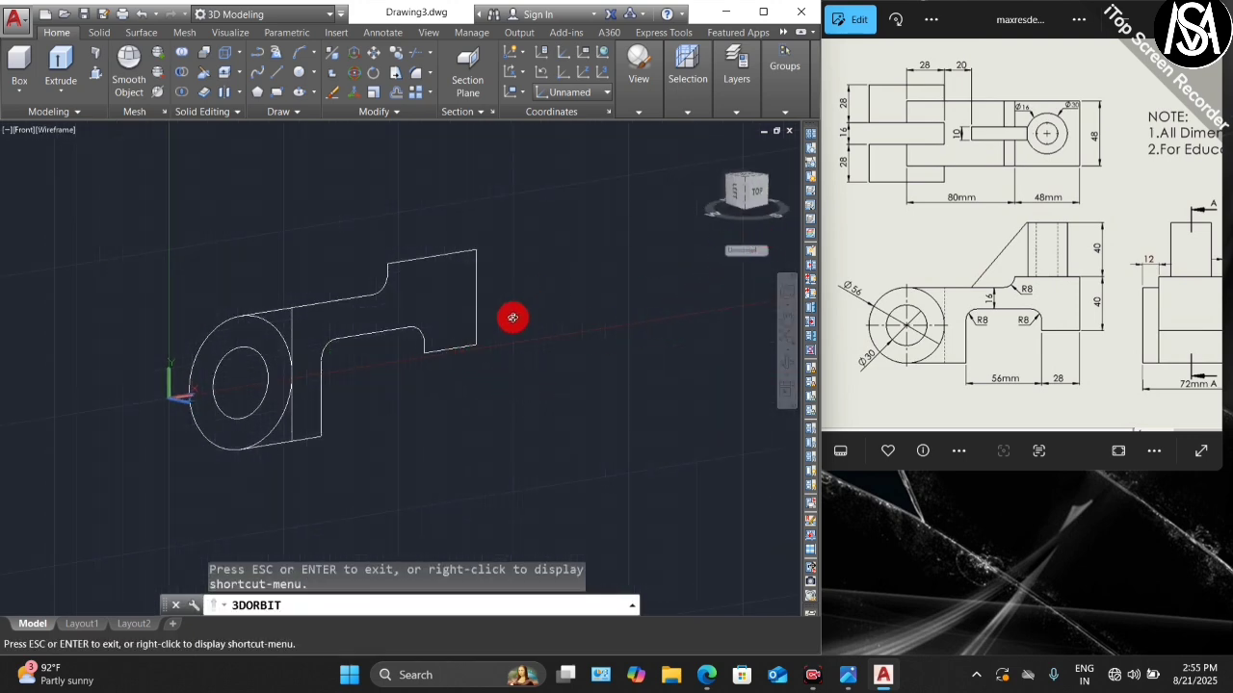
pyautogui.press('Escape')
pyautogui.click(88, 131)
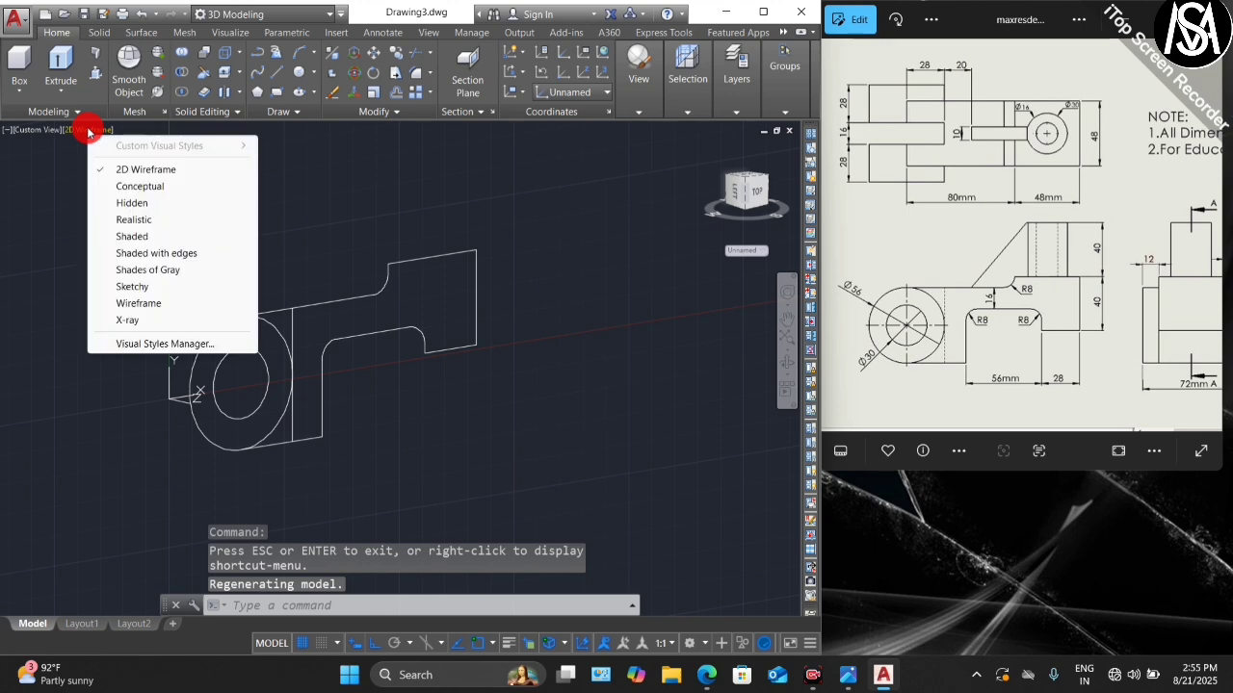
pyautogui.click(147, 271)
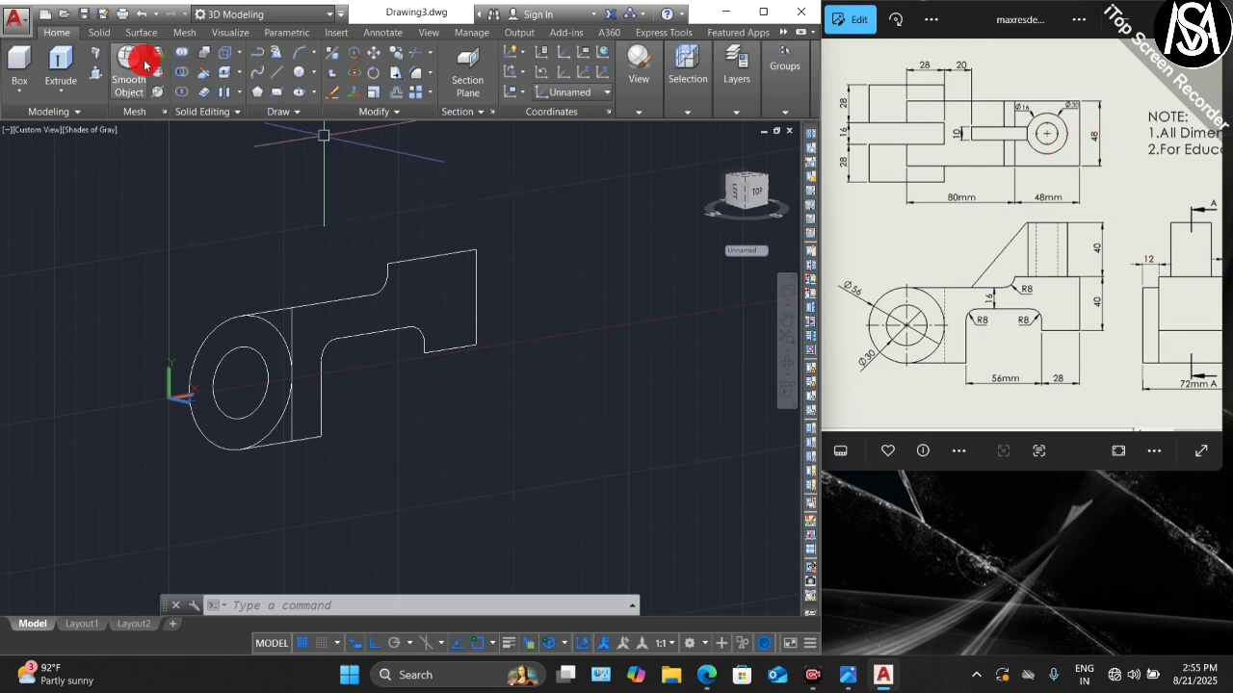
# - Presspull the bracket body's profile, beyond the vertical line at the circle's quadrant, to a height of 48 mm
pyautogui.click(94, 74)
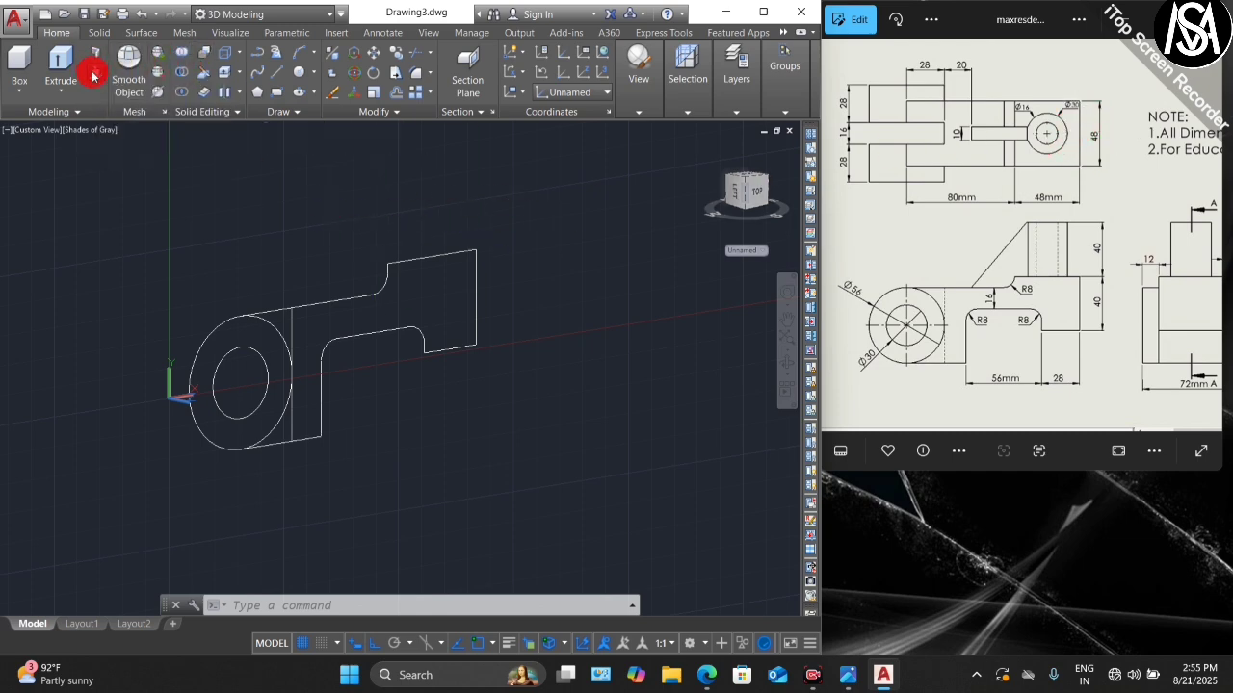
pyautogui.click(423, 292)
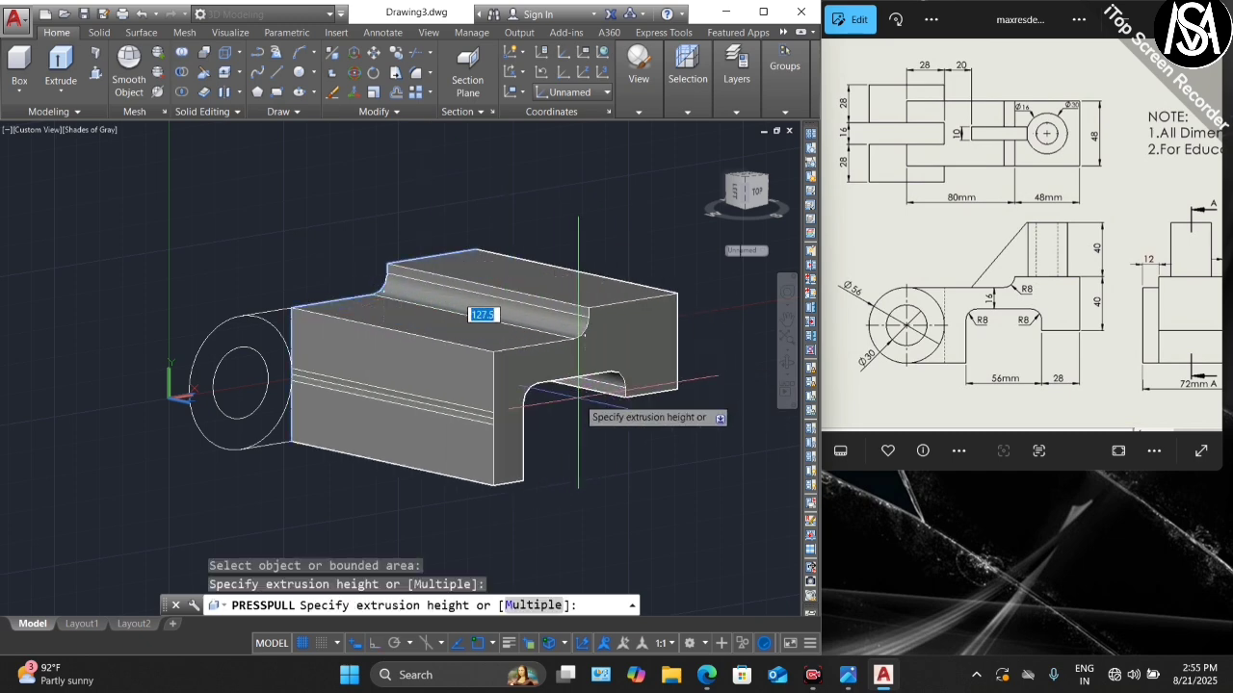
pyautogui.write('48')
pyautogui.press('Return')
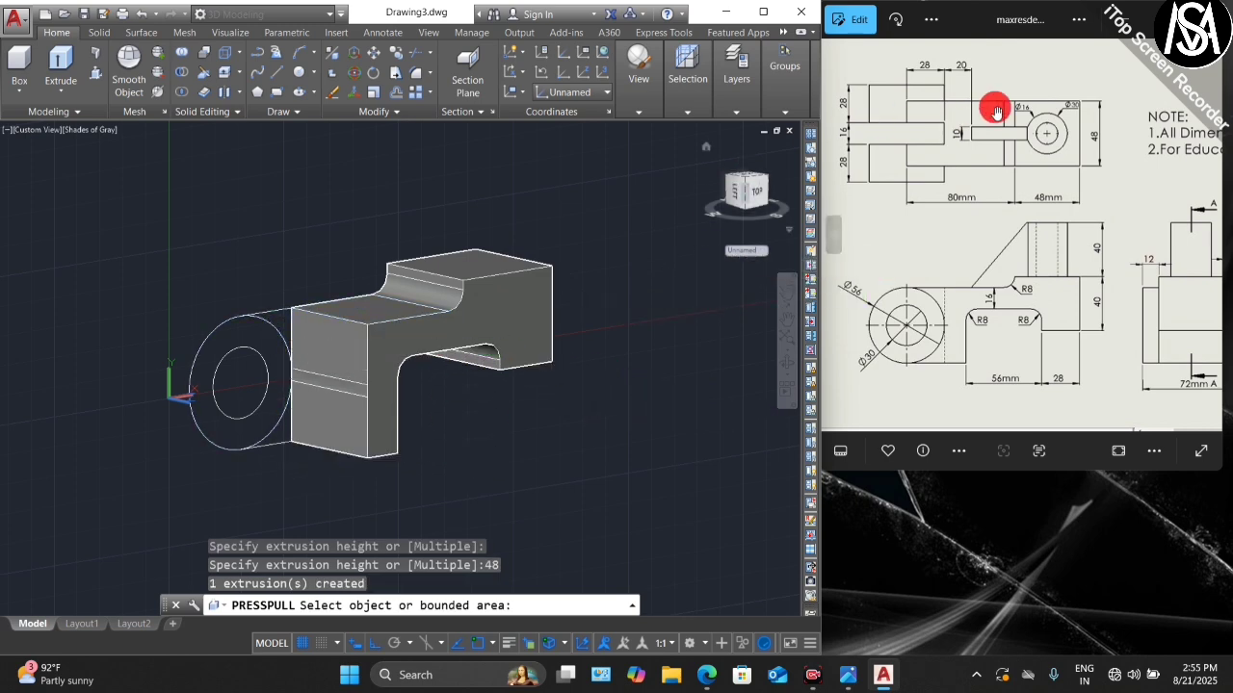
# - Examine the reference drawing's top, front, side and isometric views for the widths and offsets of the circular lugs
pyautogui.scroll(-3, 906, 305)
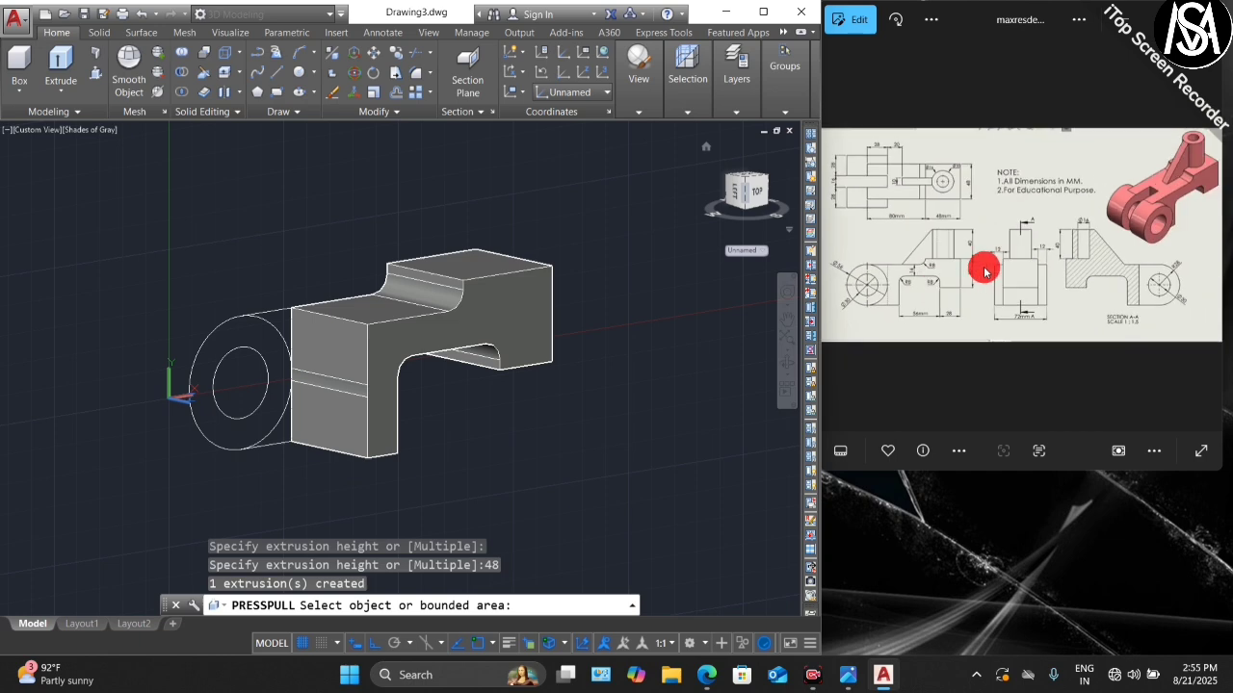
pyautogui.scroll(2, 985, 271)
pyautogui.moveTo(994, 271); pyautogui.dragTo(915, 281)
pyautogui.scroll(3, 1117, 192)
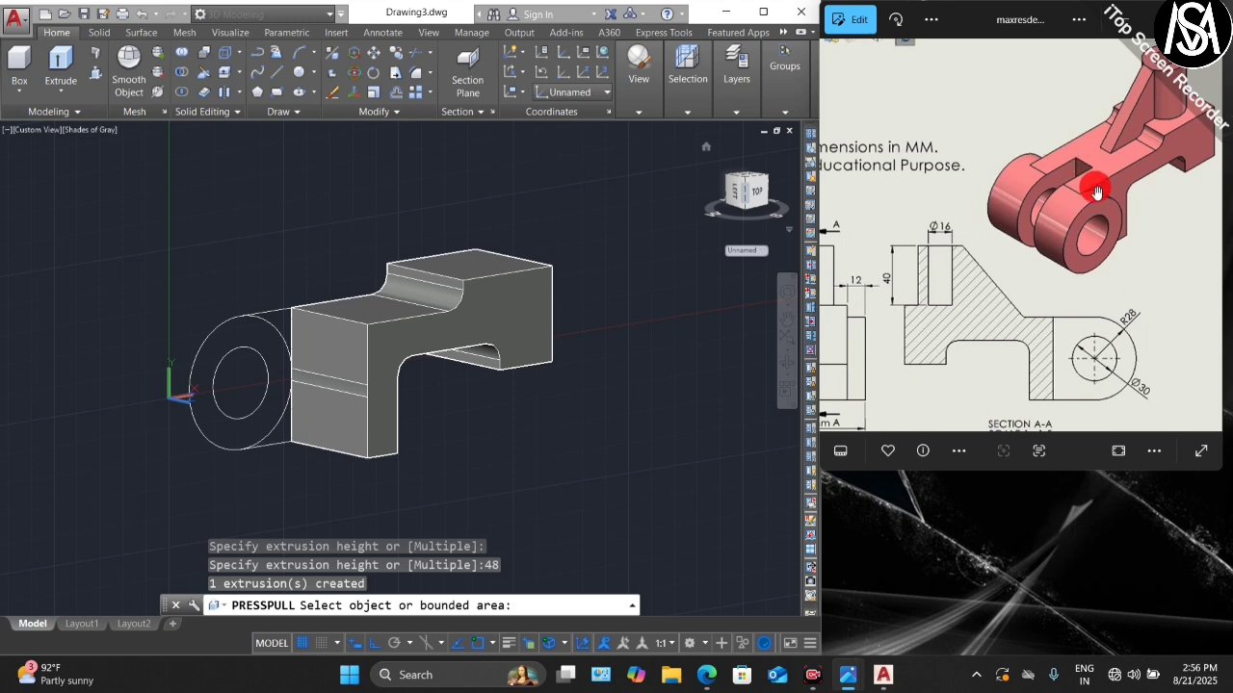
pyautogui.scroll(-3, 1113, 214)
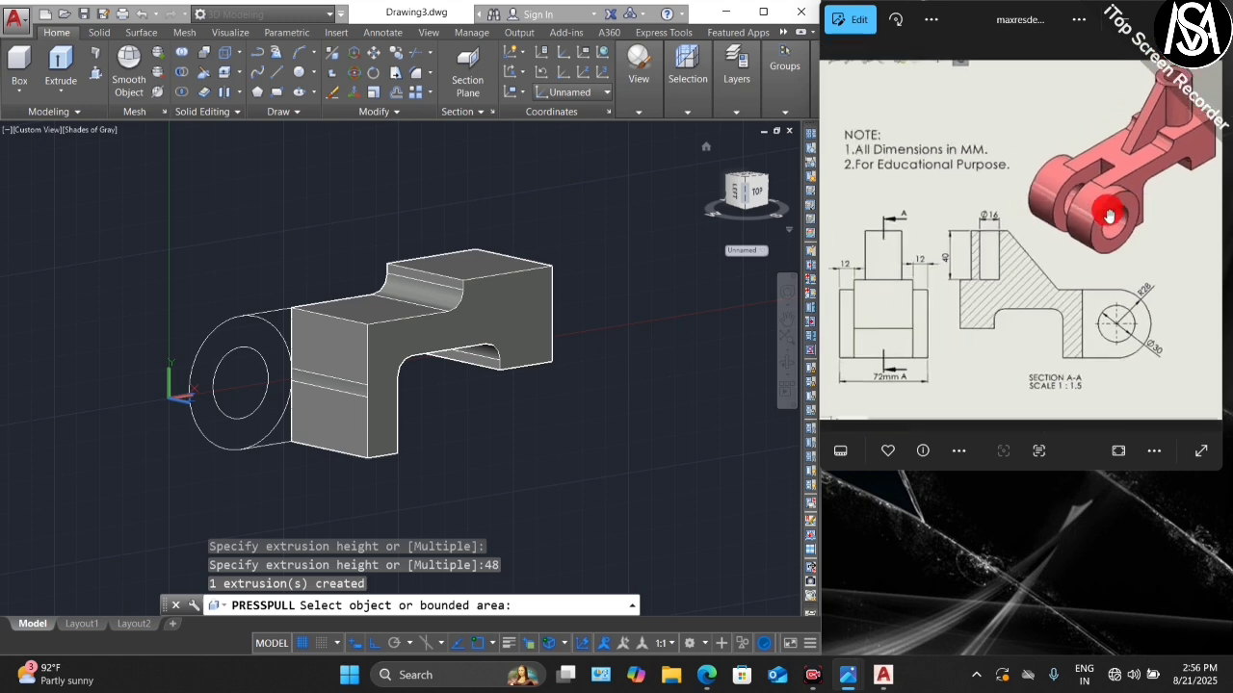
pyautogui.scroll(3, 1053, 244)
pyautogui.moveTo(1049, 240); pyautogui.dragTo(1165, 249)
pyautogui.scroll(-2, 1160, 248)
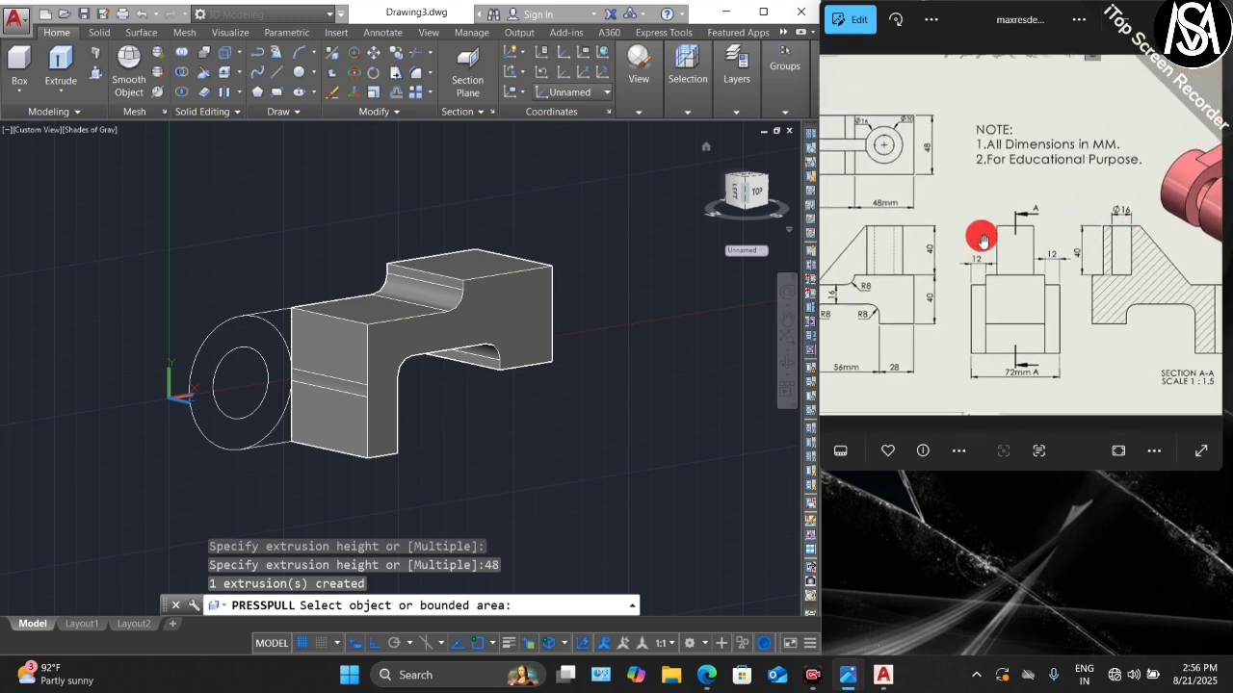
pyautogui.scroll(3, 957, 238)
pyautogui.moveTo(954, 237); pyautogui.dragTo(1113, 262)
pyautogui.scroll(2, 999, 241)
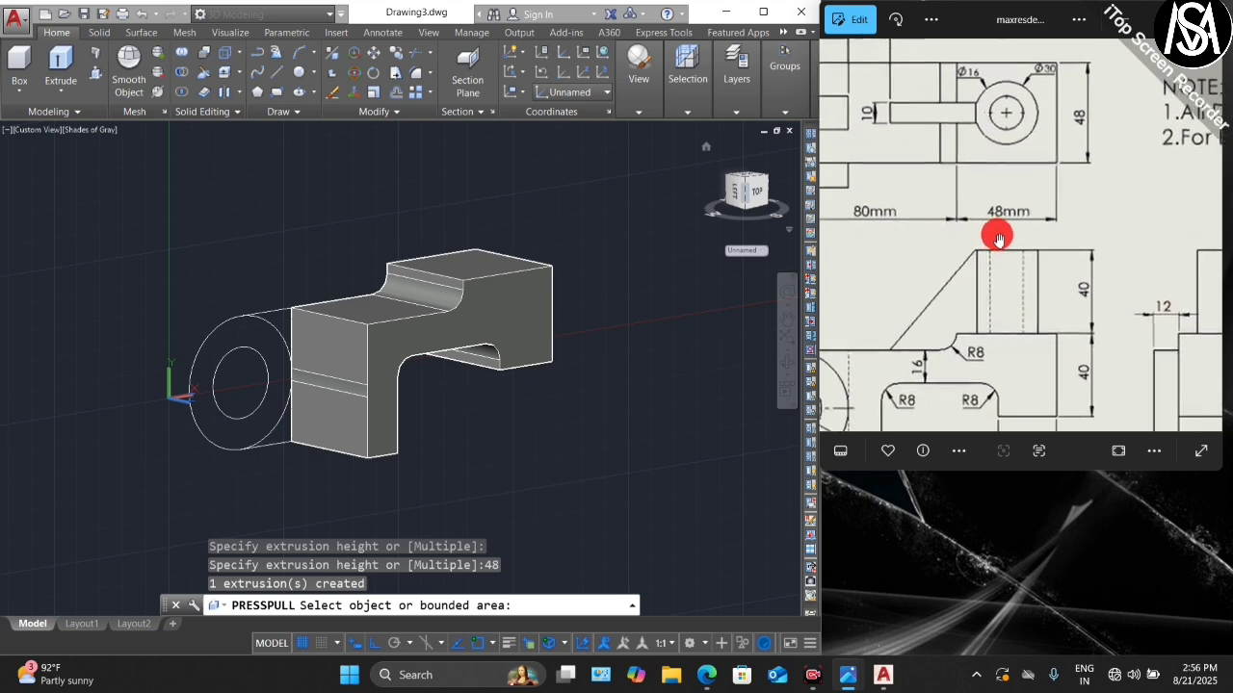
pyautogui.moveTo(999, 241); pyautogui.dragTo(1090, 260)
pyautogui.scroll(-2, 1051, 235)
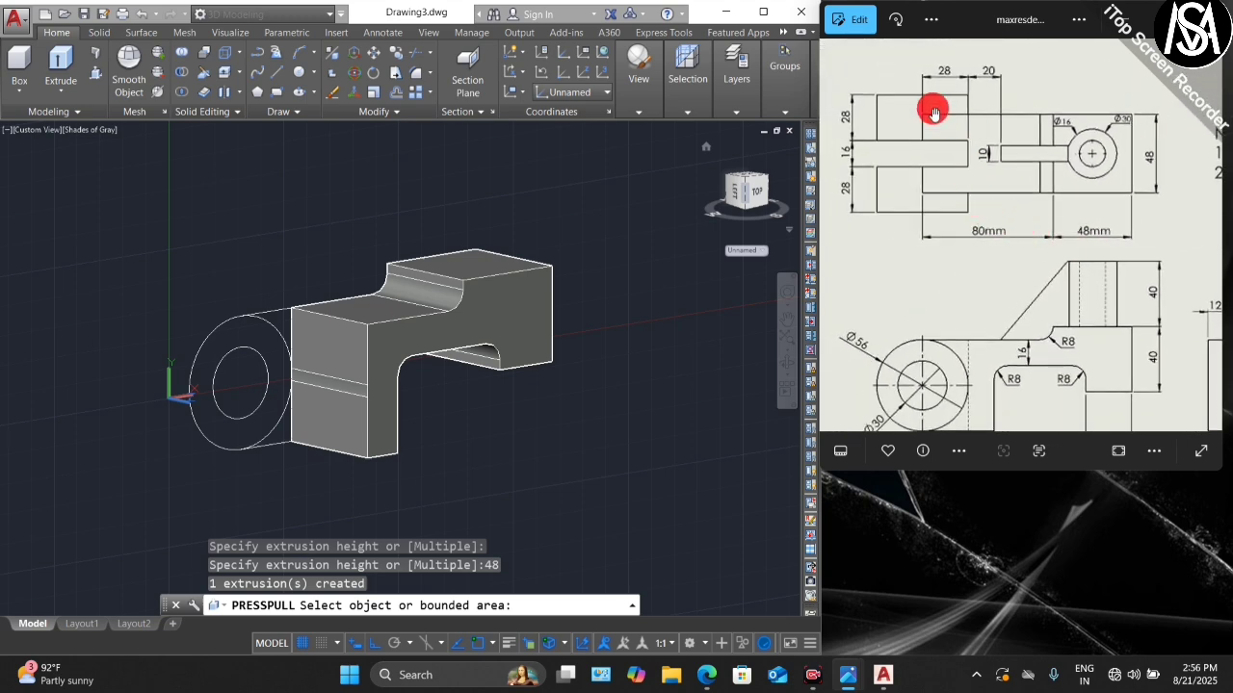
pyautogui.scroll(-2, 941, 157)
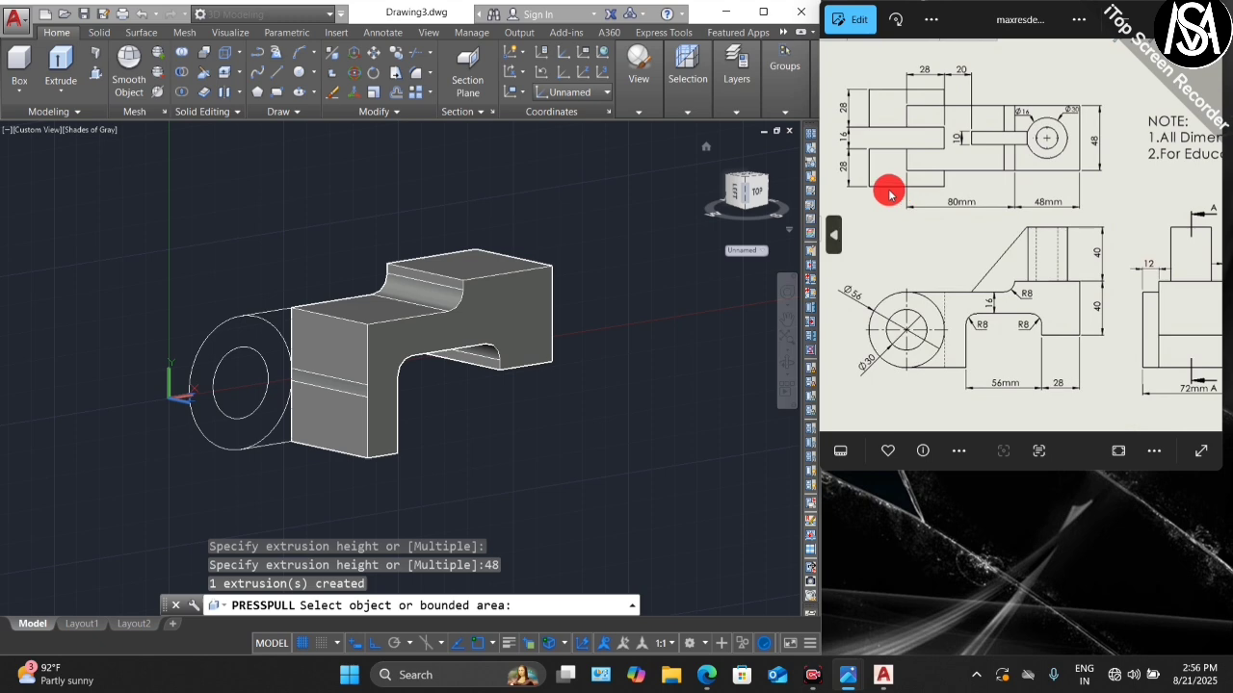
pyautogui.scroll(3, 913, 212)
pyautogui.moveTo(916, 219); pyautogui.dragTo(888, 118)
pyautogui.moveTo(1099, 286); pyautogui.dragTo(971, 253)
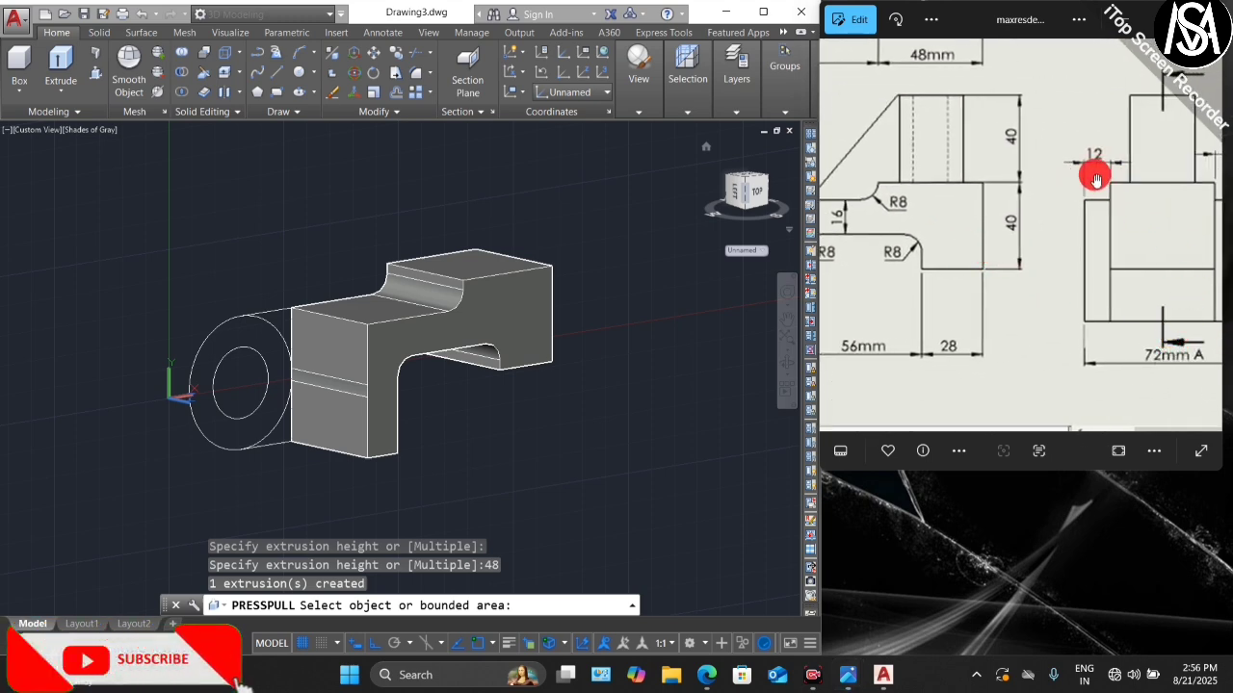
pyautogui.moveTo(1009, 236); pyautogui.dragTo(1147, 336)
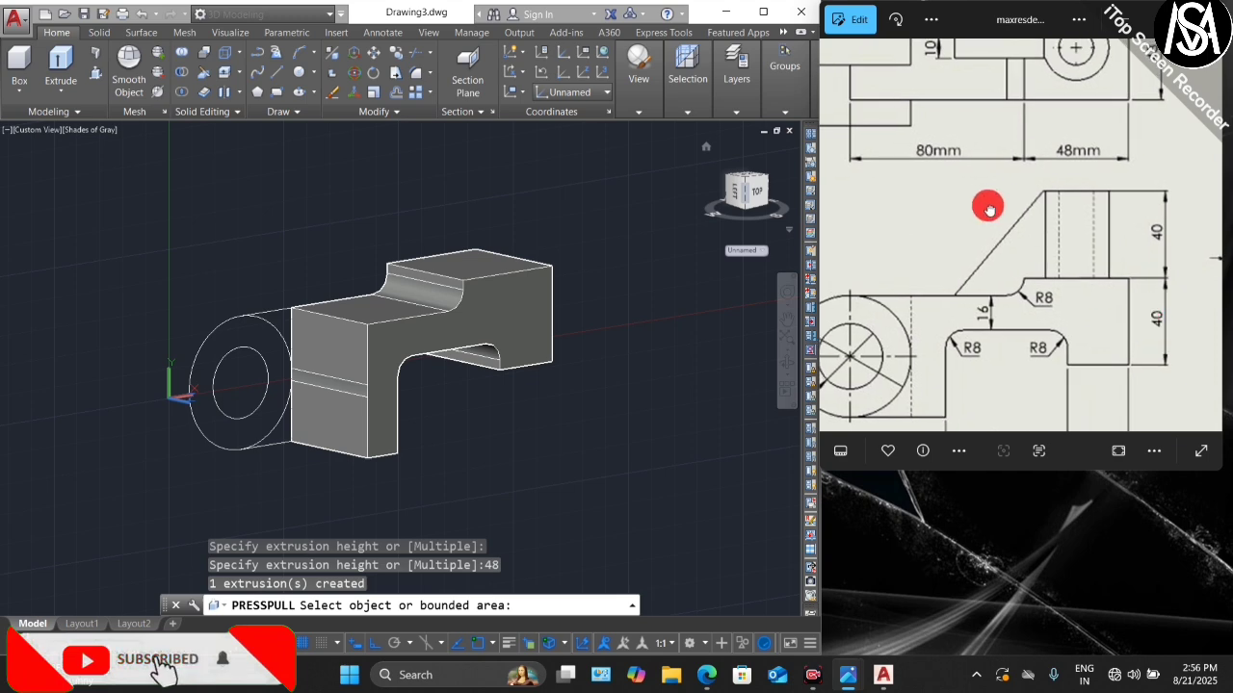
pyautogui.moveTo(985, 199)
pyautogui.mouseDown()
pyautogui.moveTo(1062, 256)
pyautogui.moveTo(1007, 261)
pyautogui.mouseUp()
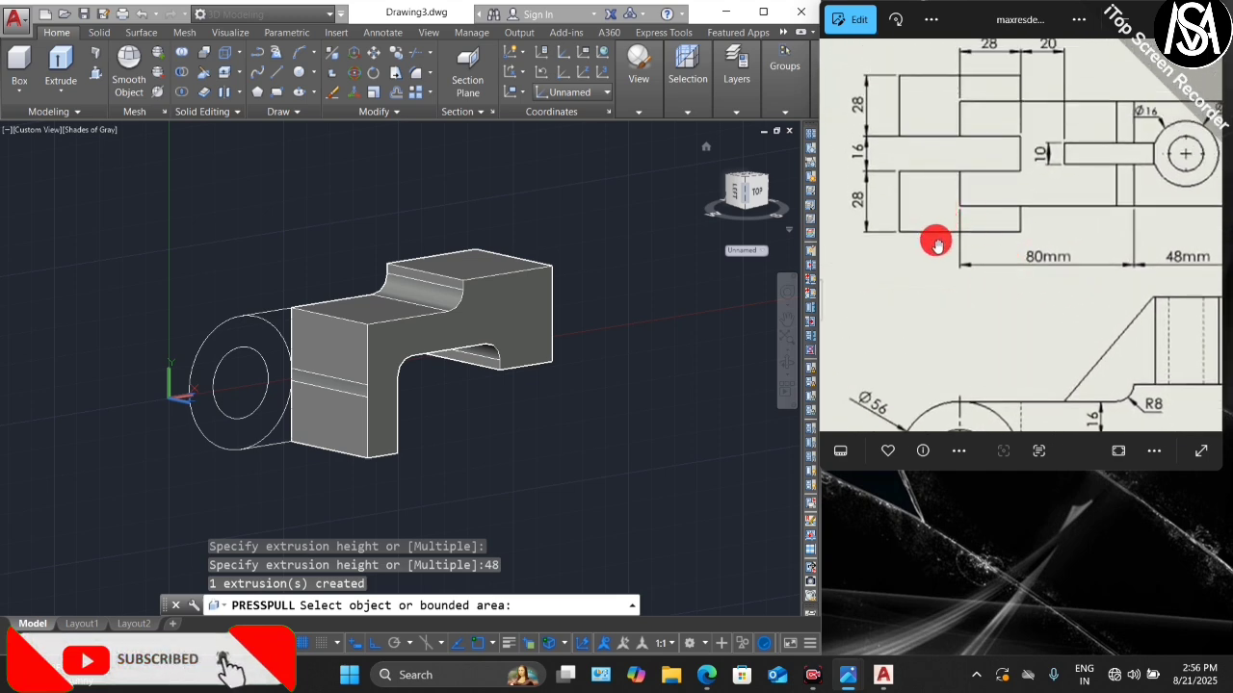
# - Presspull the upper corner area between the 56 mm circle and the vertical line by 16 mm toward the body side
pyautogui.scroll(3, 282, 331)
pyautogui.click(280, 316)
pyautogui.scroll(-2, 281, 200)
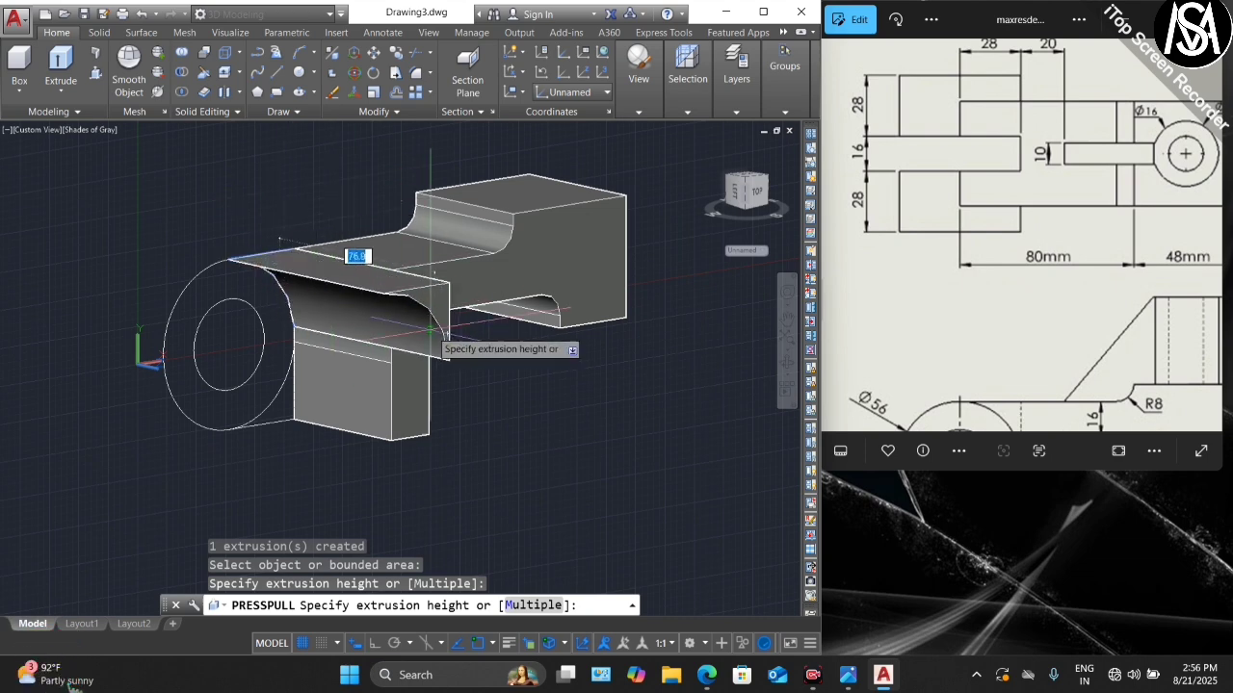
pyautogui.write('16')
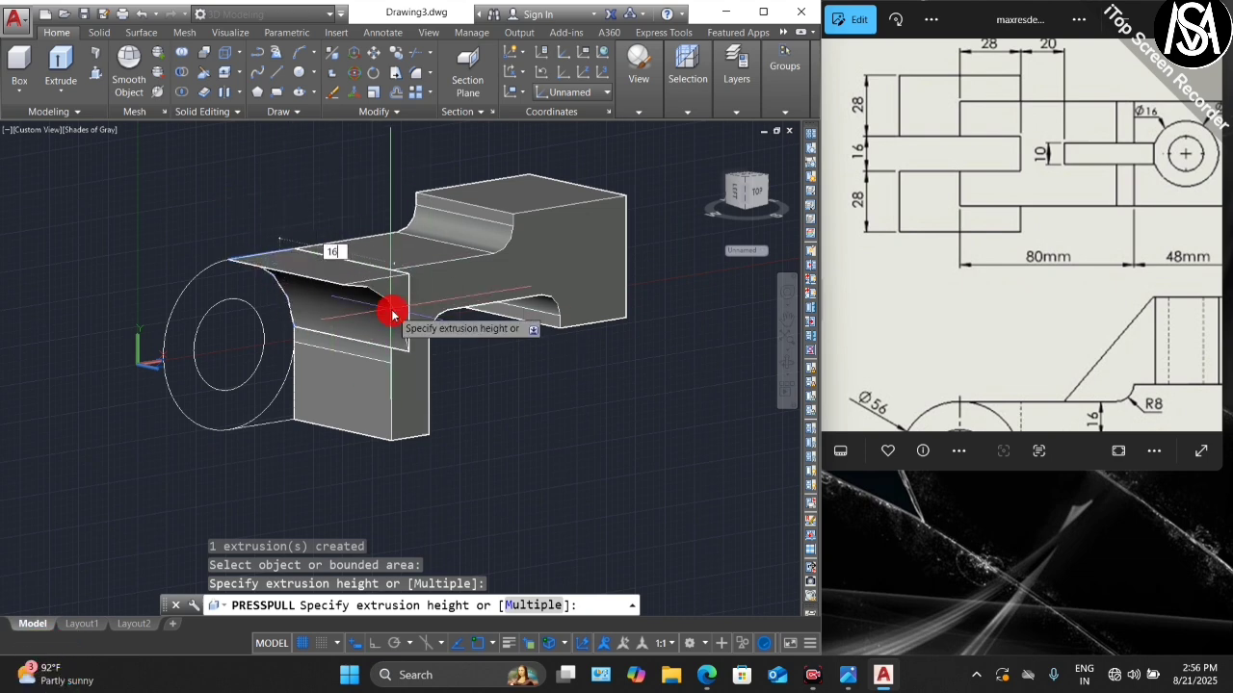
pyautogui.click(392, 313)
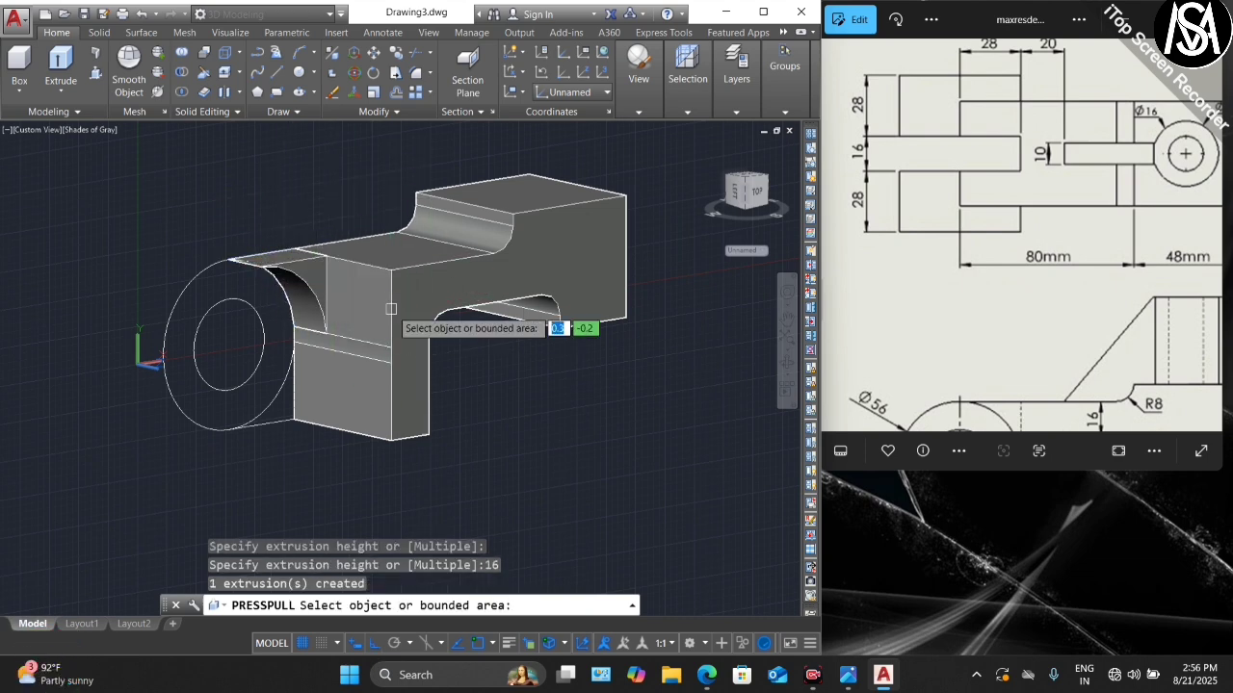
# - Presspull the lower corner area beside the 56 mm circle and the ring between the two circles by 16 mm each
pyautogui.click(292, 399)
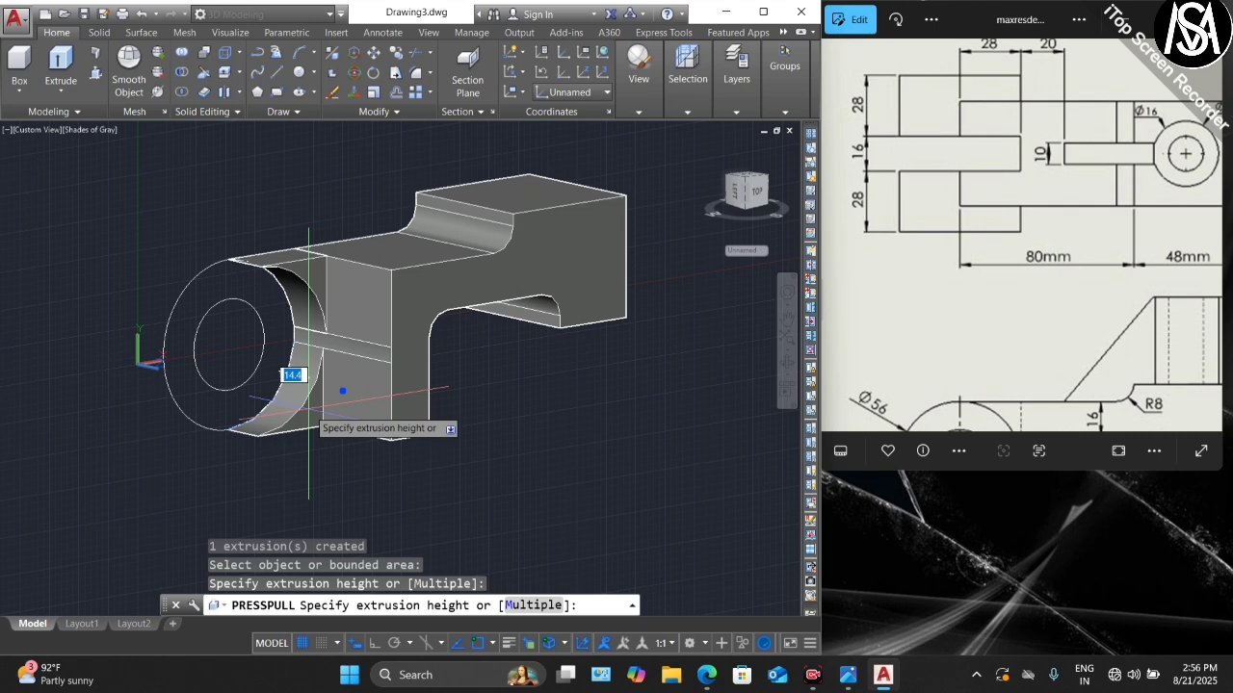
pyautogui.write('16')
pyautogui.press('Return')
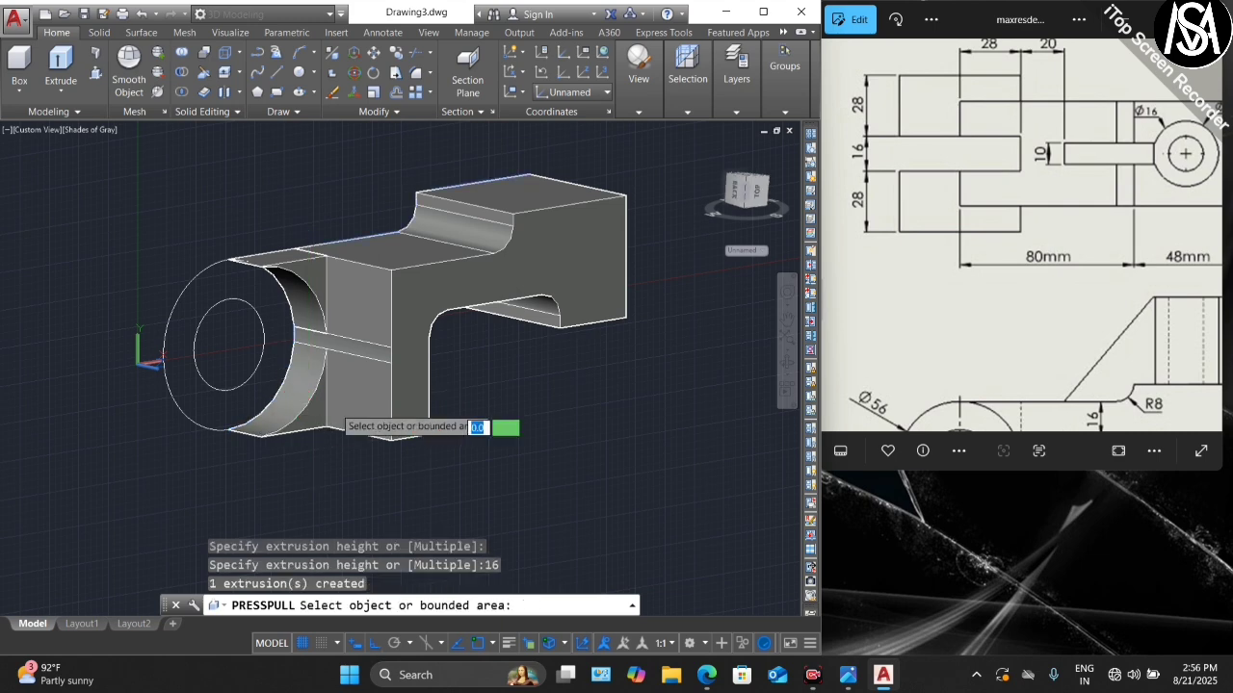
pyautogui.click(269, 326)
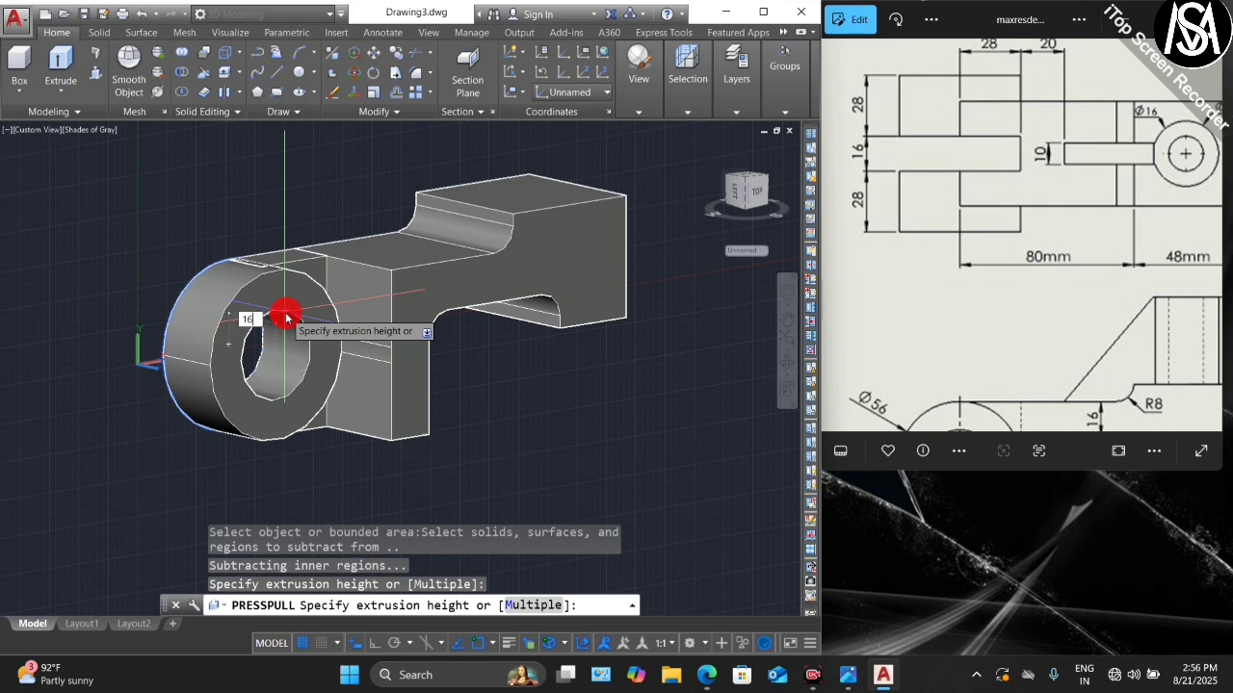
pyautogui.press('Return')
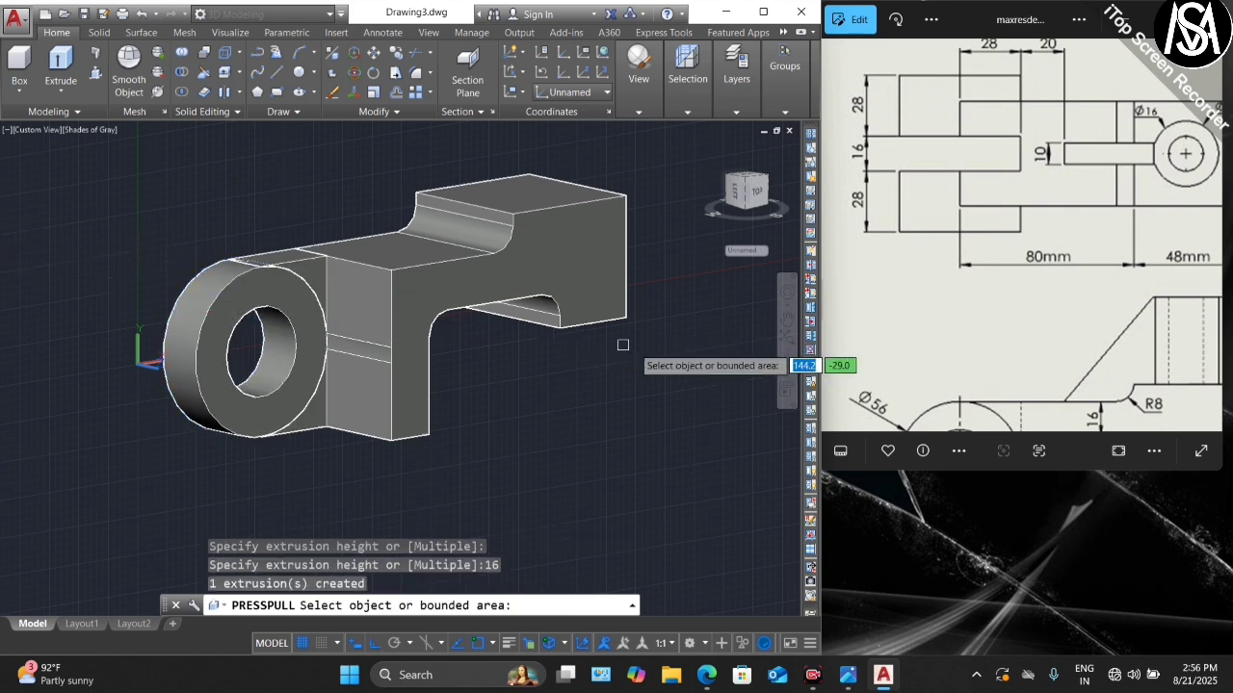
# - Orbit to the reverse side and presspull the ring's back face outward by 12 mm
pyautogui.click(787, 366)
pyautogui.moveTo(445, 380); pyautogui.dragTo(484, 376)
pyautogui.press('Escape')
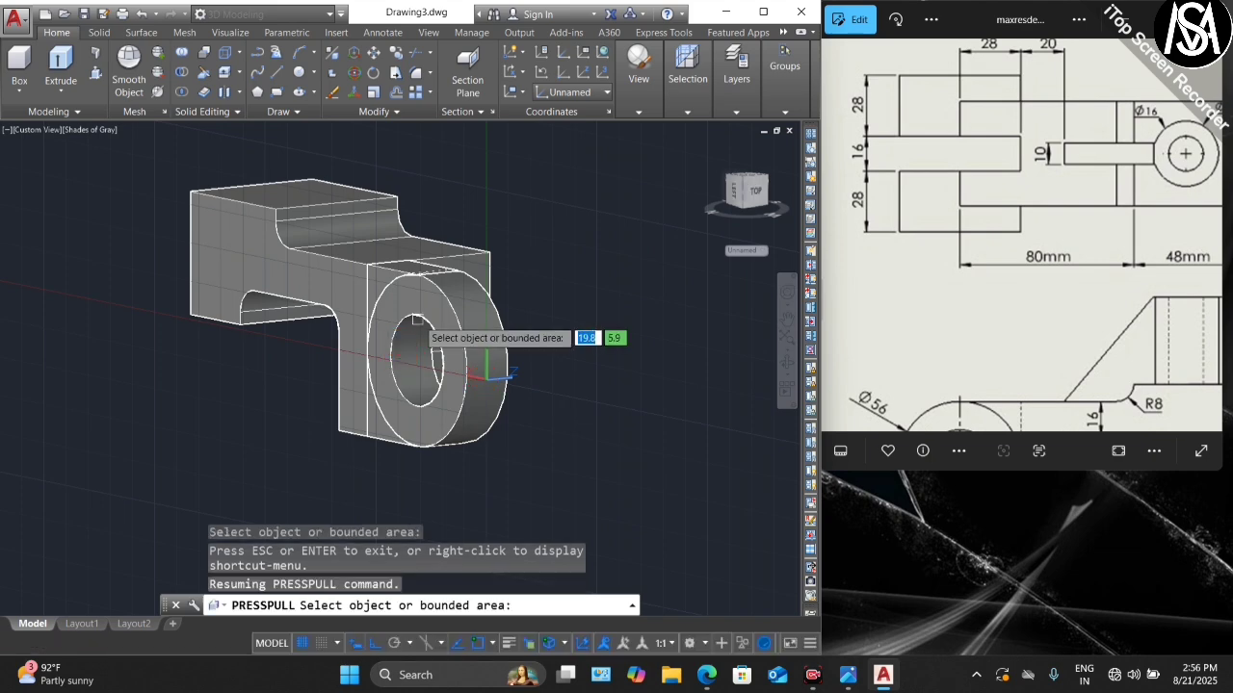
pyautogui.click(420, 322)
pyautogui.write('12')
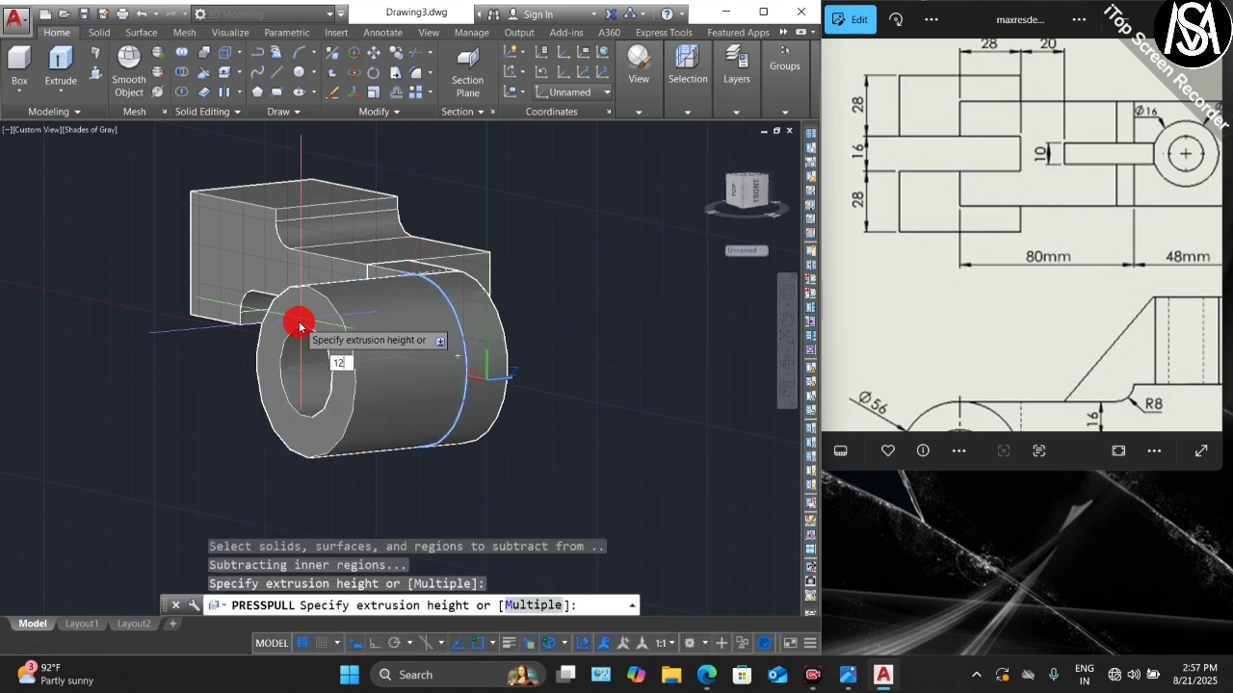
pyautogui.press('Return')
pyautogui.press('Return')
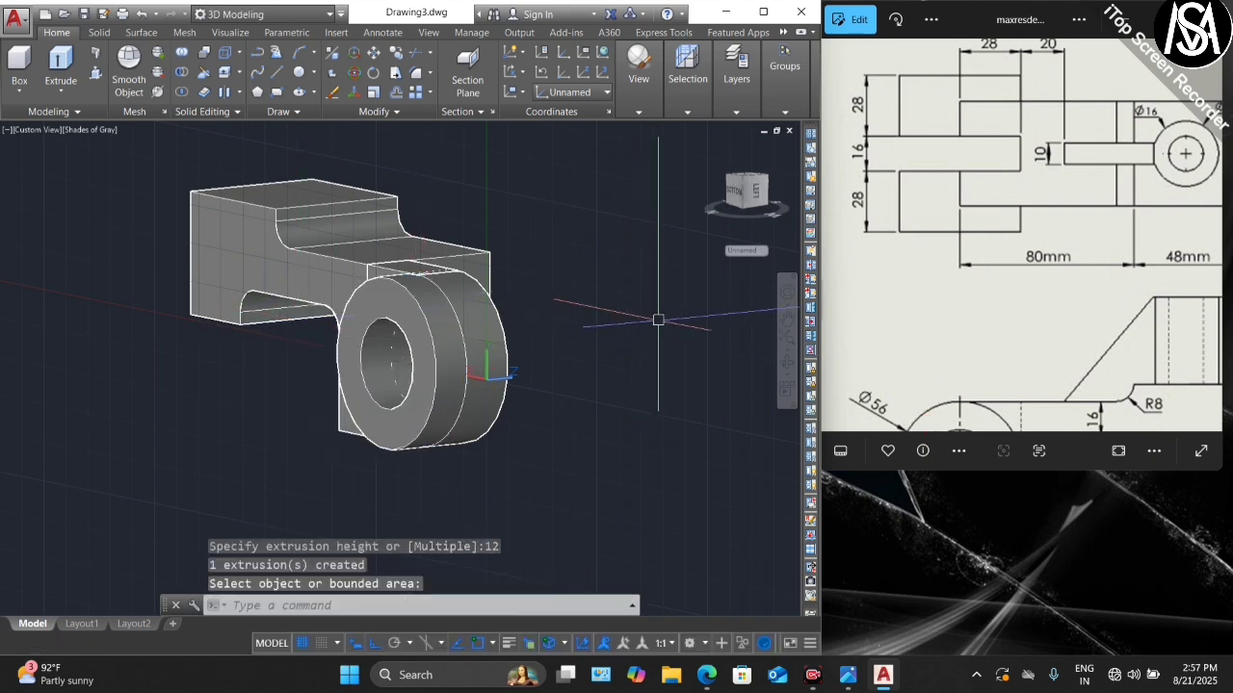
# - Orbit the model back around to view the ring and body from the front side
pyautogui.click(788, 367)
pyautogui.moveTo(509, 490); pyautogui.dragTo(366, 434)
pyautogui.press('Escape')
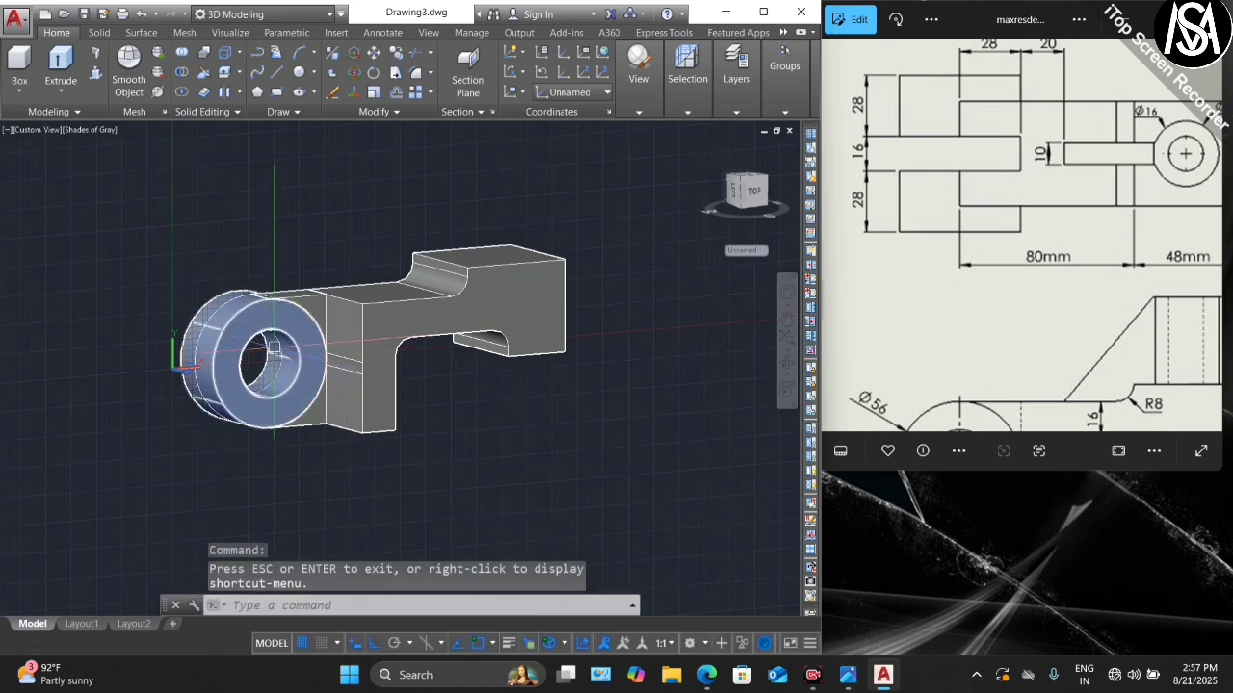
pyautogui.click(276, 232)
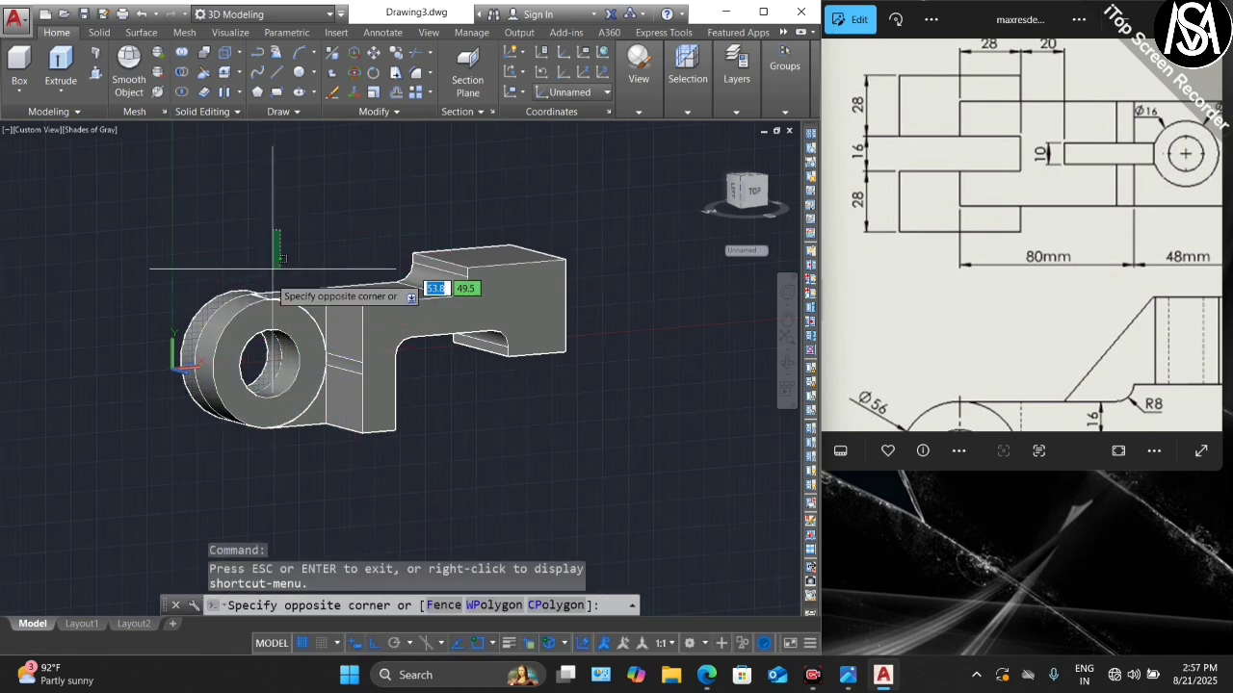
pyautogui.click(184, 440)
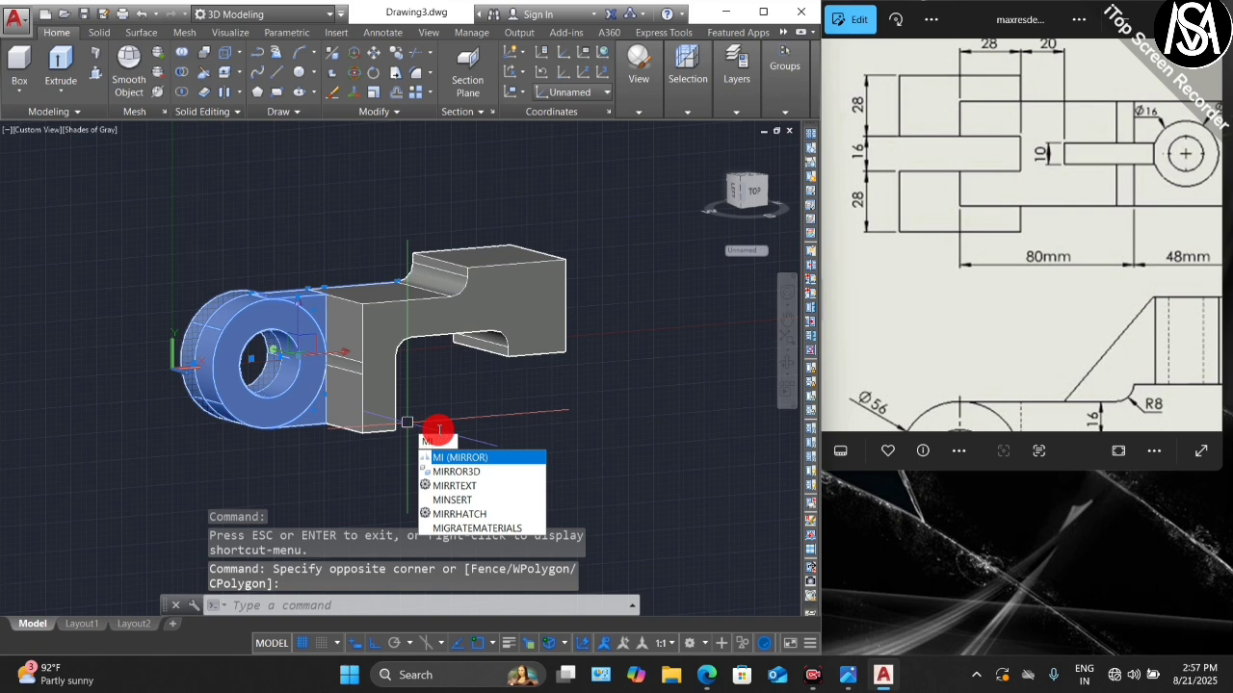
pyautogui.press('Return')
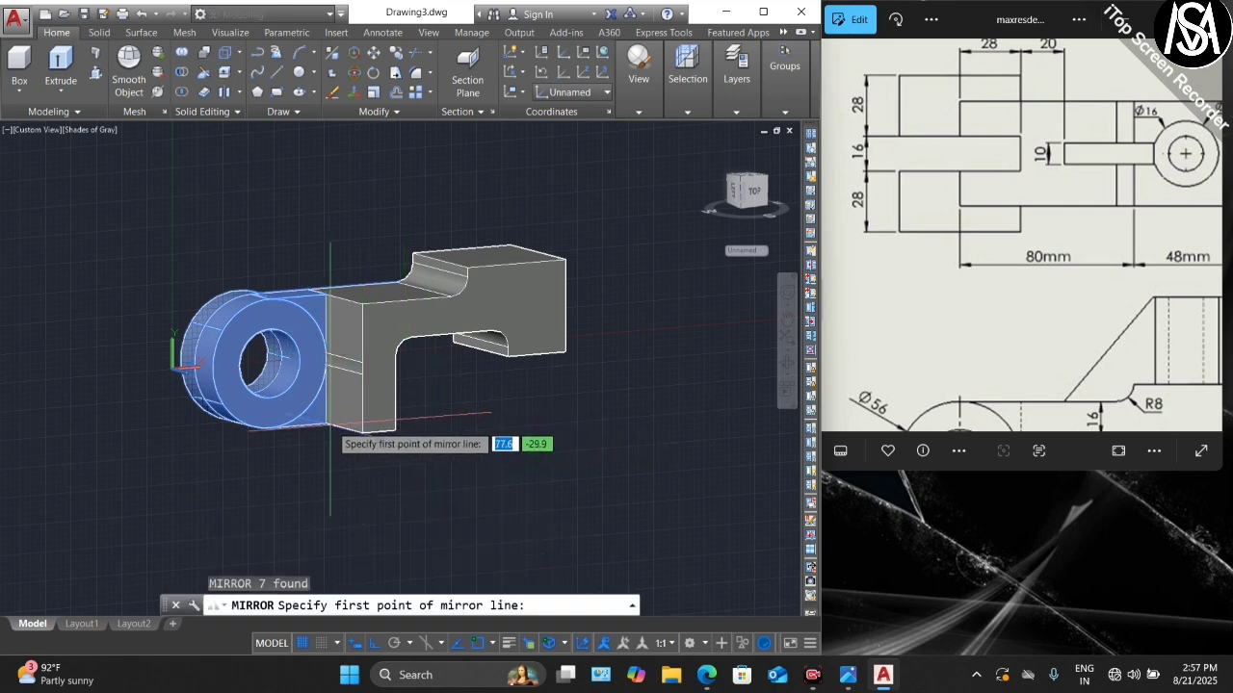
pyautogui.scroll(4, 335, 325)
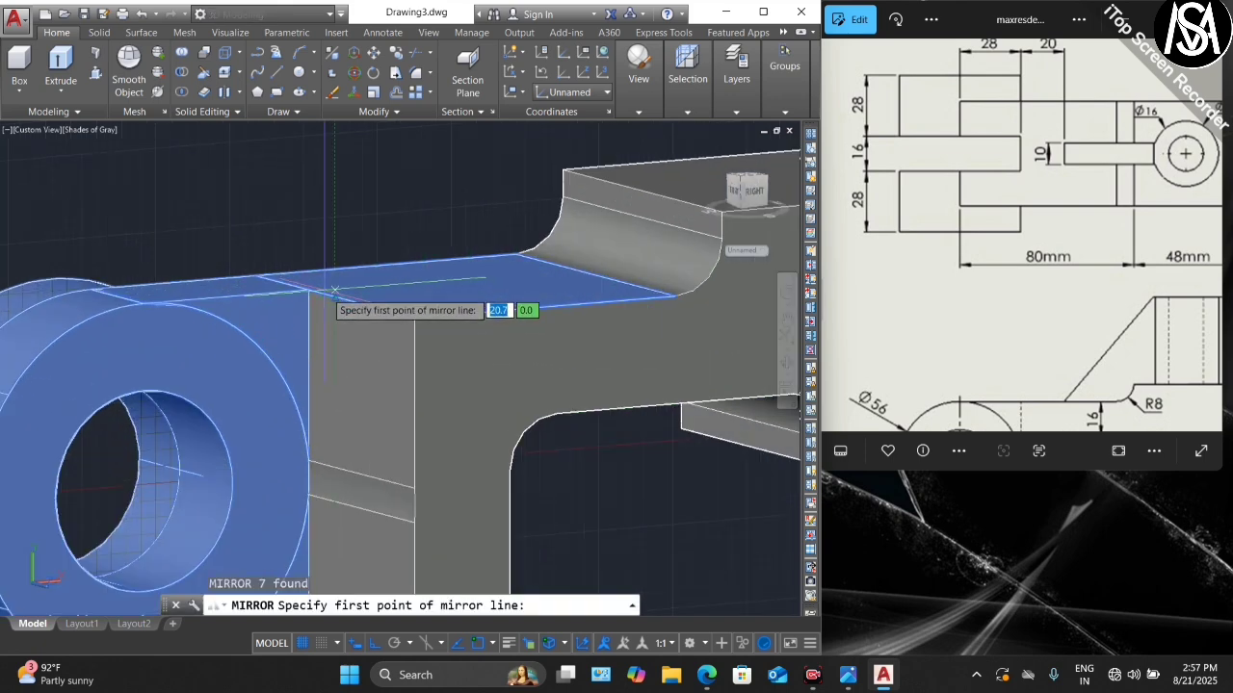
pyautogui.click(335, 298)
pyautogui.scroll(-3, 366, 270)
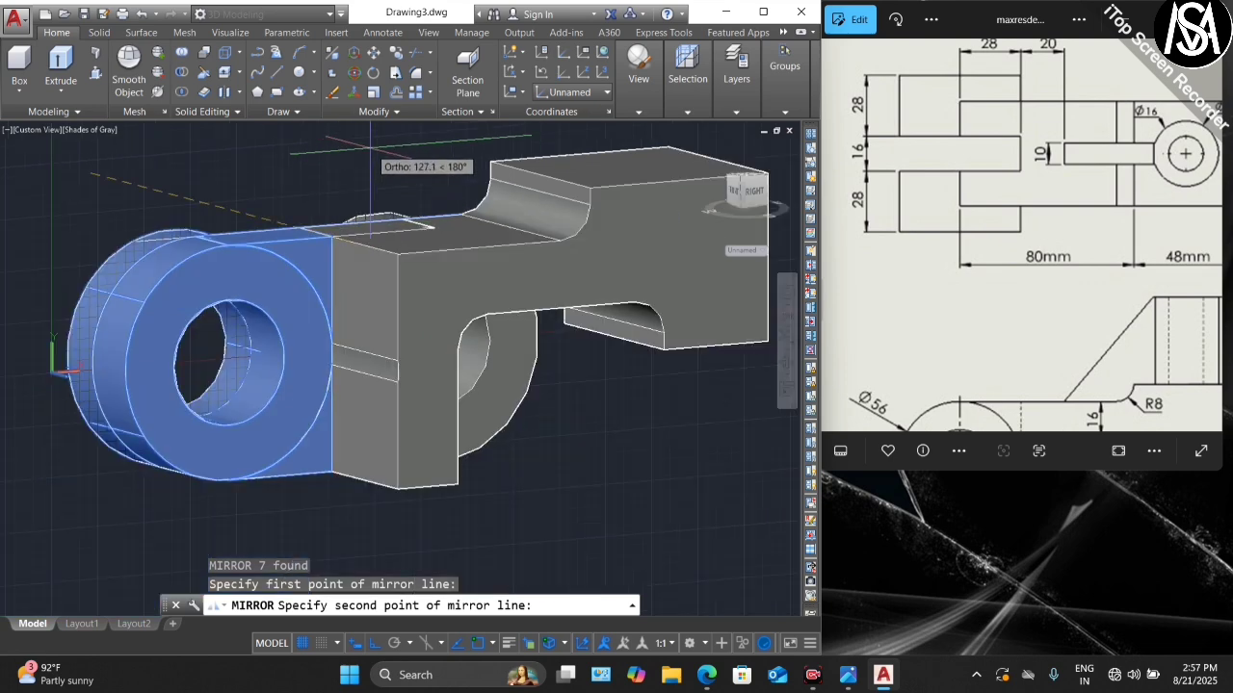
pyautogui.scroll(-5, 414, 375)
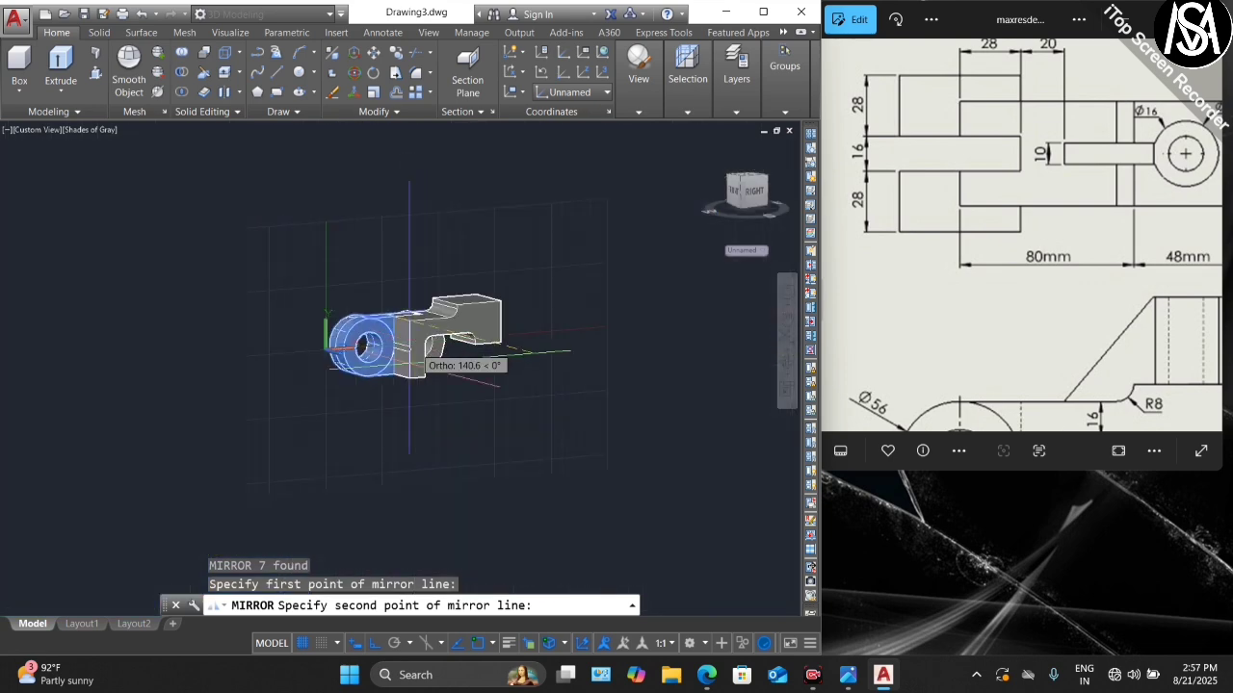
pyautogui.scroll(3, 463, 239)
pyautogui.scroll(-5, 366, 217)
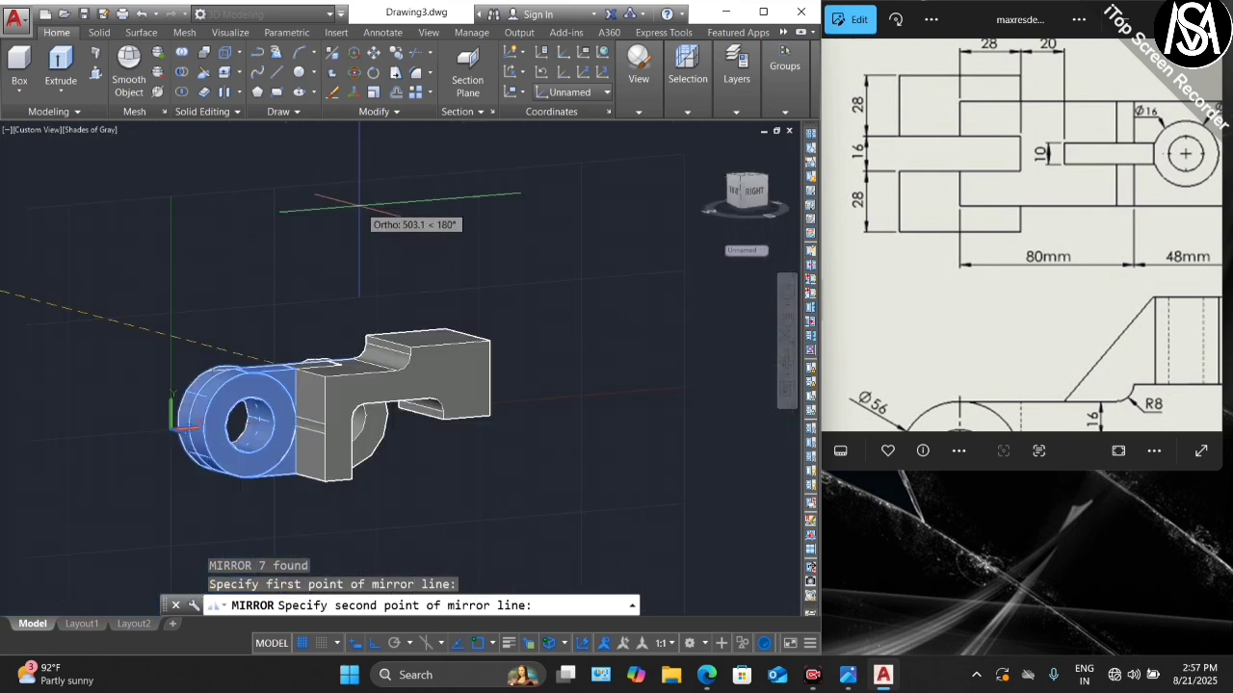
pyautogui.scroll(2, 355, 383)
pyautogui.press('Escape')
# - Reset the UCS to World
pyautogui.scroll(3, 349, 255)
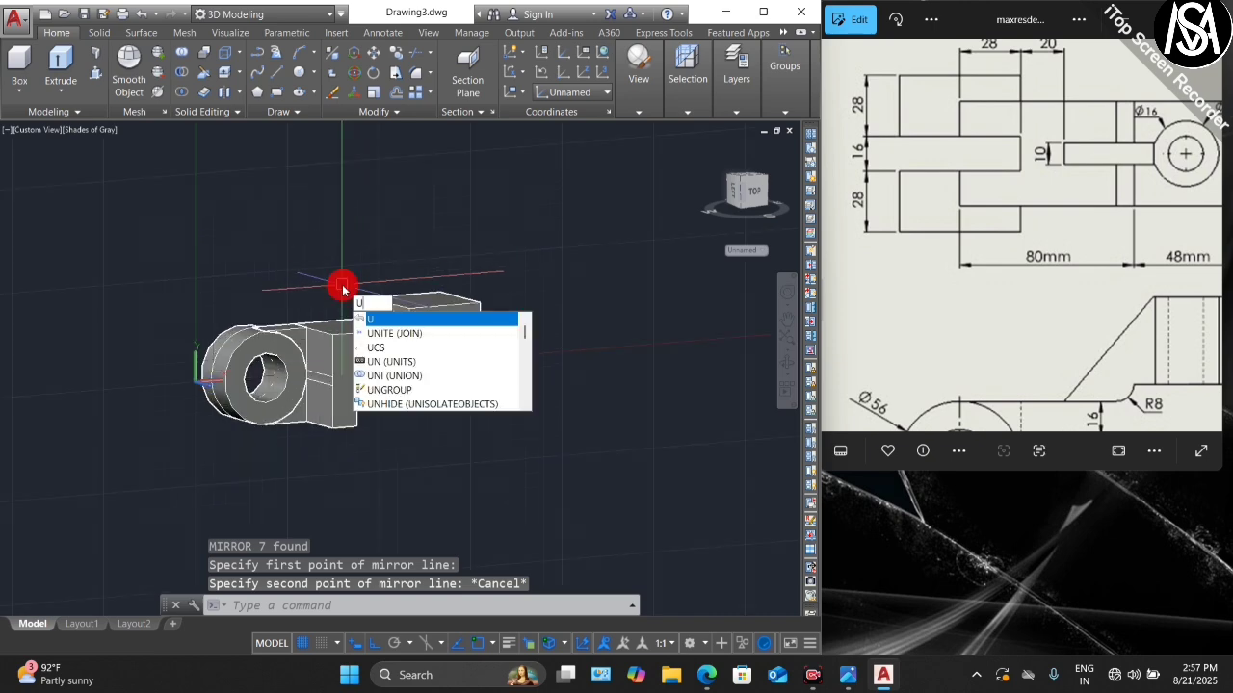
pyautogui.press('BackSpace')
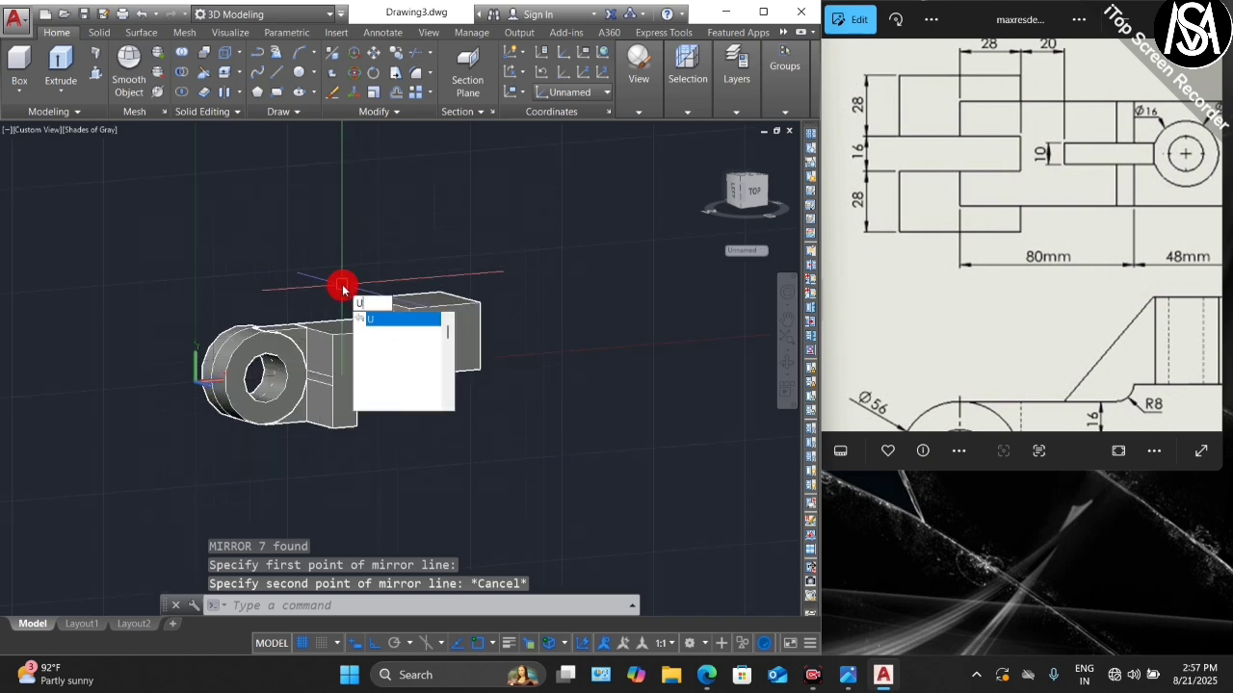
pyautogui.write('CS')
pyautogui.press('Return')
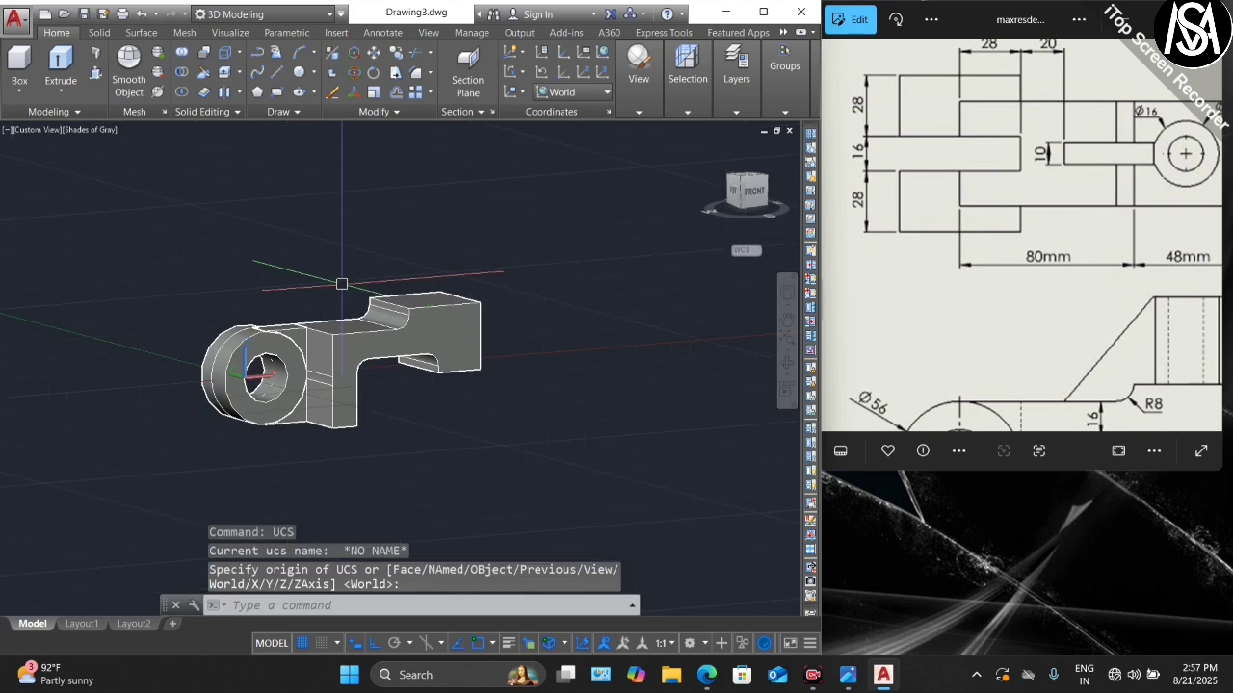
# - Mirror the circular lug and its connecting pieces to the opposite side of the body about its middle, keeping the source objects
pyautogui.scroll(2, 285, 410)
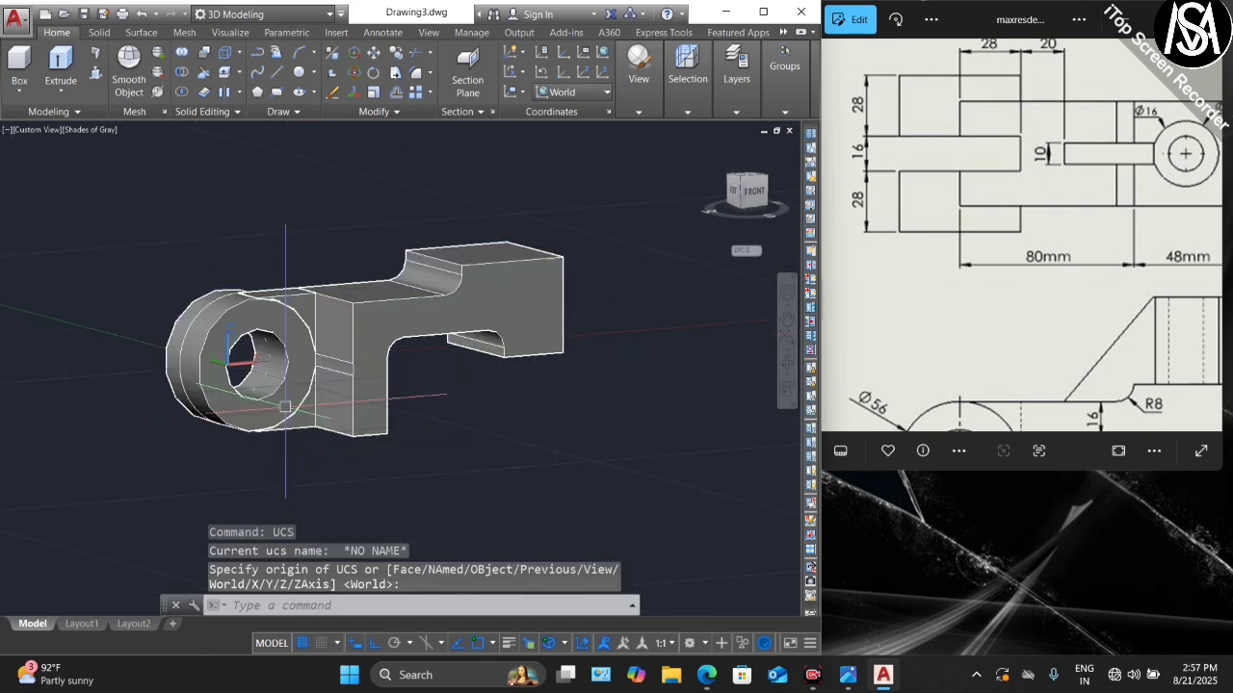
pyautogui.click(279, 240)
pyautogui.click(252, 288)
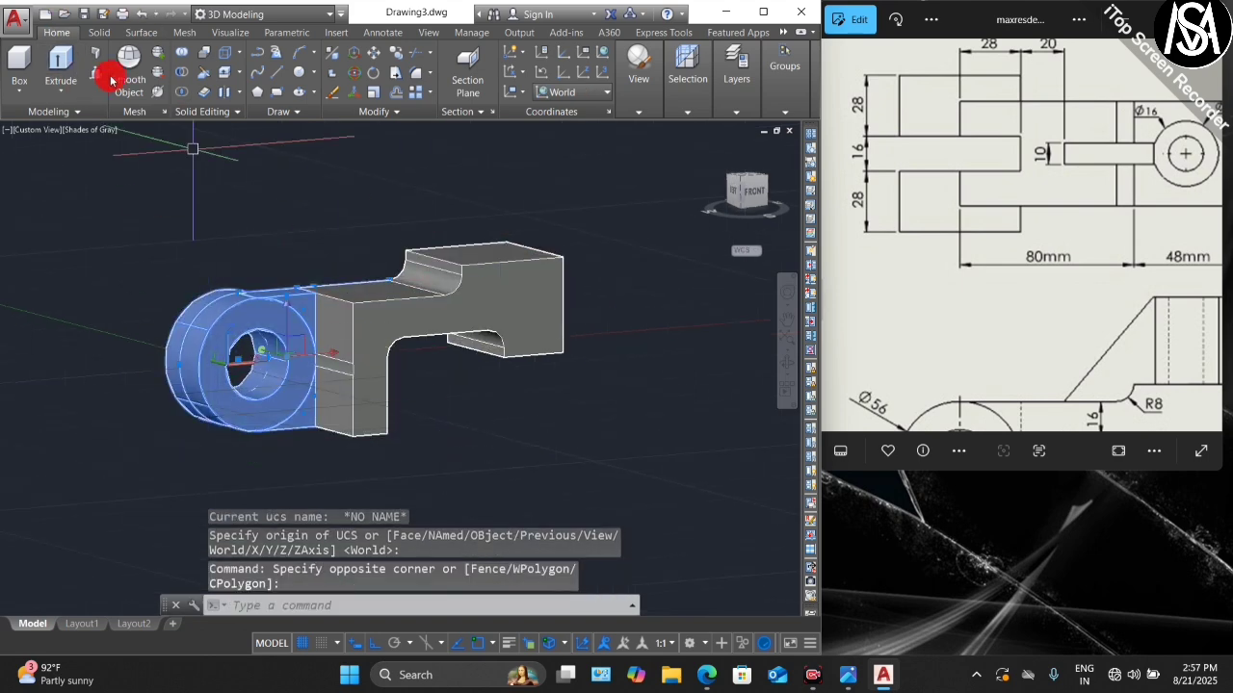
pyautogui.write('mi')
pyautogui.press('Return')
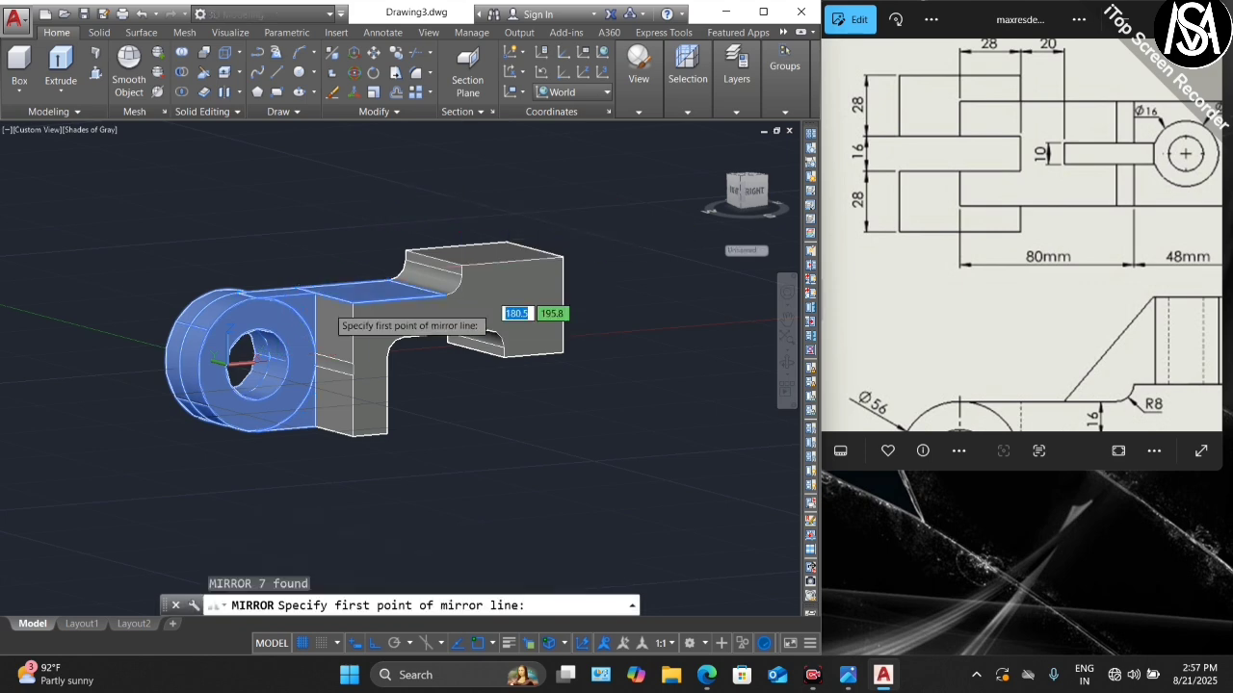
pyautogui.click(289, 358)
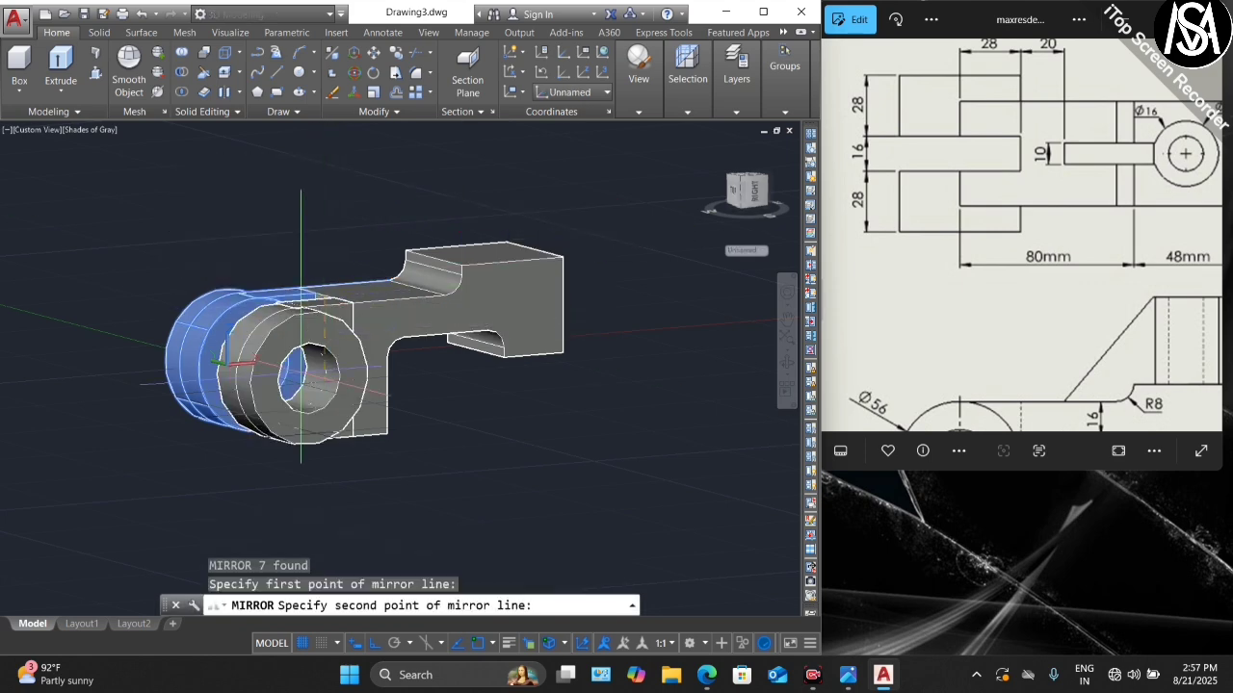
pyautogui.click(311, 511)
pyautogui.click(313, 525)
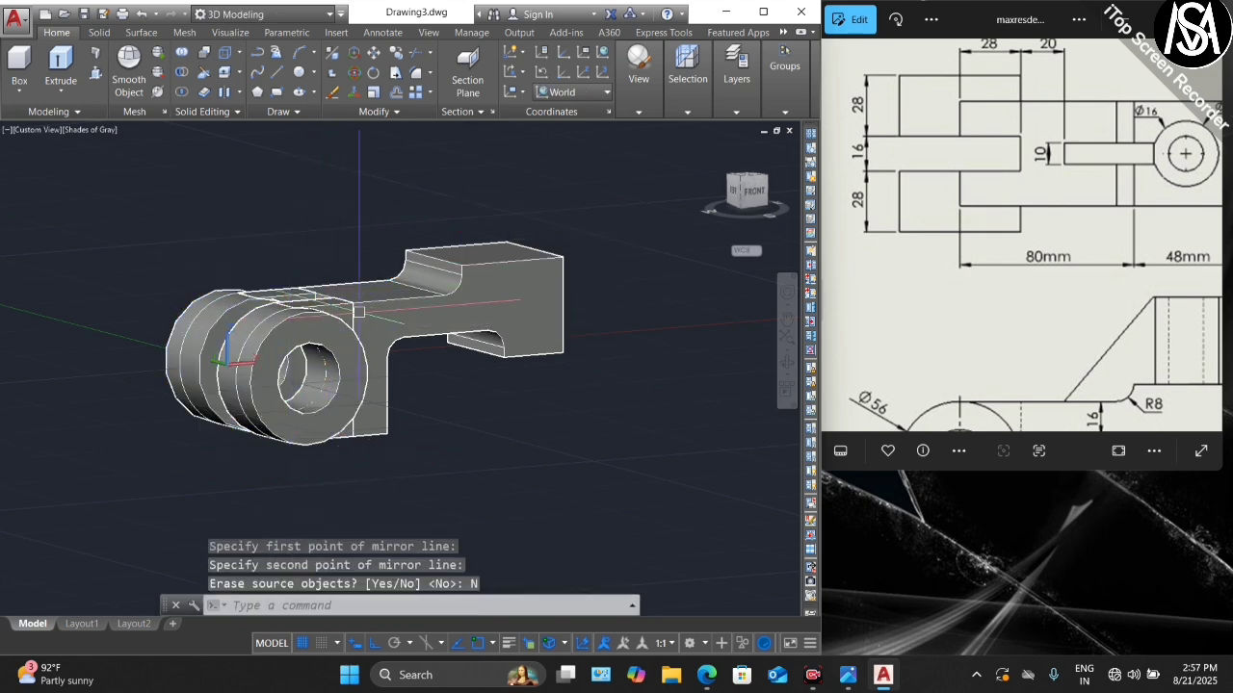
# - Orbit the model to an isometric view and examine the reference drawing's views for the cylindrical boss and rib dimensions
pyautogui.click(786, 362)
pyautogui.moveTo(660, 331); pyautogui.dragTo(237, 347)
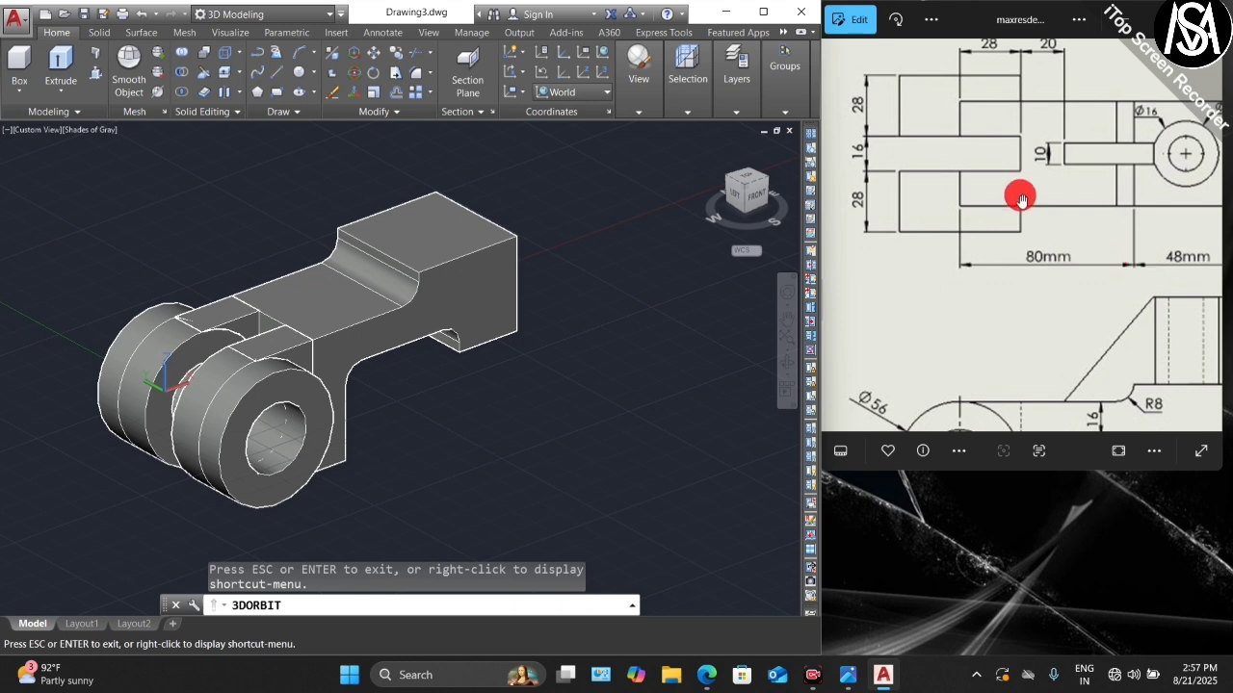
pyautogui.moveTo(1022, 199)
pyautogui.mouseDown()
pyautogui.moveTo(977, 170)
pyautogui.moveTo(1024, 269)
pyautogui.moveTo(1073, 269)
pyautogui.moveTo(1048, 245)
pyautogui.mouseUp()
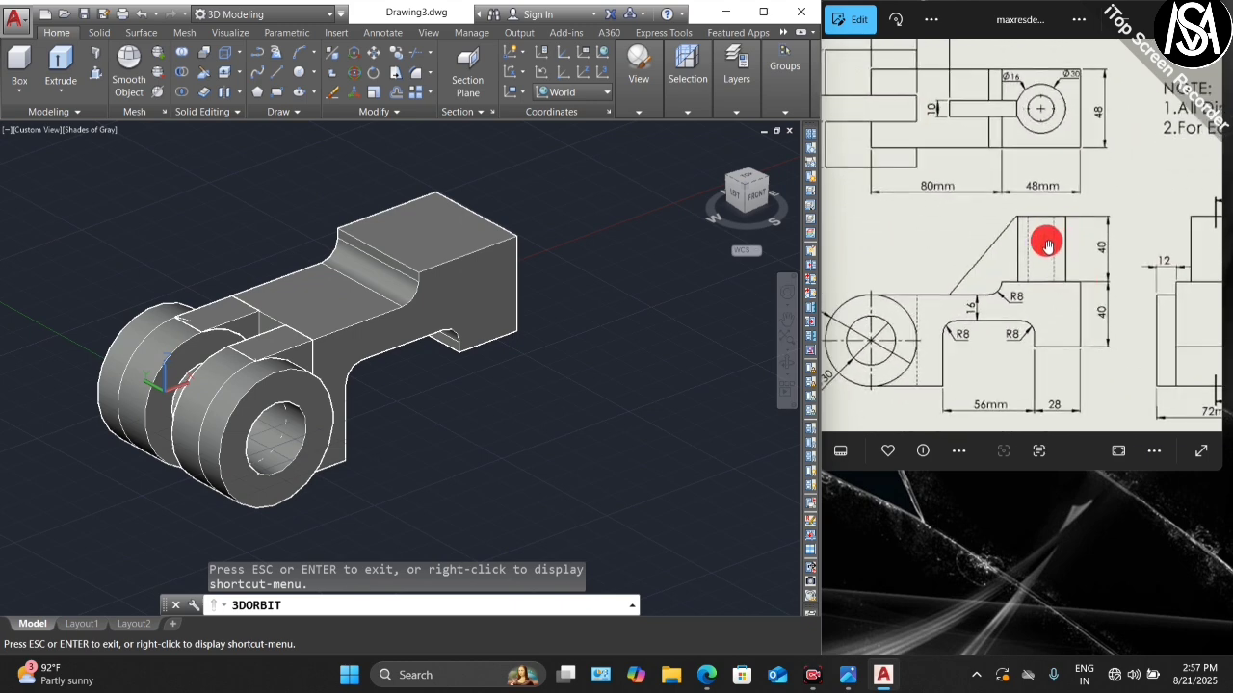
pyautogui.scroll(-3, 958, 262)
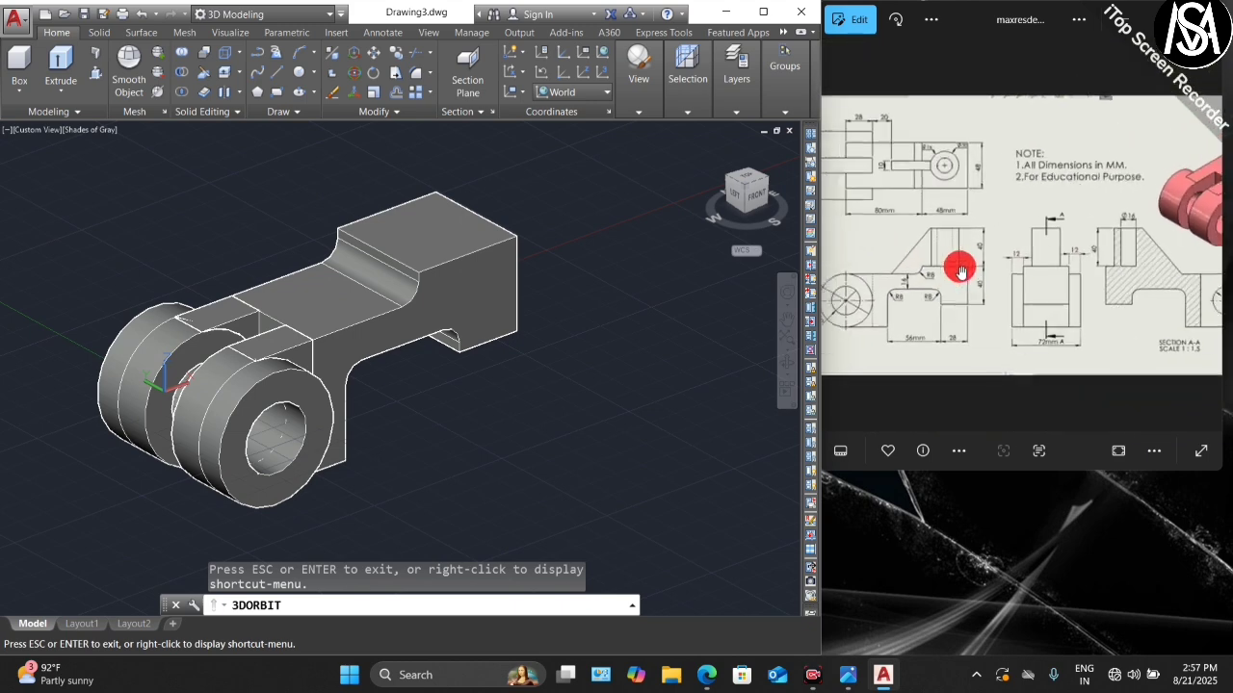
pyautogui.scroll(5, 972, 257)
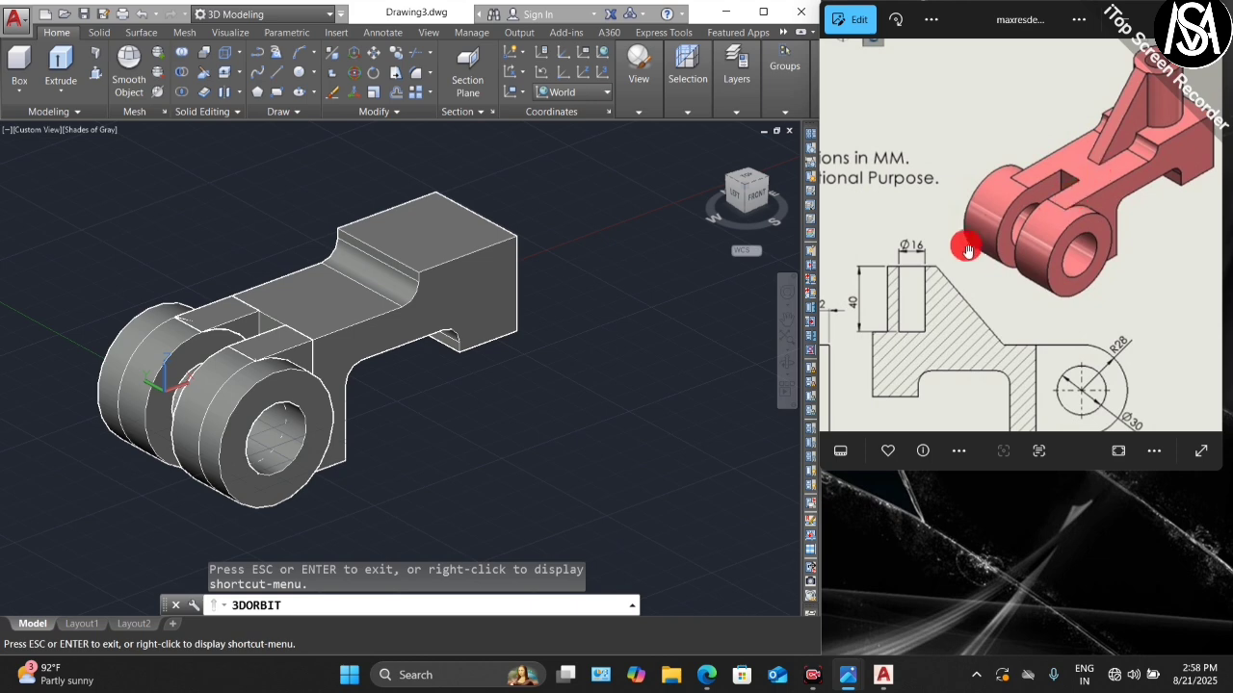
pyautogui.moveTo(968, 250); pyautogui.dragTo(1116, 227)
pyautogui.moveTo(970, 209); pyautogui.dragTo(1128, 264)
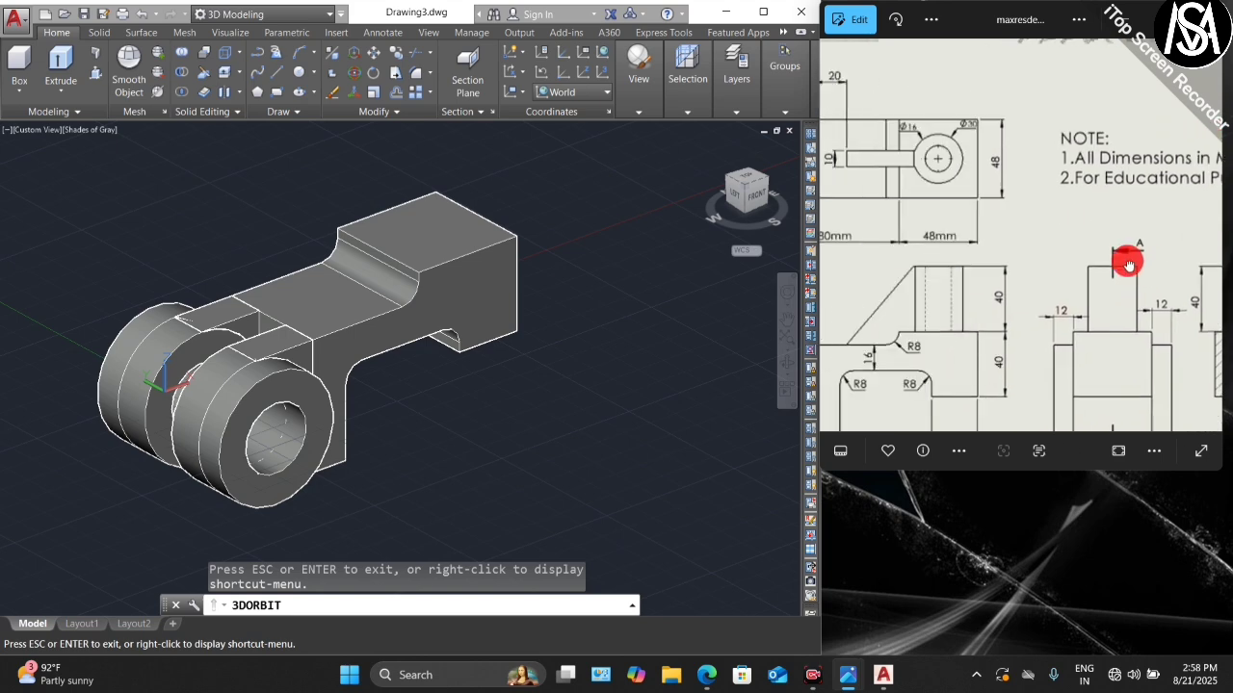
pyautogui.scroll(3, 930, 145)
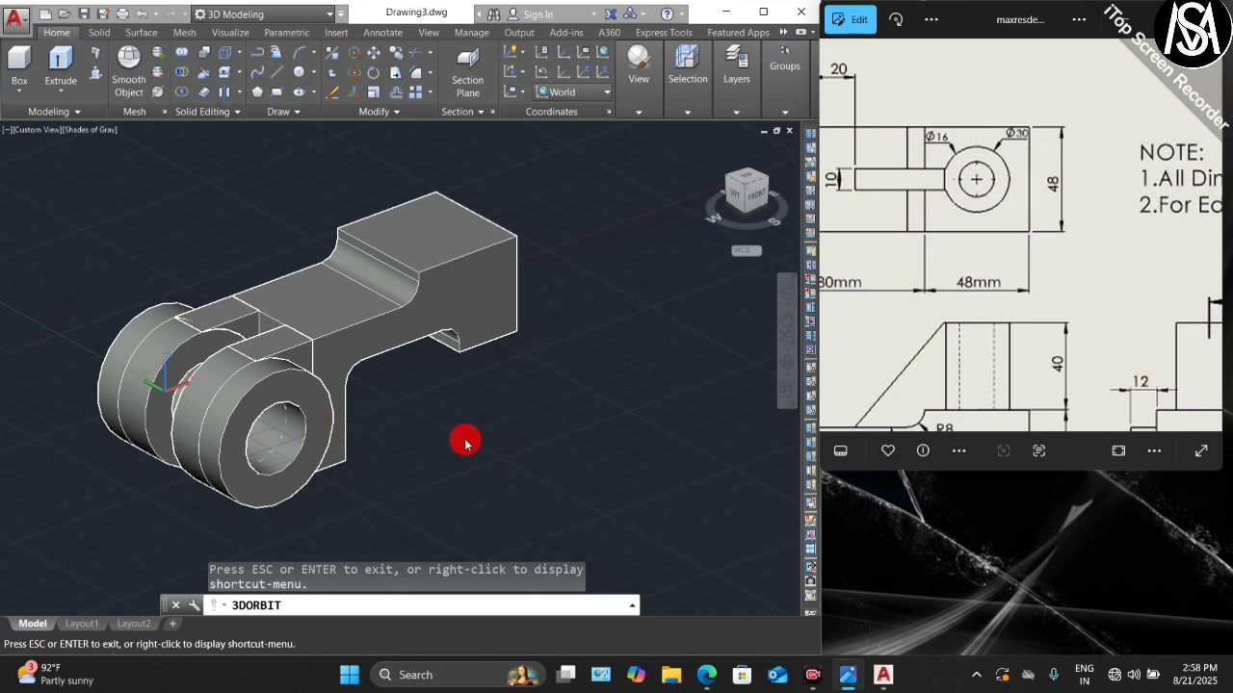
pyautogui.click(487, 402)
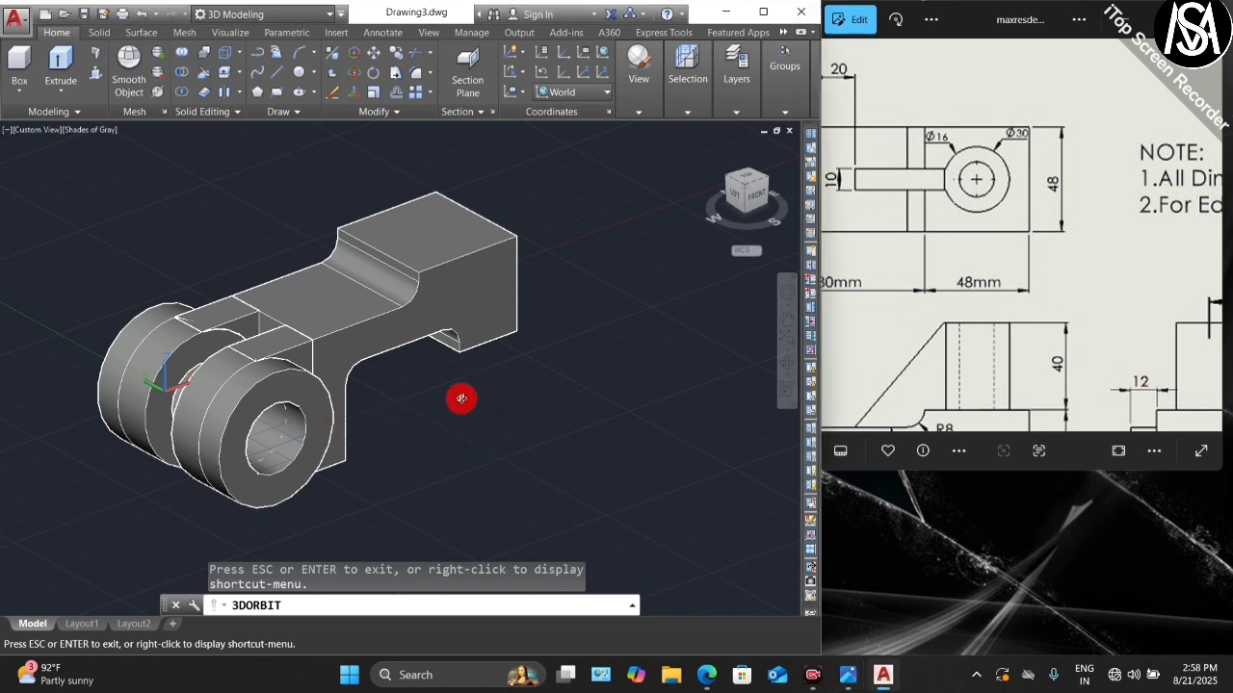
pyautogui.press('Escape')
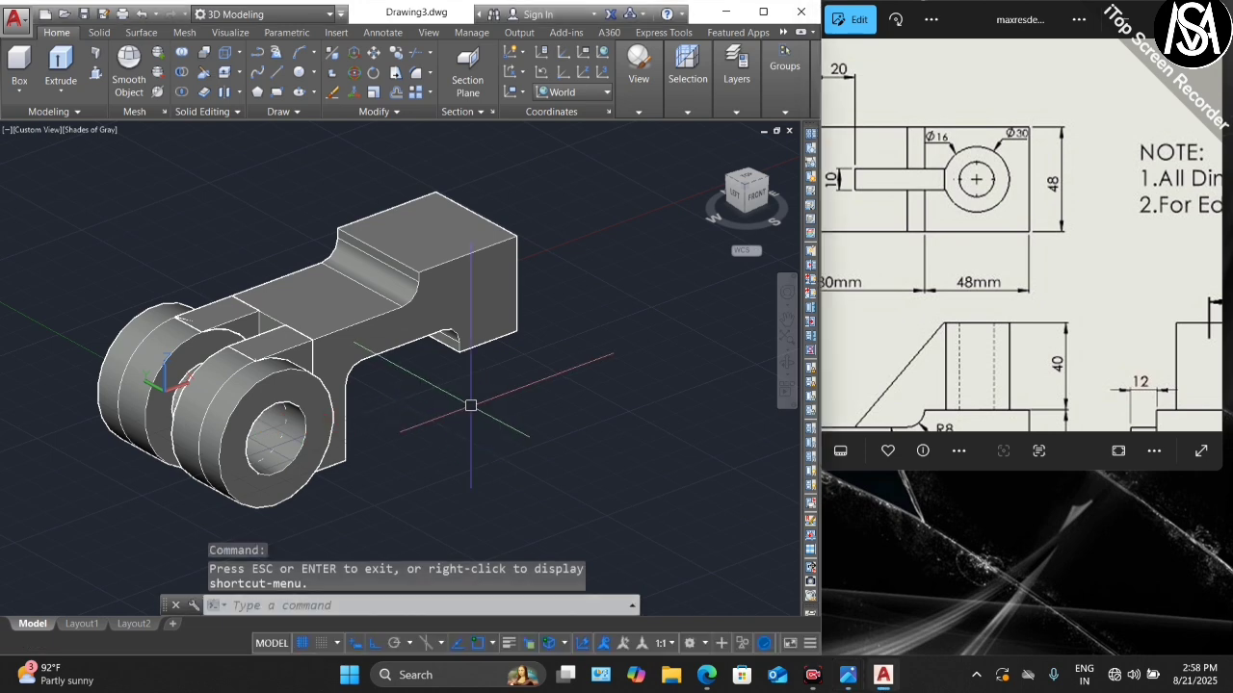
# - Draw a circle of 30 mm diameter centred on the top face of the raised end block
pyautogui.write('c')
pyautogui.press('Return')
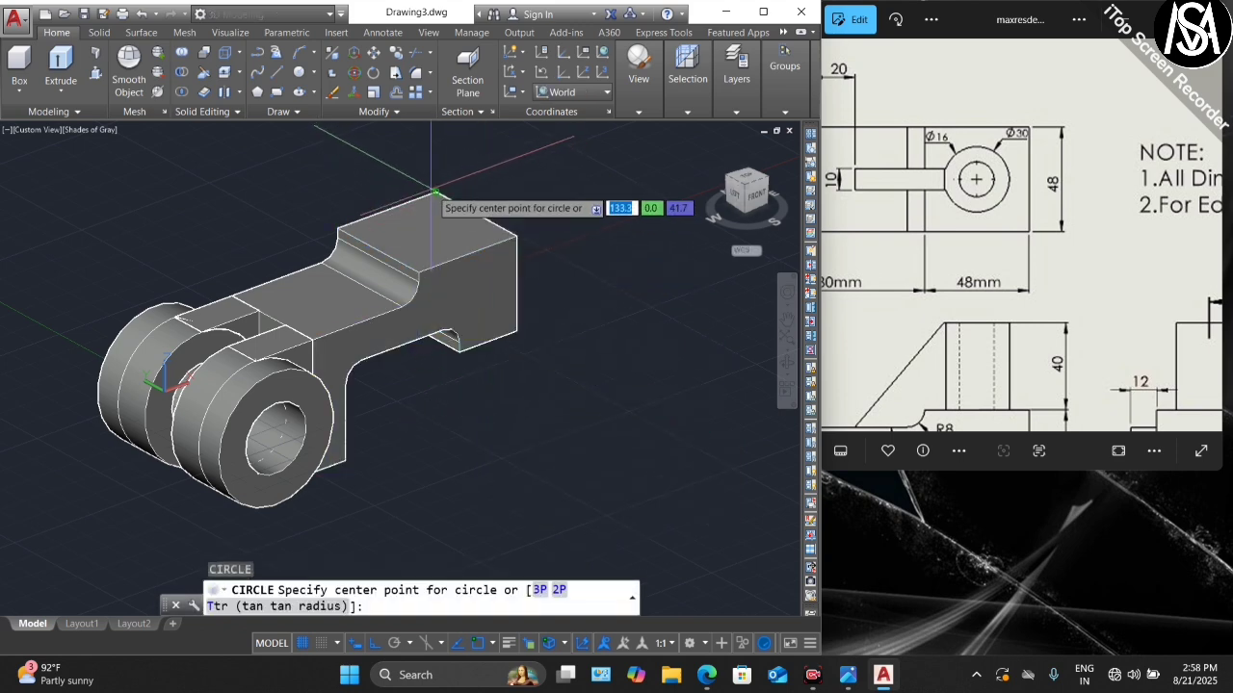
pyautogui.click(426, 231)
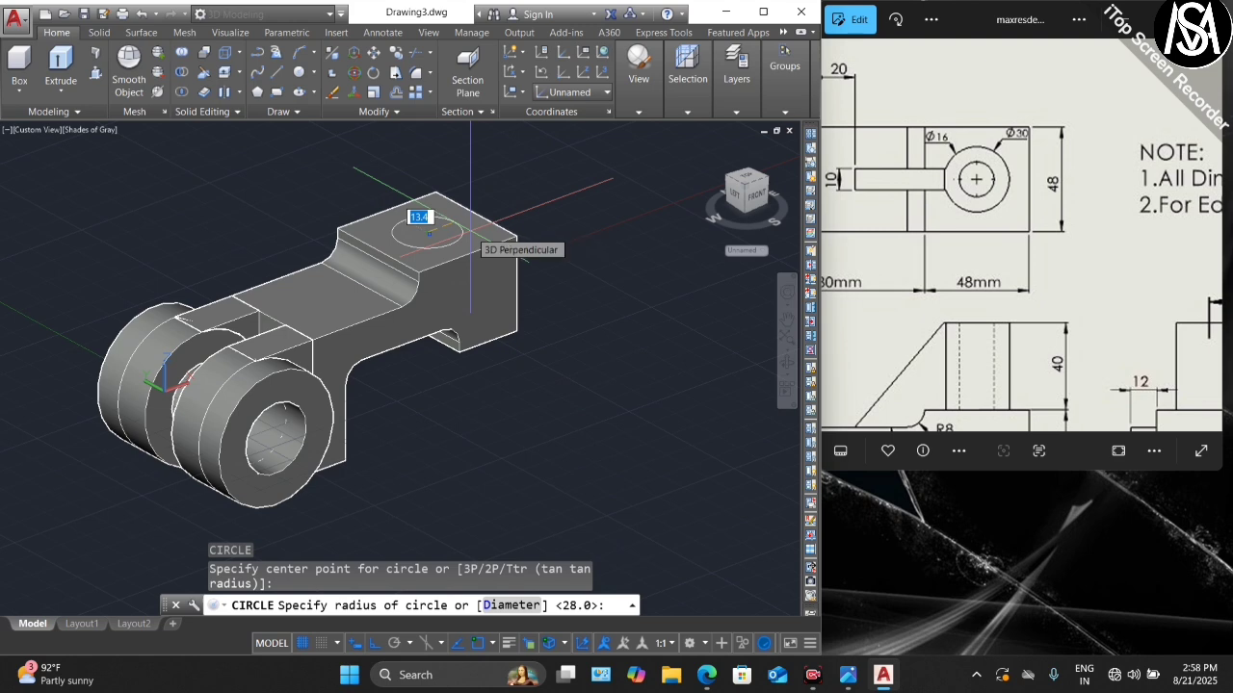
pyautogui.write('d')
pyautogui.press('Return')
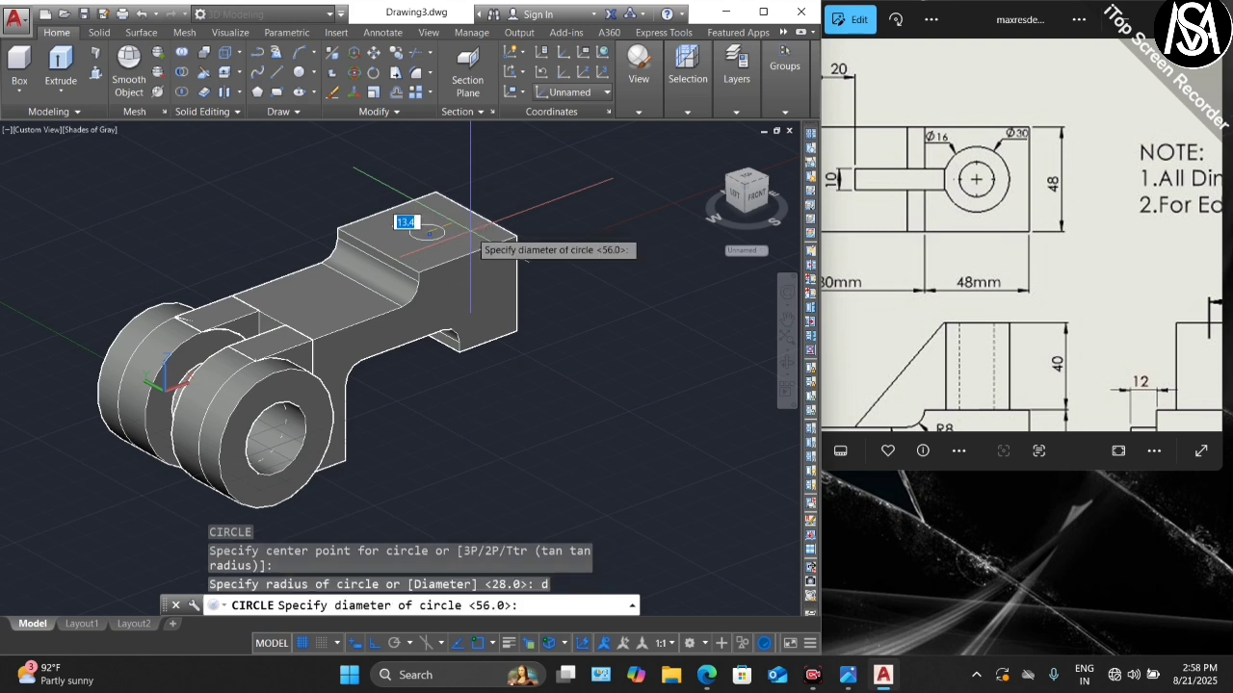
pyautogui.write('30')
pyautogui.press('Return')
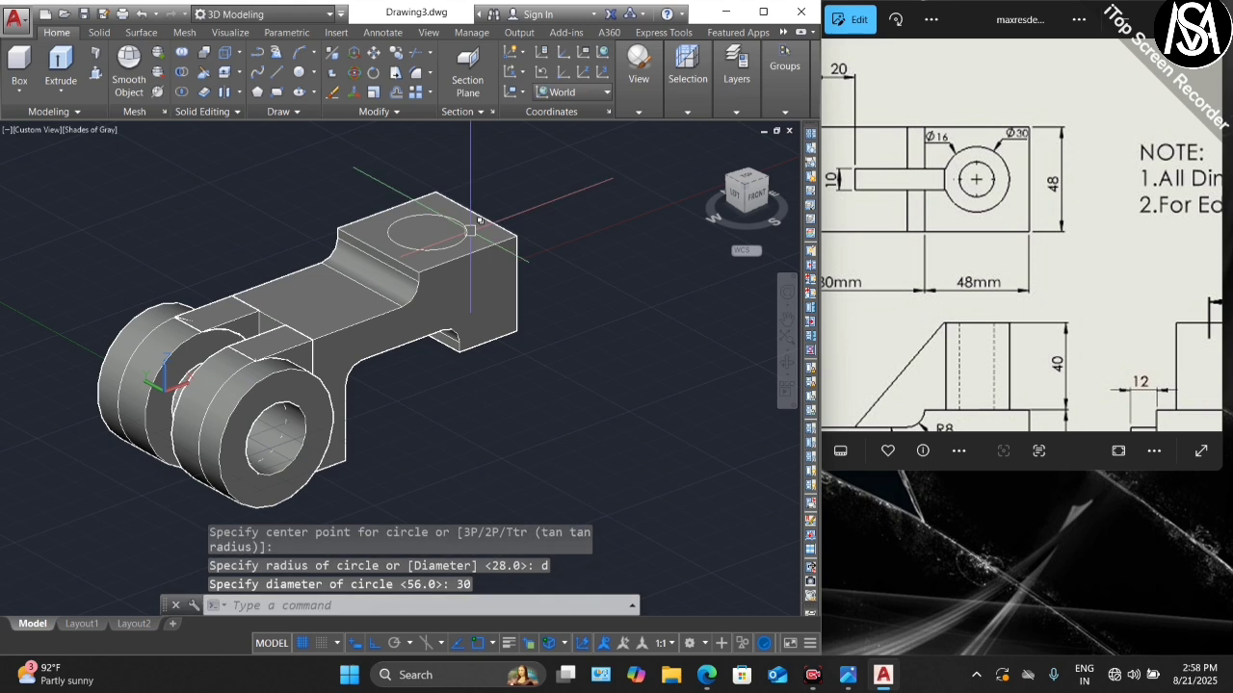
# - Draw a second circle of 30 mm diameter in the empty space beside the bracket
pyautogui.scroll(-2, 273, 286)
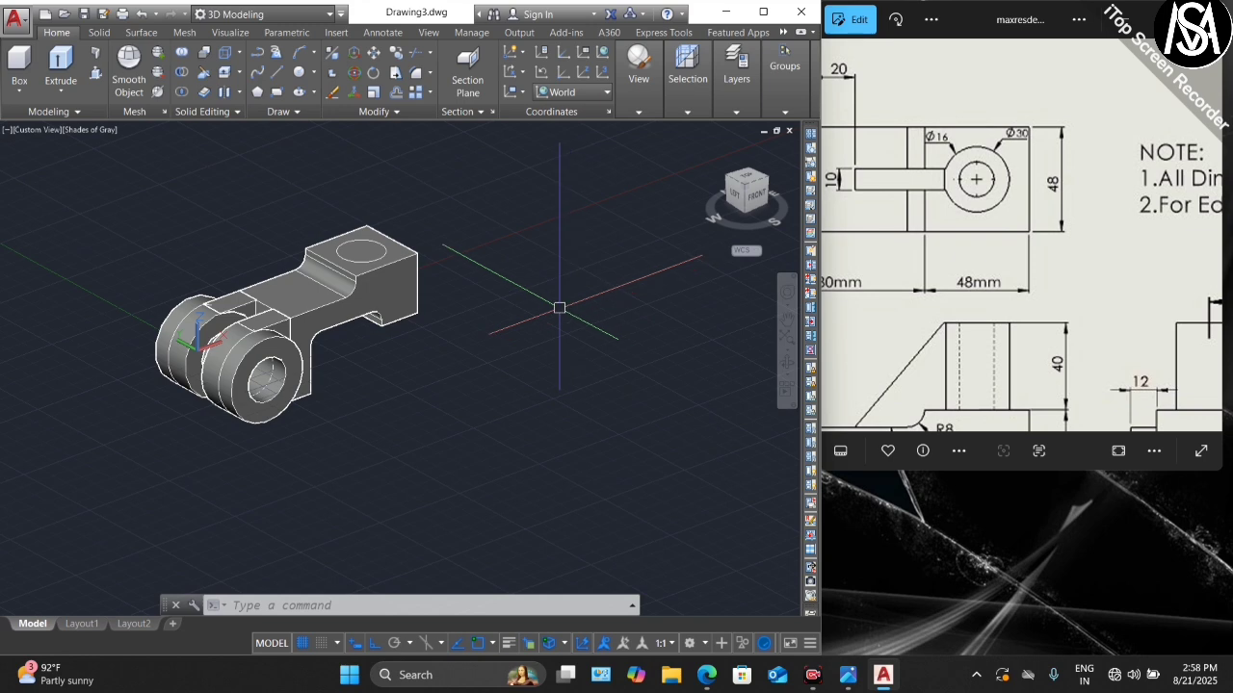
pyautogui.press('Return')
pyautogui.click(560, 313)
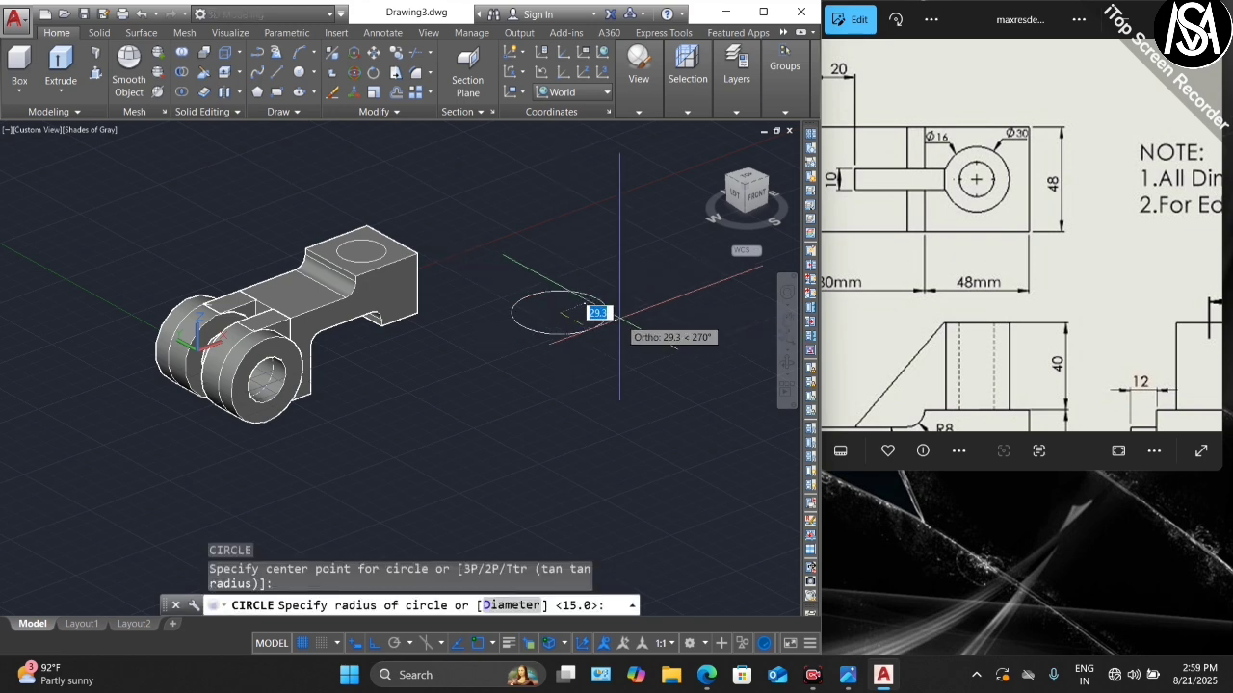
pyautogui.write('d')
pyautogui.press('Return')
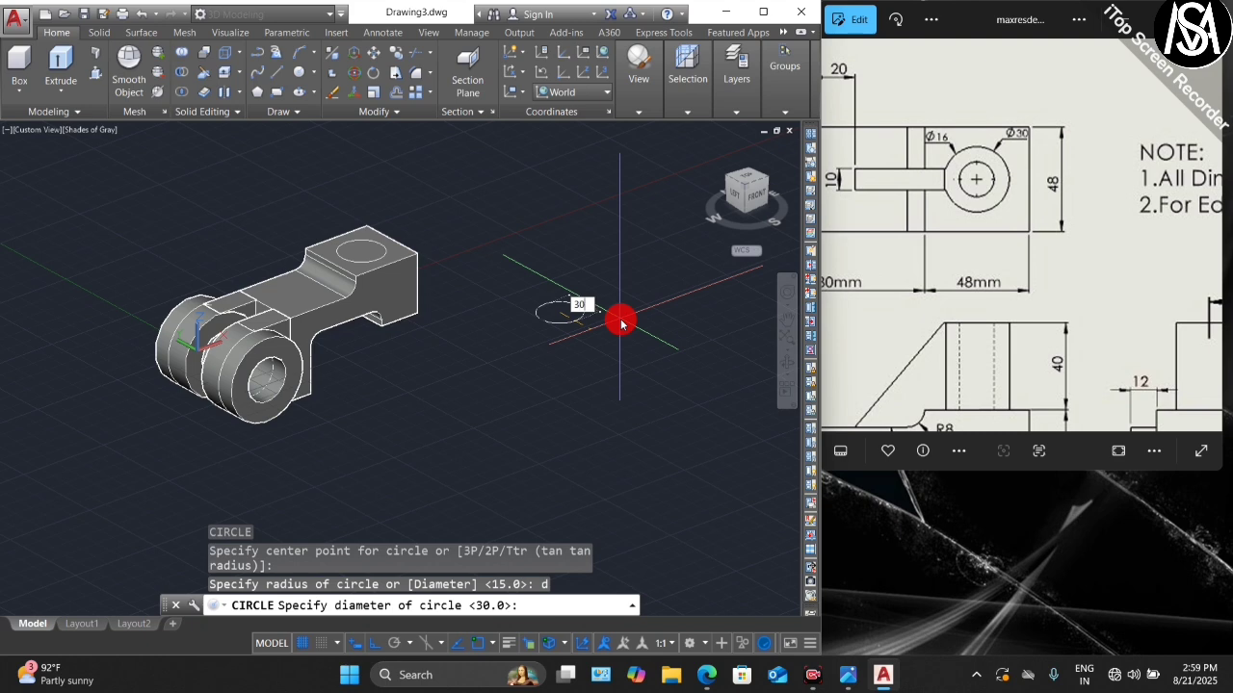
pyautogui.press('Return')
# - Add a concentric circle of 16 mm diameter inside the separate 30 mm circle beside the bracket
pyautogui.scroll(4, 590, 308)
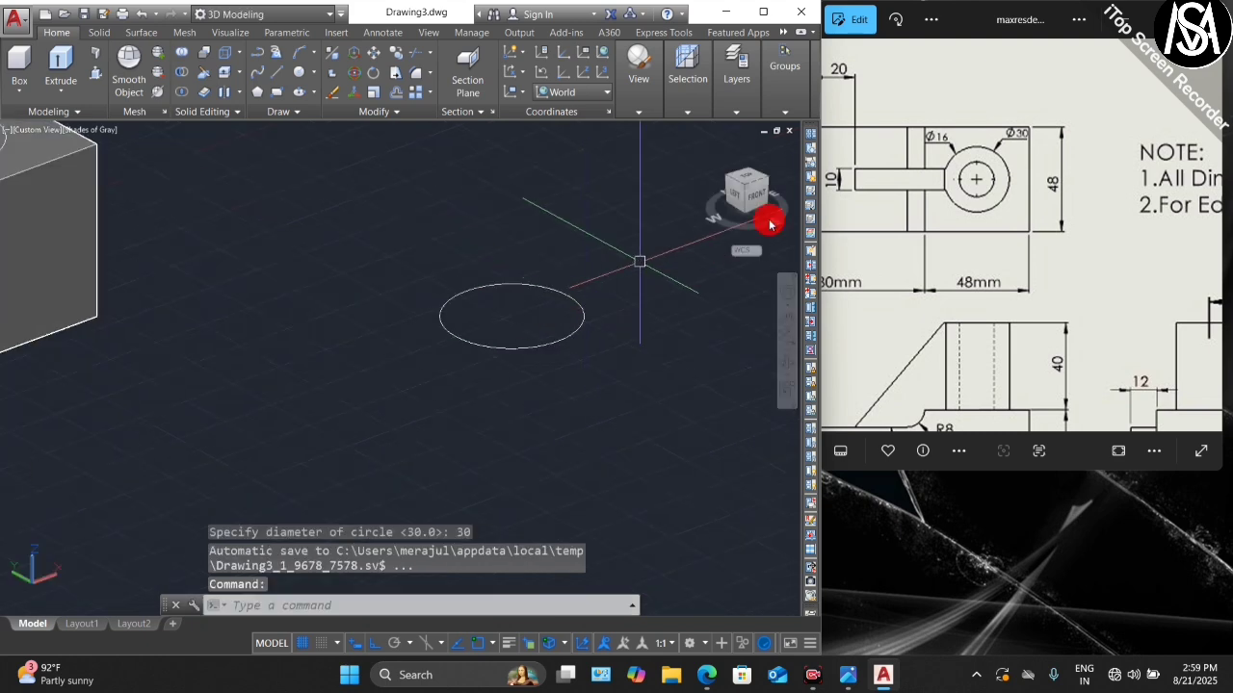
pyautogui.press('Return')
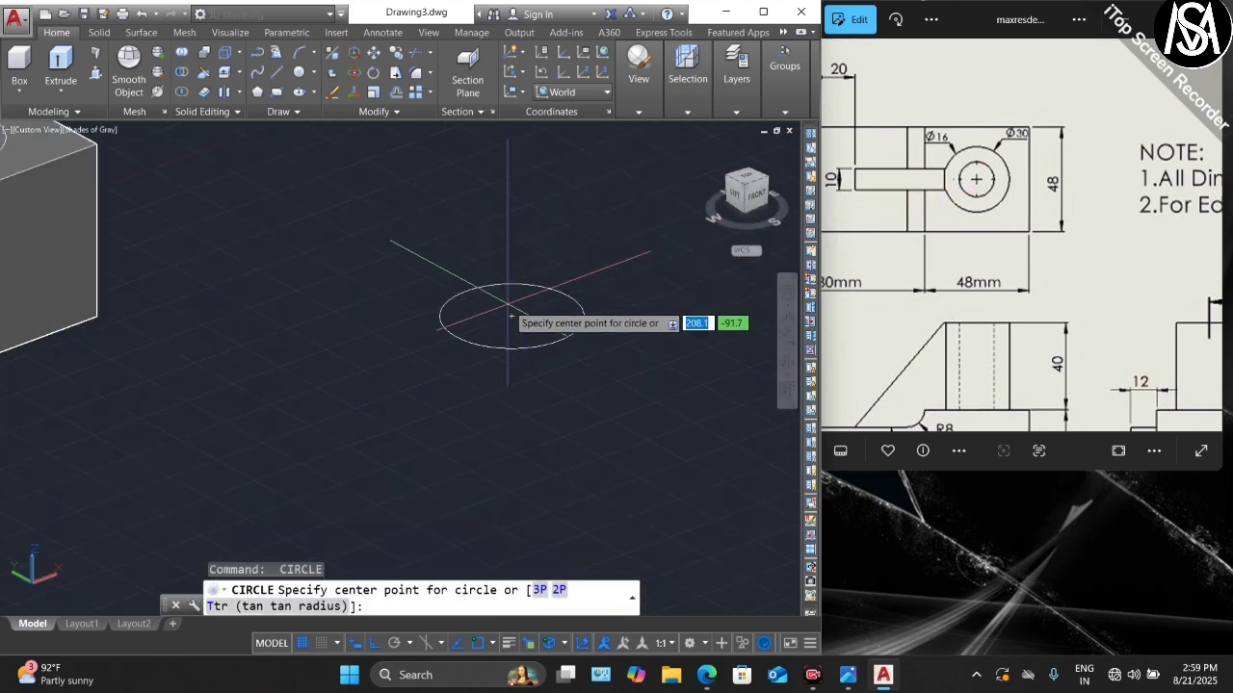
pyautogui.click(510, 316)
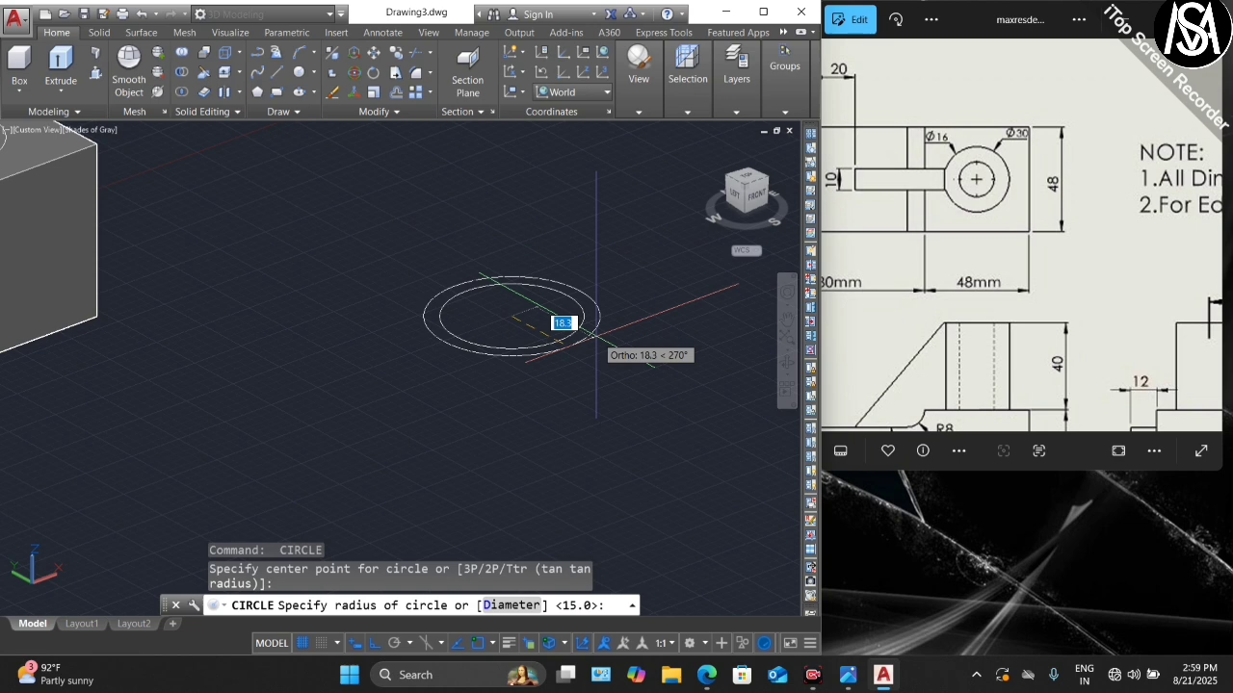
pyautogui.write('d')
pyautogui.press('Return')
pyautogui.write('1')
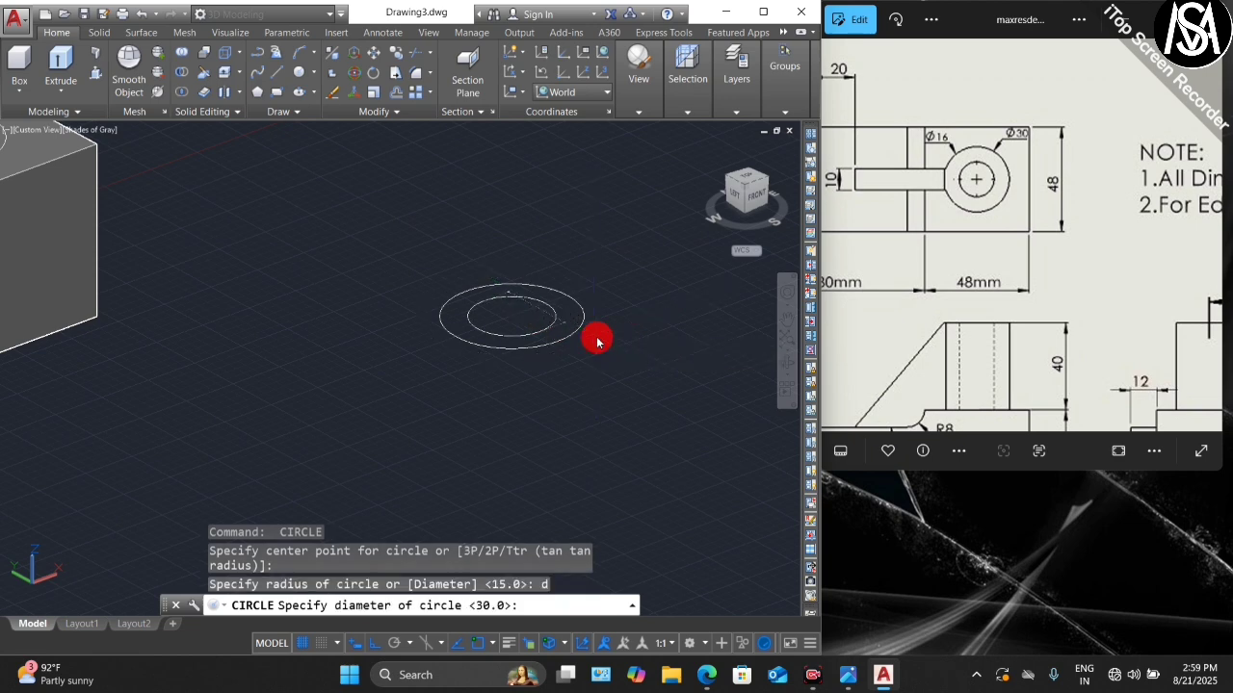
pyautogui.write('6')
pyautogui.press('Return')
pyautogui.scroll(-3, 569, 330)
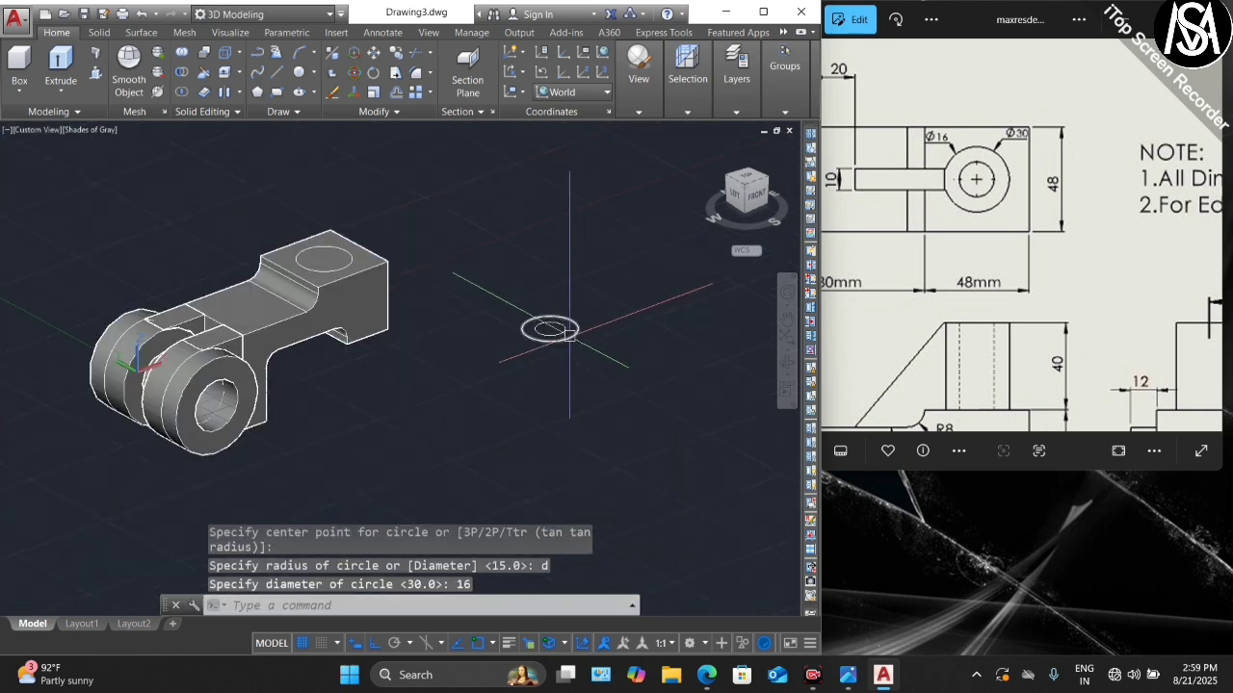
# - Examine the reference drawing's top and front views for the rib's length, width and position beside the boss
pyautogui.scroll(2, 569, 330)
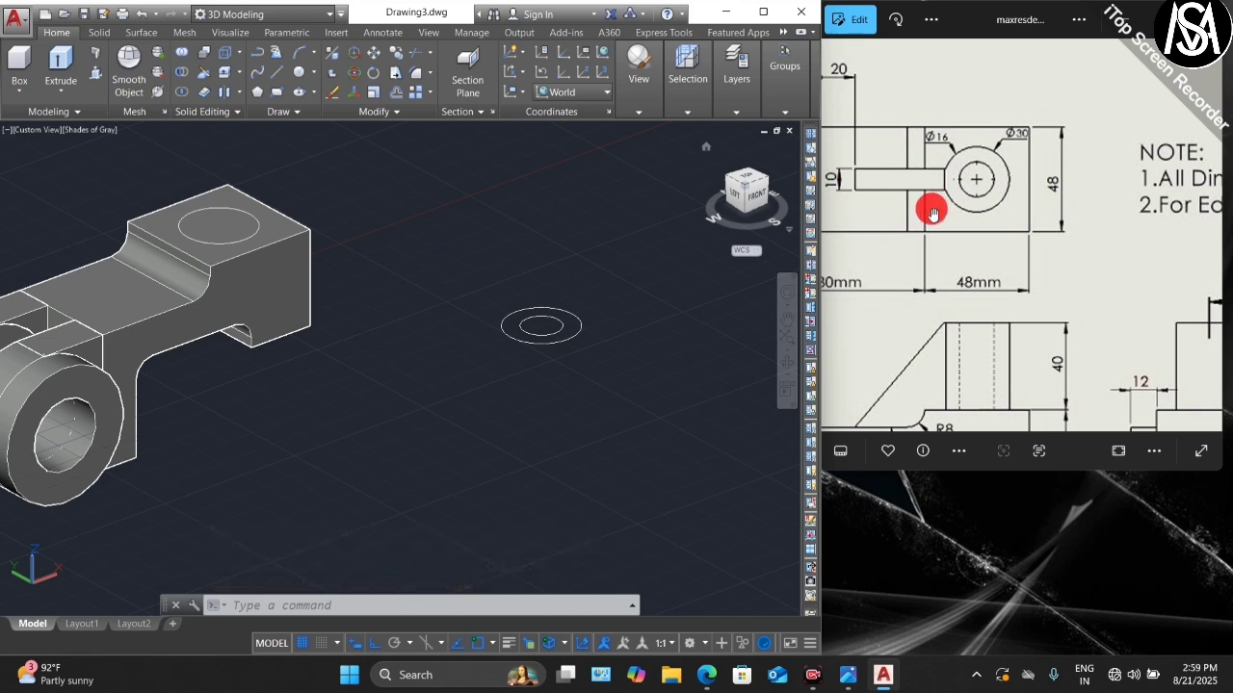
pyautogui.scroll(-2, 930, 201)
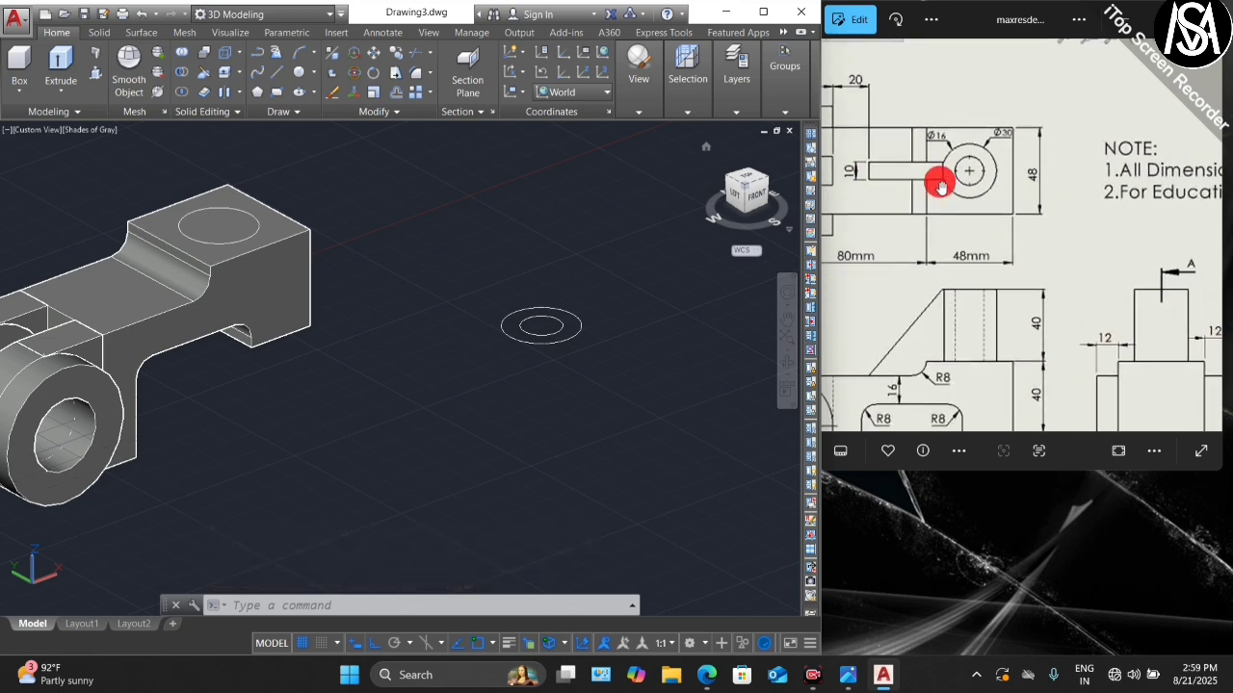
pyautogui.scroll(-1, 929, 186)
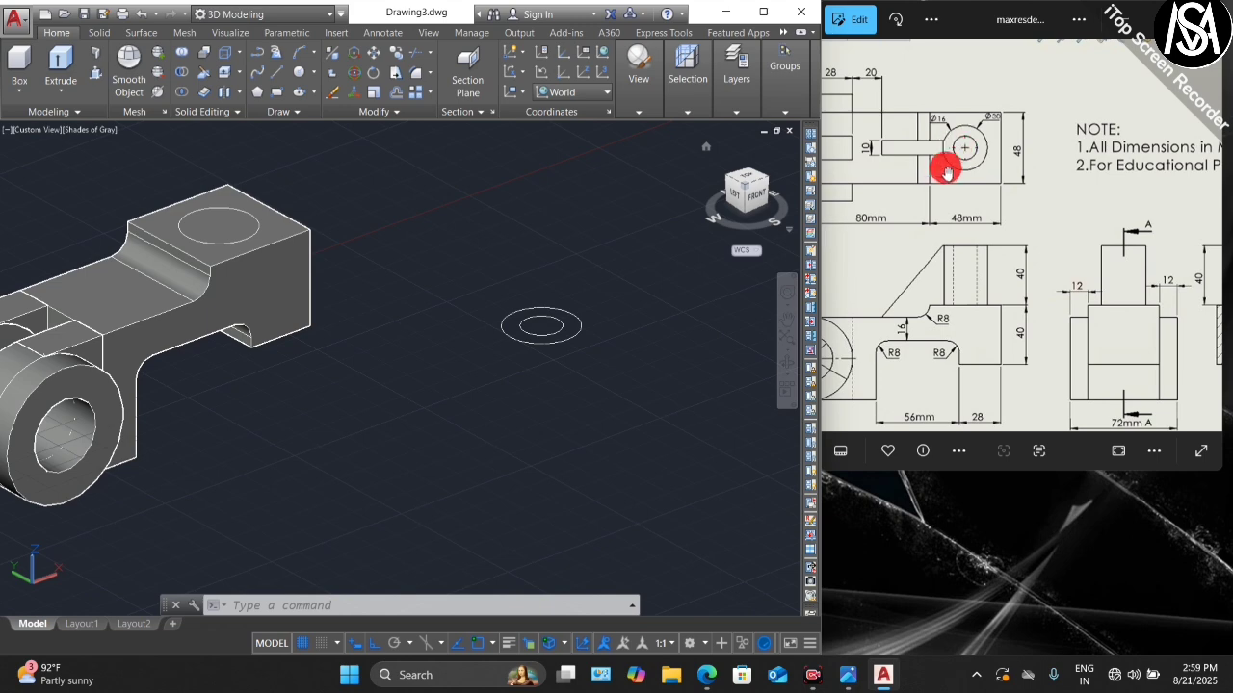
pyautogui.scroll(-2, 959, 188)
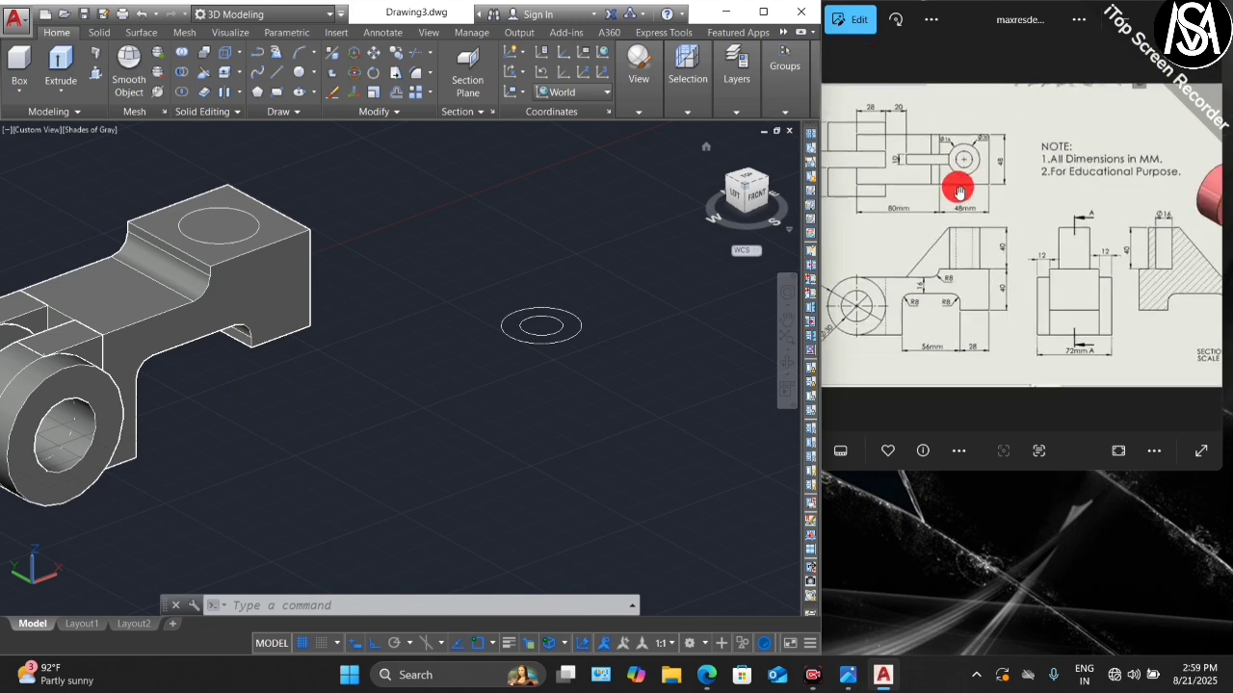
pyautogui.scroll(2, 958, 191)
pyautogui.moveTo(957, 194); pyautogui.dragTo(1000, 223)
pyautogui.scroll(2, 963, 171)
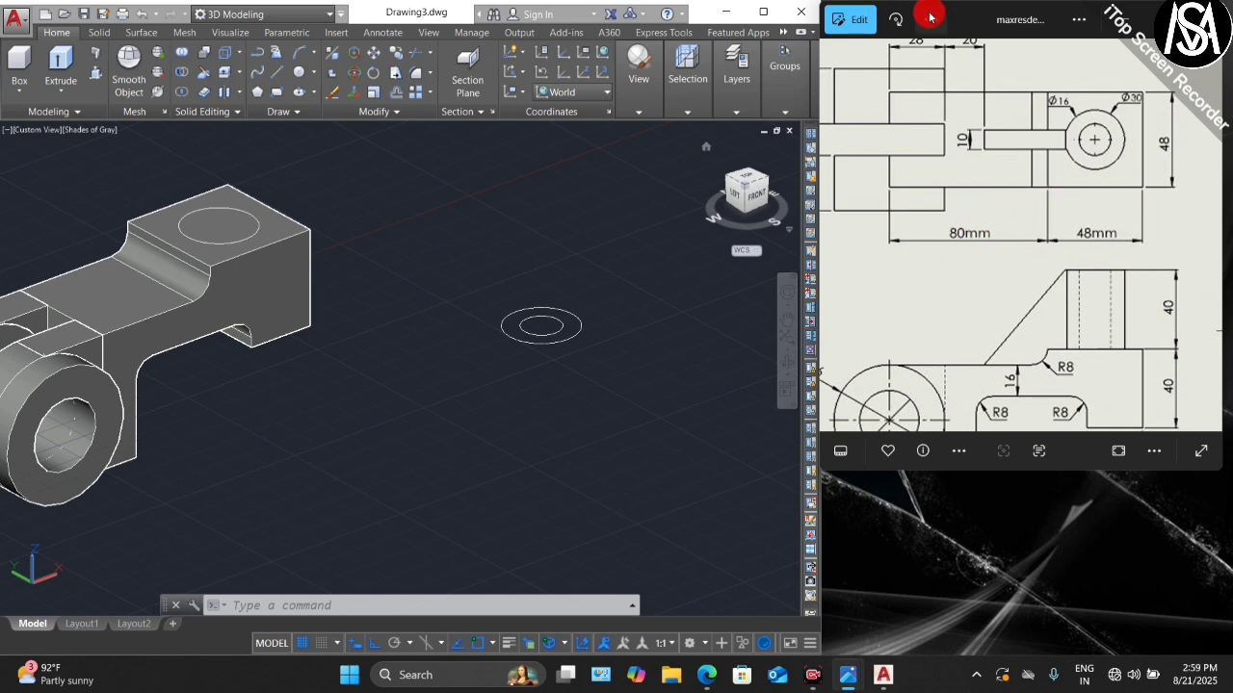
pyautogui.moveTo(957, 125); pyautogui.dragTo(965, 166)
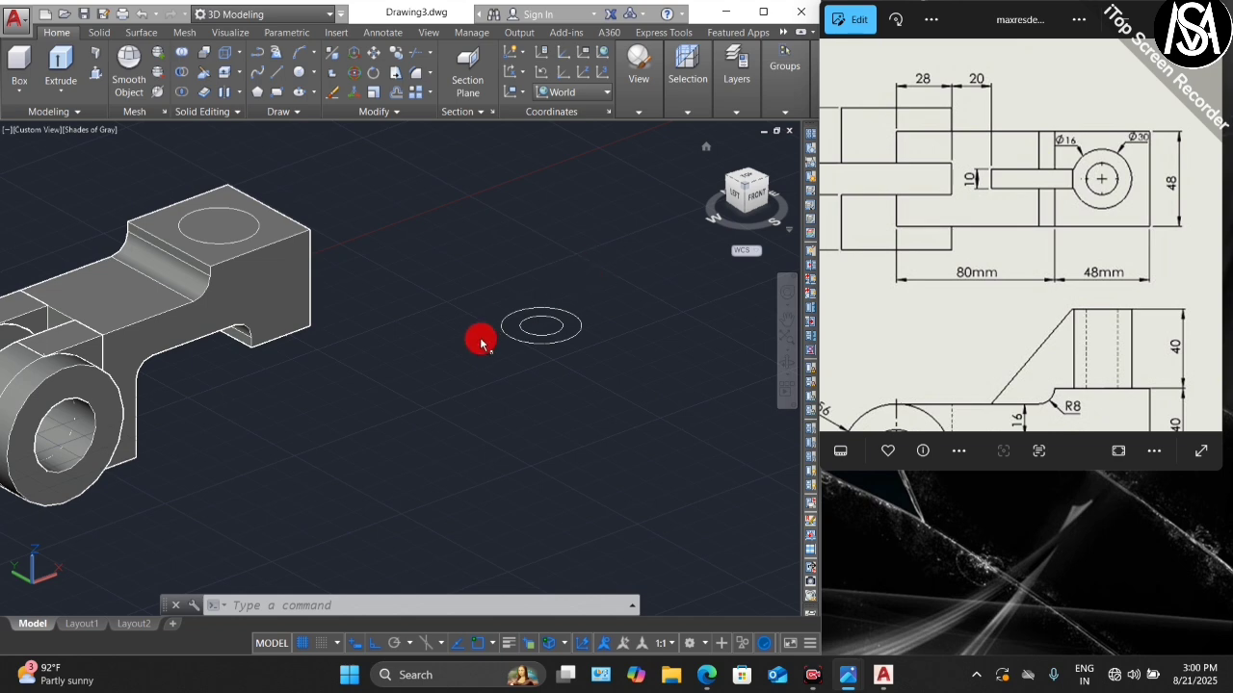
# - Draw a 41 mm line along the X direction from the separate 30 mm circle's near quadrant toward the bracket side
pyautogui.click(481, 376)
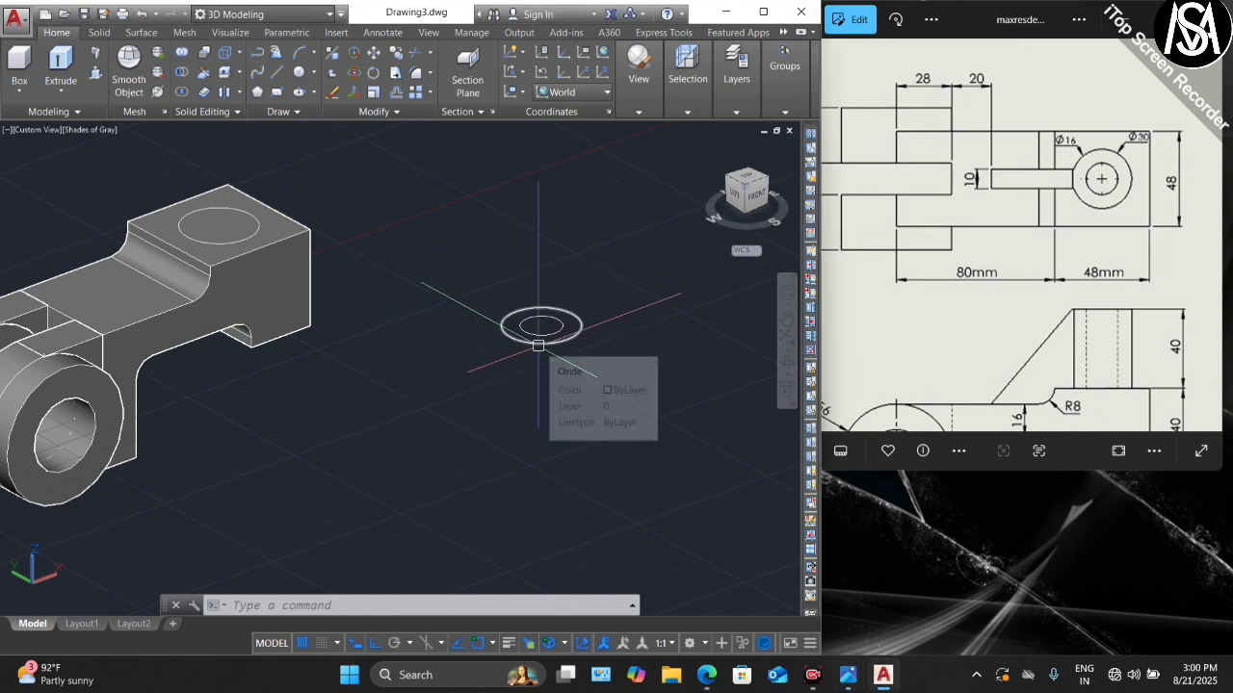
pyautogui.write('l')
pyautogui.press('Return')
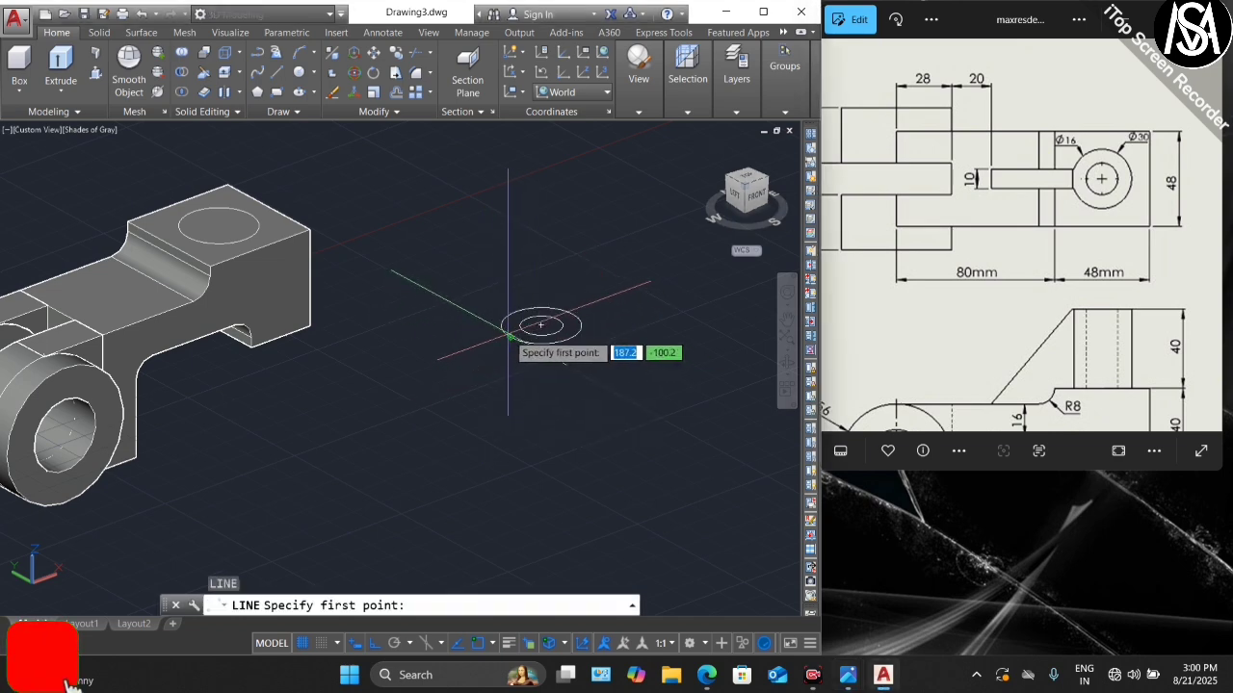
pyautogui.click(502, 332)
pyautogui.write('41')
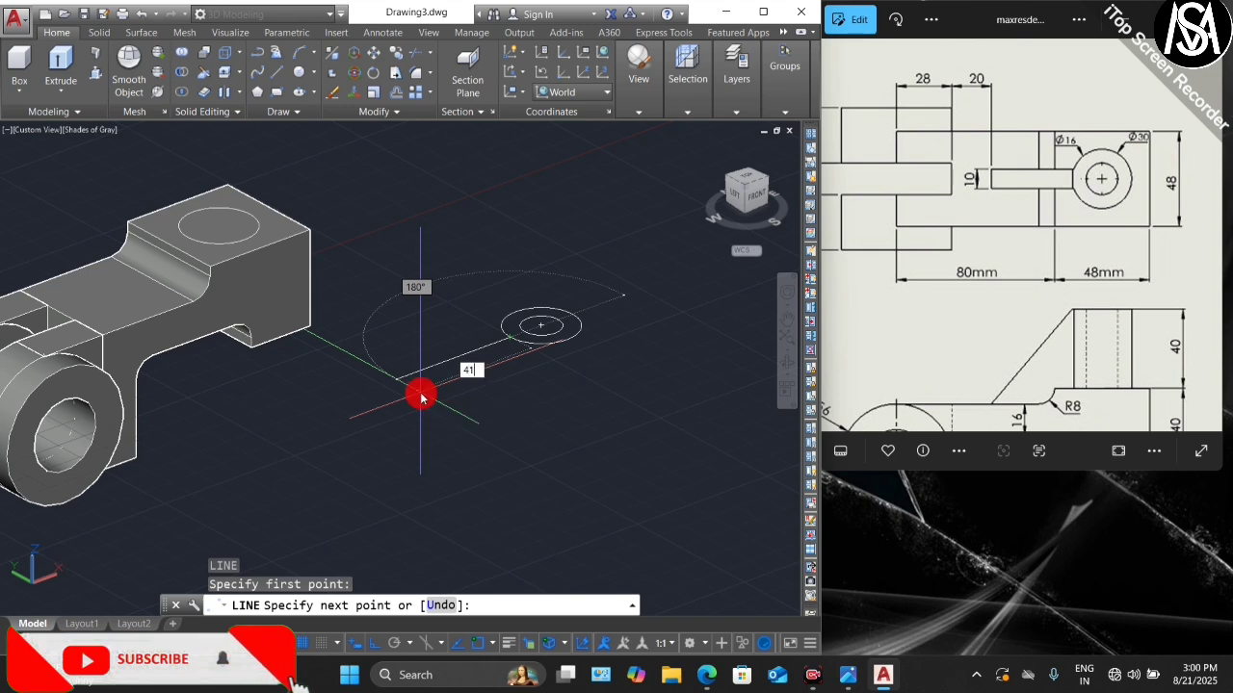
pyautogui.press('Return')
pyautogui.press('Escape')
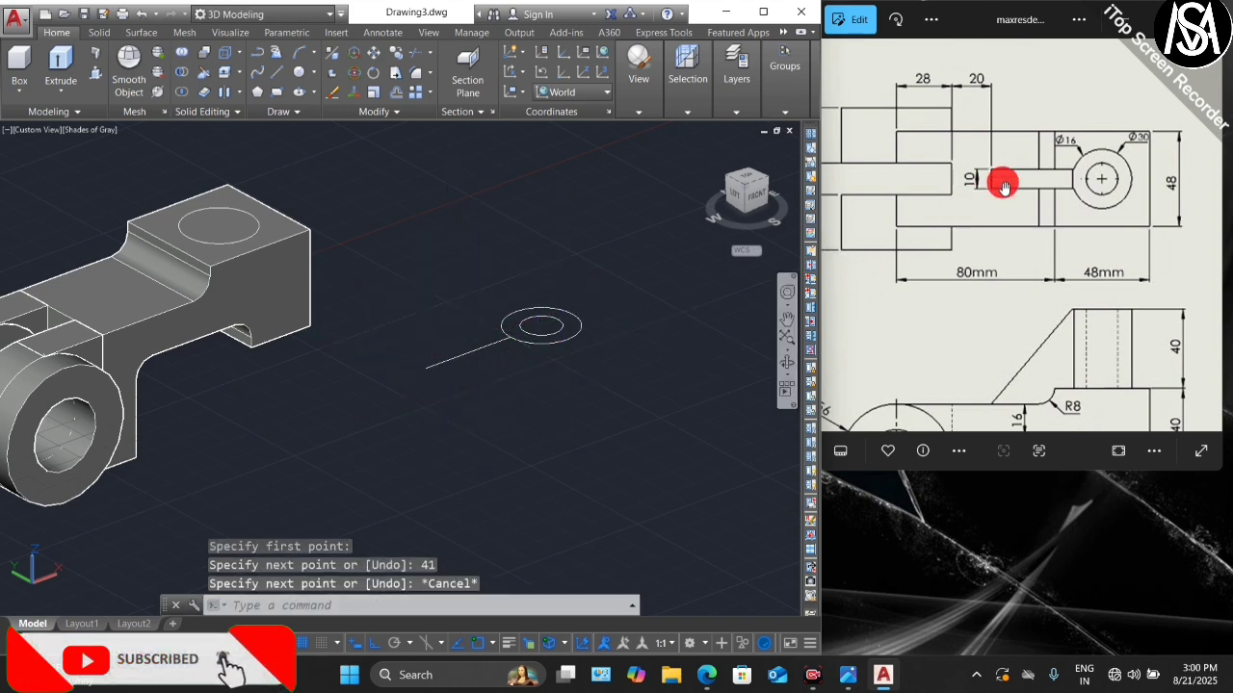
# - Offset the 41 mm line by 5 mm to both sides
pyautogui.write('o')
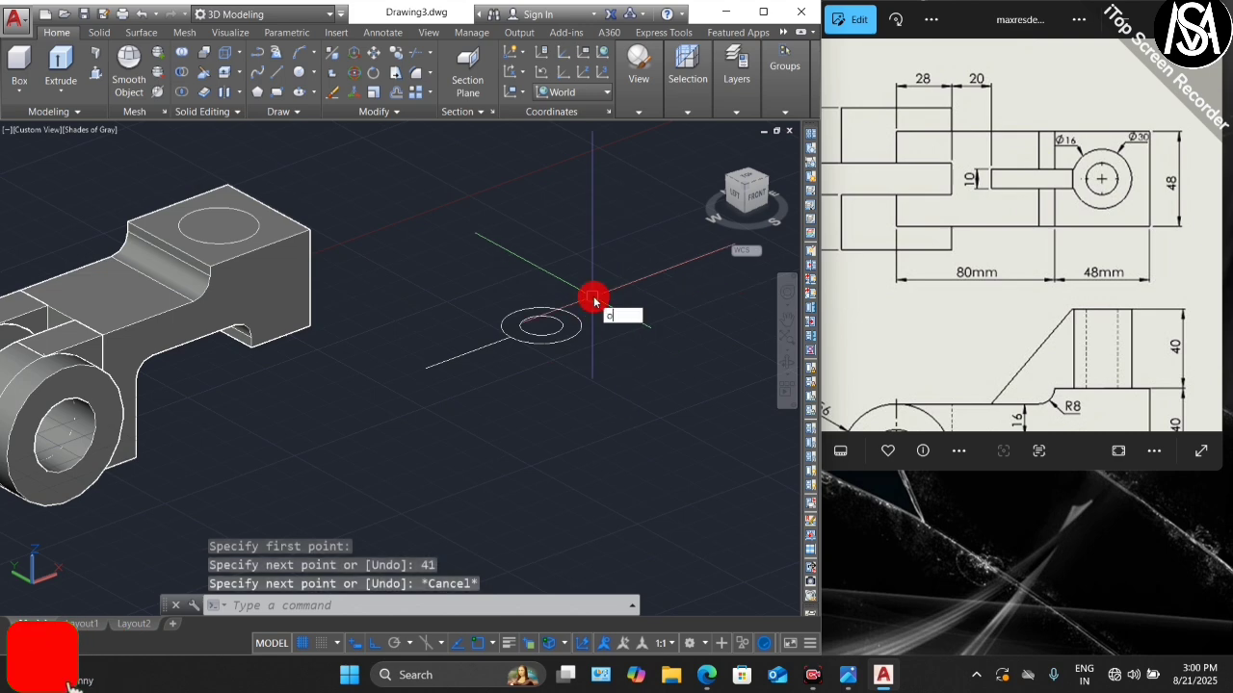
pyautogui.press('Return')
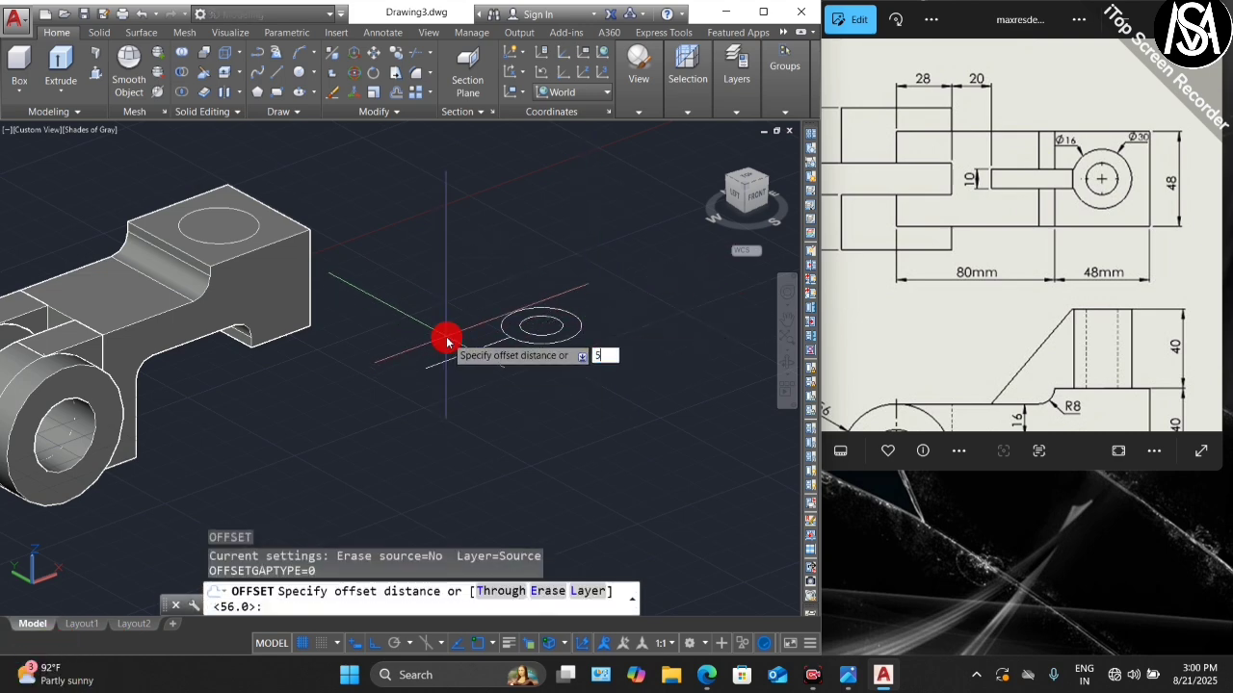
pyautogui.write('5')
pyautogui.press('Return')
pyautogui.click(455, 357)
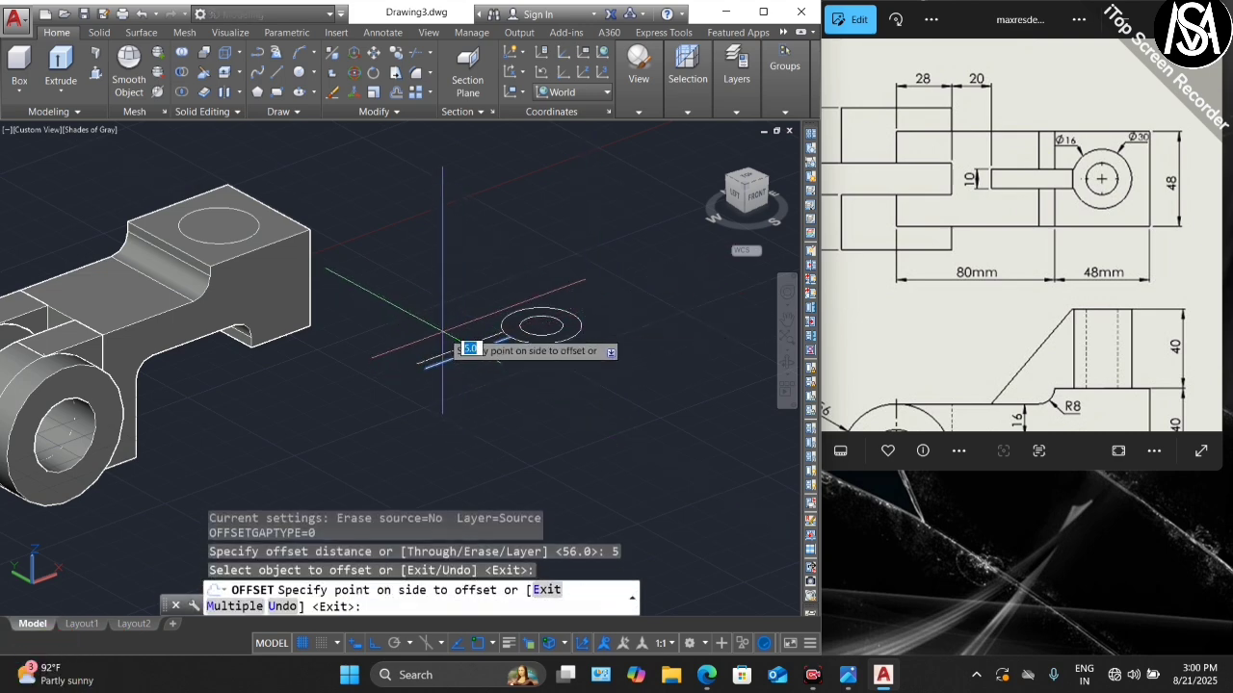
pyautogui.click(468, 335)
pyautogui.click(476, 356)
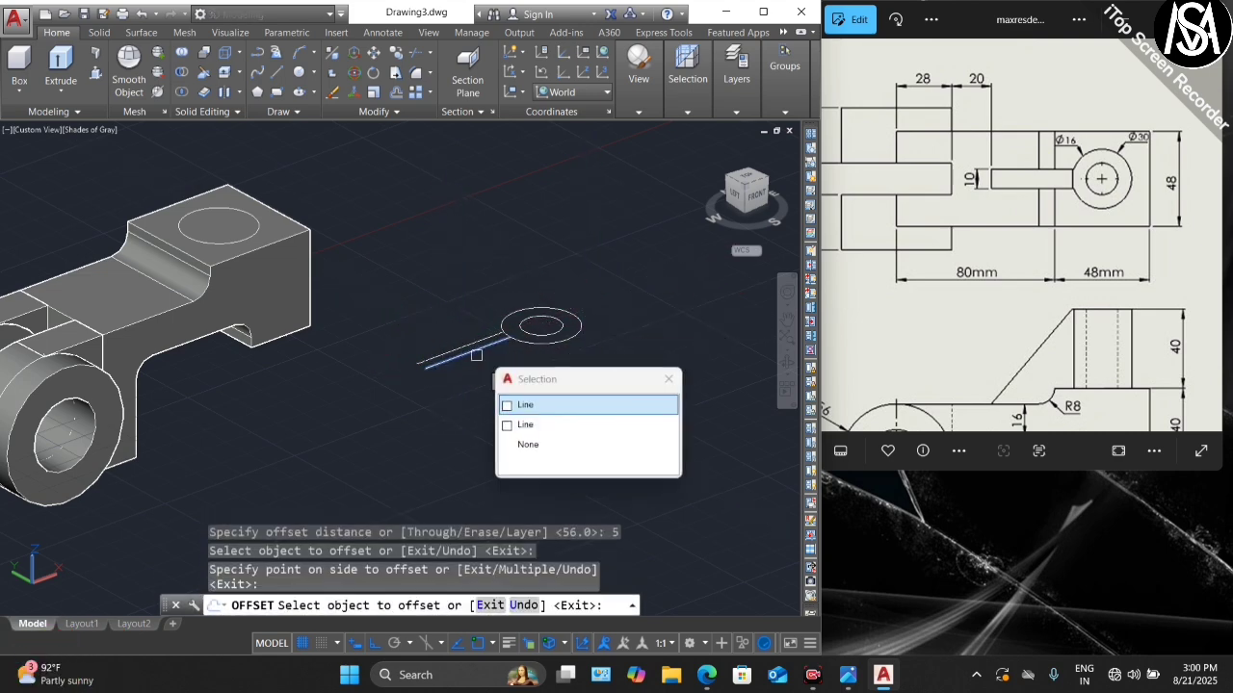
pyautogui.click(542, 405)
pyautogui.click(520, 395)
pyautogui.scroll(3, 481, 327)
pyautogui.press('Escape')
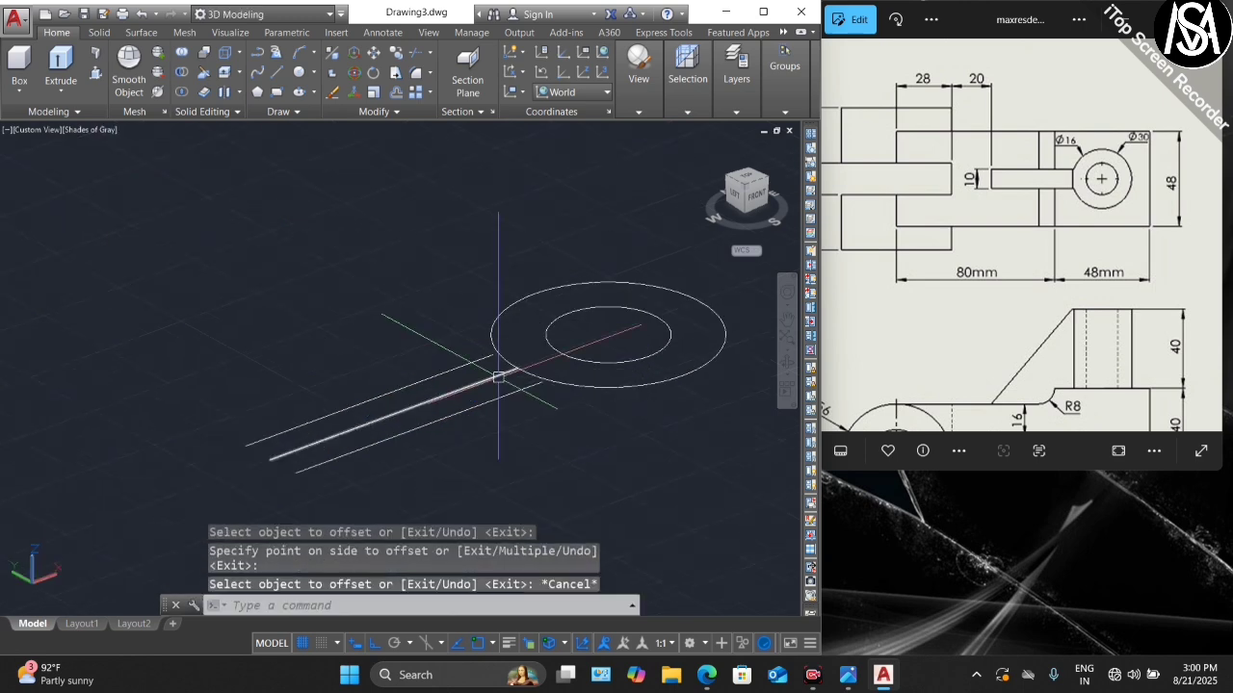
# - Delete the original middle line between the two offset lines
pyautogui.click(487, 371)
pyautogui.press('Escape')
pyautogui.click(497, 375)
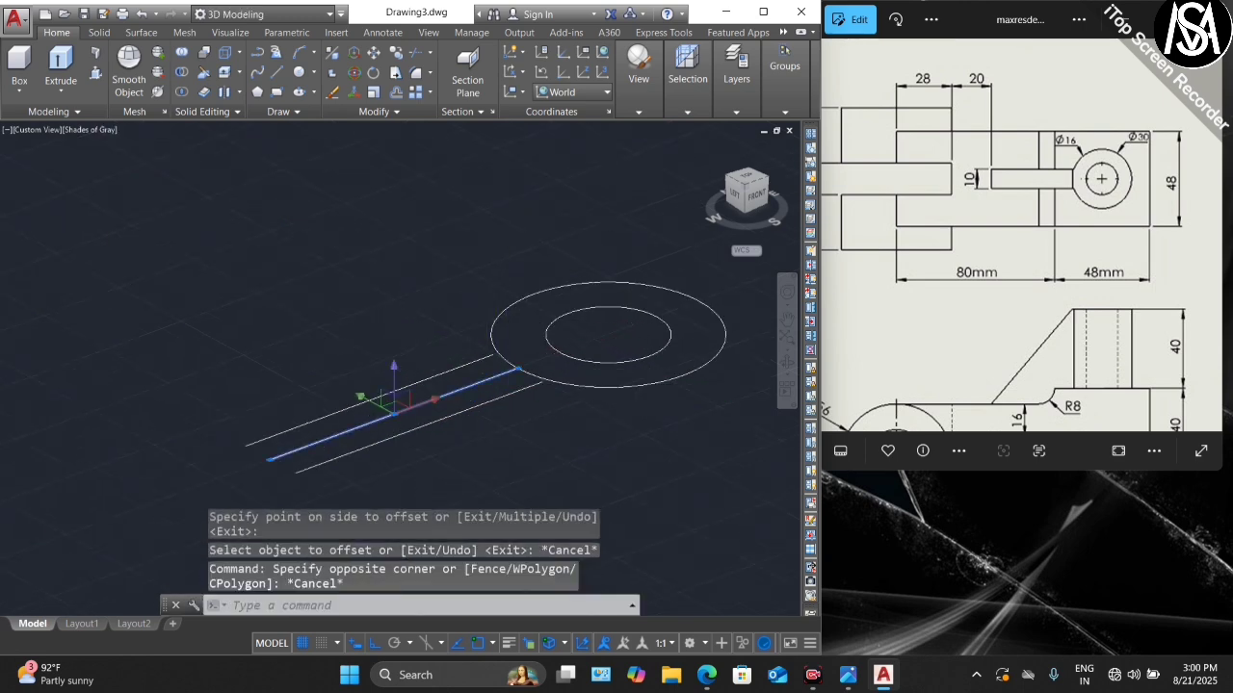
pyautogui.press('Delete')
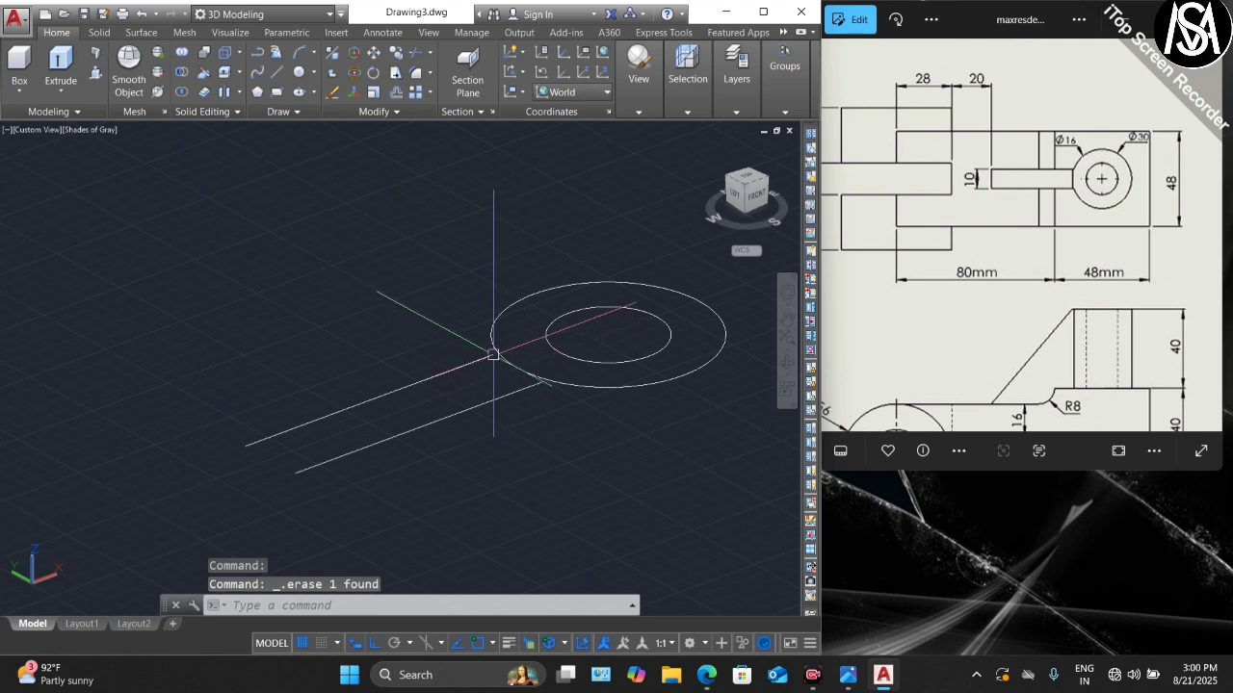
# - Extend both offset rib lines to meet the 30 mm circle
pyautogui.scroll(3, 472, 372)
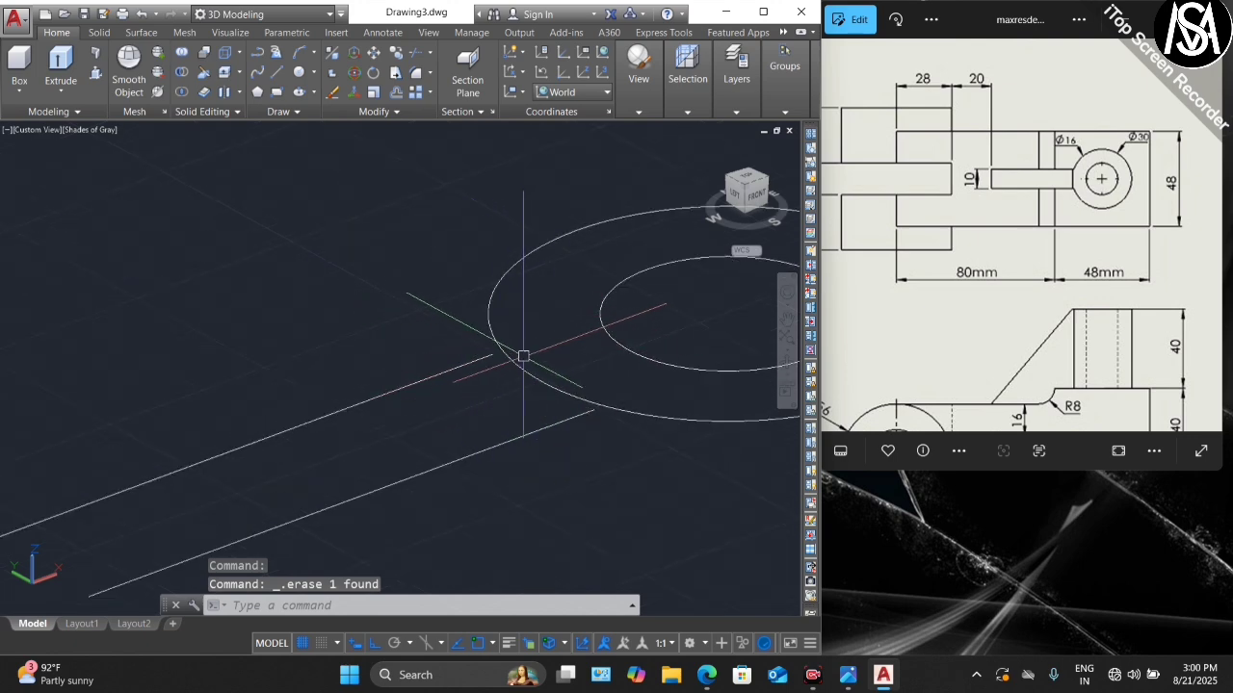
pyautogui.scroll(-2, 449, 331)
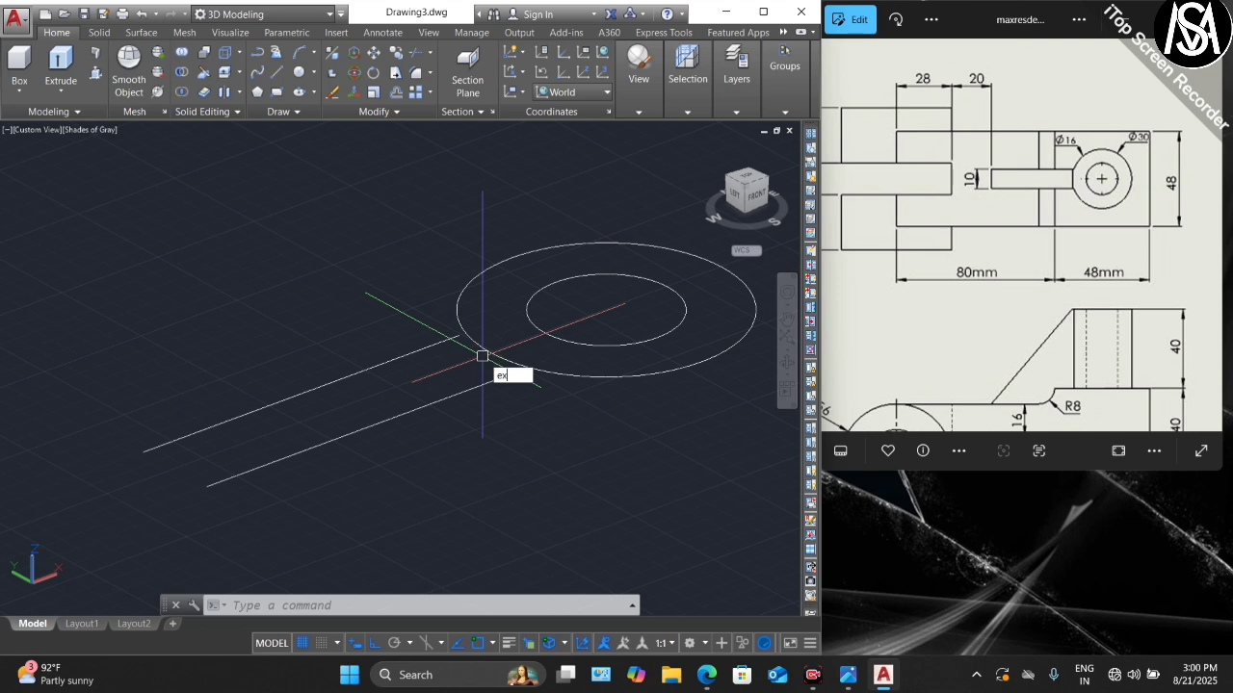
pyautogui.press('Return')
pyautogui.press('Return')
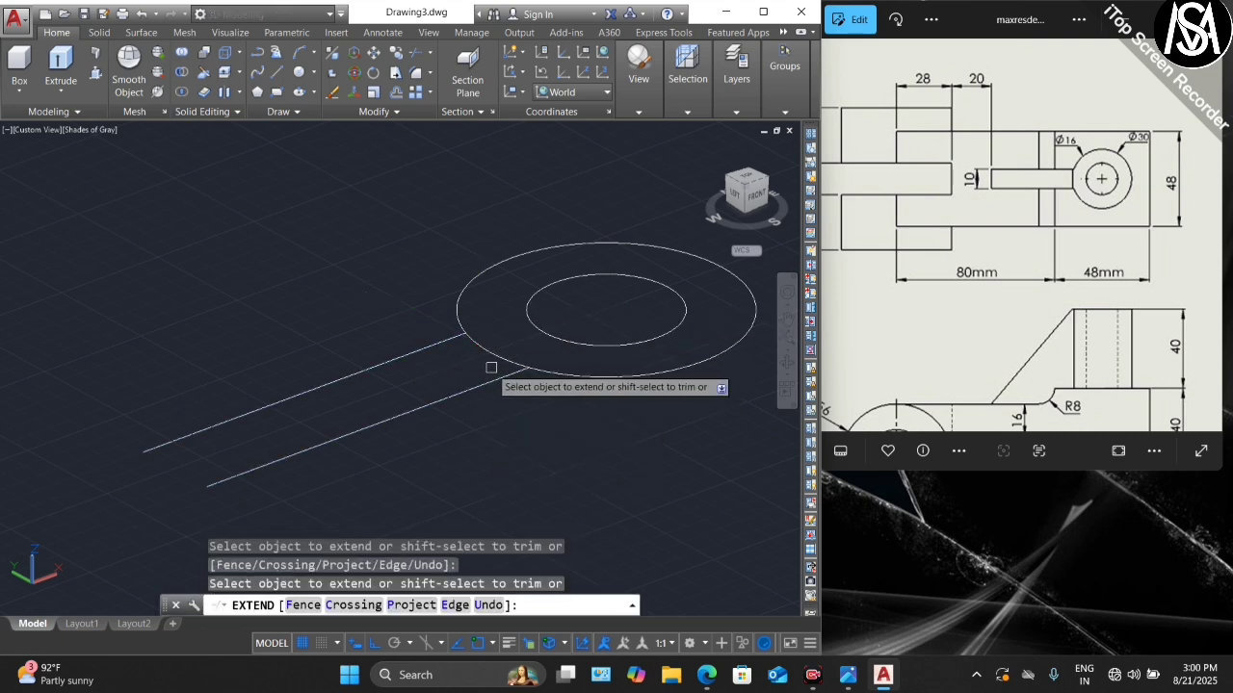
pyautogui.press('Escape')
# - Draw a line connecting the two rib lines' endpoints on the 30 mm circle
pyautogui.scroll(1, 493, 332)
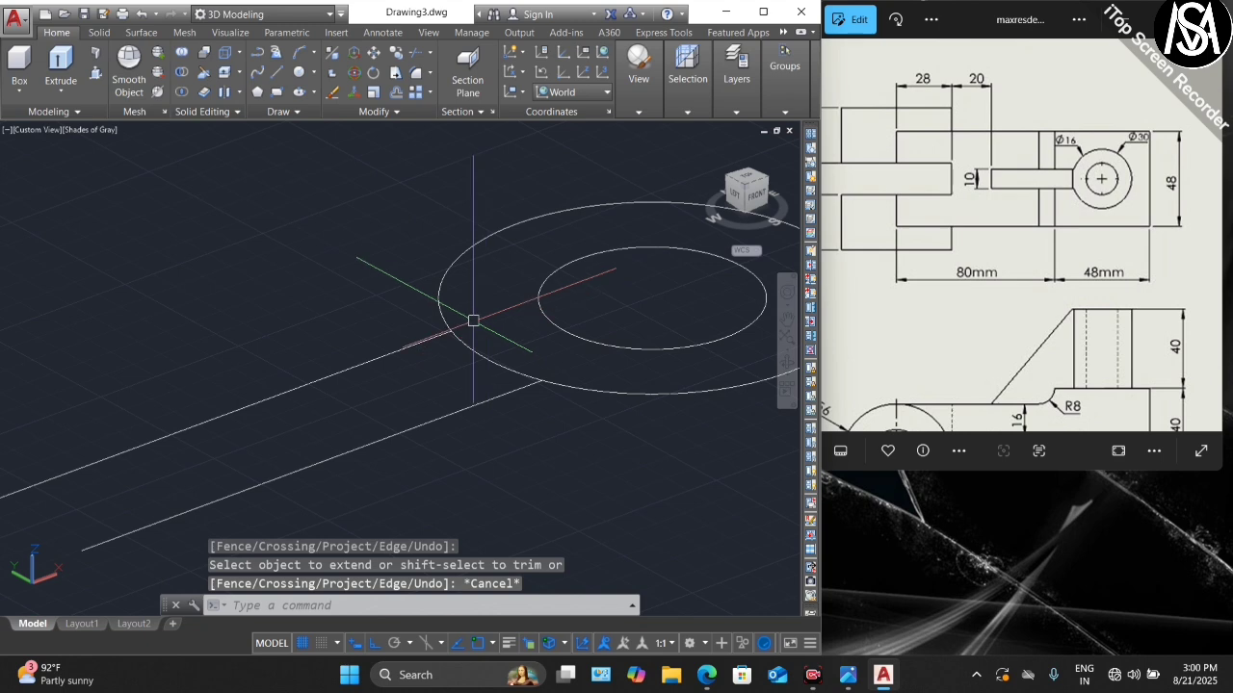
pyautogui.write('l')
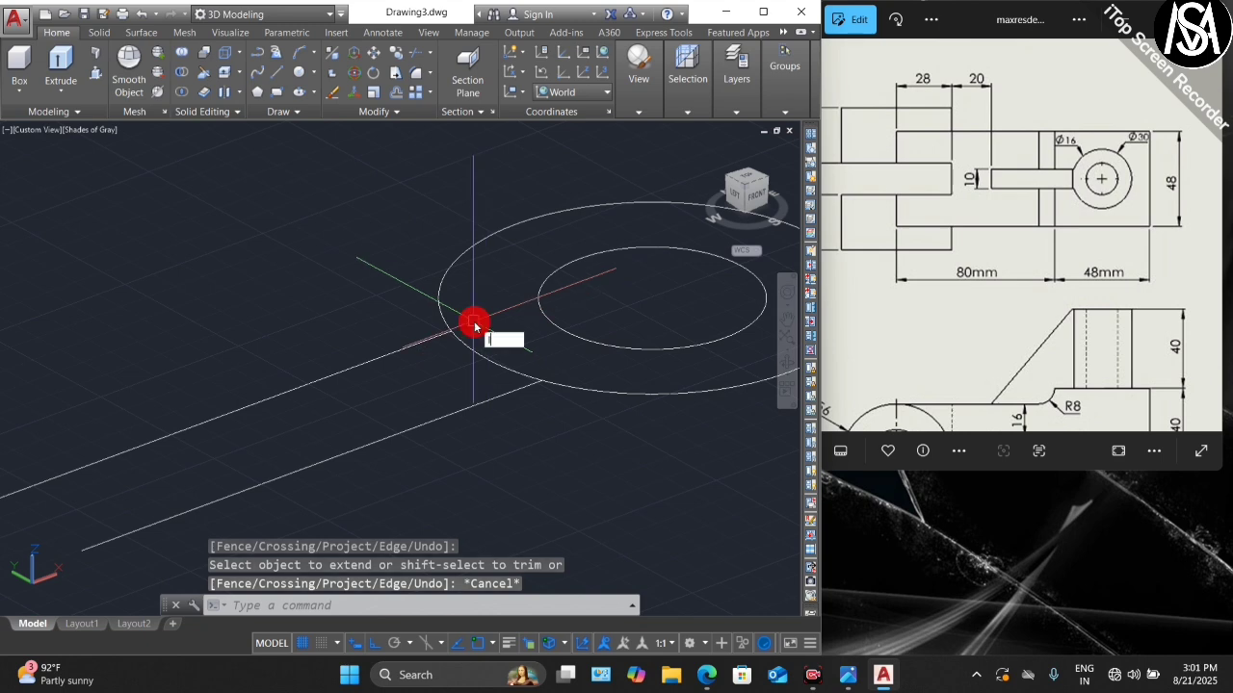
pyautogui.press('Return')
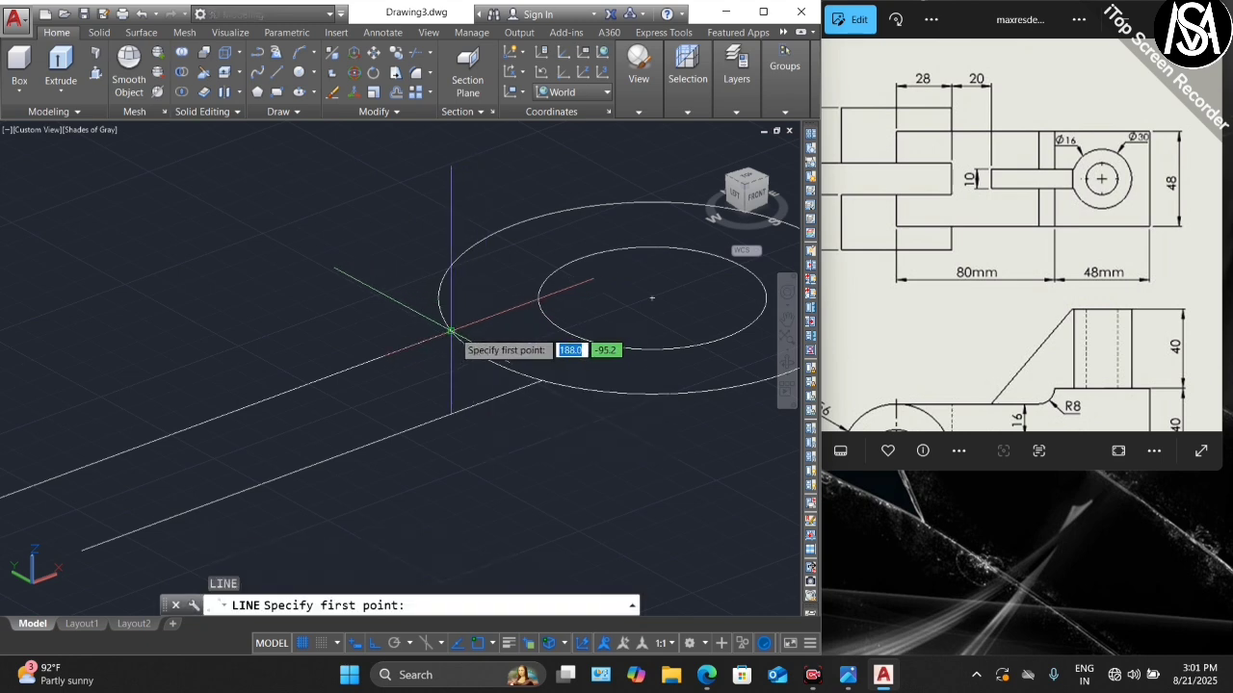
pyautogui.click(453, 332)
pyautogui.click(514, 388)
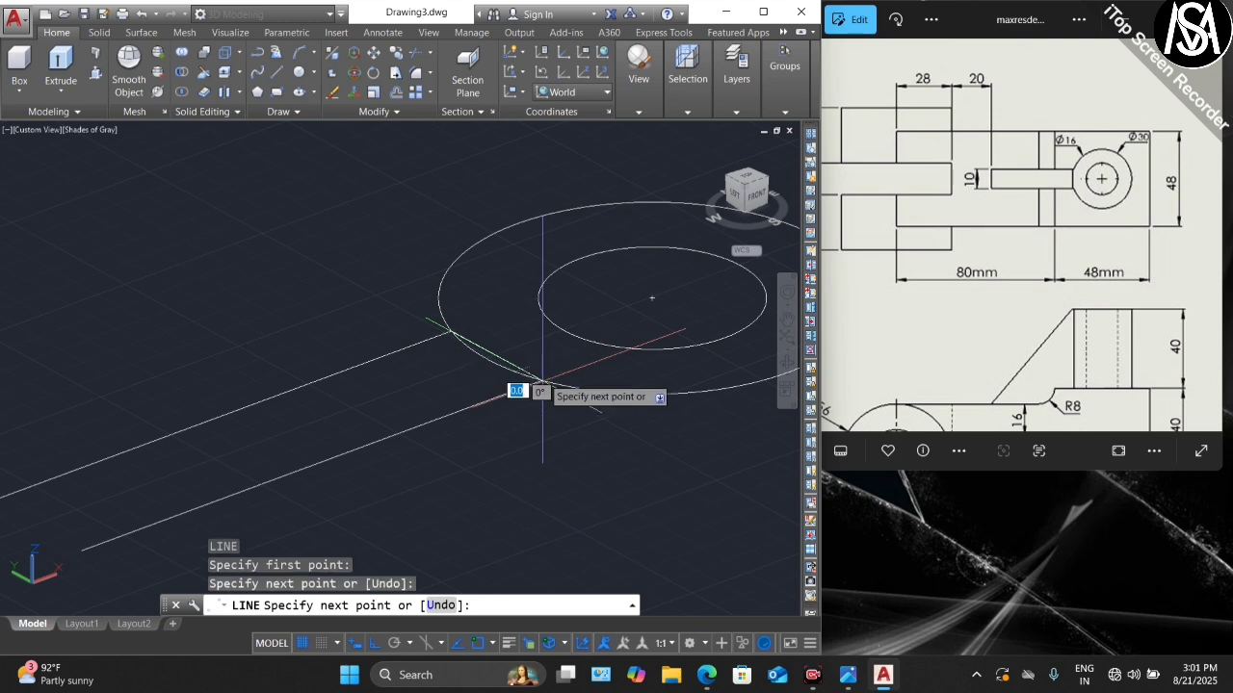
pyautogui.press('Return')
# - Close the rib outline with a line between the two free ends away from the circle
pyautogui.scroll(-3, 490, 355)
pyautogui.scroll(5, 489, 355)
pyautogui.press('Return')
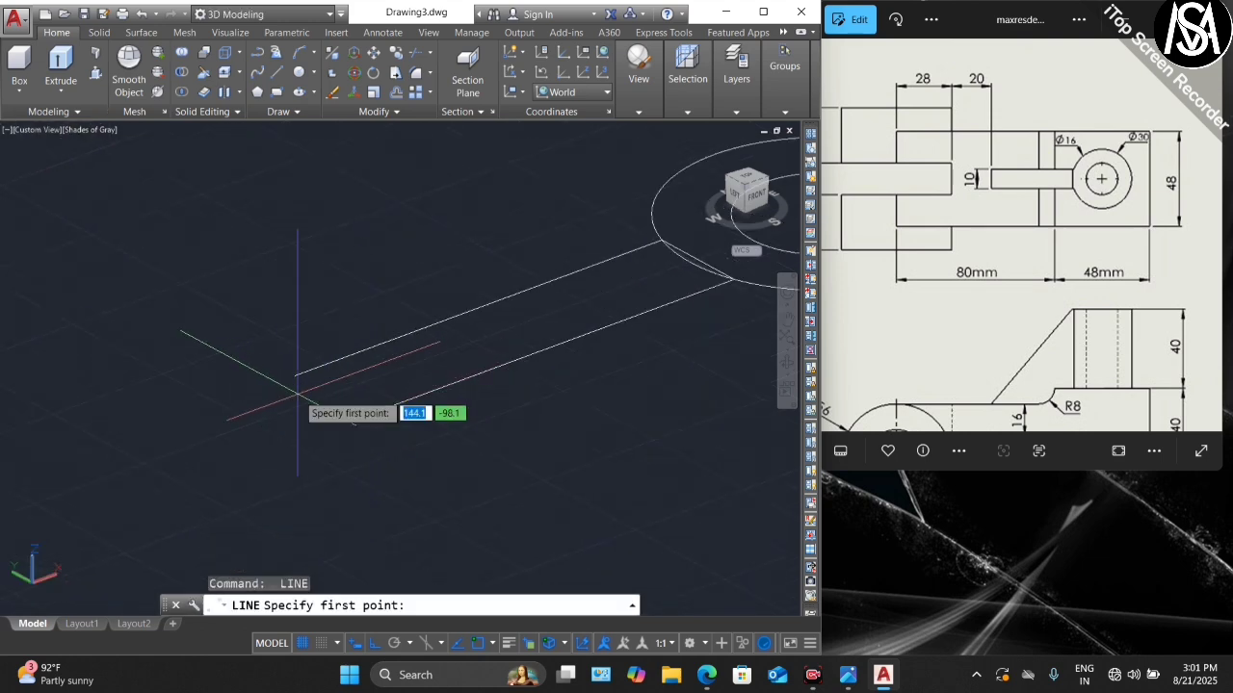
pyautogui.click(297, 373)
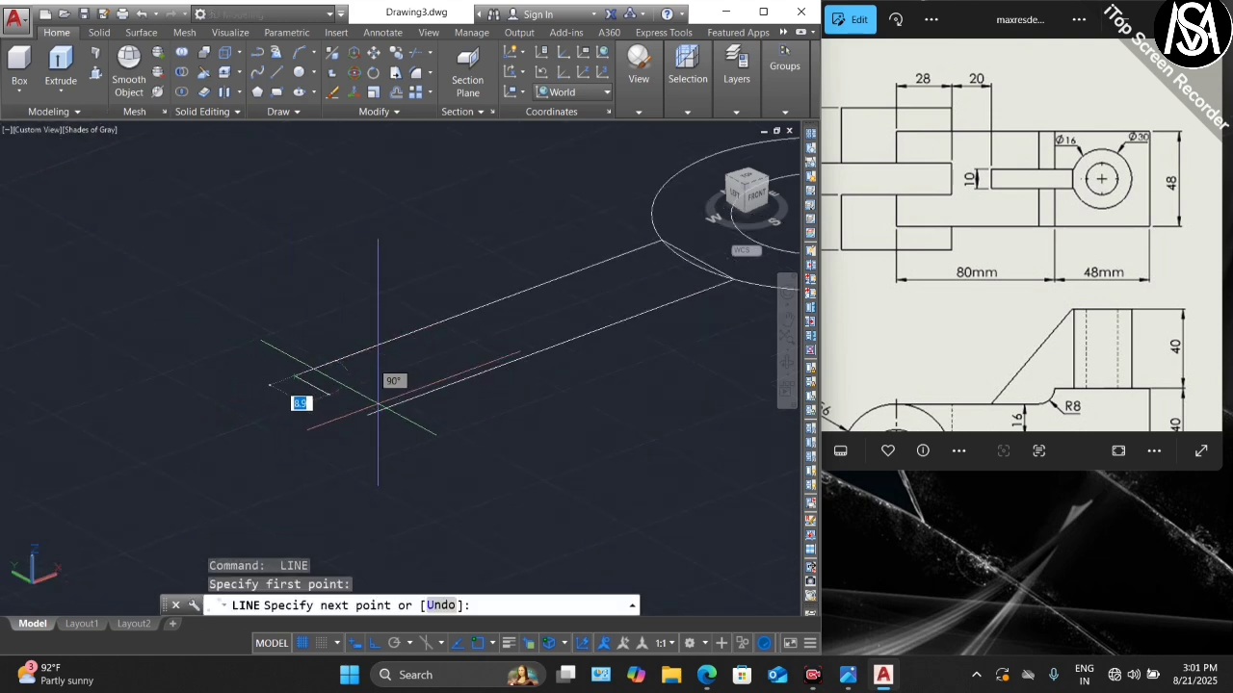
pyautogui.click(367, 415)
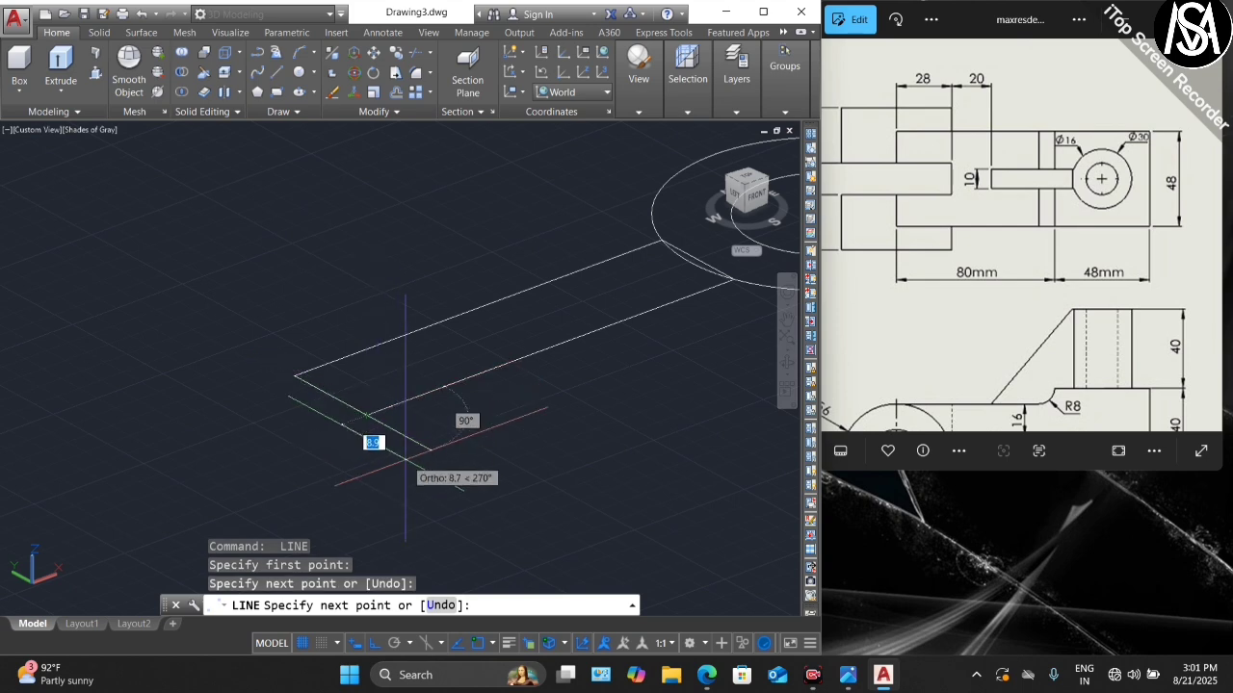
pyautogui.press('Escape')
# - Join the four rib outline lines into a single closed polyline
pyautogui.scroll(-2, 382, 457)
pyautogui.scroll(4, 545, 371)
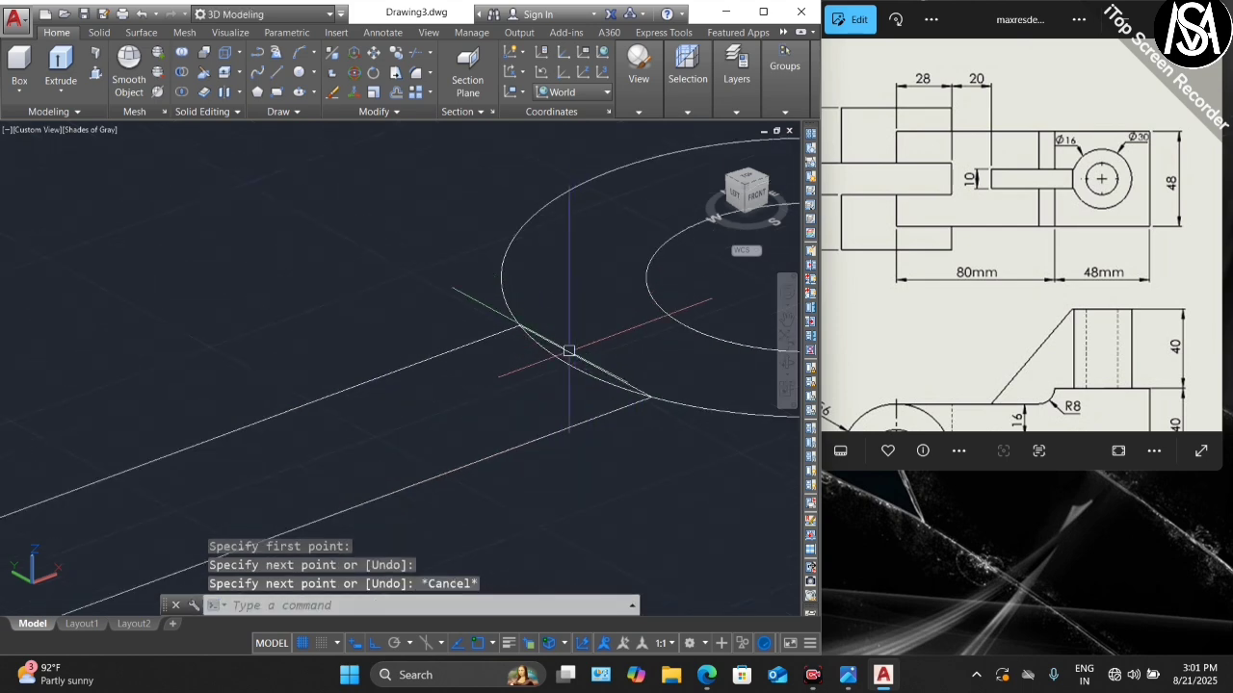
pyautogui.click(551, 343)
pyautogui.click(417, 363)
pyautogui.scroll(-4, 428, 279)
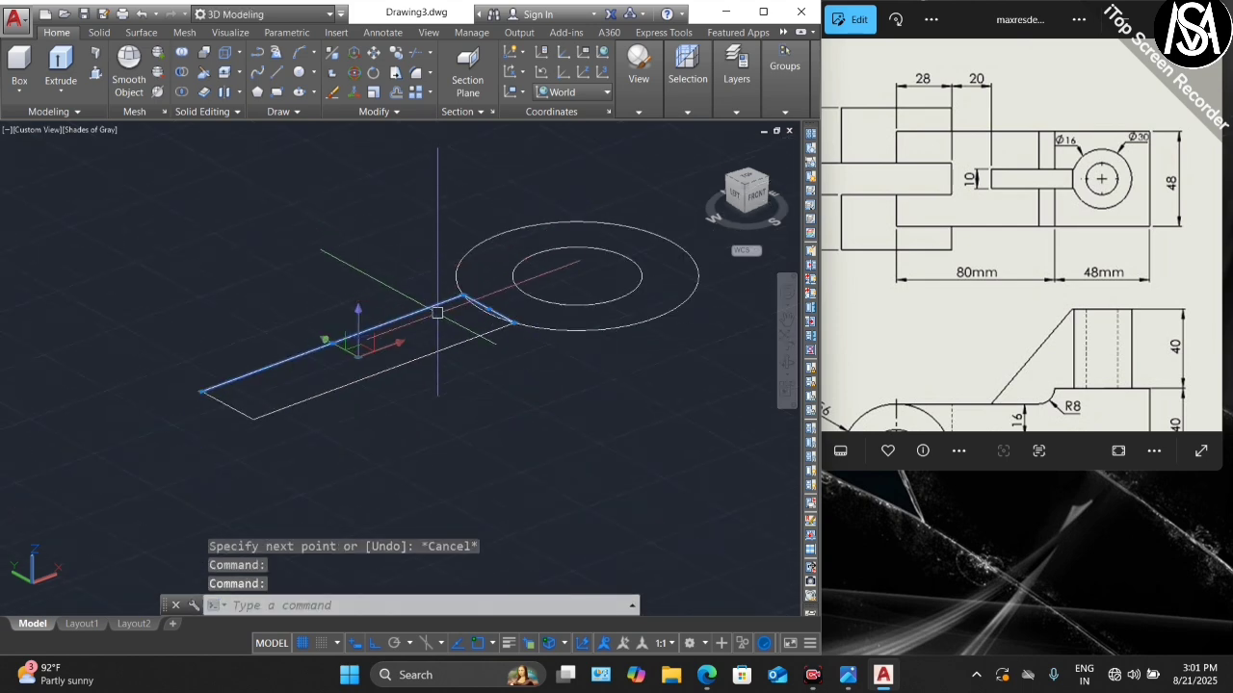
pyautogui.click(448, 348)
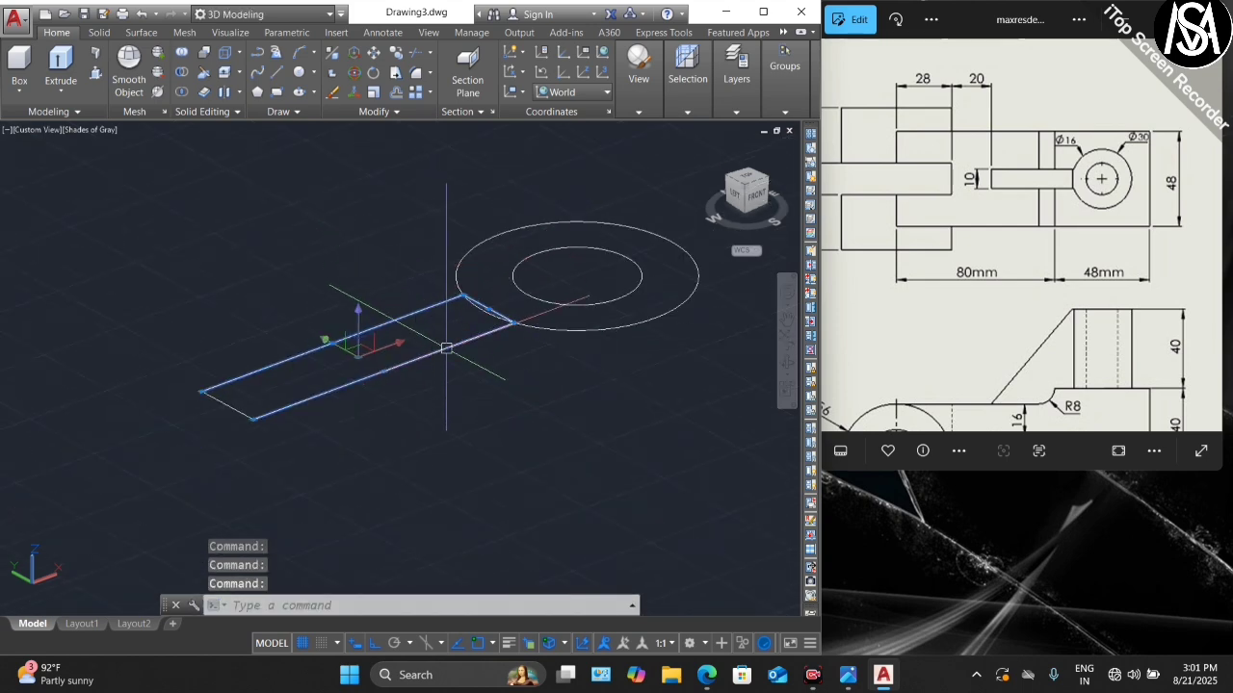
pyautogui.click(228, 405)
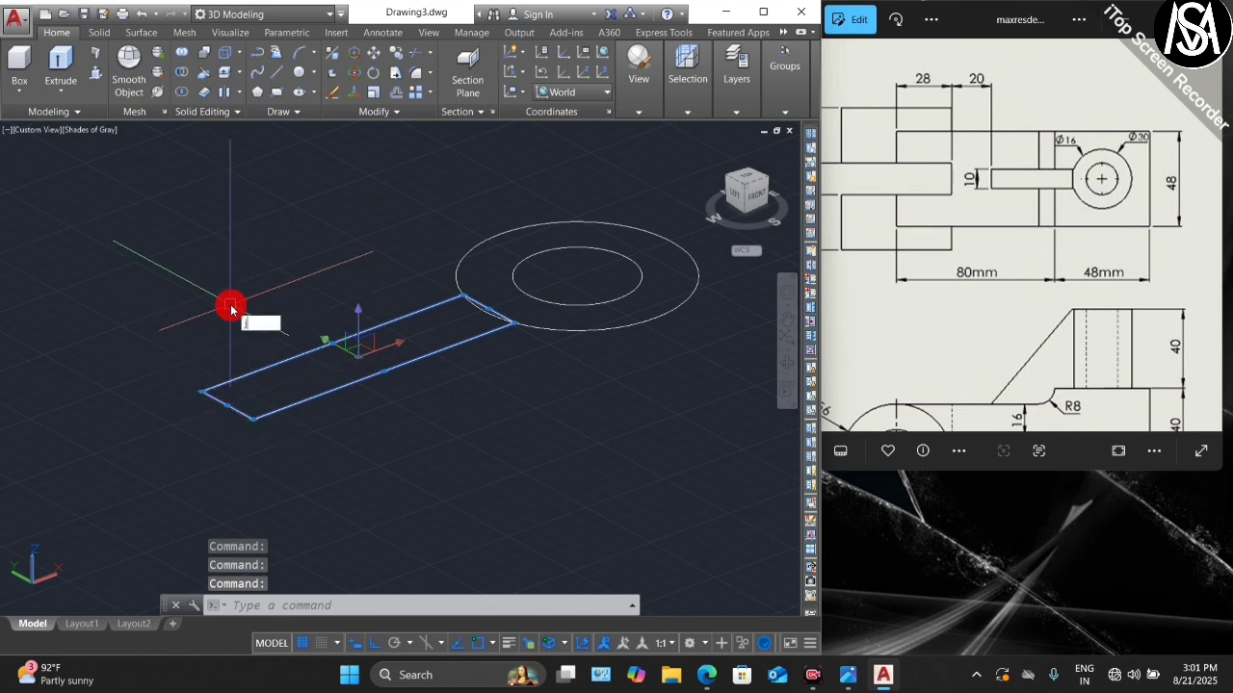
pyautogui.write('j')
pyautogui.press('Return')
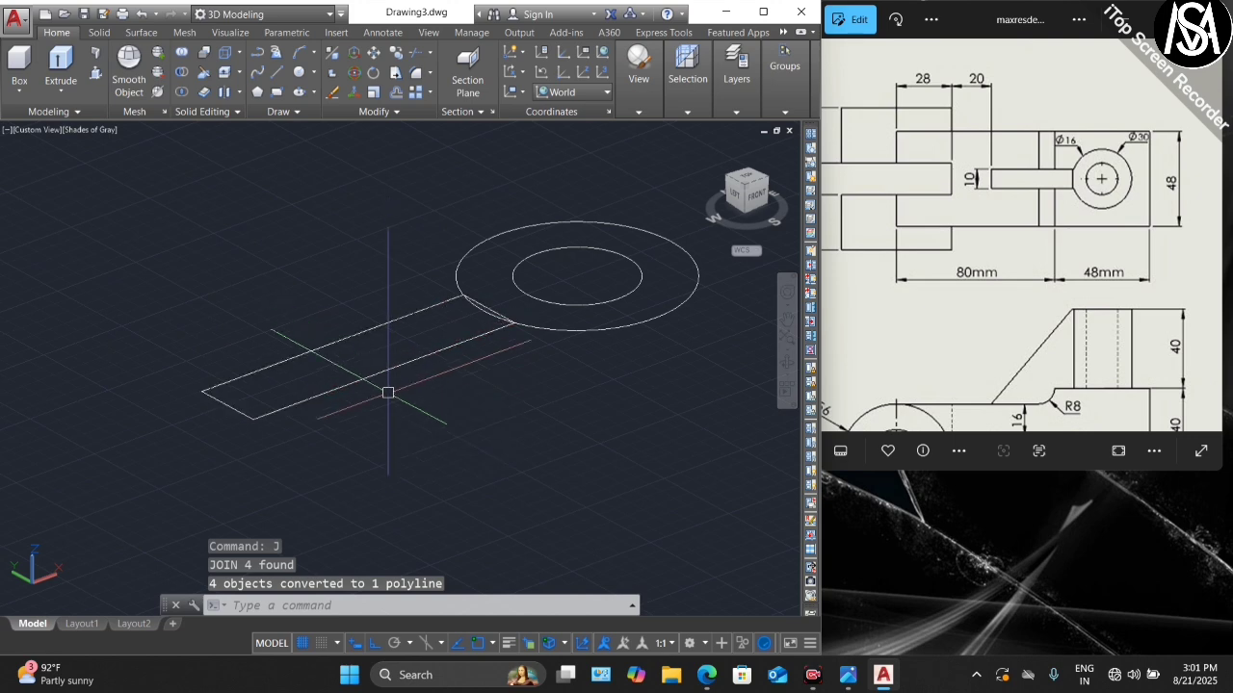
pyautogui.scroll(-6, 387, 393)
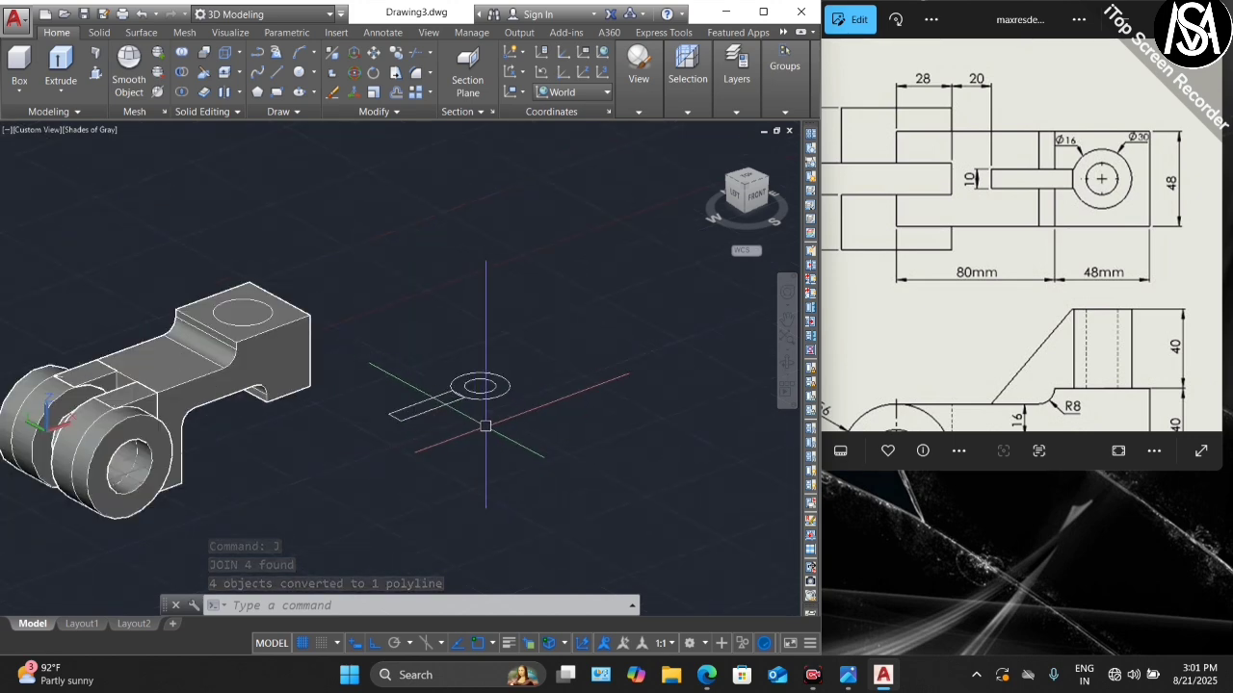
pyautogui.scroll(2, 486, 426)
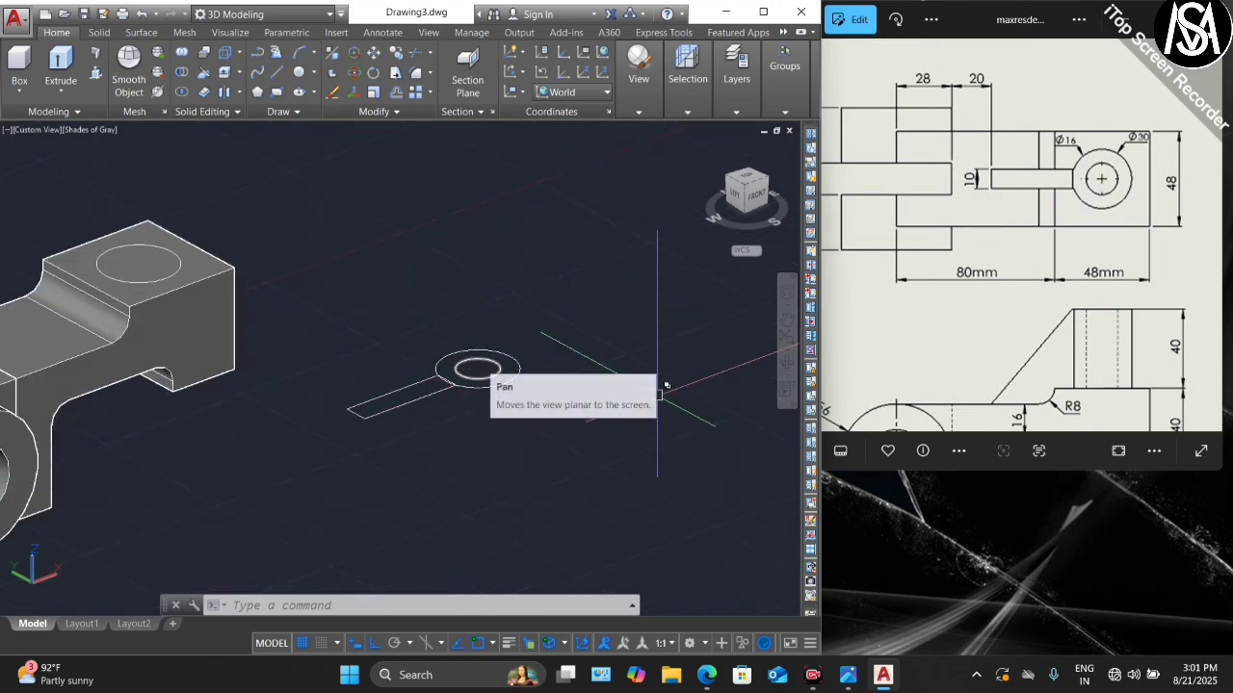
pyautogui.scroll(-1, 991, 87)
pyautogui.scroll(1, 1036, 267)
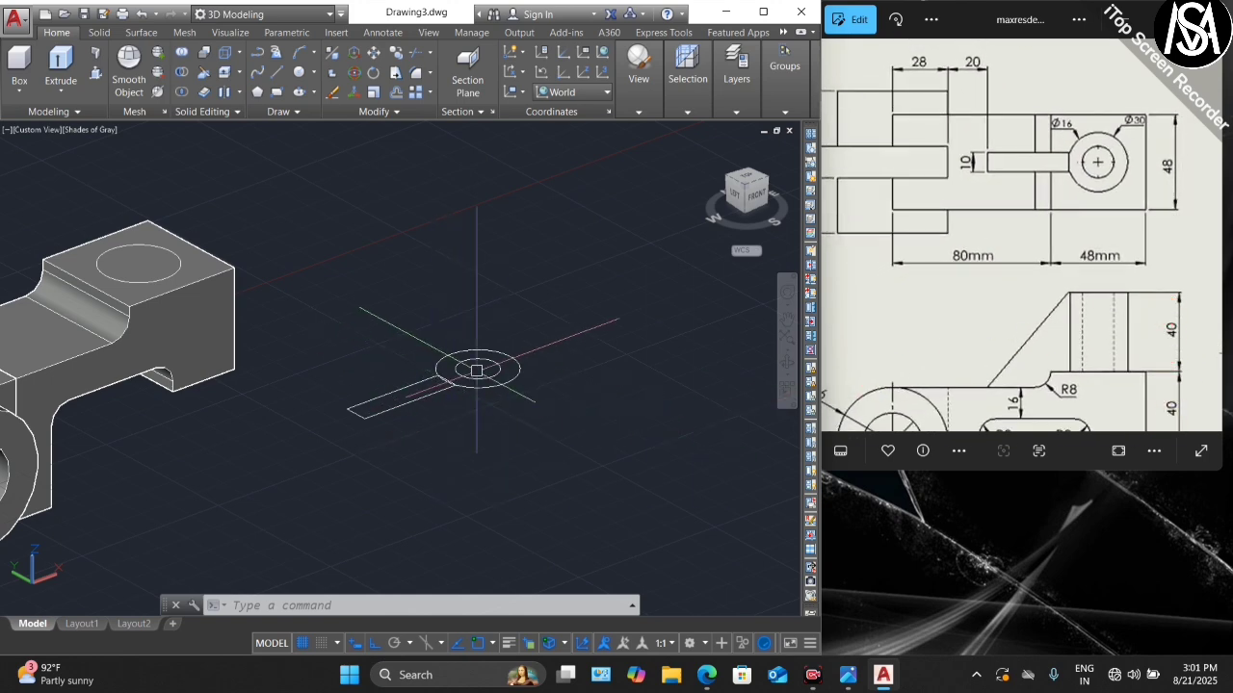
# - Press-pull the ring between the 16 mm and 30 mm circles up 40 mm to form the hollow boss
pyautogui.click(96, 71)
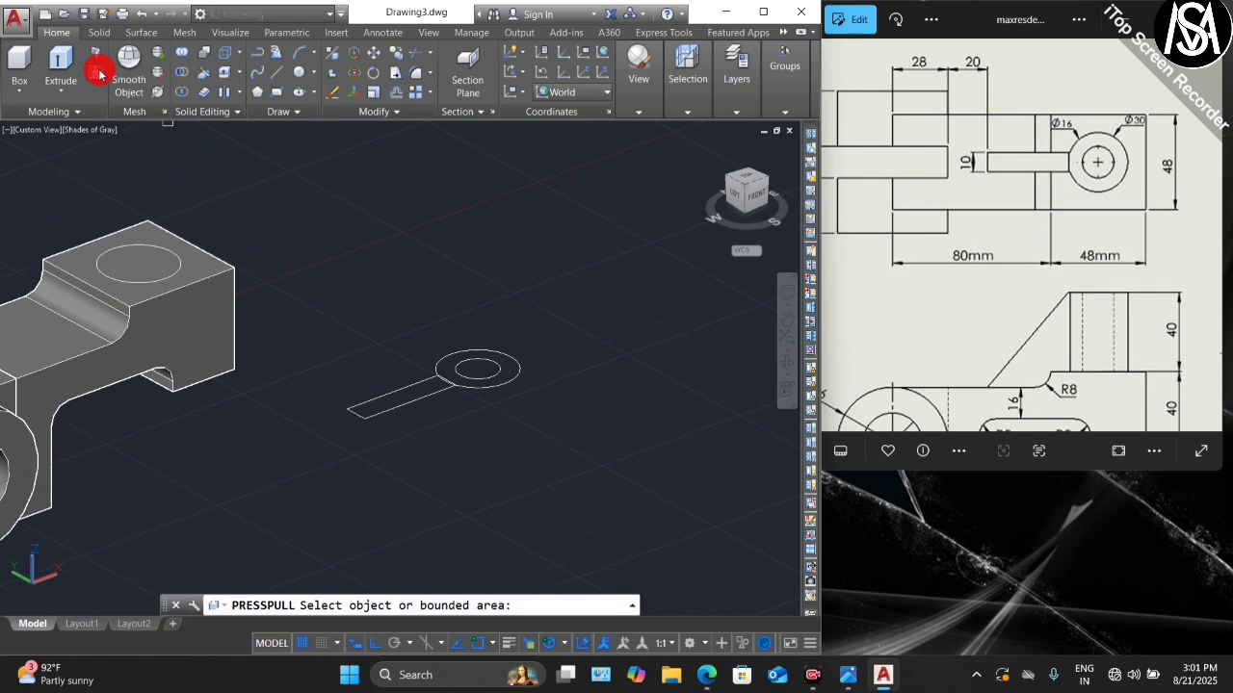
pyautogui.click(506, 370)
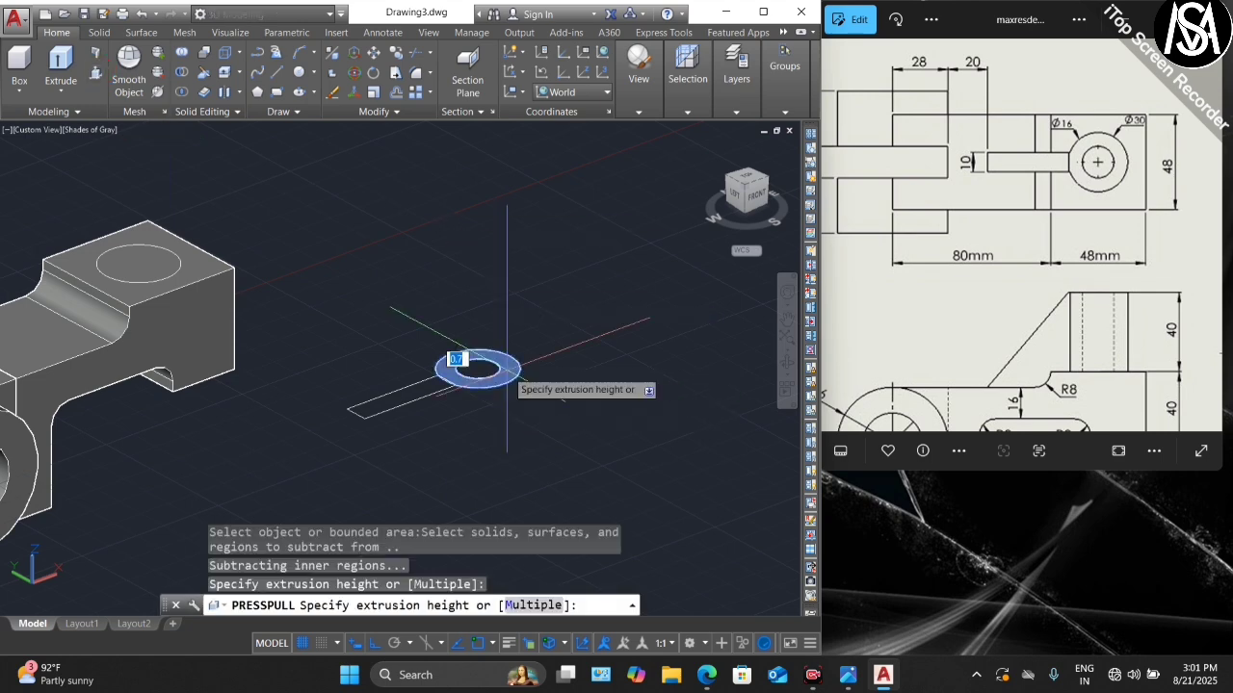
pyautogui.click(488, 253)
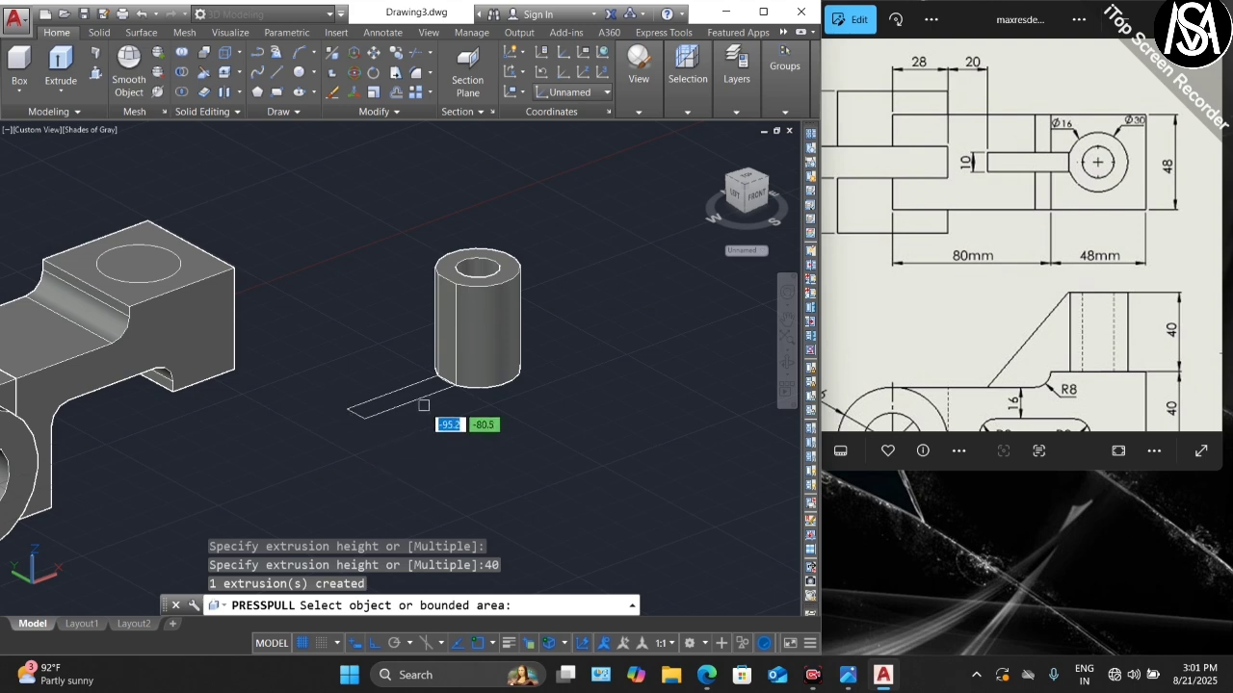
pyautogui.scroll(-2, 443, 275)
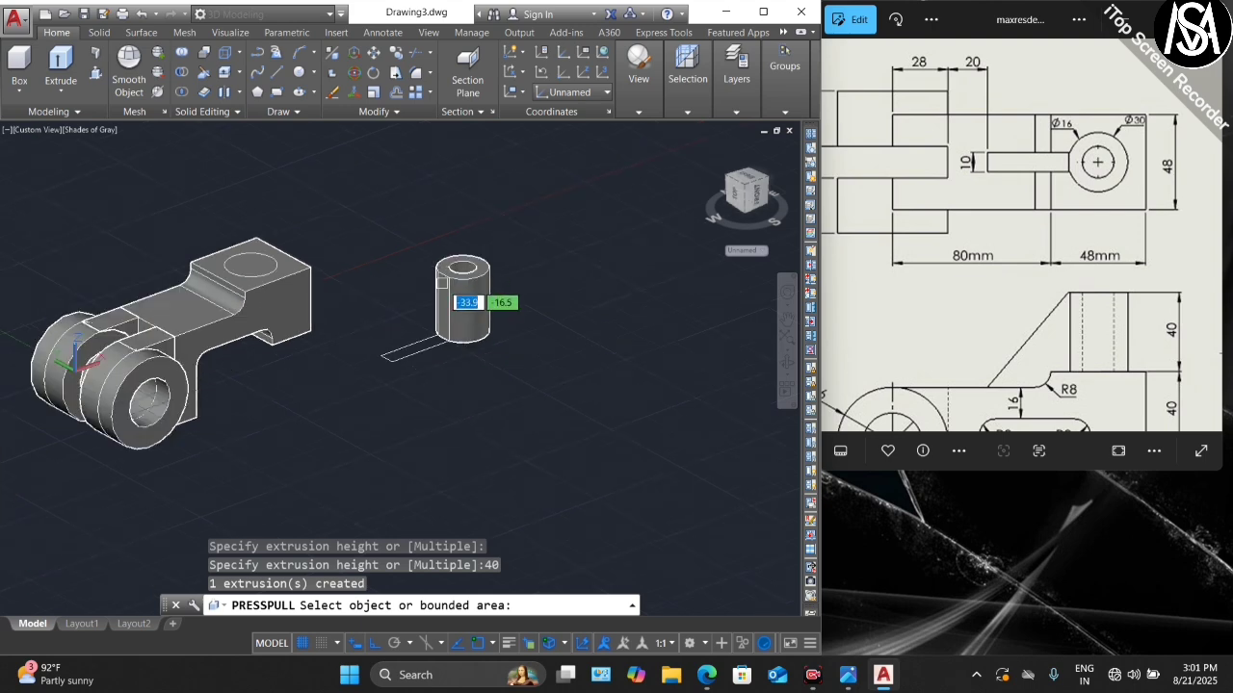
pyautogui.press('Escape')
# - Move the boss with its circles and rib outline onto the matching circle on the body's raised top face
pyautogui.click(496, 235)
pyautogui.click(371, 440)
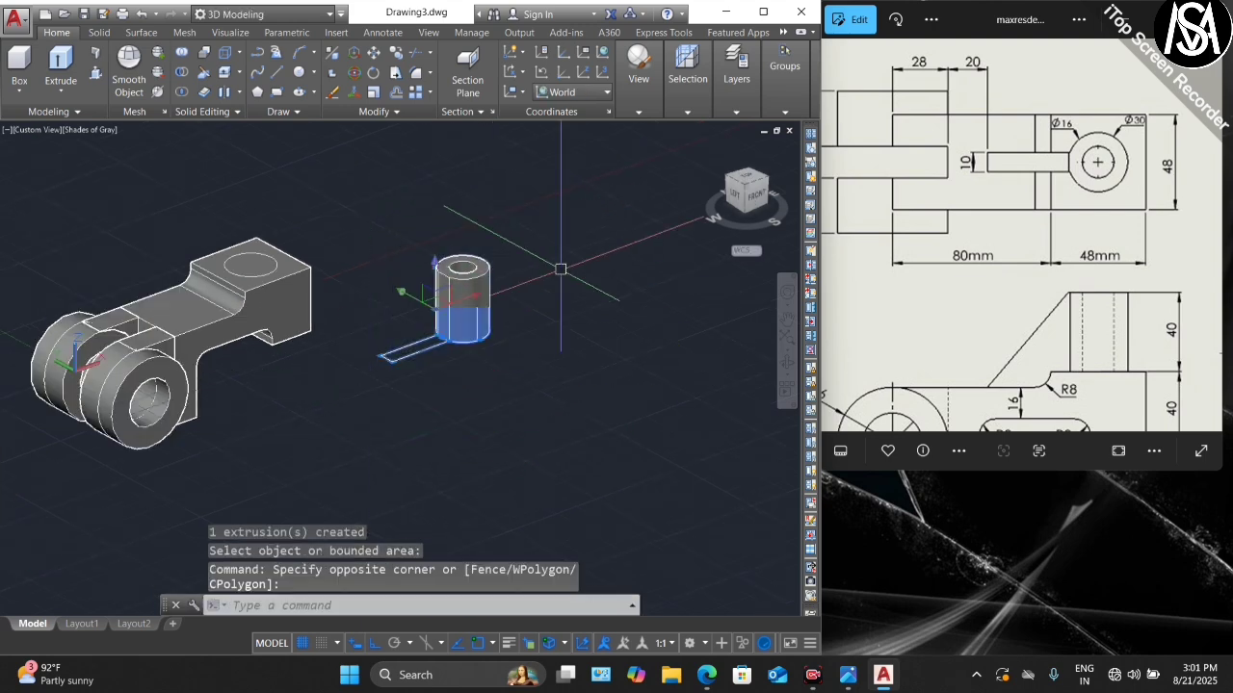
pyautogui.click(788, 358)
pyautogui.moveTo(770, 357); pyautogui.dragTo(666, 371)
pyautogui.press('Return')
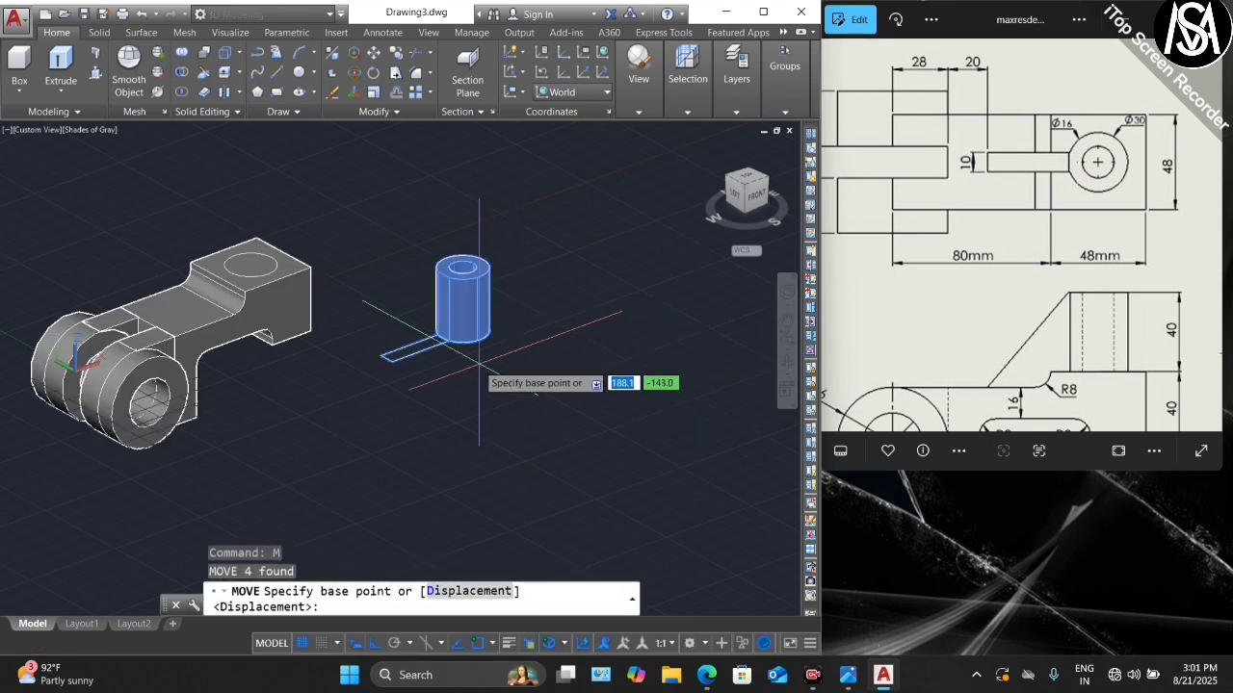
pyautogui.scroll(5, 441, 337)
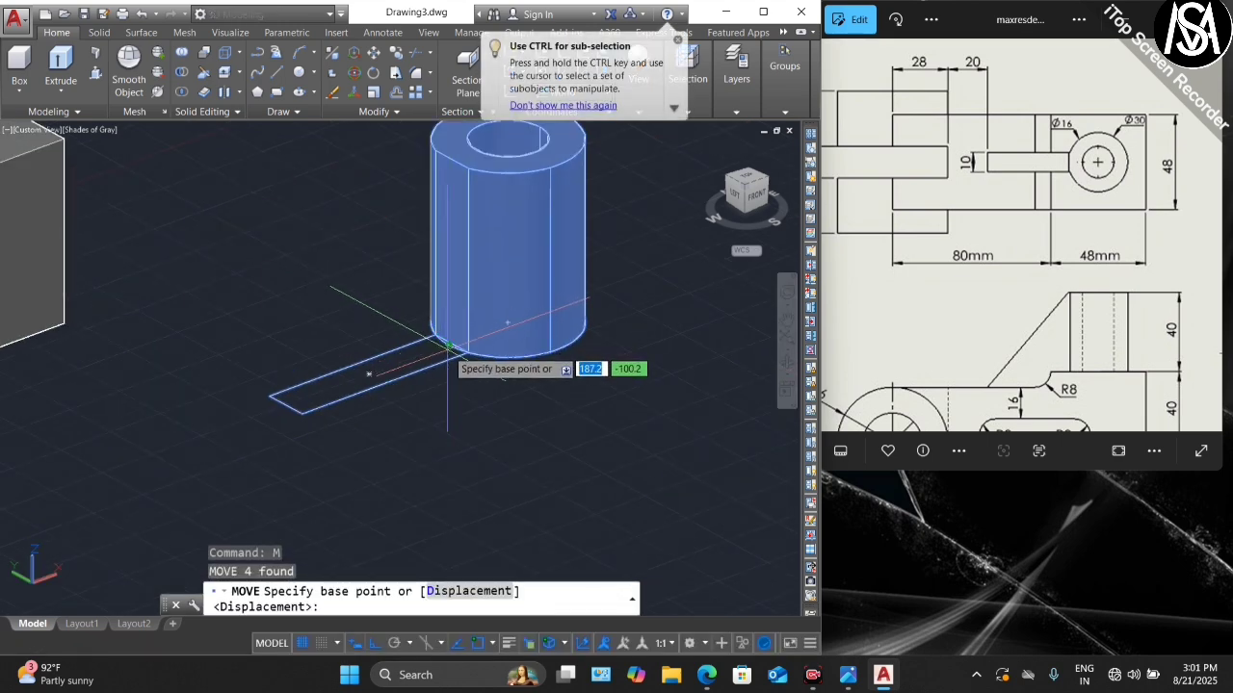
pyautogui.scroll(3, 445, 344)
pyautogui.click(449, 344)
pyautogui.scroll(-5, 488, 385)
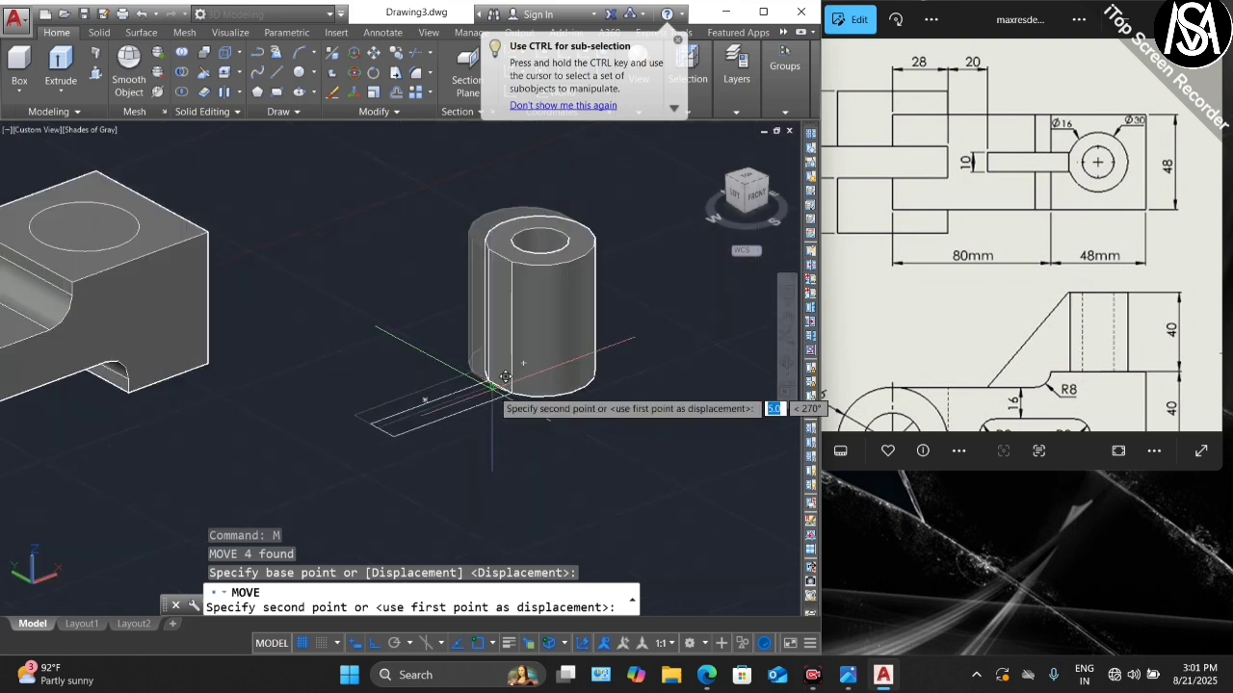
pyautogui.scroll(5, 147, 202)
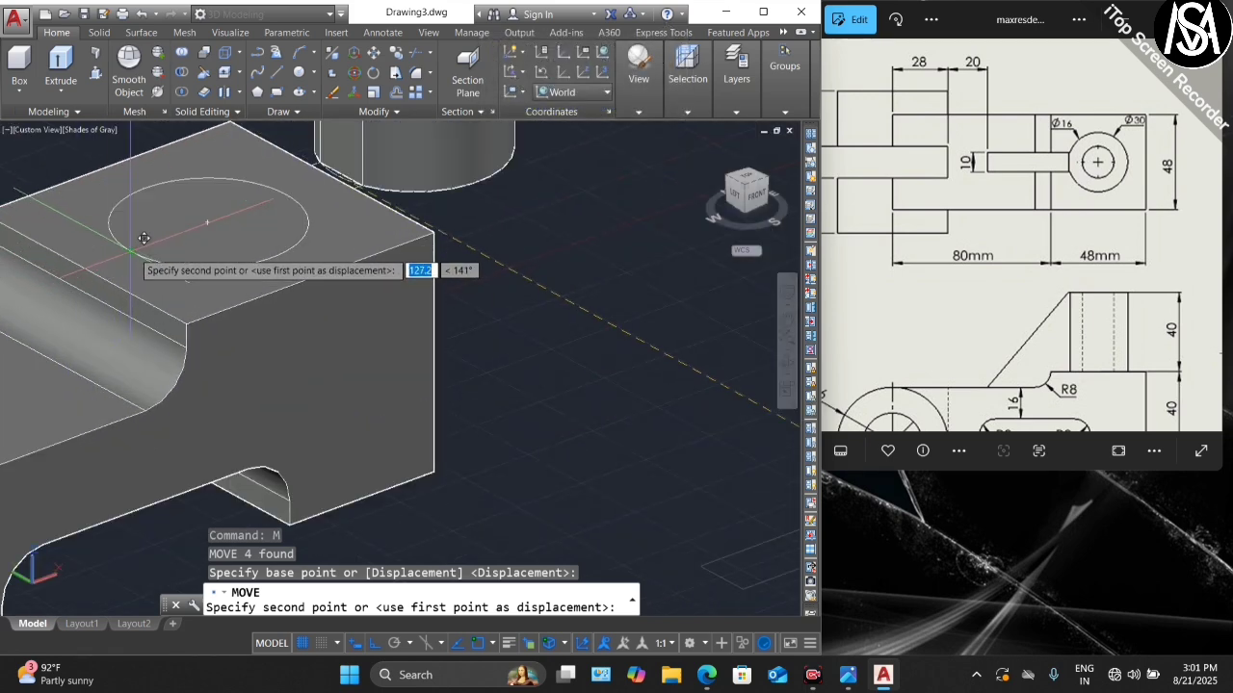
pyautogui.click(144, 244)
pyautogui.scroll(-4, 425, 255)
pyautogui.scroll(-5, 426, 260)
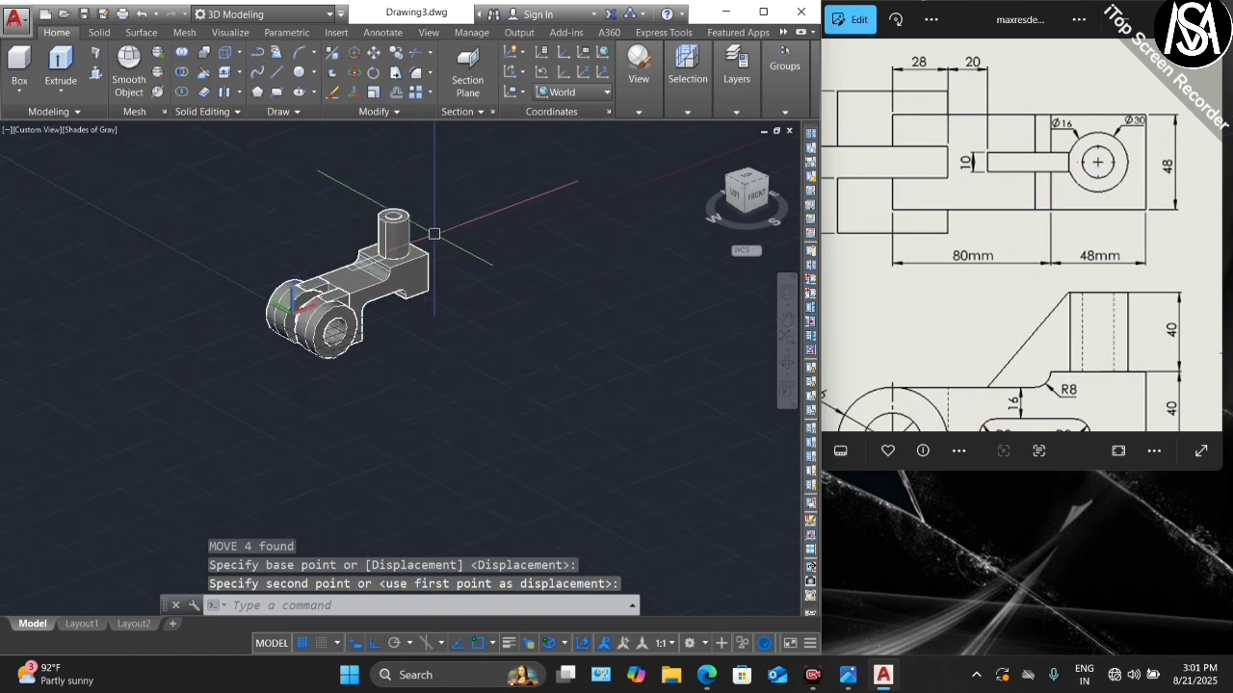
# - Extrude the closed rib polyline downward to the level of the body's lower top face
pyautogui.scroll(4, 430, 253)
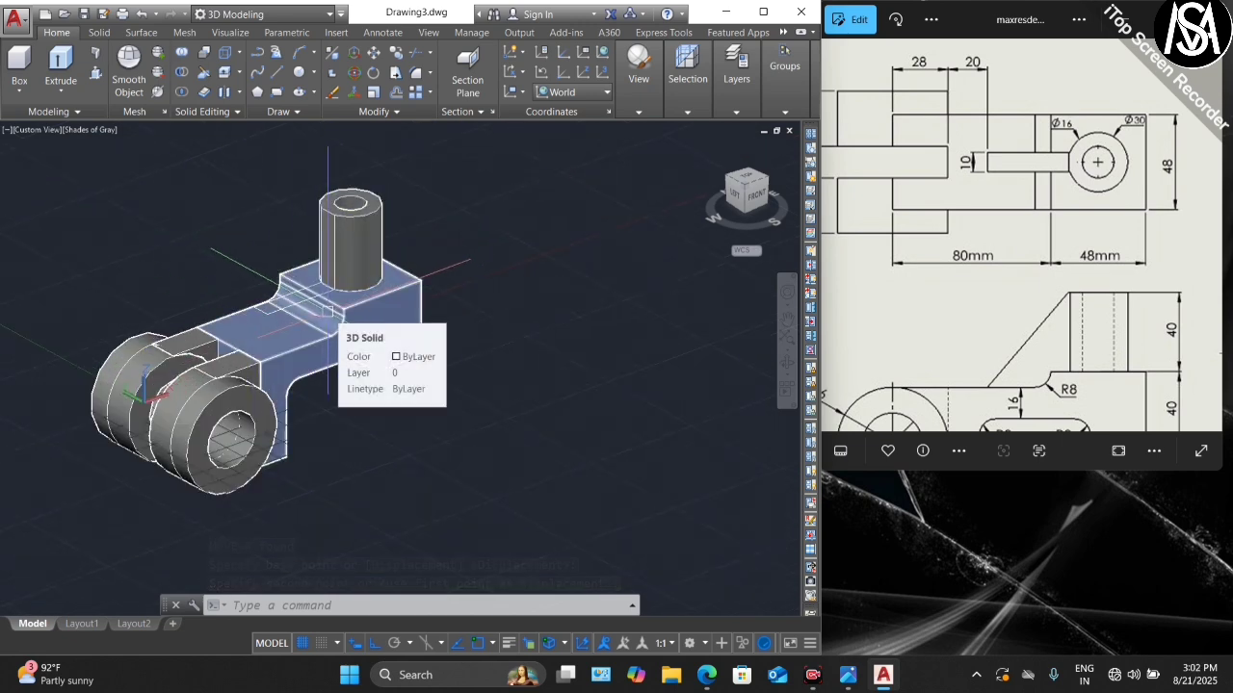
pyautogui.click(60, 69)
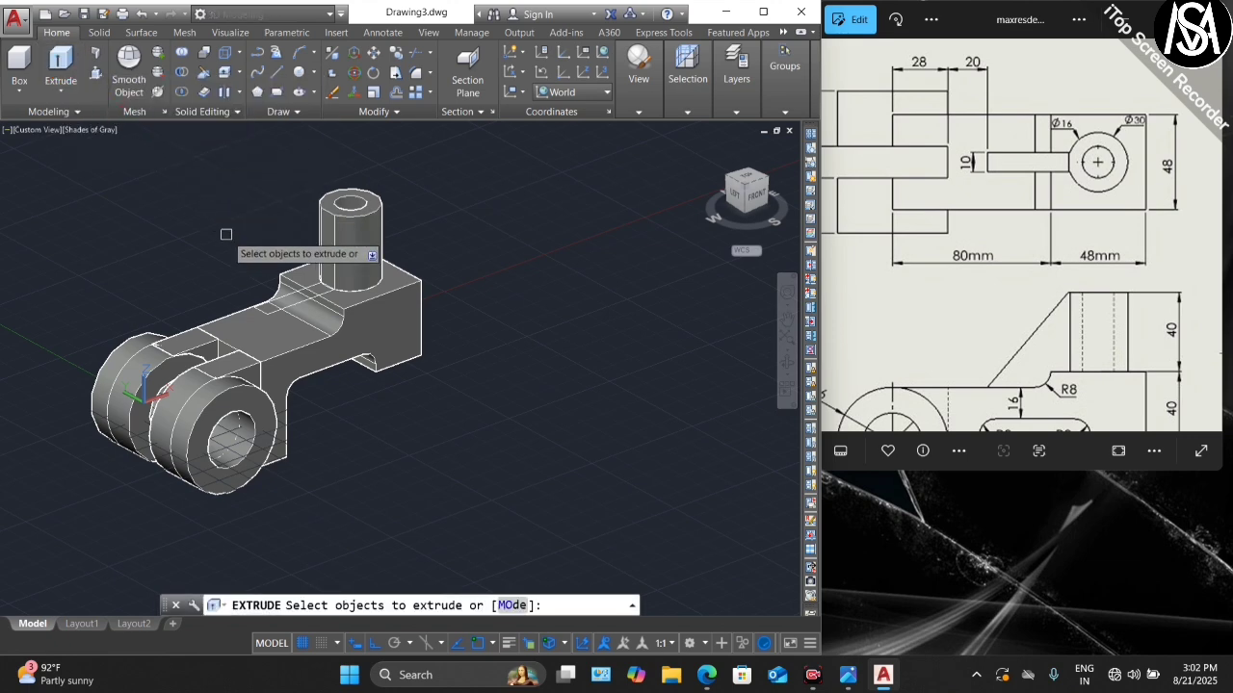
pyautogui.scroll(5, 285, 296)
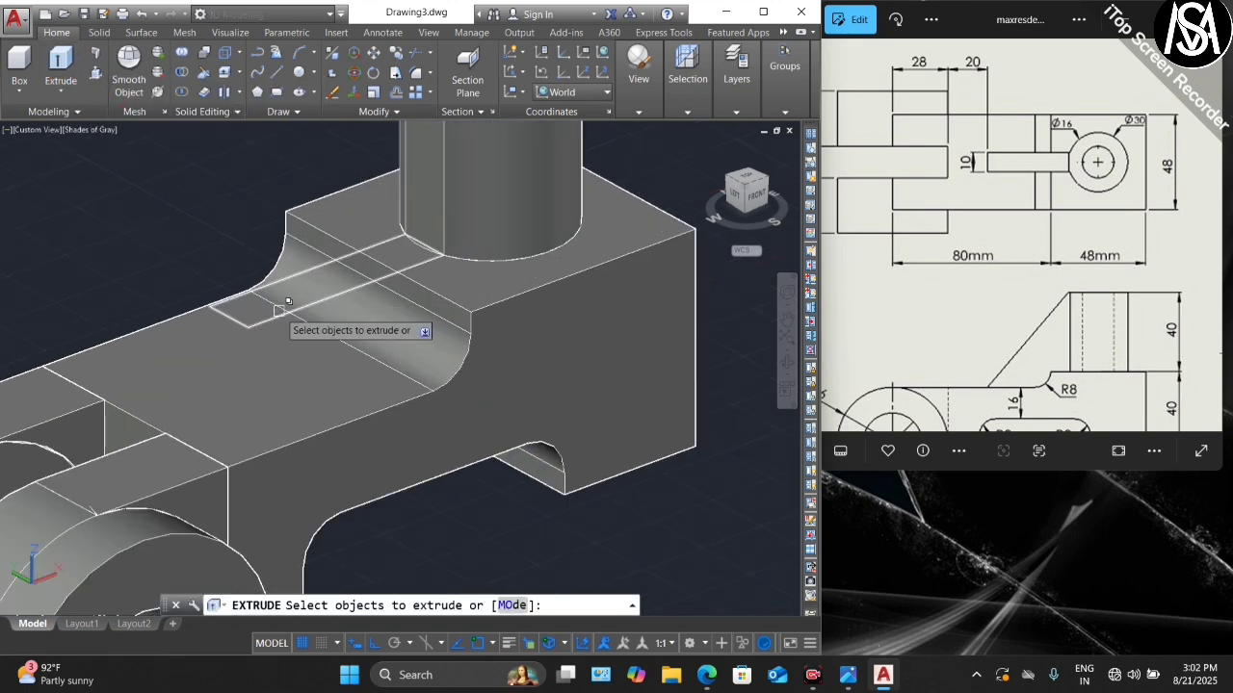
pyautogui.click(279, 309)
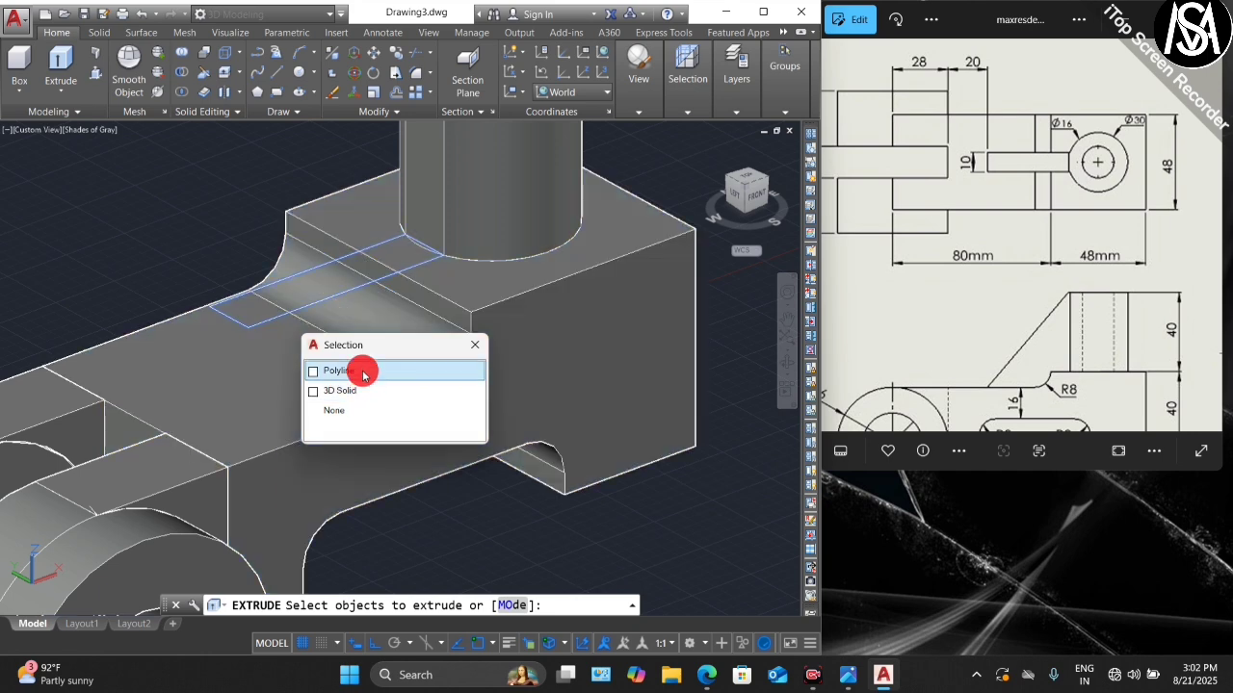
pyautogui.click(363, 375)
pyautogui.press('Return')
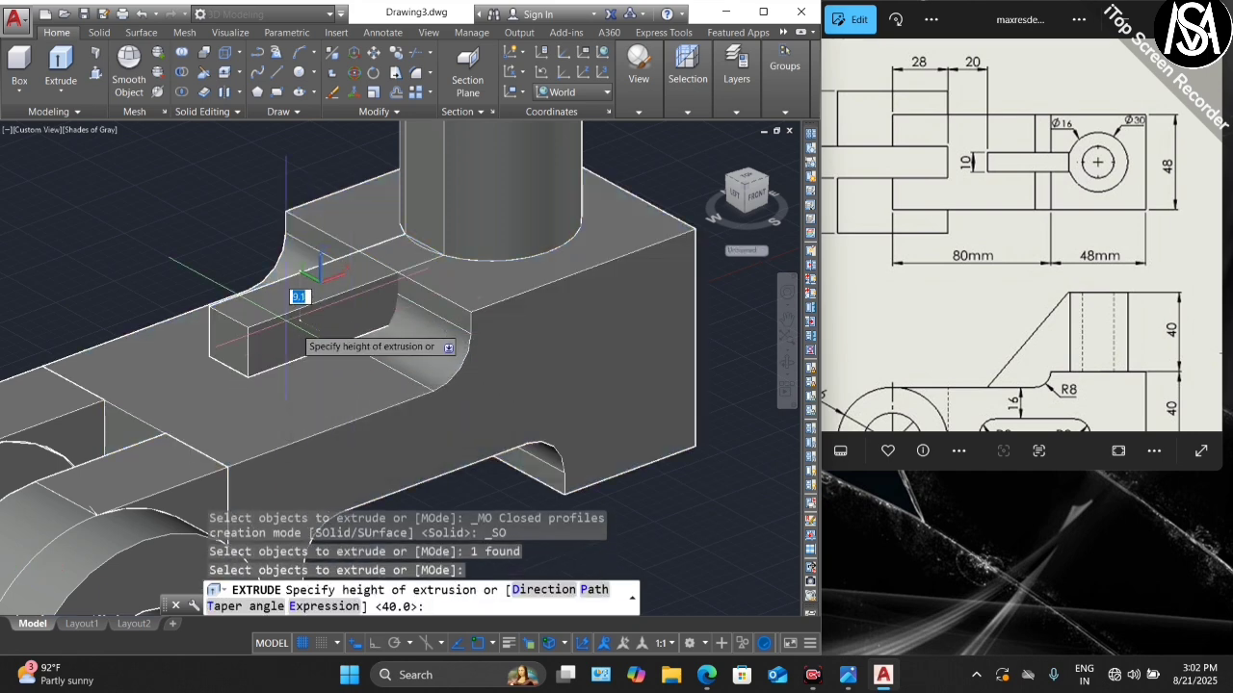
pyautogui.scroll(-3, 288, 303)
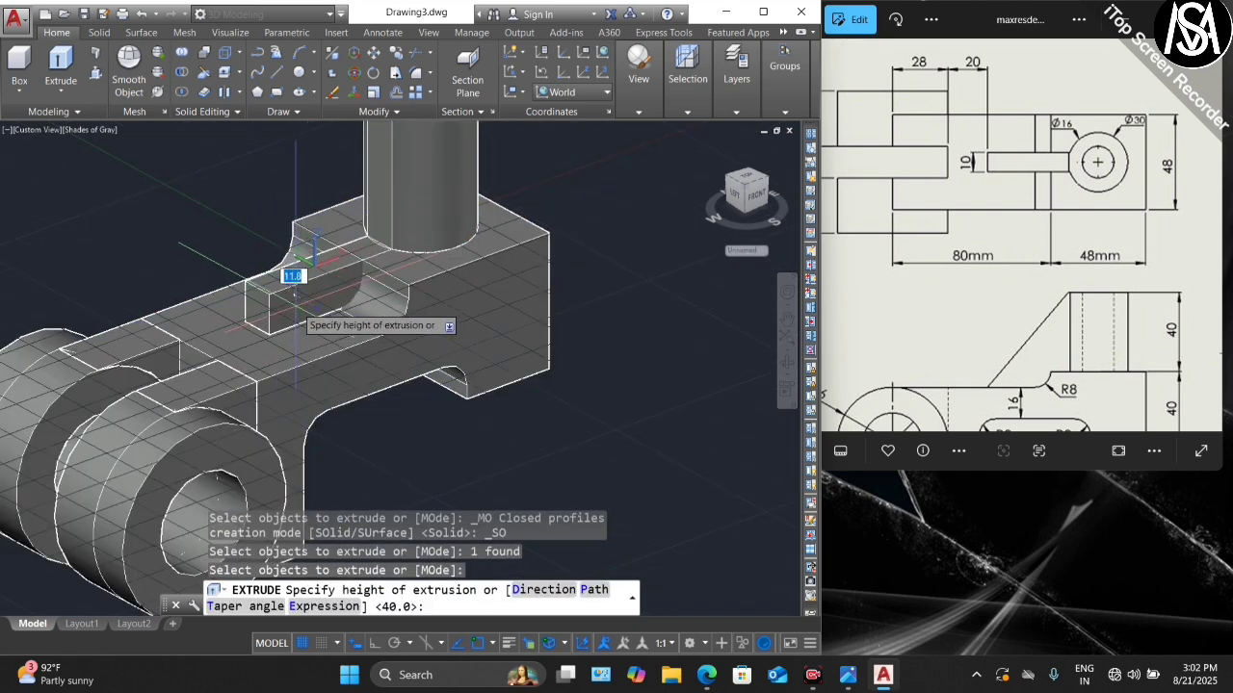
pyautogui.scroll(3, 219, 361)
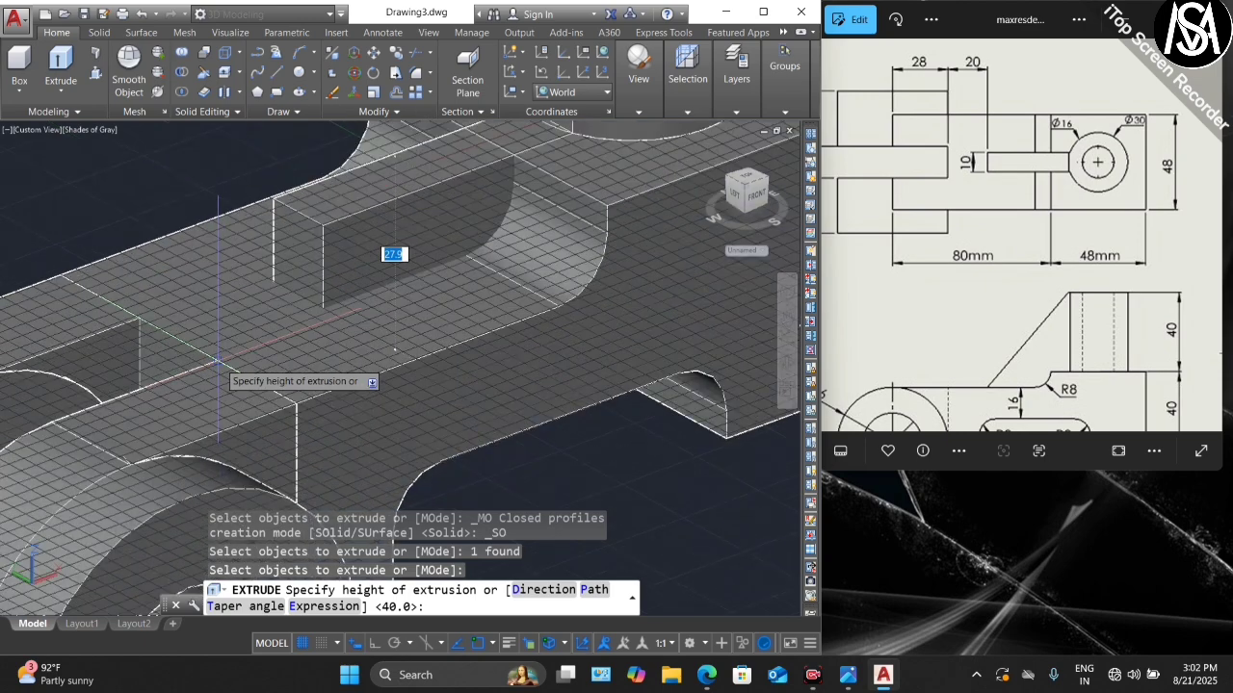
pyautogui.click(218, 362)
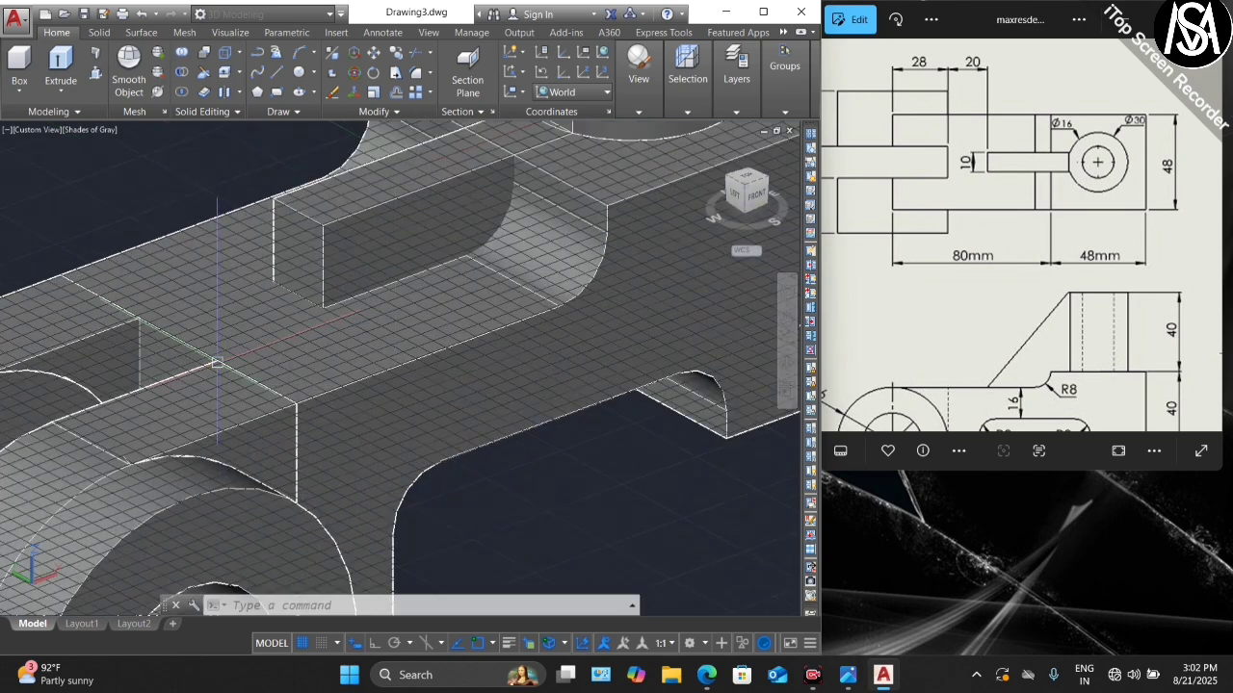
pyautogui.scroll(-4, 313, 314)
pyautogui.scroll(2, 358, 234)
pyautogui.scroll(-5, 361, 287)
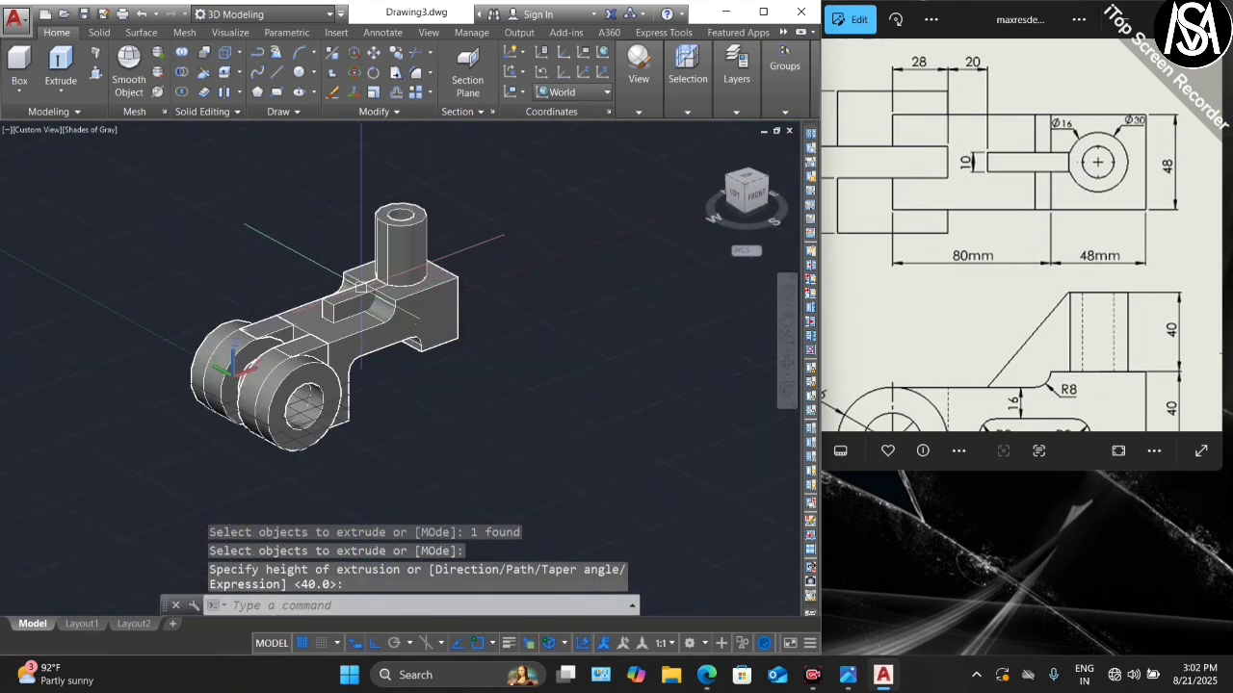
# - Press-pull the short strip between the rib block and the boss on the raised face up to the boss's top
pyautogui.scroll(3, 371, 236)
pyautogui.click(91, 66)
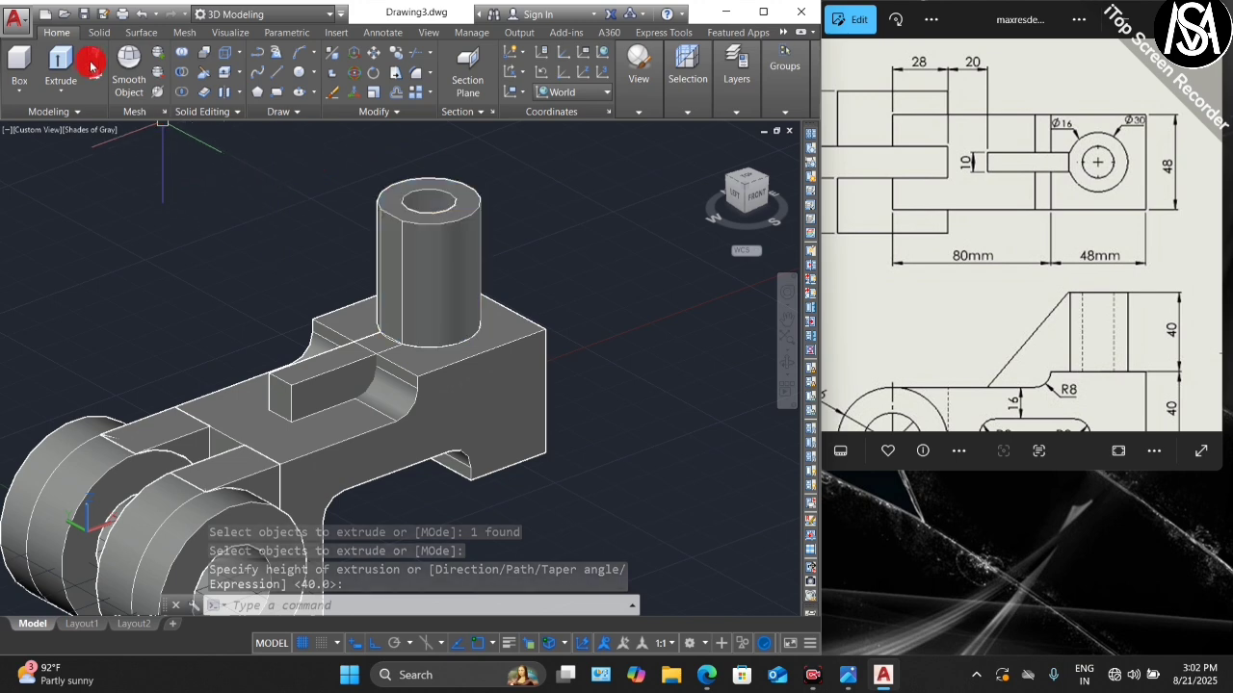
pyautogui.click(95, 77)
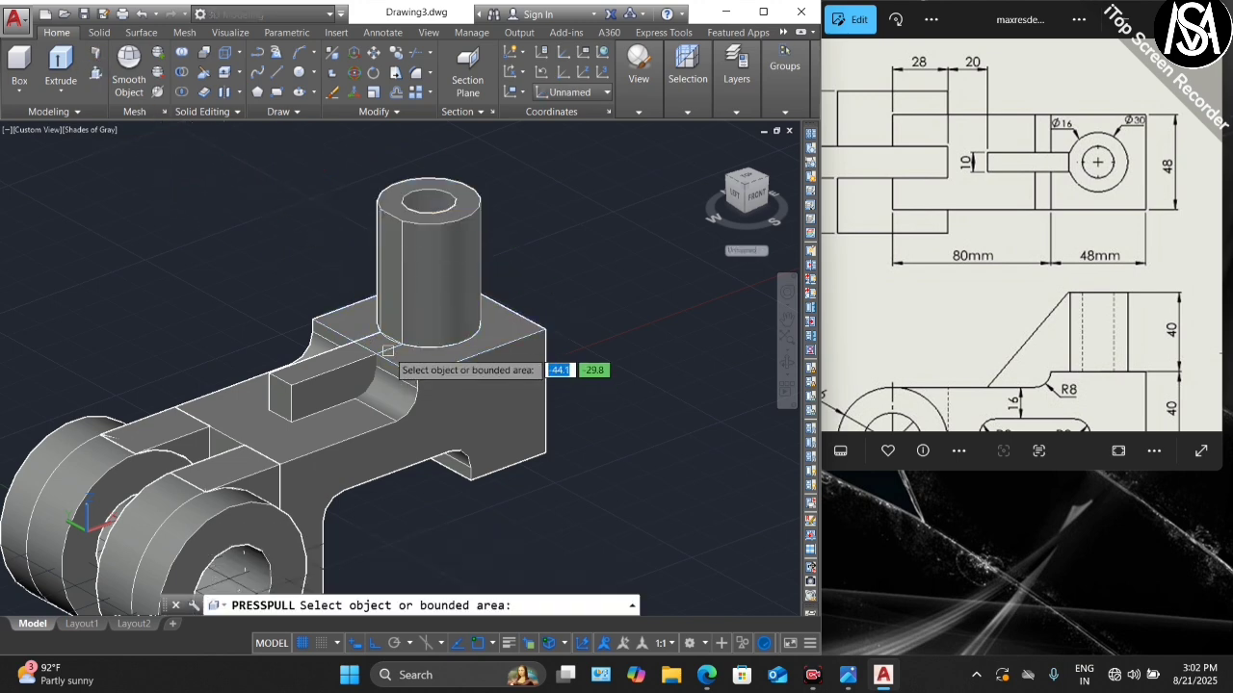
pyautogui.click(358, 323)
pyautogui.scroll(2, 339, 206)
pyautogui.scroll(2, 404, 222)
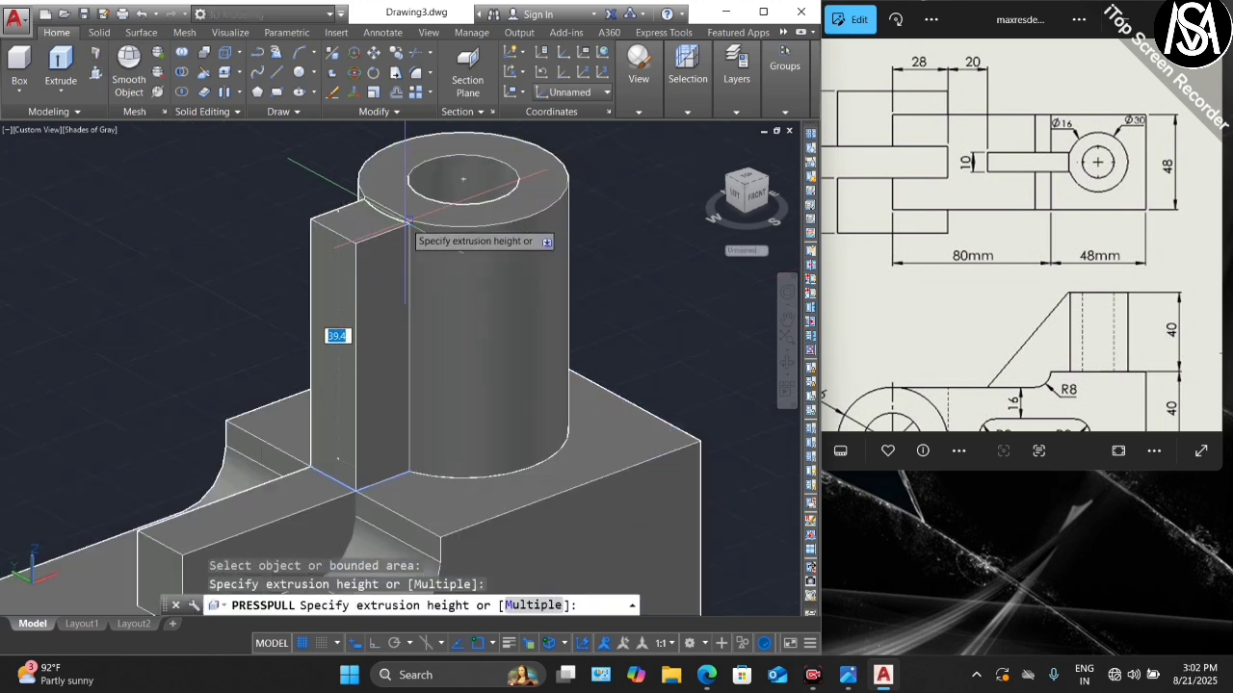
pyautogui.click(409, 221)
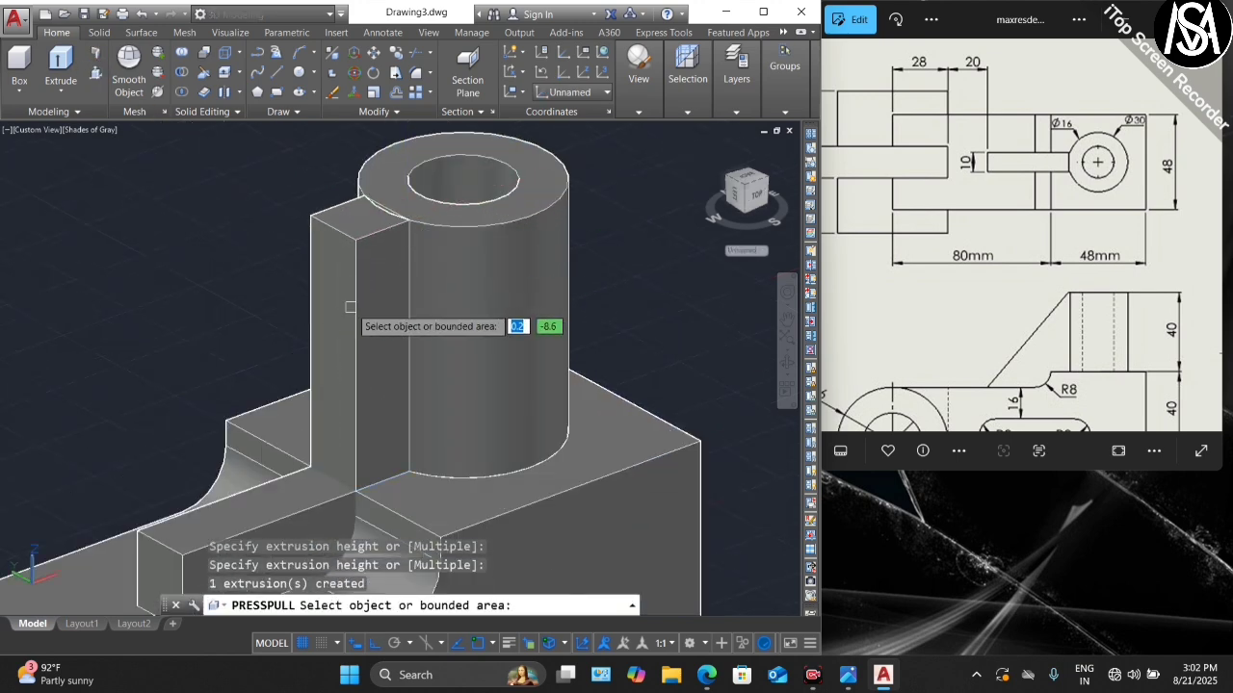
# - Press-pull the top face of the long rib block up to the top corner of the short raised strip
pyautogui.click(297, 499)
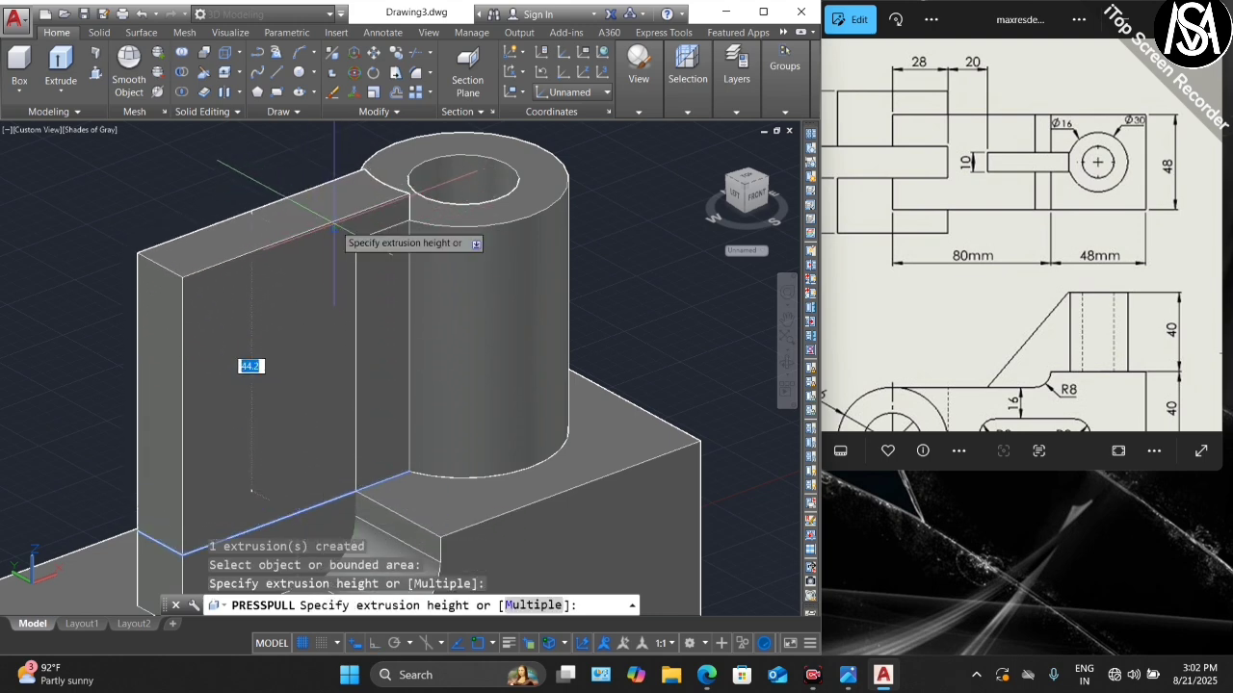
pyautogui.press('Escape')
pyautogui.click(269, 506)
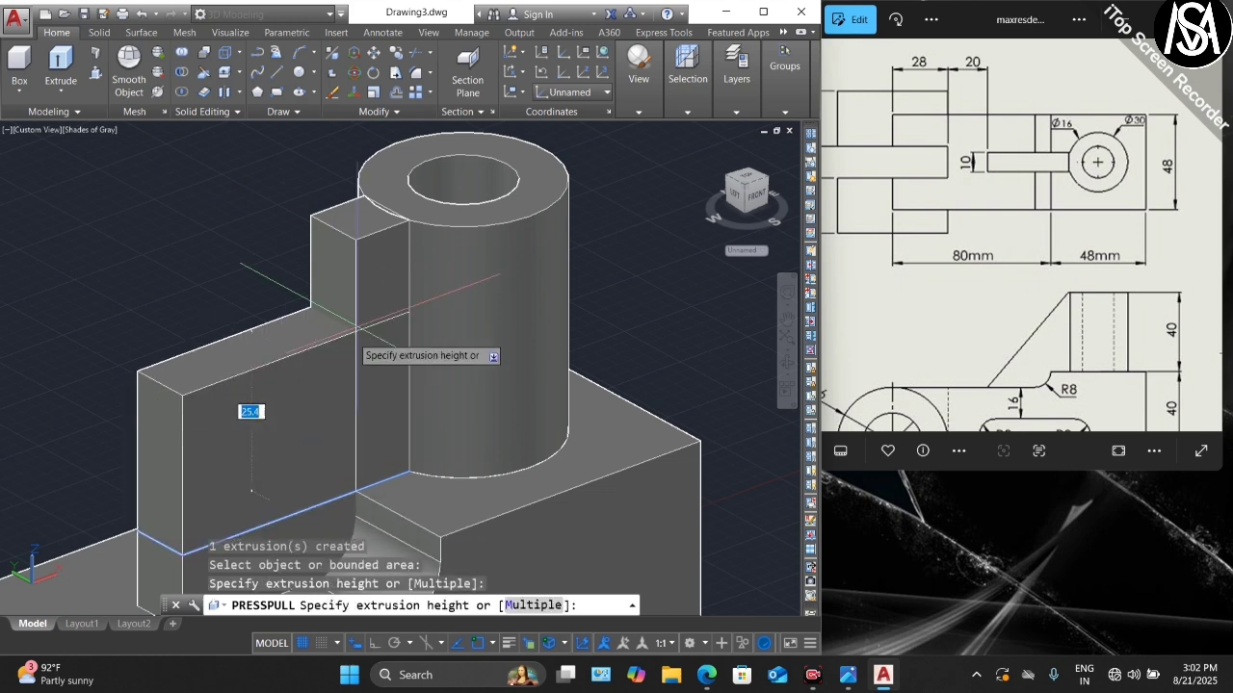
pyautogui.click(356, 237)
# - Press-pull the boss's narrow flat face outward into the rib to fill the sliver gap between them
pyautogui.scroll(5, 395, 181)
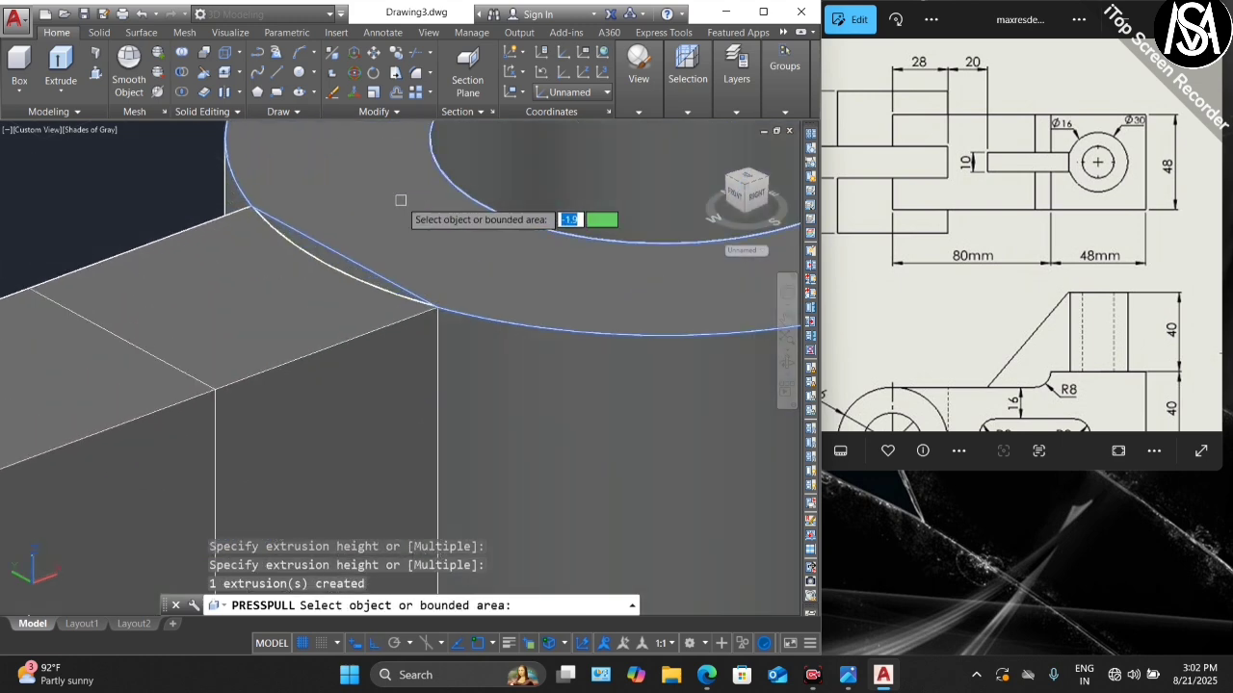
pyautogui.click(318, 251)
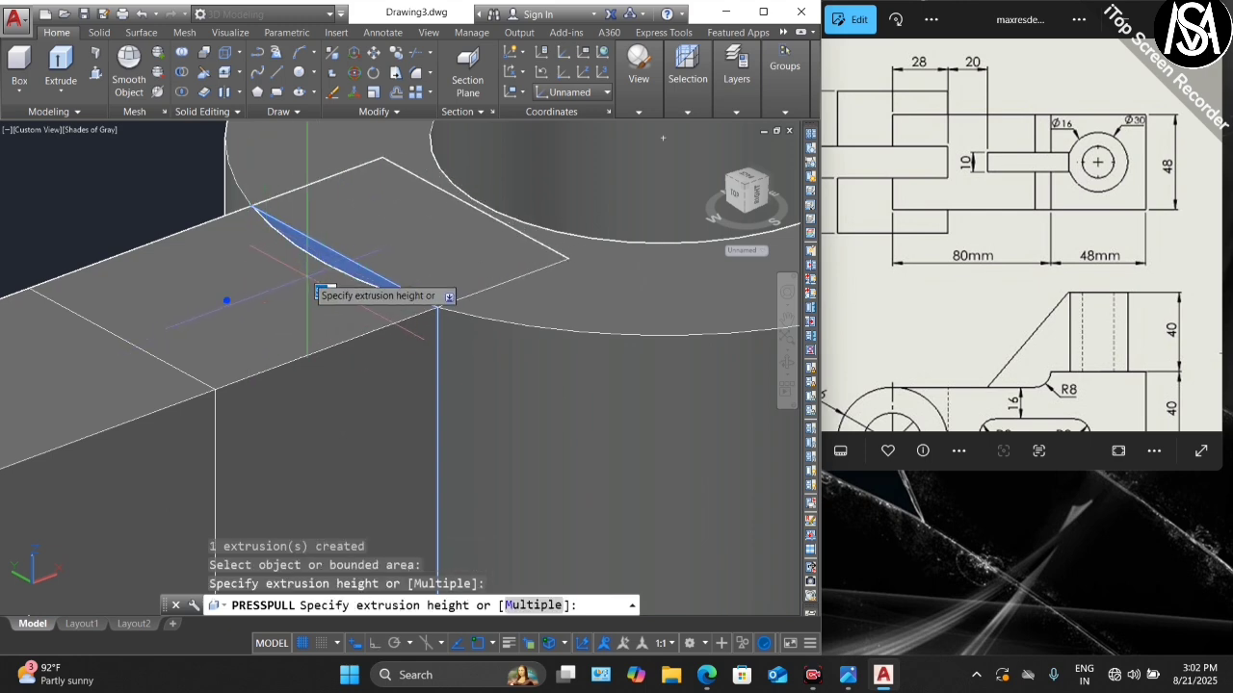
pyautogui.click(307, 277)
pyautogui.scroll(-5, 388, 231)
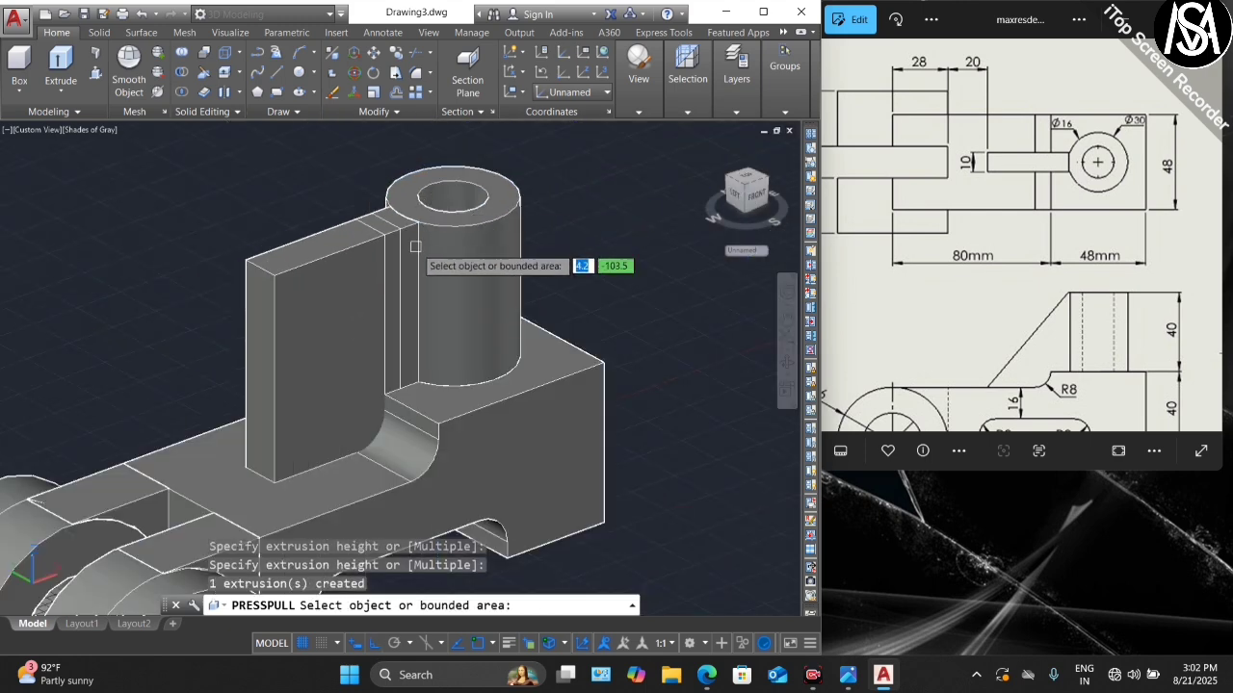
pyautogui.press('Escape')
pyautogui.scroll(-3, 426, 263)
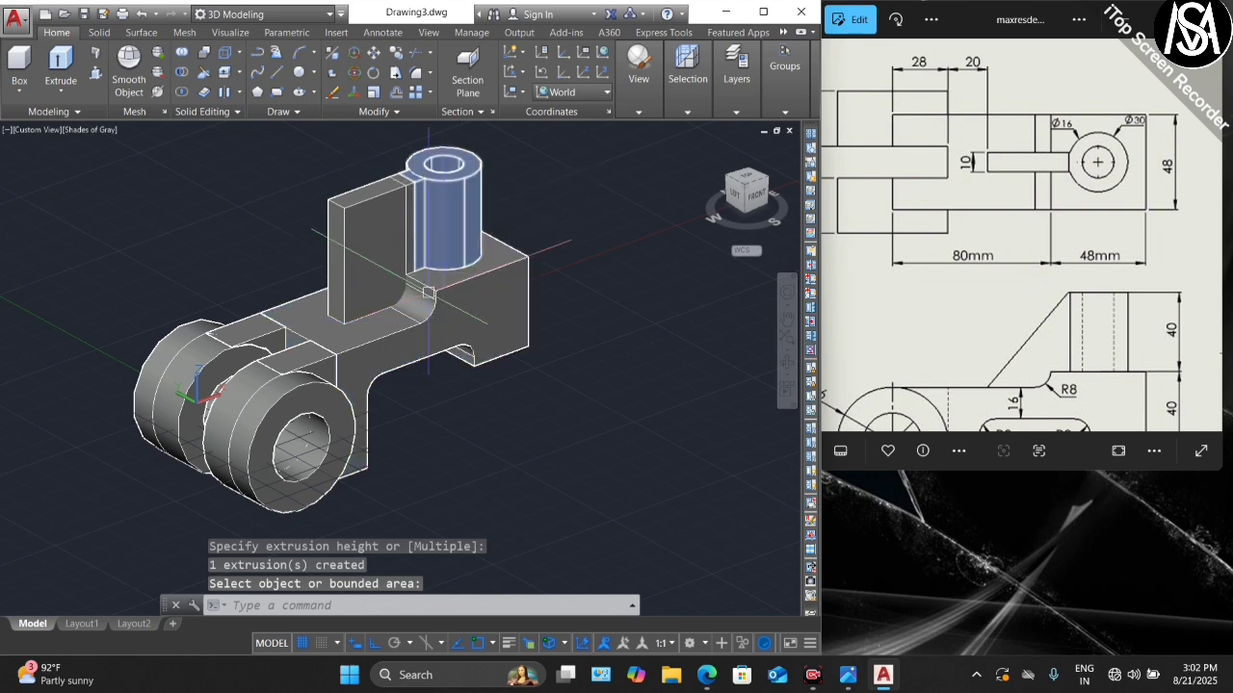
pyautogui.scroll(-1, 461, 224)
pyautogui.press('Escape')
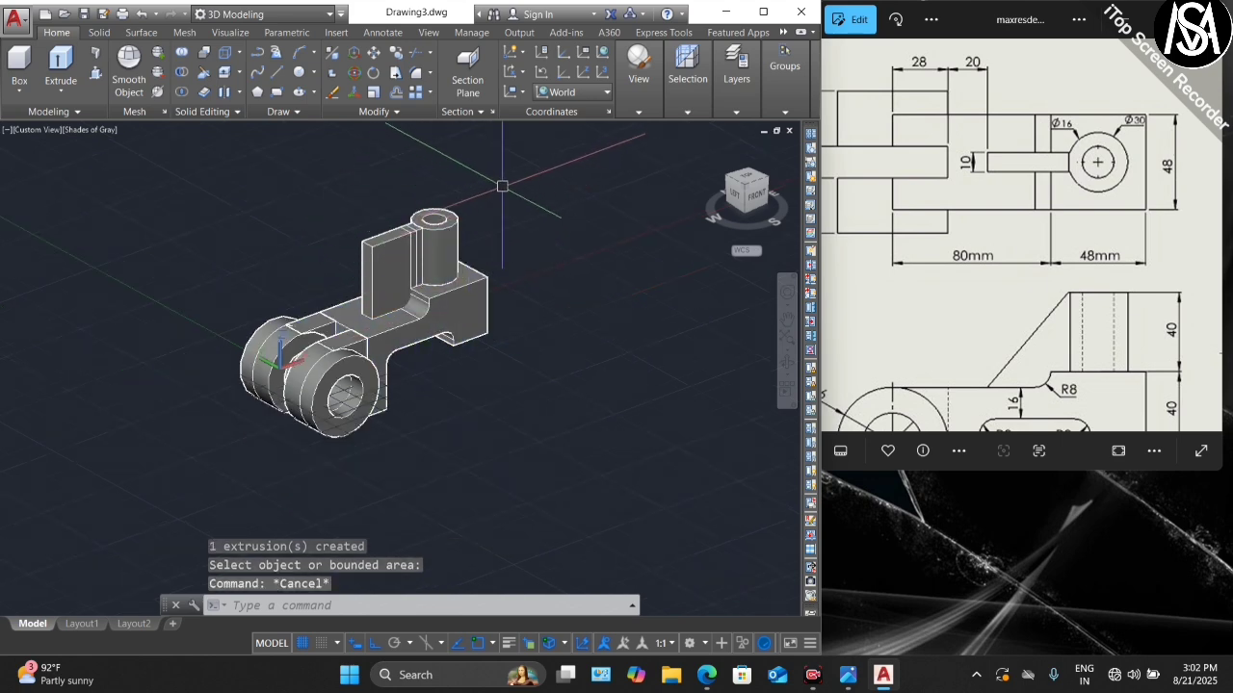
# - Union the body, clevis ends, boss and rib pieces into a single solid
pyautogui.click(505, 179)
pyautogui.click(235, 433)
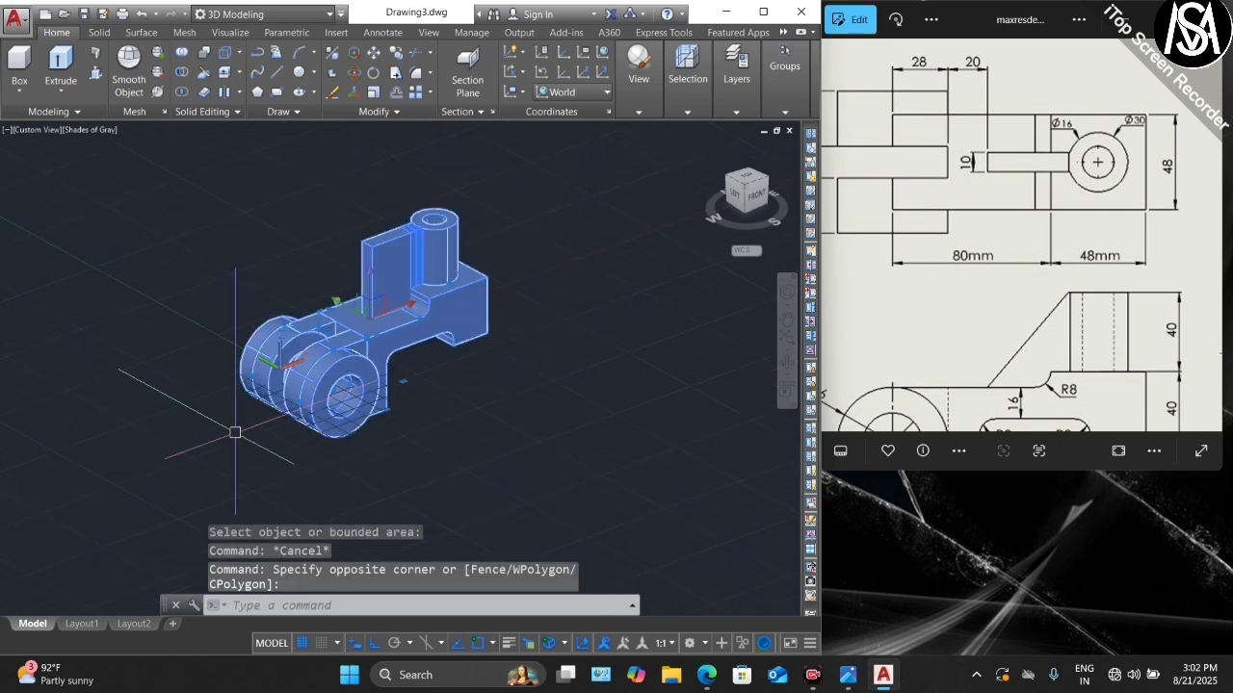
pyautogui.click(184, 58)
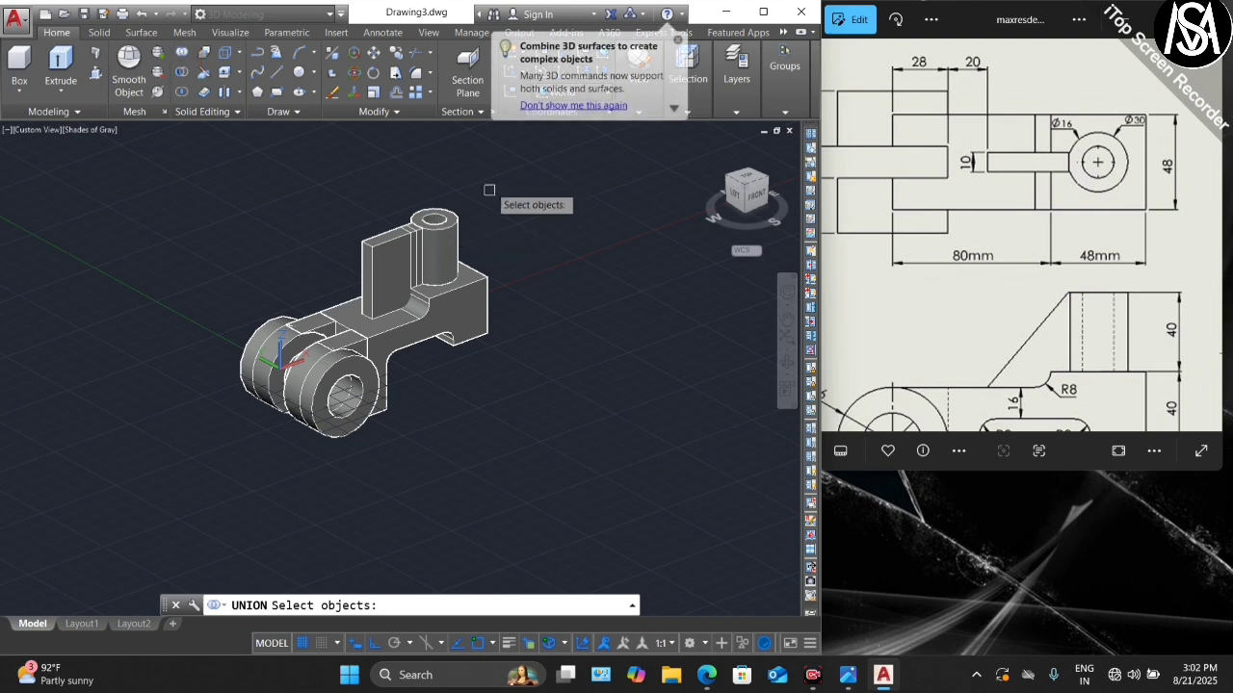
pyautogui.click(520, 173)
pyautogui.click(323, 392)
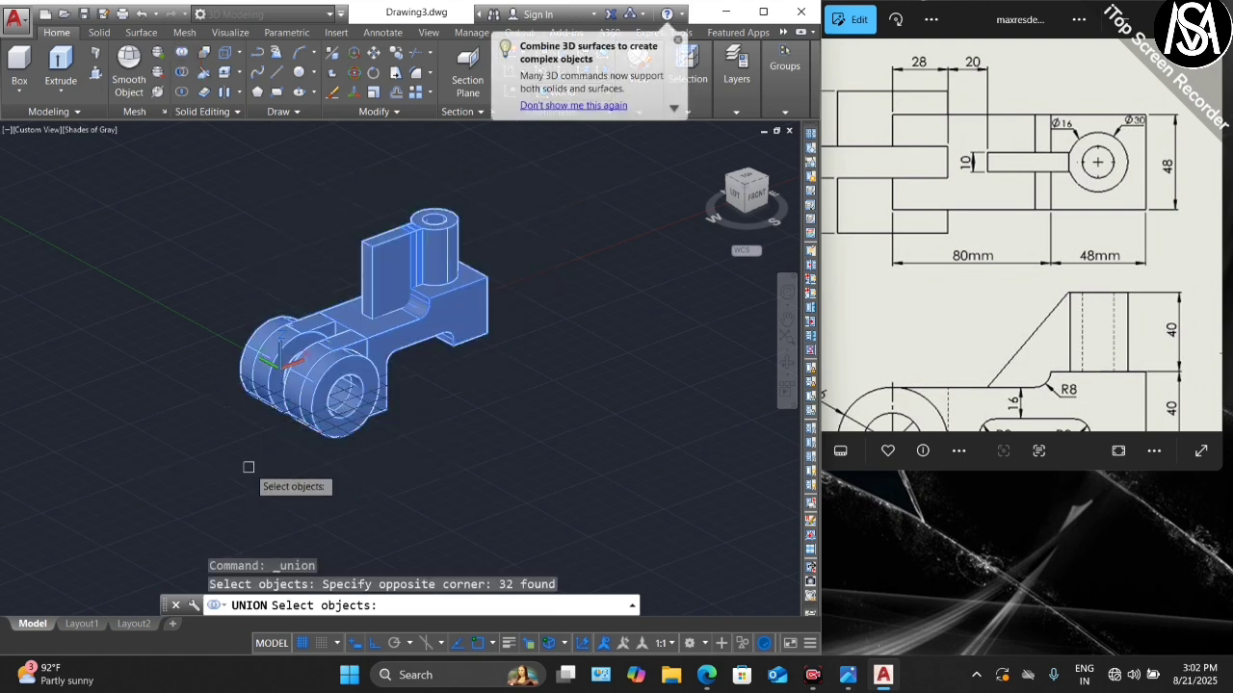
pyautogui.press('Return')
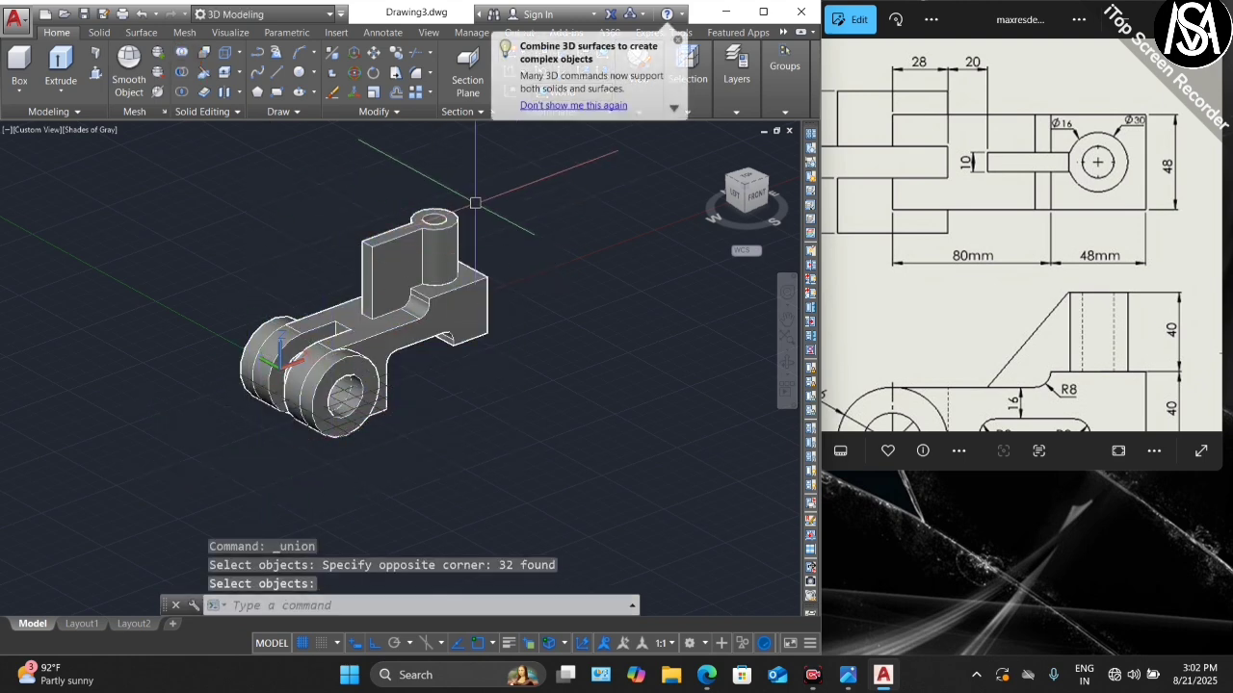
pyautogui.scroll(3, 474, 202)
pyautogui.scroll(-2, 468, 221)
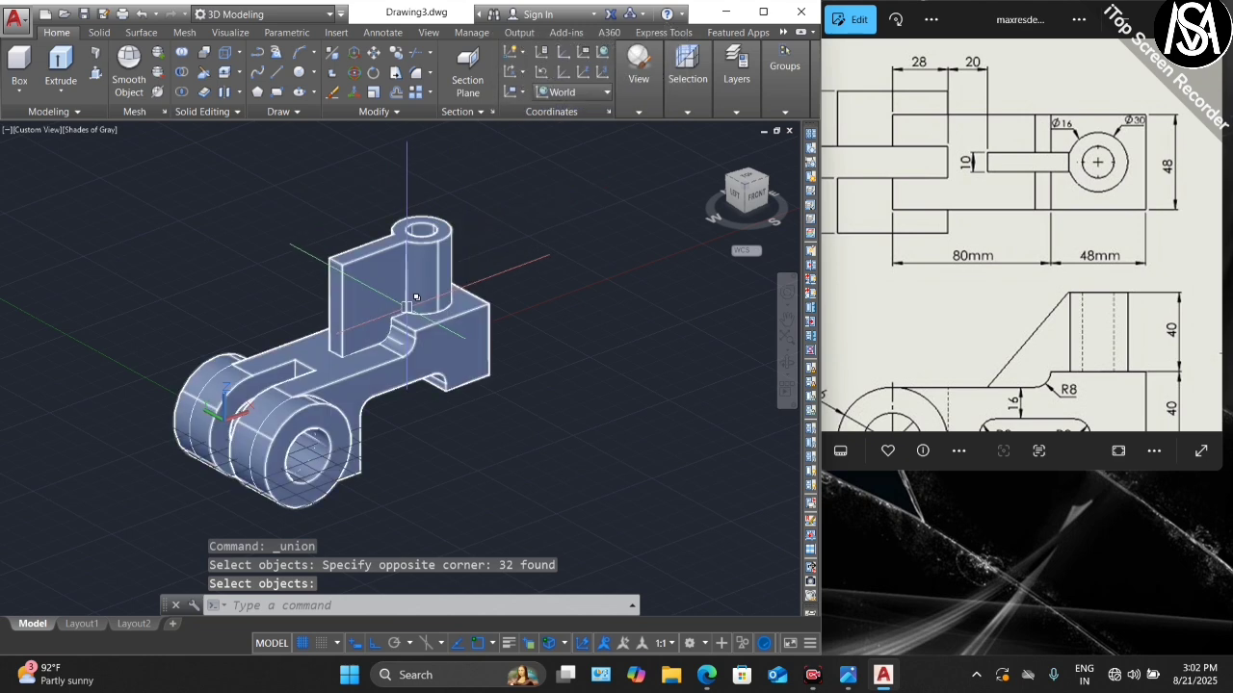
# - Draw a diagonal line on the rib's side face from its top corner at the boss to its lower outer corner
pyautogui.scroll(2, 433, 256)
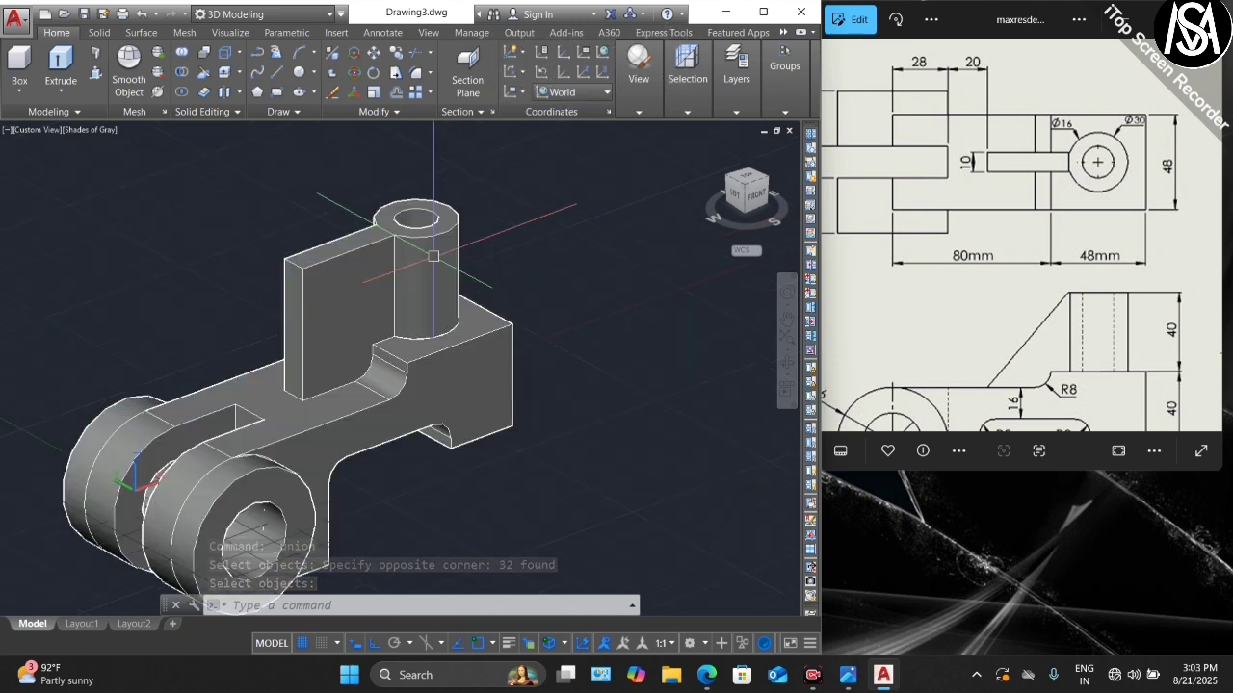
pyautogui.write('l')
pyautogui.press('Return')
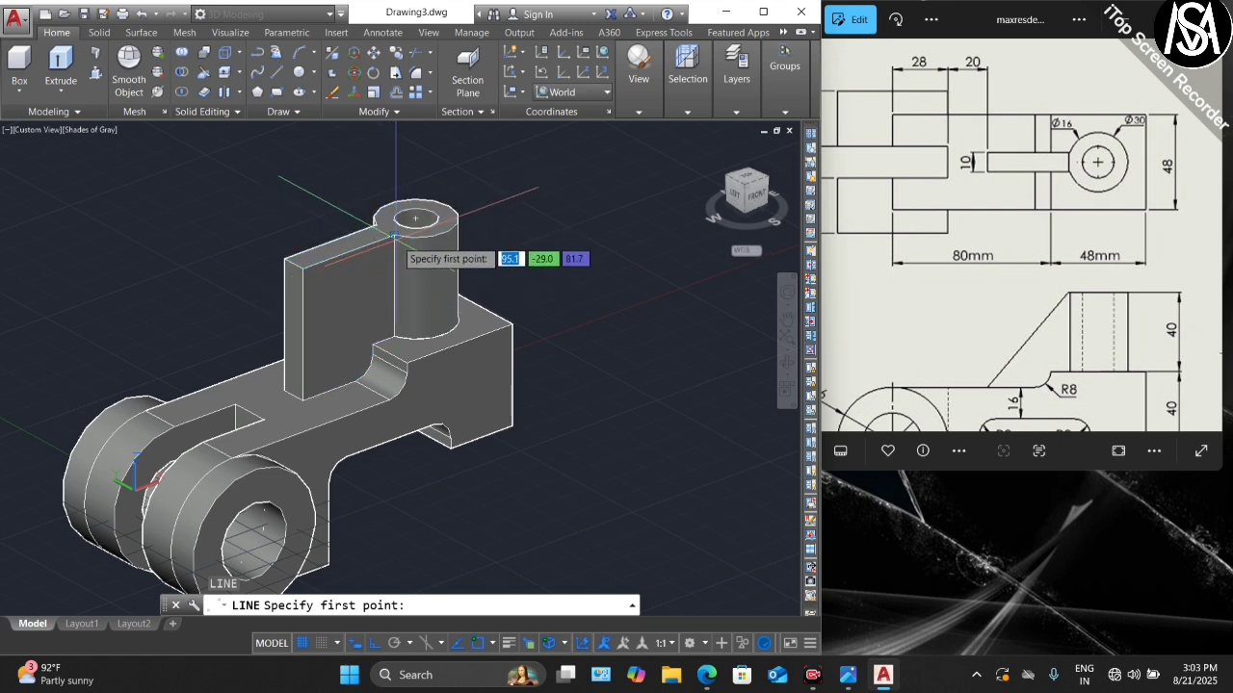
pyautogui.click(394, 234)
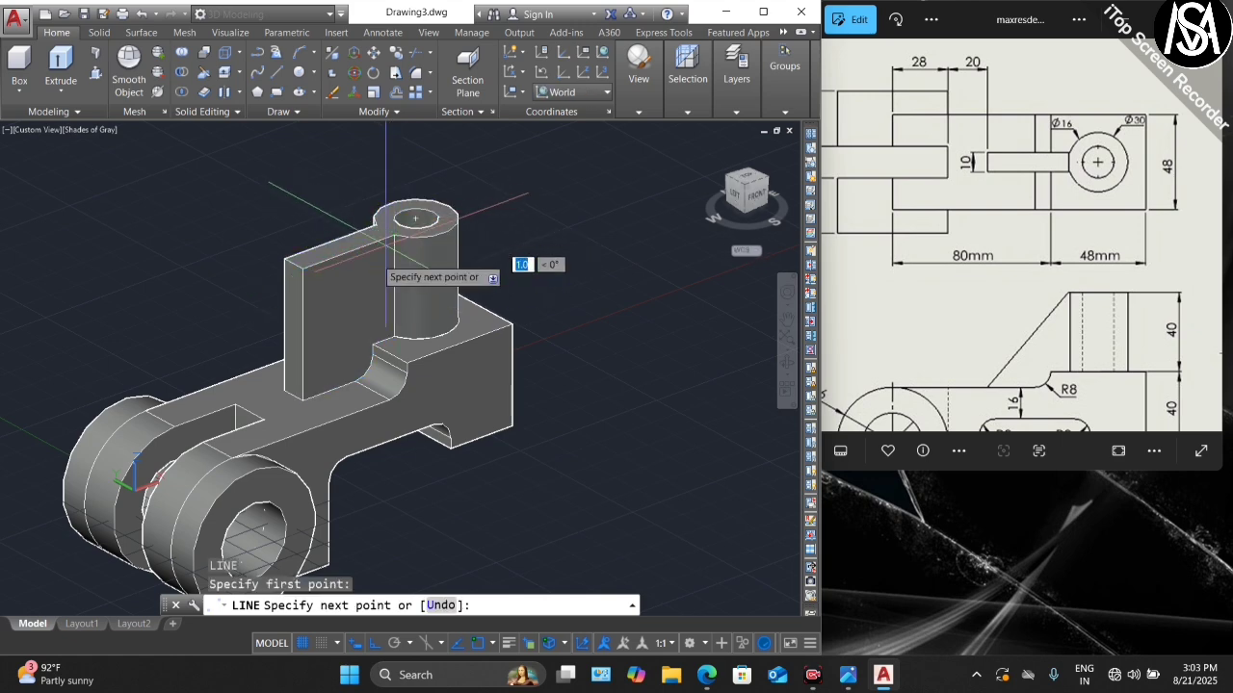
pyautogui.click(305, 397)
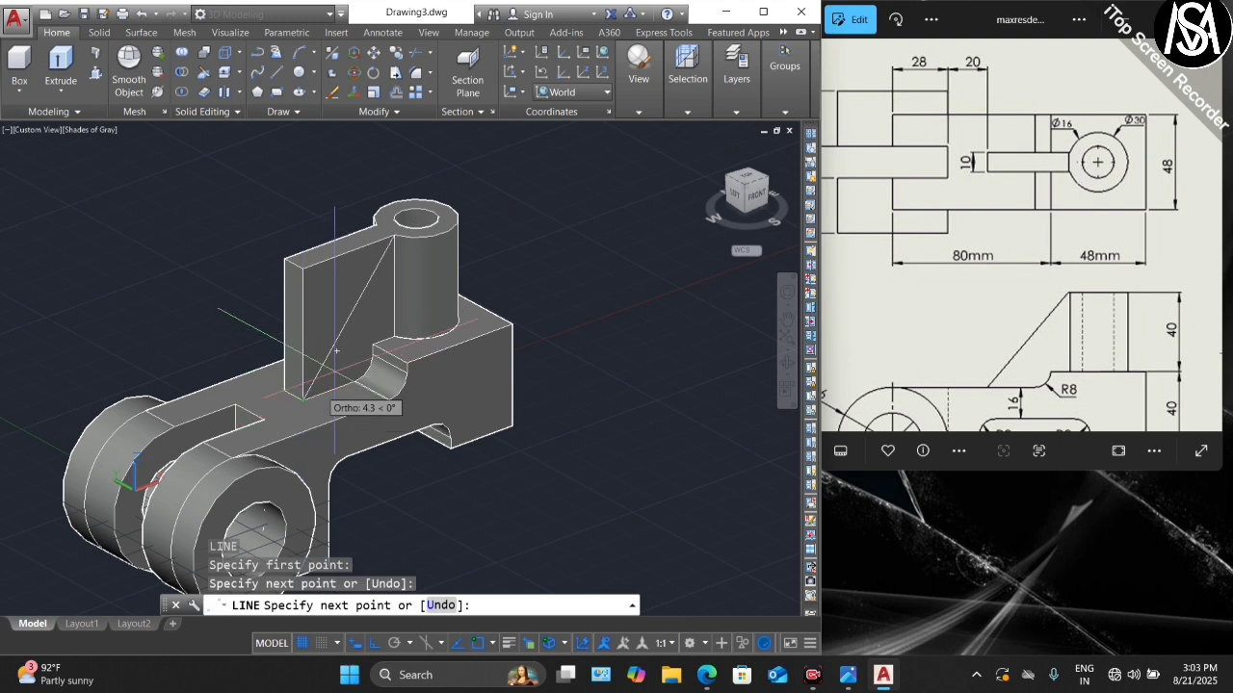
pyautogui.press('Escape')
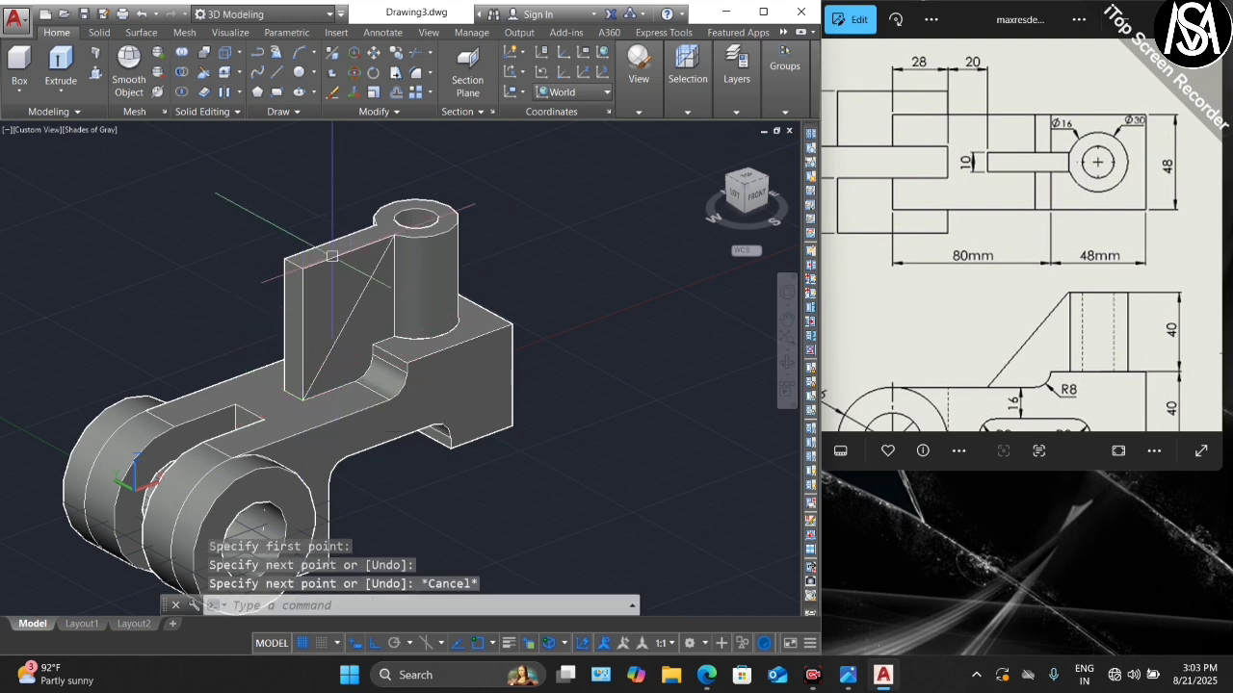
# - Press-pull the triangular area outside the diagonal line through the rib's thickness to cut the sloped edge
pyautogui.click(94, 79)
pyautogui.click(332, 289)
pyautogui.click(246, 224)
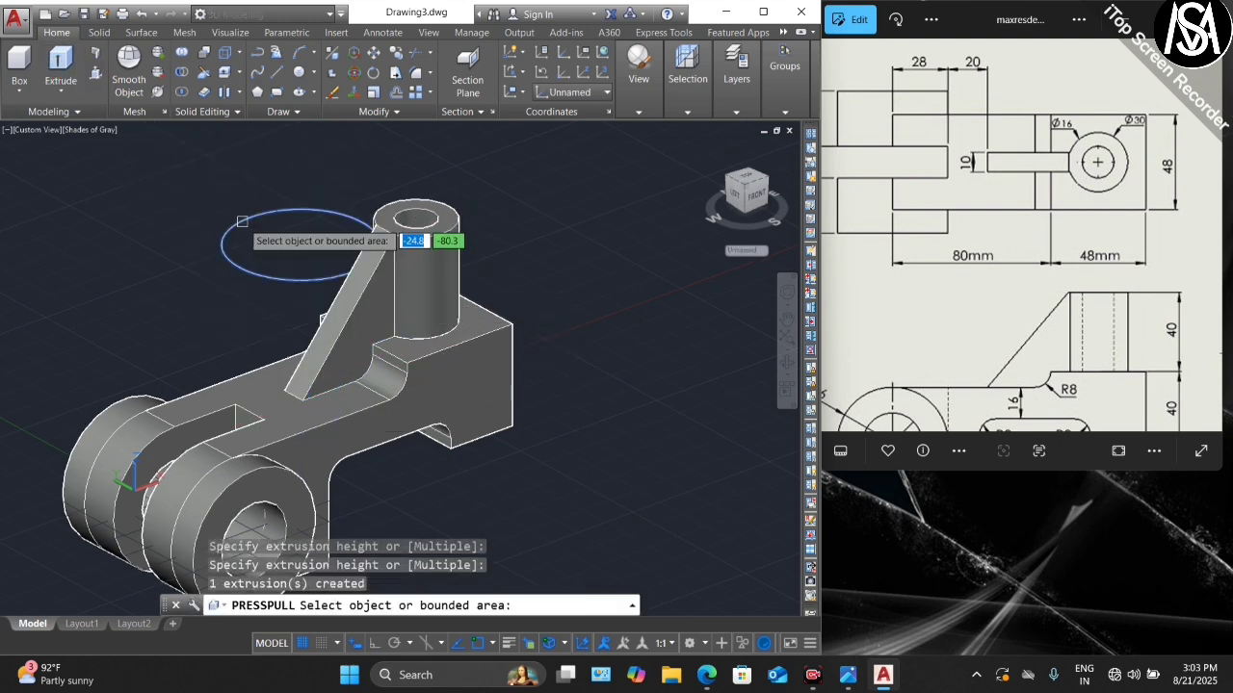
pyautogui.press('Escape')
# - Move the bracket solid clear of the leftover construction curves
pyautogui.scroll(-3, 472, 199)
pyautogui.scroll(3, 499, 191)
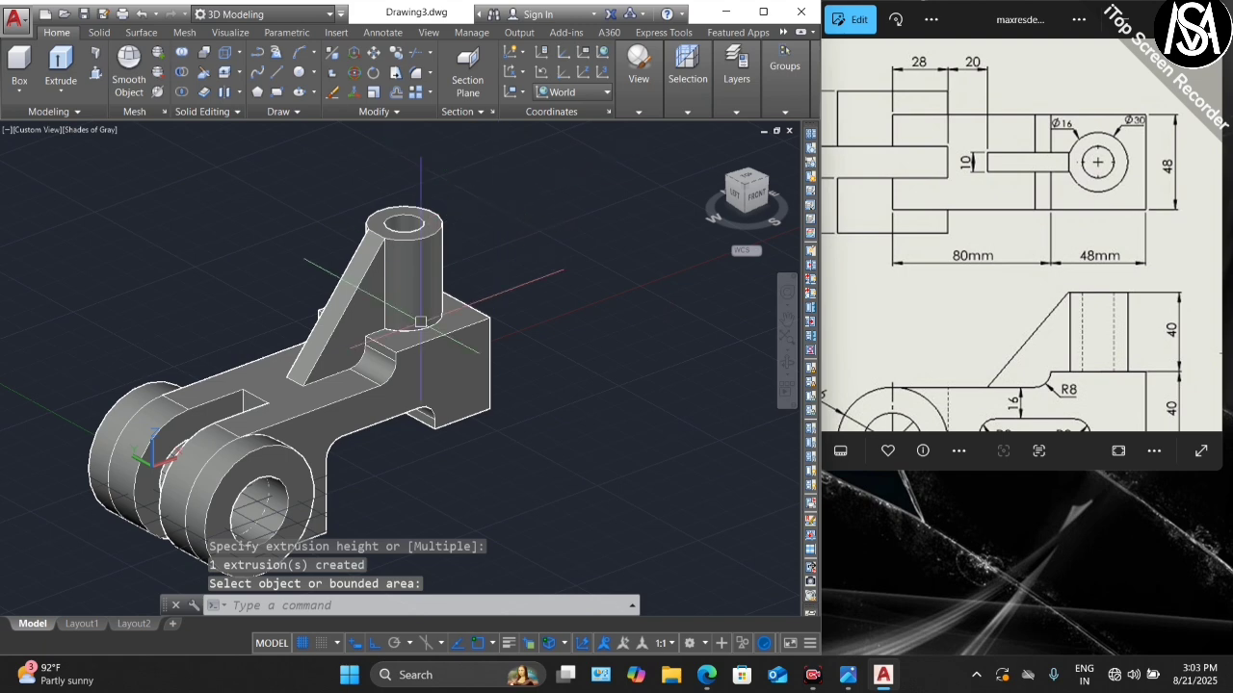
pyautogui.scroll(-4, 484, 209)
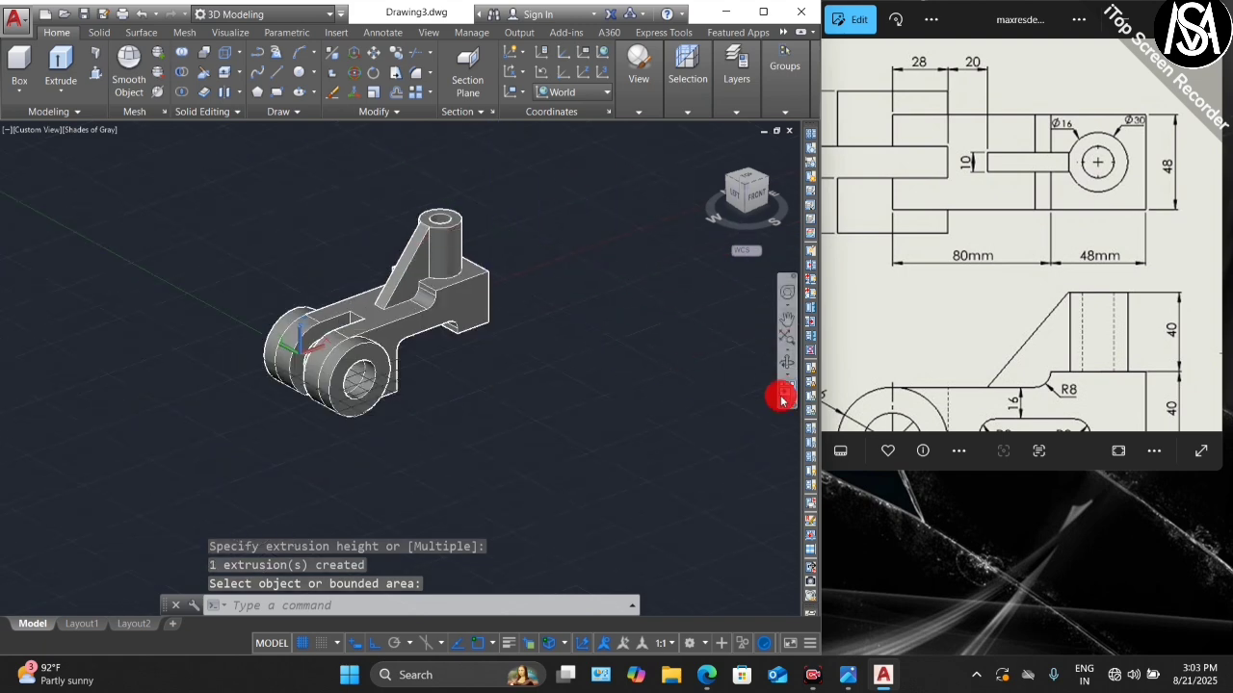
pyautogui.scroll(3, 492, 234)
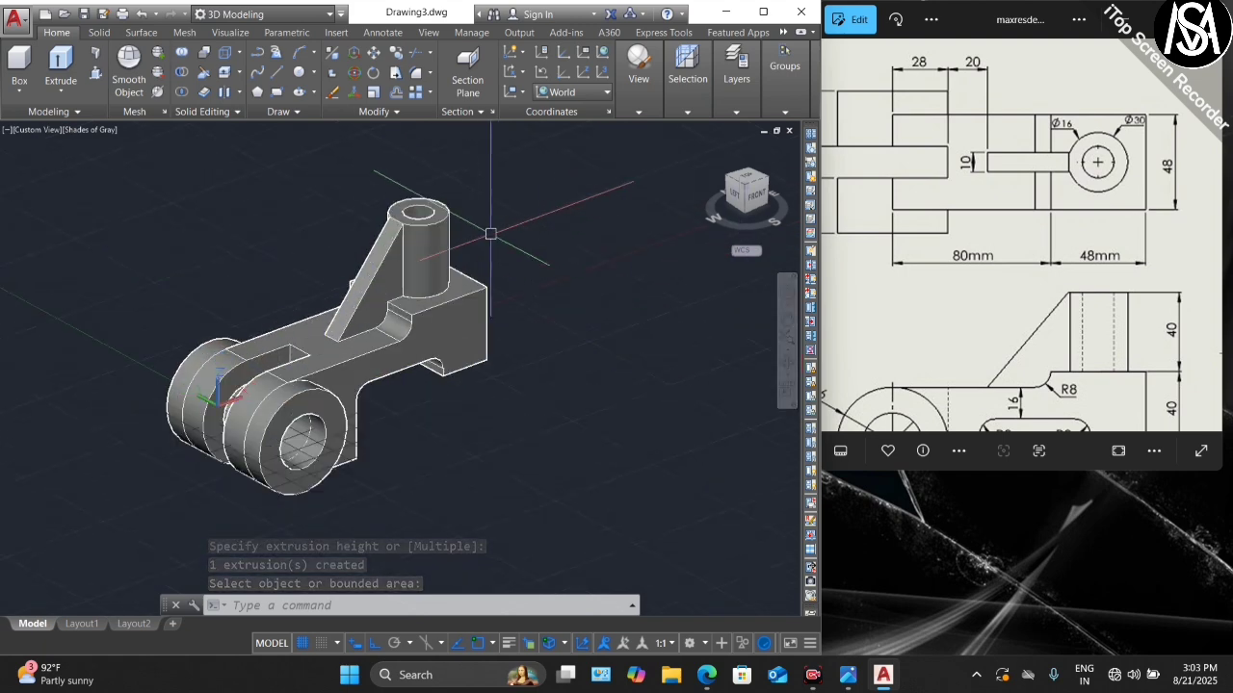
pyautogui.click(463, 306)
pyautogui.click(365, 327)
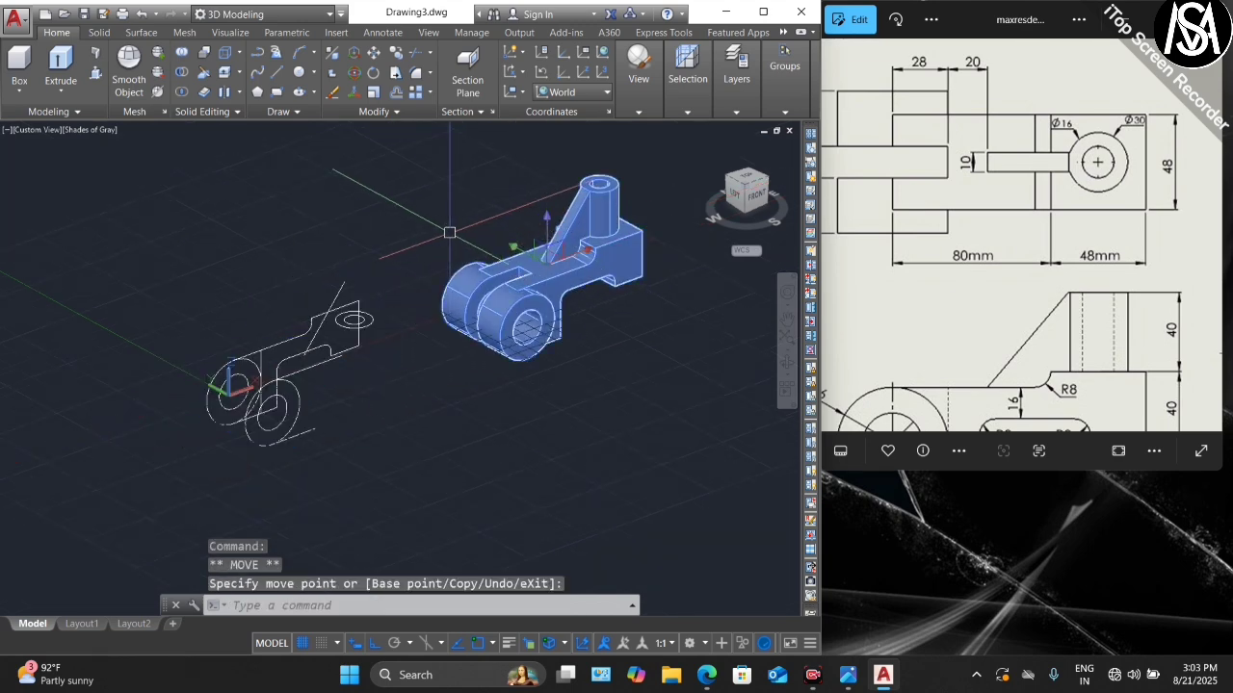
# - Erase all the leftover construction lines and circles beside the bracket solid
pyautogui.click(405, 232)
pyautogui.press('Escape')
pyautogui.click(358, 249)
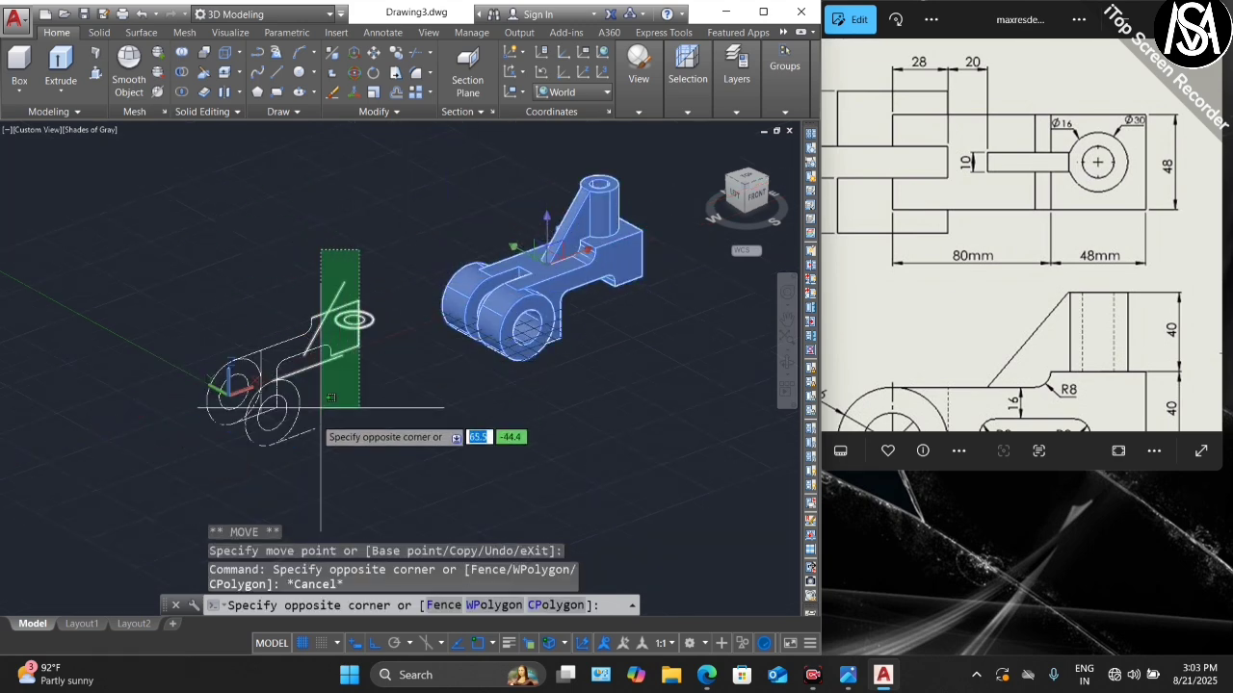
pyautogui.click(145, 520)
pyautogui.press('Escape')
pyautogui.click(377, 256)
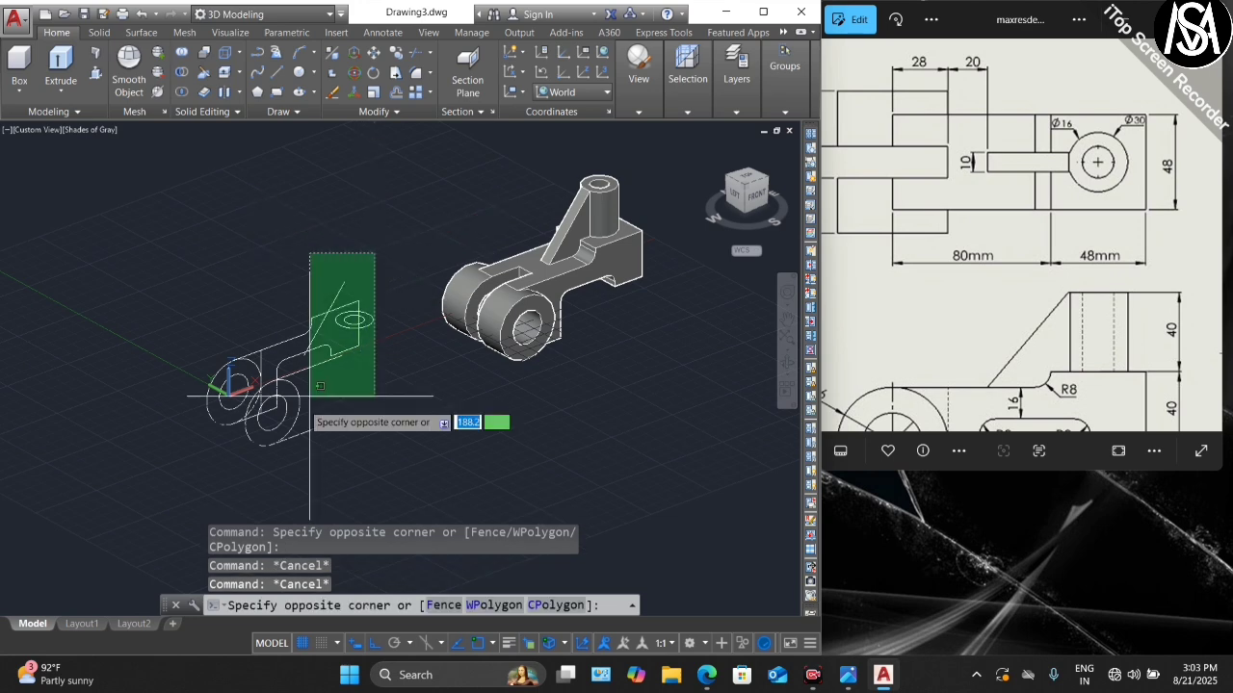
pyautogui.click(161, 507)
pyautogui.press('Delete')
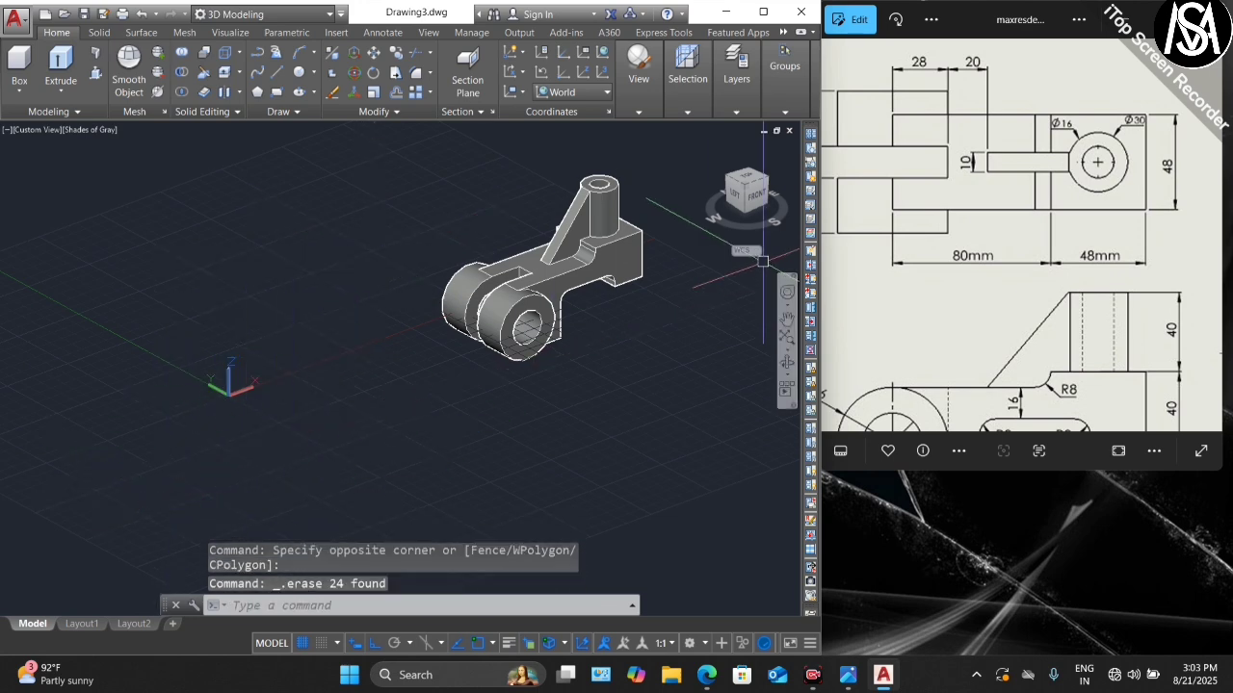
# - Turn off the drawing grid and set the visual style to Realistic
pyautogui.scroll(-2, 523, 358)
pyautogui.scroll(3, 640, 269)
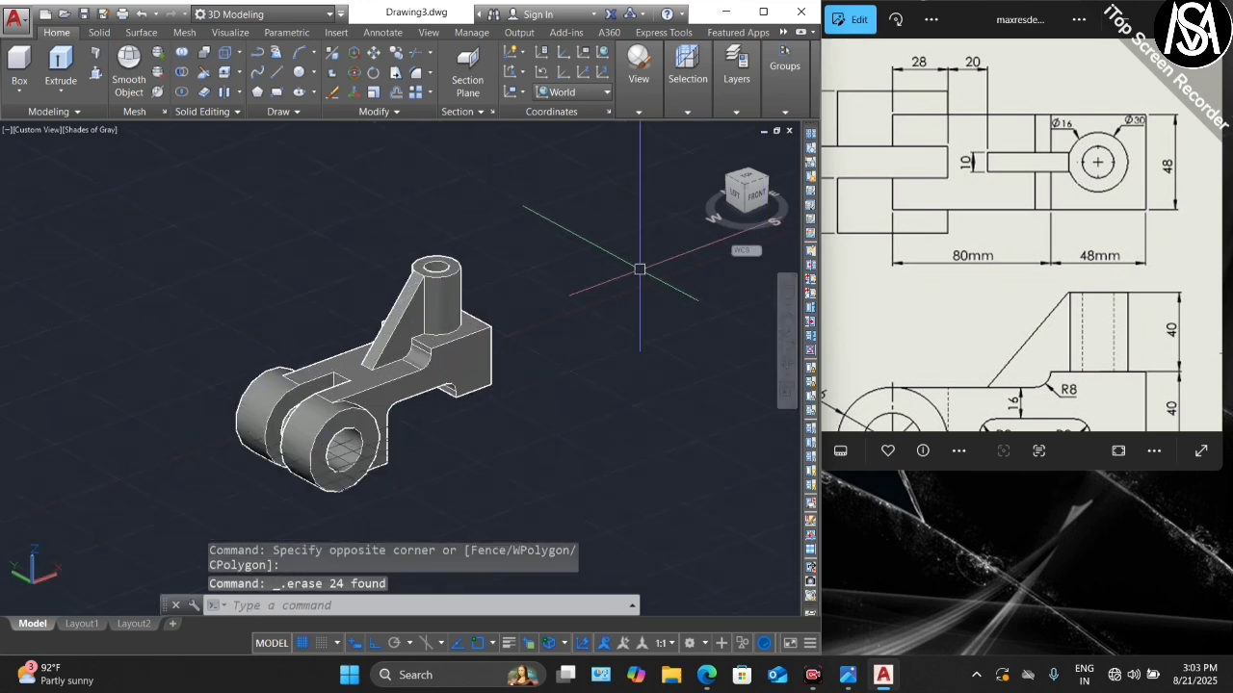
pyautogui.click(301, 643)
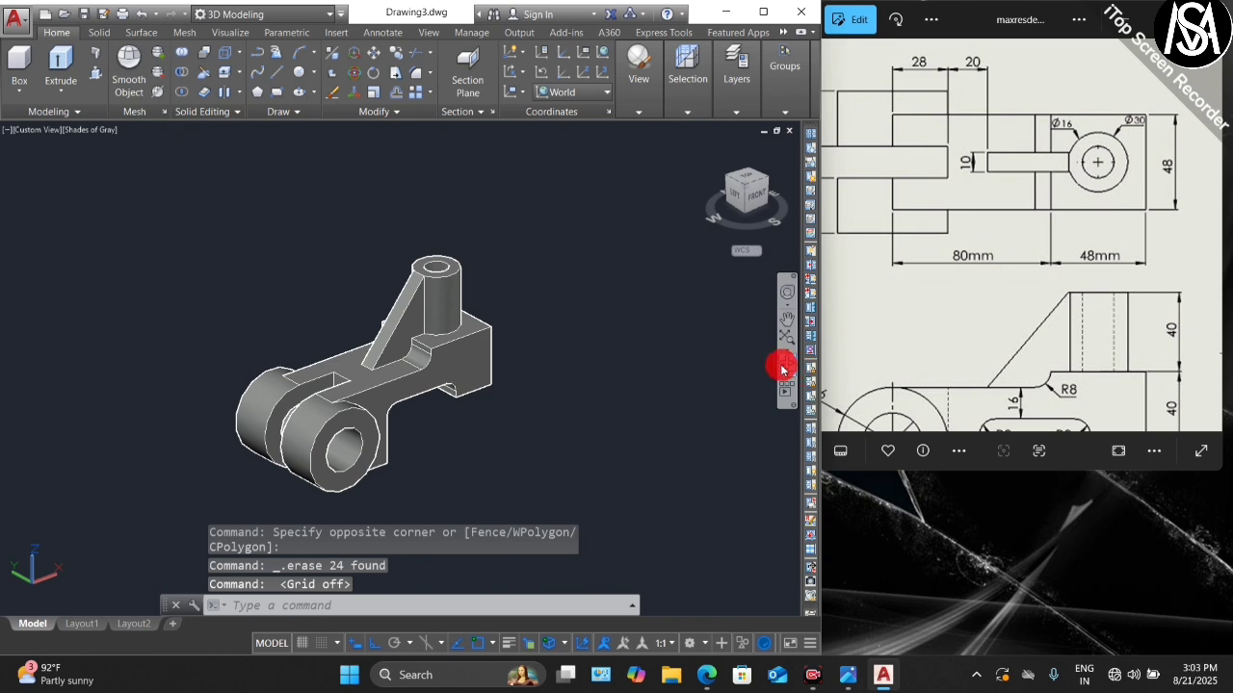
pyautogui.click(783, 366)
pyautogui.moveTo(399, 434)
pyautogui.mouseDown()
pyautogui.moveTo(446, 430)
pyautogui.moveTo(277, 414)
pyautogui.moveTo(440, 382)
pyautogui.moveTo(476, 322)
pyautogui.moveTo(278, 338)
pyautogui.moveTo(381, 436)
pyautogui.moveTo(553, 376)
pyautogui.moveTo(276, 410)
pyautogui.moveTo(434, 398)
pyautogui.moveTo(432, 417)
pyautogui.moveTo(393, 427)
pyautogui.mouseUp()
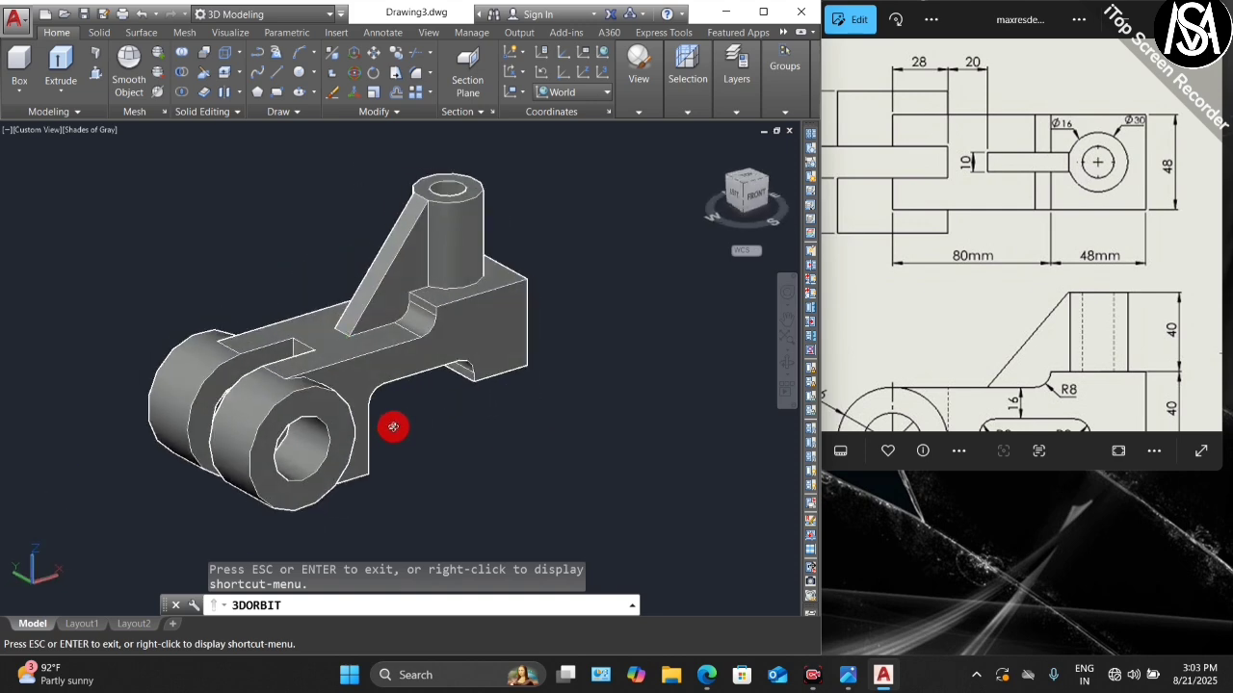
pyautogui.press('Escape')
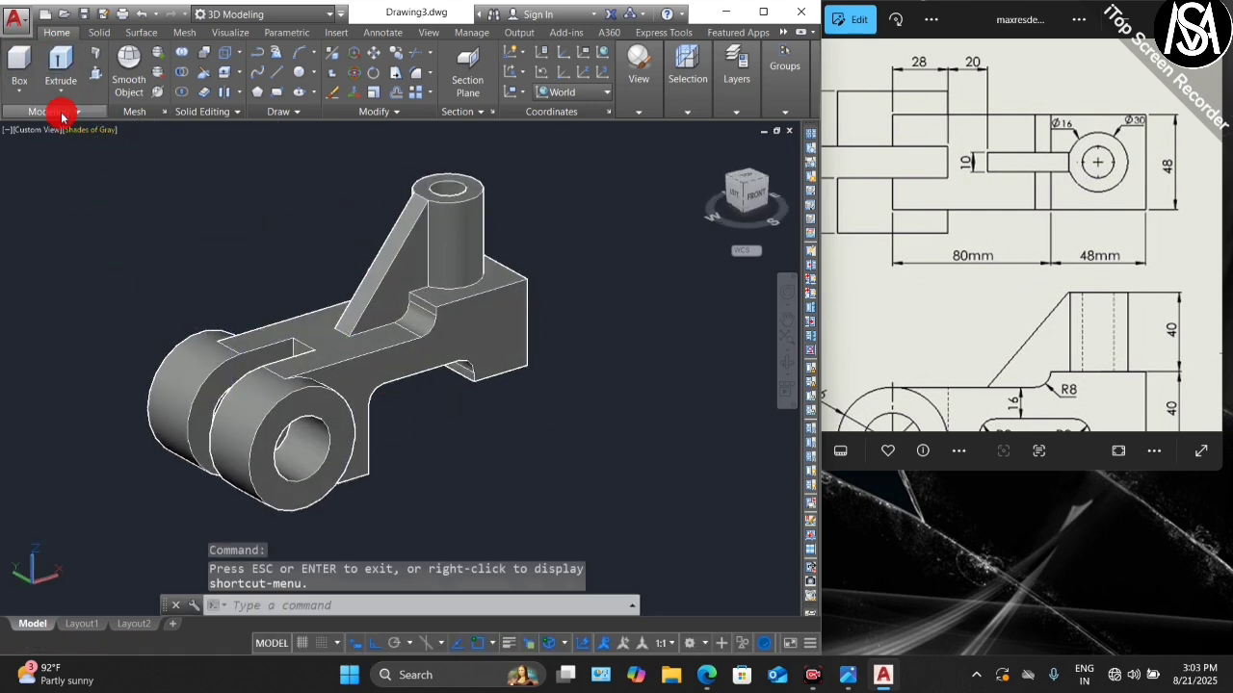
pyautogui.click(84, 132)
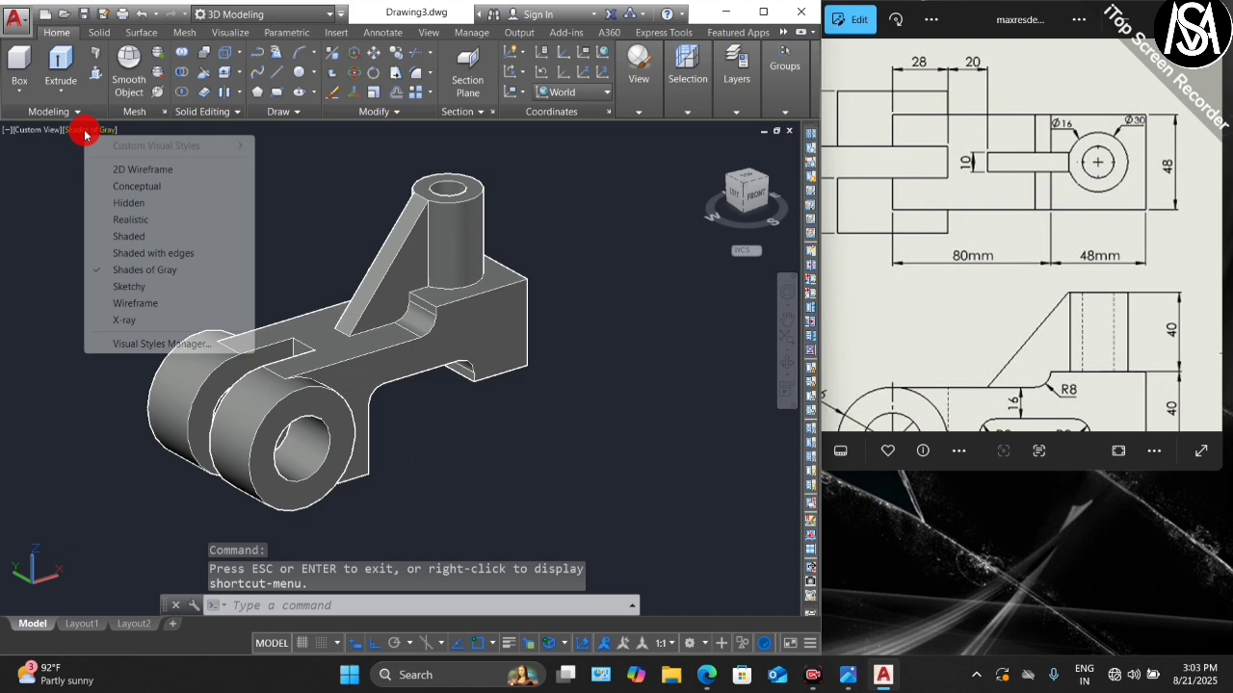
pyautogui.click(154, 223)
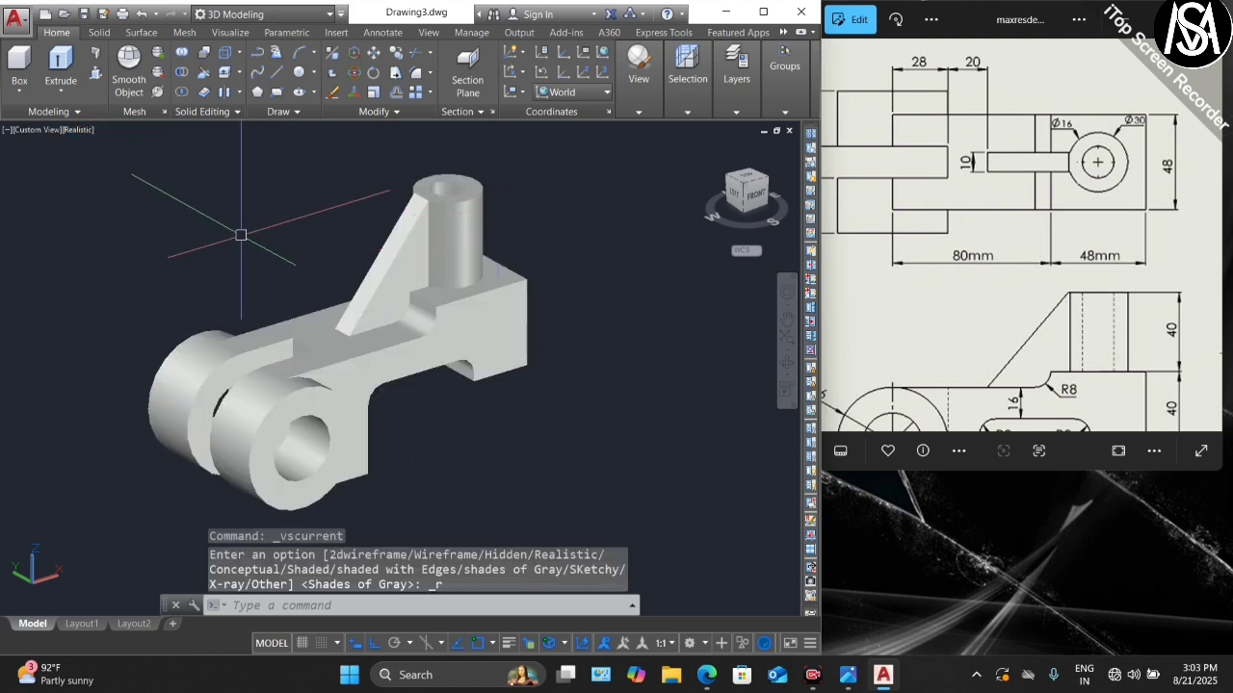
# - Set the bracket solid's color property to Cyan and deselect it
pyautogui.rightClick(240, 235)
pyautogui.click(240, 237)
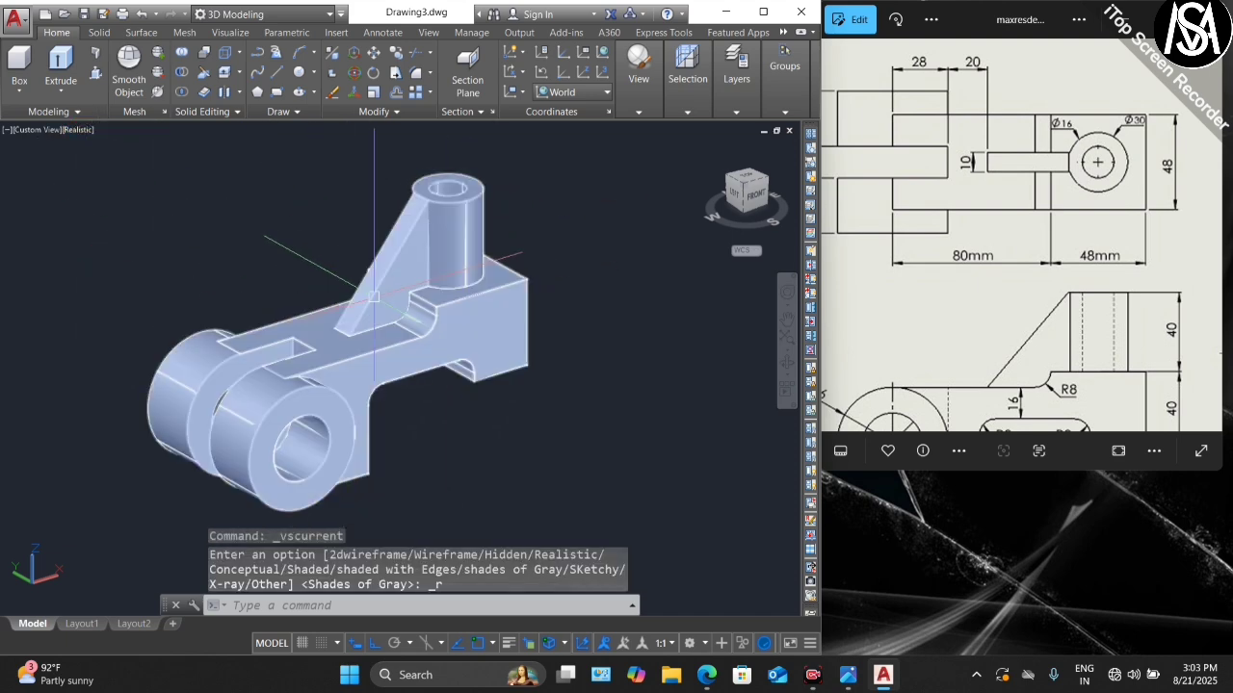
pyautogui.click(356, 284)
pyautogui.rightClick(207, 193)
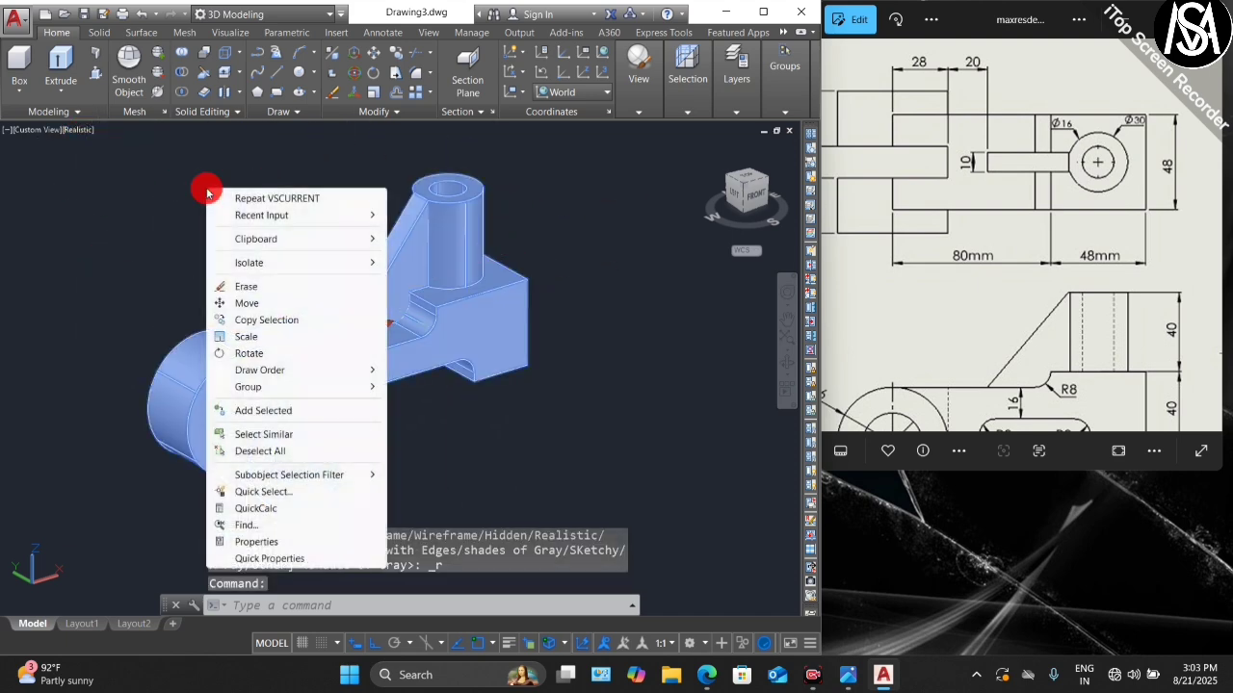
pyautogui.click(265, 542)
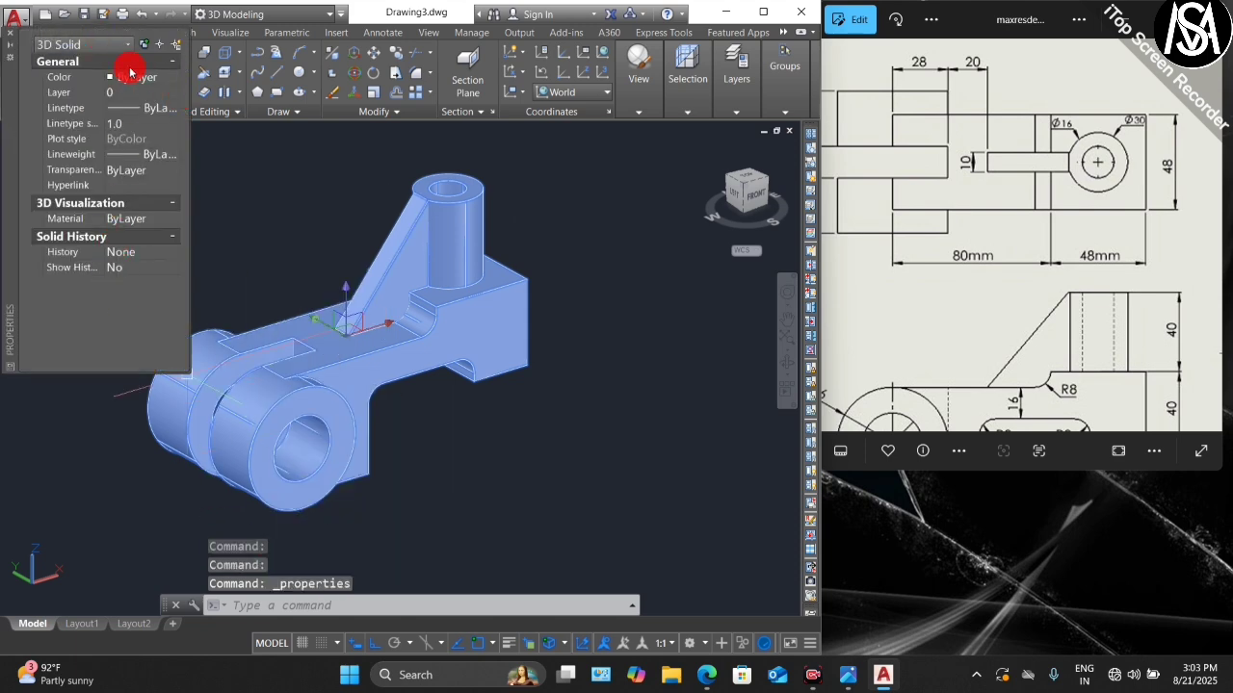
pyautogui.click(173, 77)
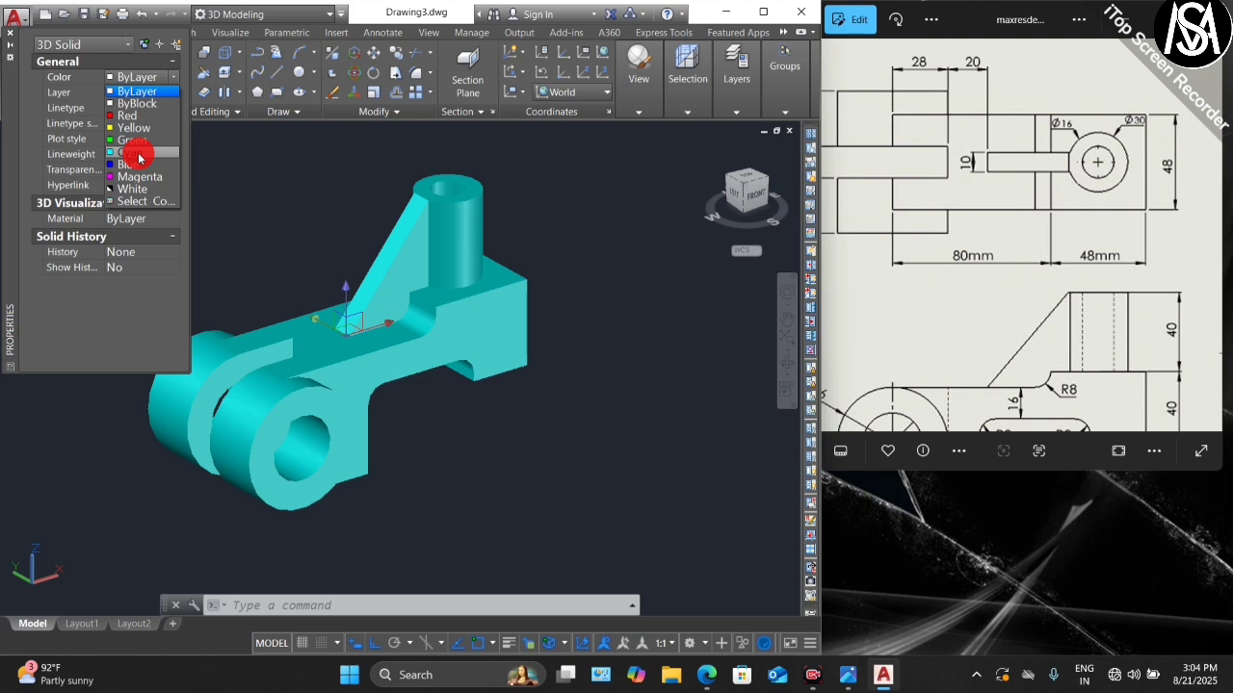
pyautogui.click(138, 157)
pyautogui.click(12, 36)
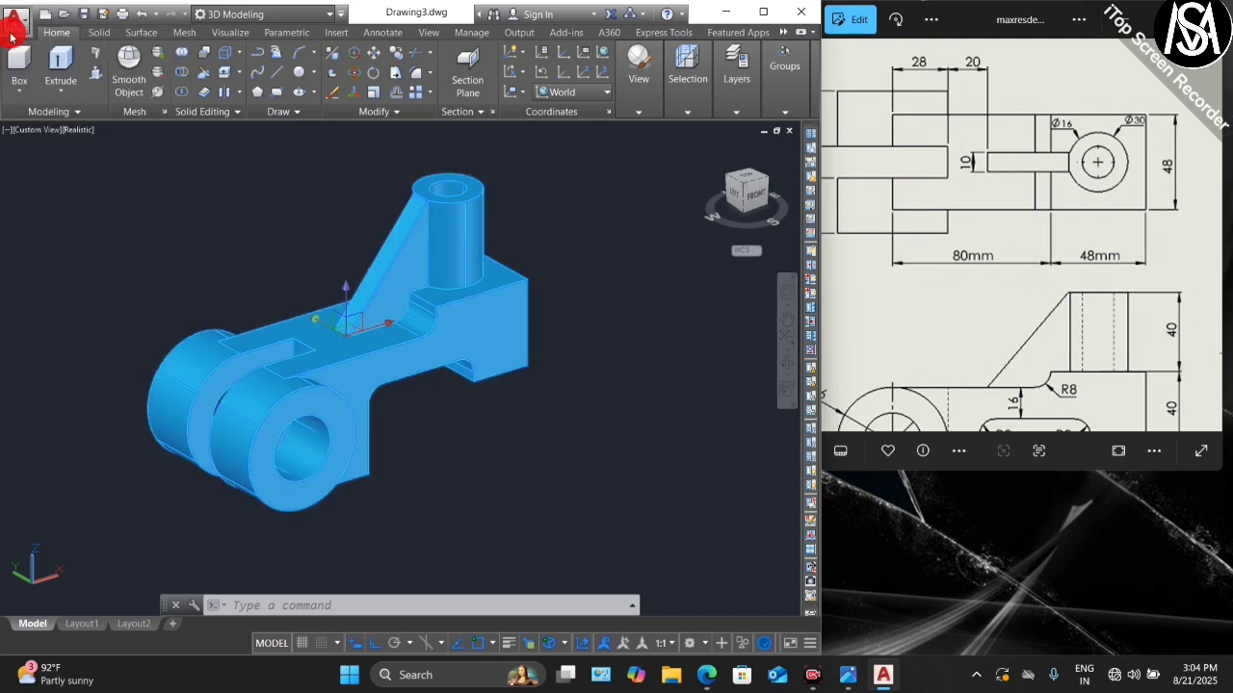
pyautogui.press('Escape')
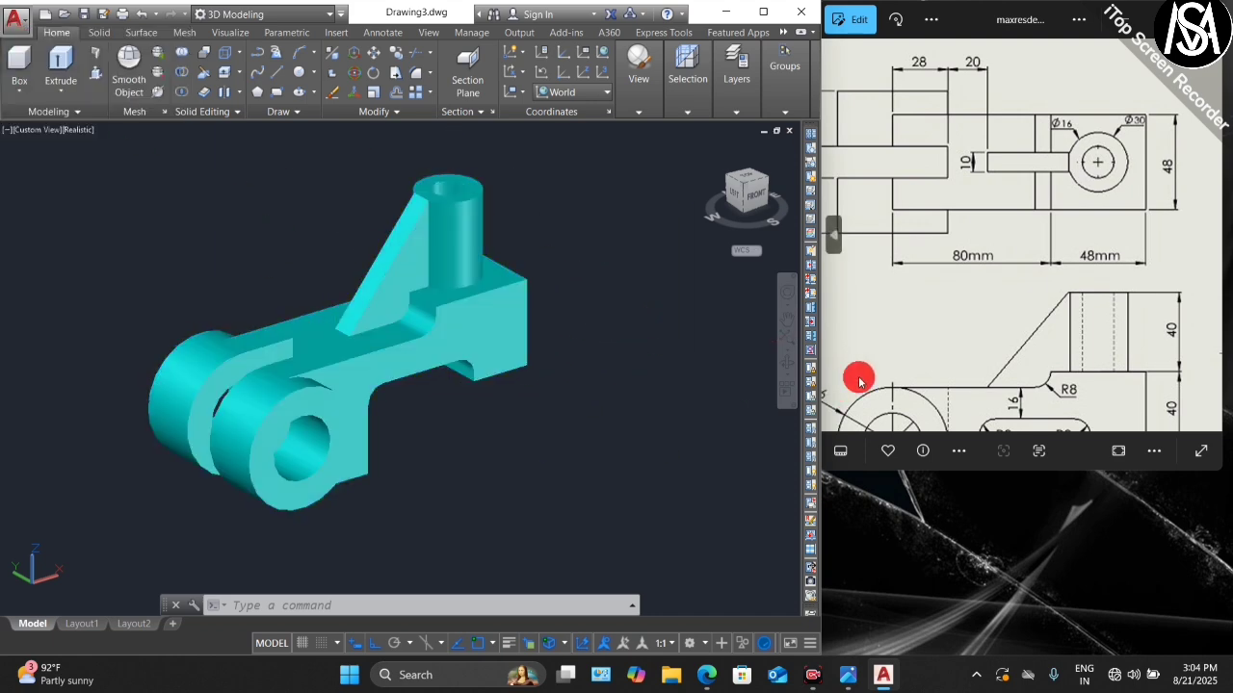
# - Change the model view from parallel to Perspective projection
pyautogui.click(782, 368)
pyautogui.moveTo(614, 443); pyautogui.dragTo(446, 425)
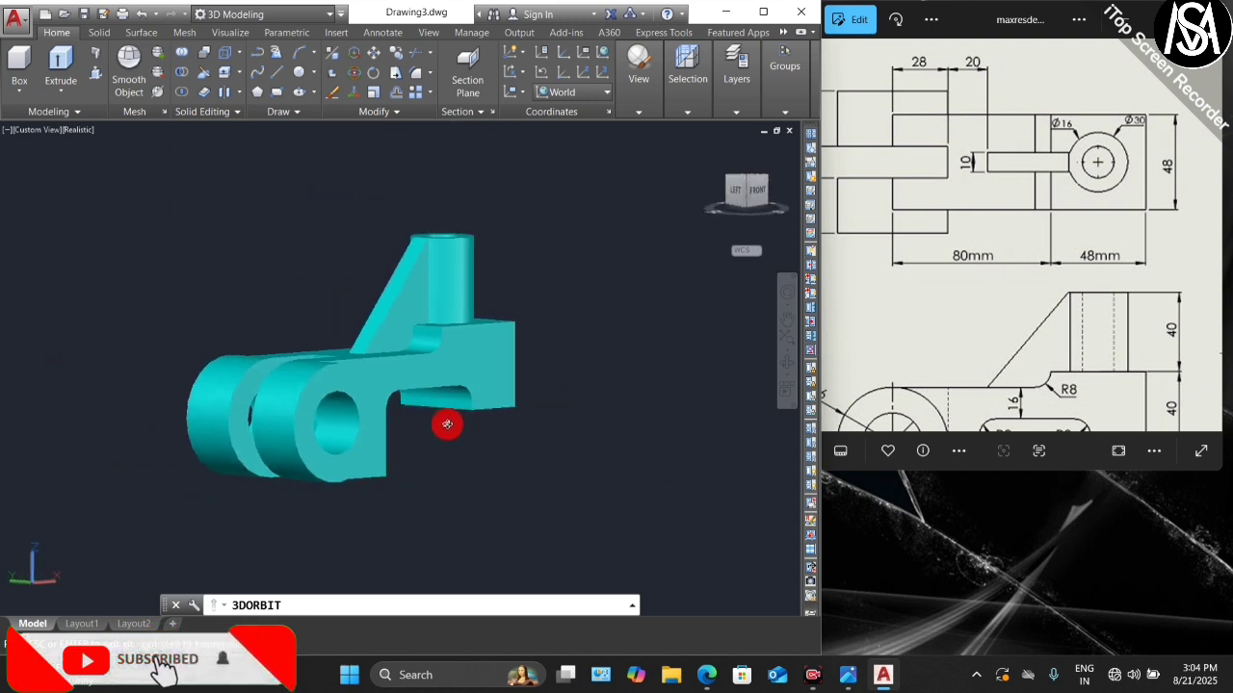
pyautogui.scroll(1, 447, 425)
pyautogui.press('Escape')
pyautogui.click(43, 131)
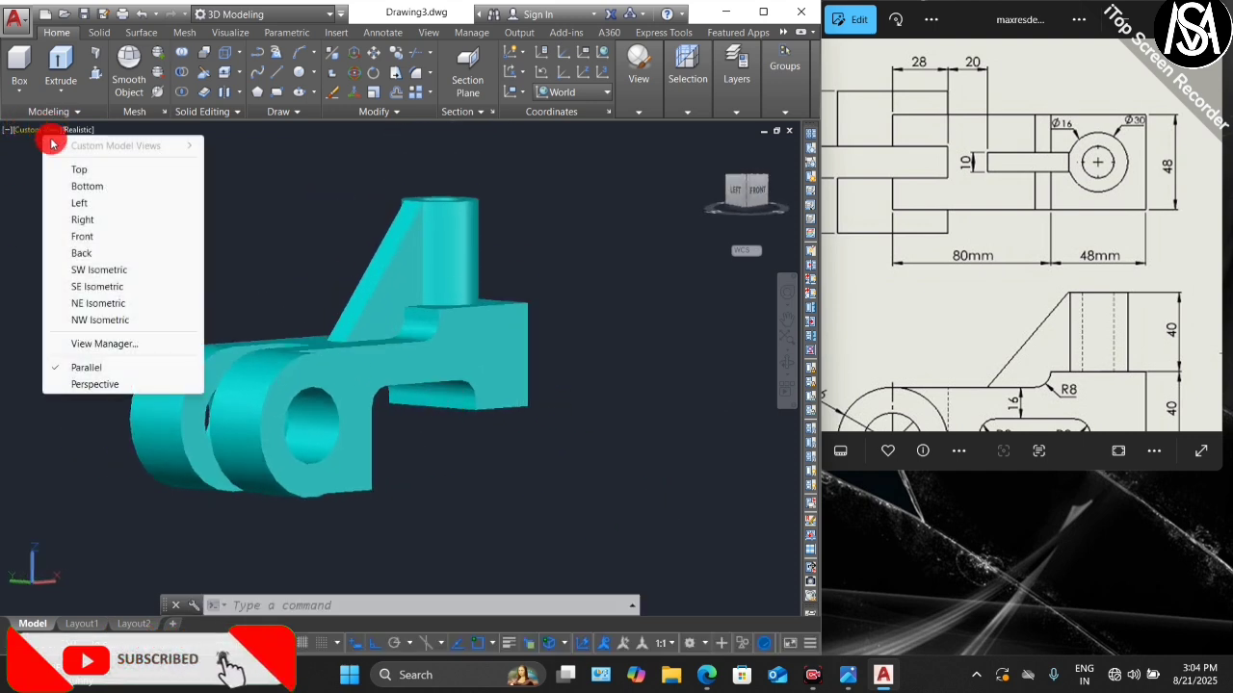
pyautogui.click(96, 385)
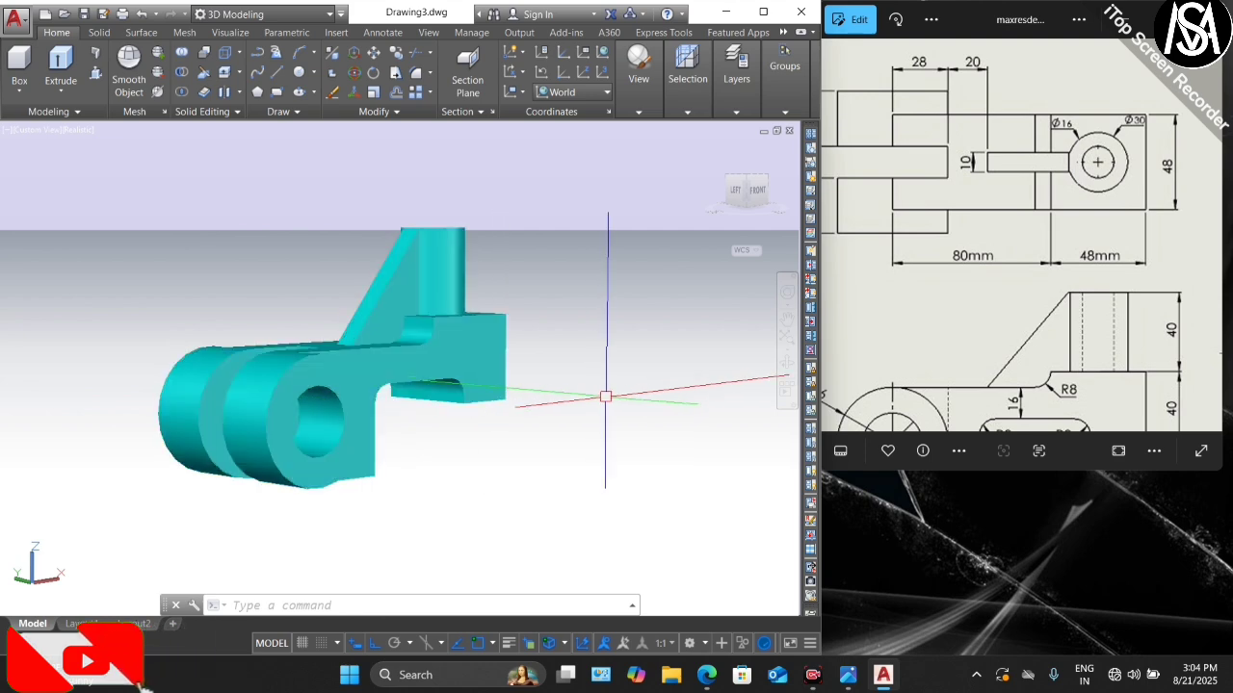
# - Examine the finished bracket from several angles and compare it with the full reference drawing
pyautogui.click(785, 355)
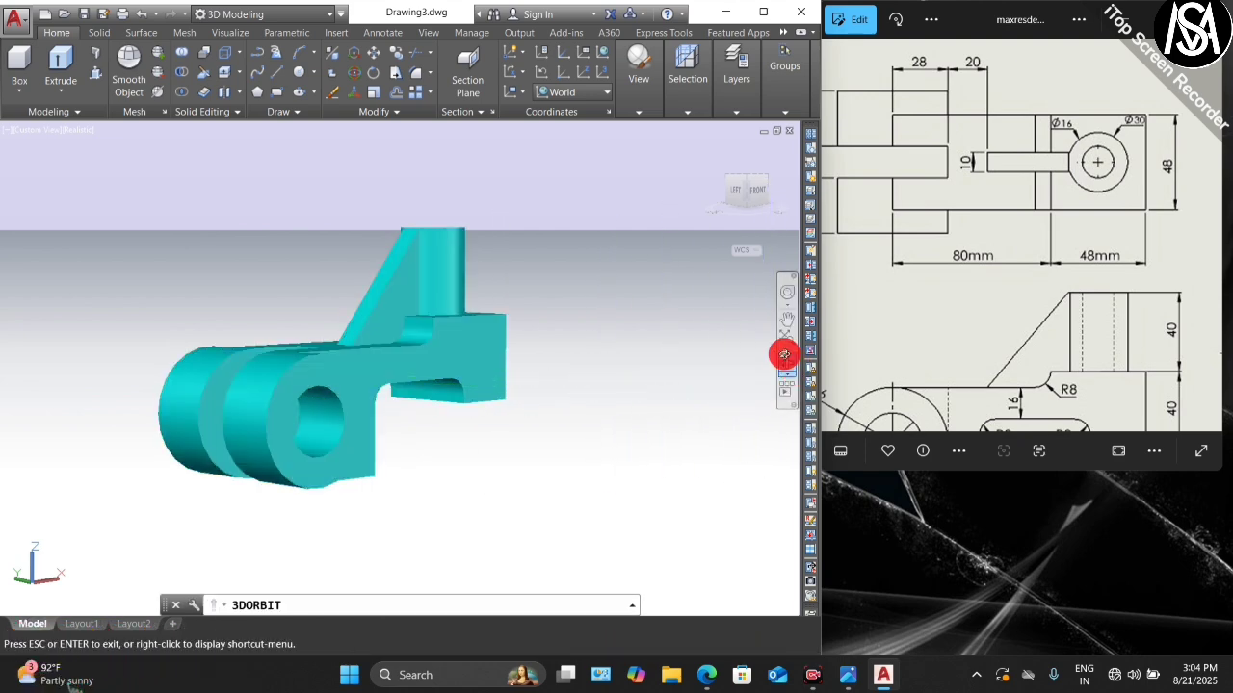
pyautogui.press('Escape')
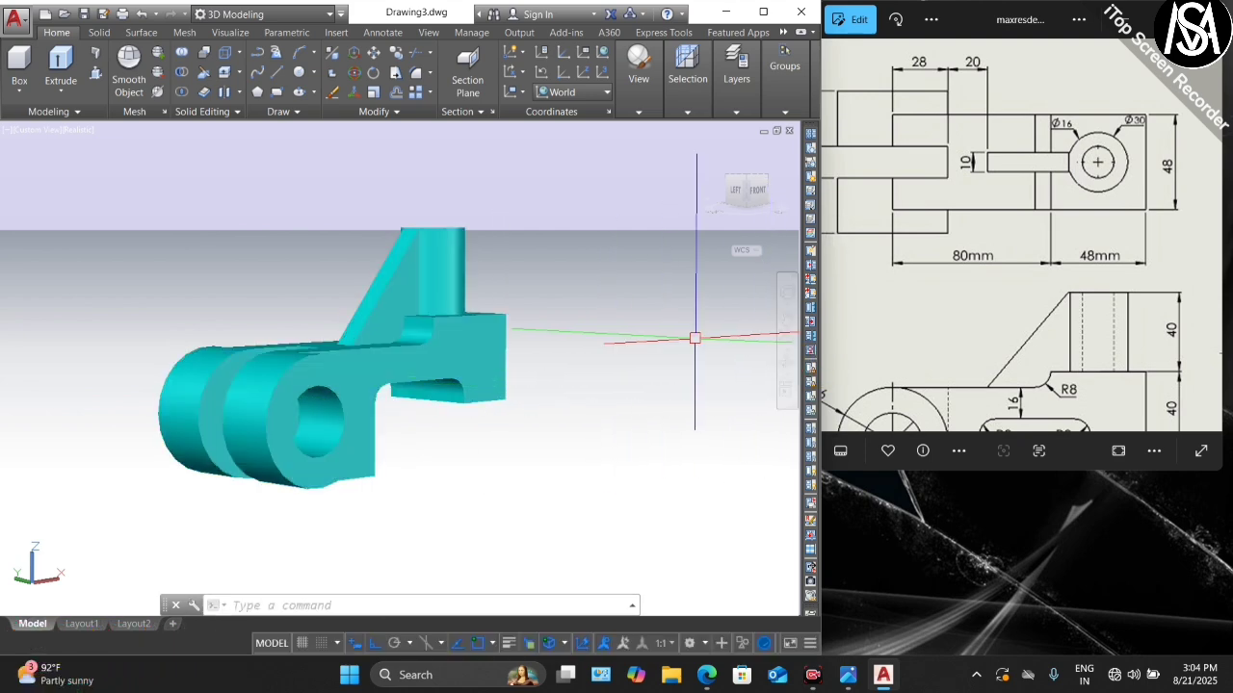
pyautogui.click(784, 361)
pyautogui.moveTo(652, 430); pyautogui.dragTo(468, 505)
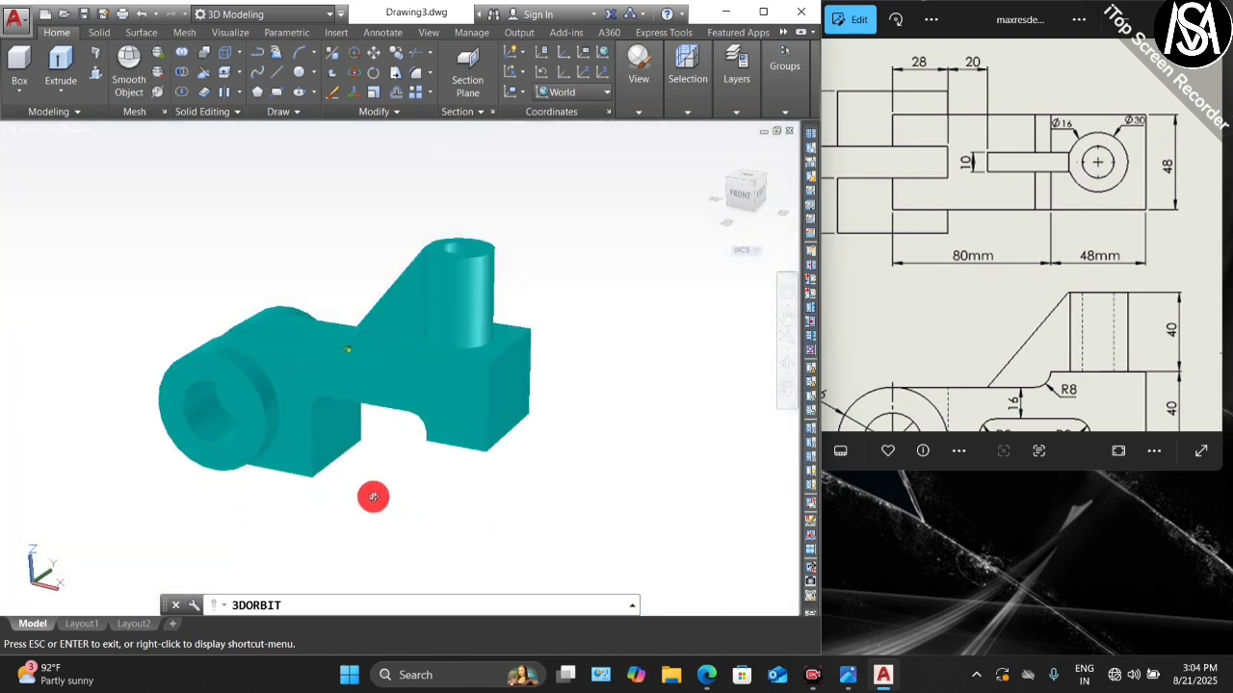
pyautogui.moveTo(374, 497); pyautogui.dragTo(460, 478)
pyautogui.scroll(-3, 982, 261)
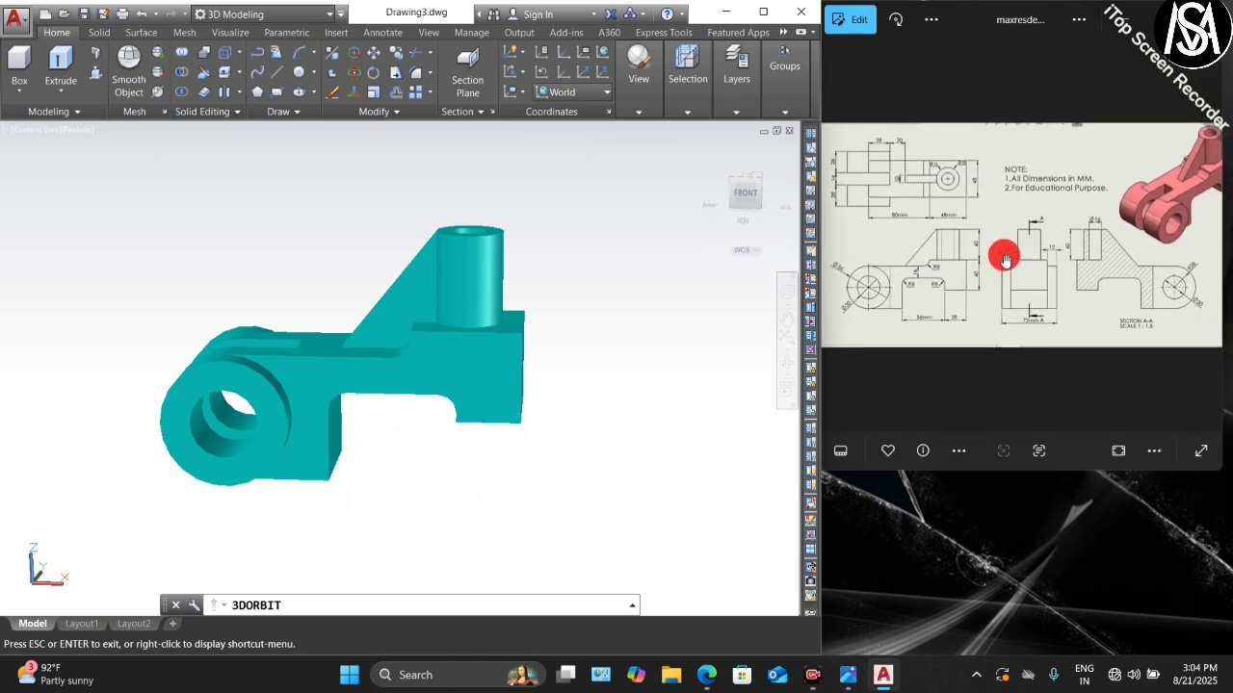
pyautogui.moveTo(350, 428); pyautogui.dragTo(490, 450)
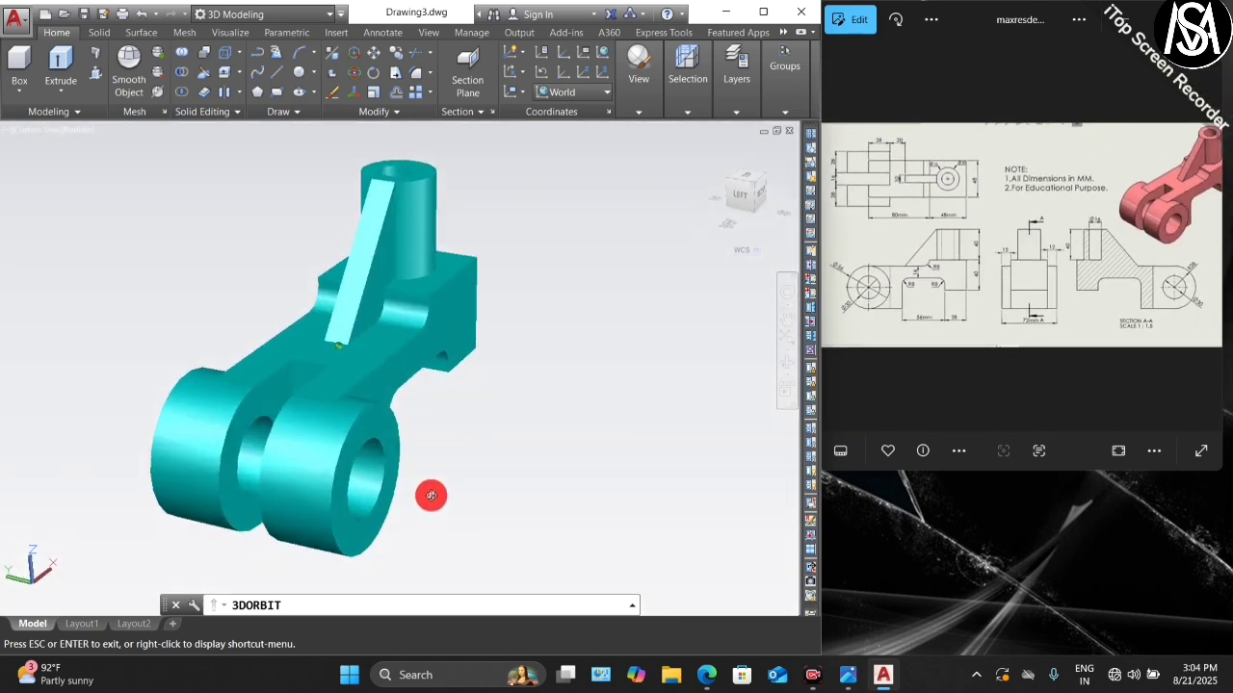
pyautogui.moveTo(431, 495); pyautogui.dragTo(450, 445)
pyautogui.moveTo(526, 414); pyautogui.dragTo(513, 480)
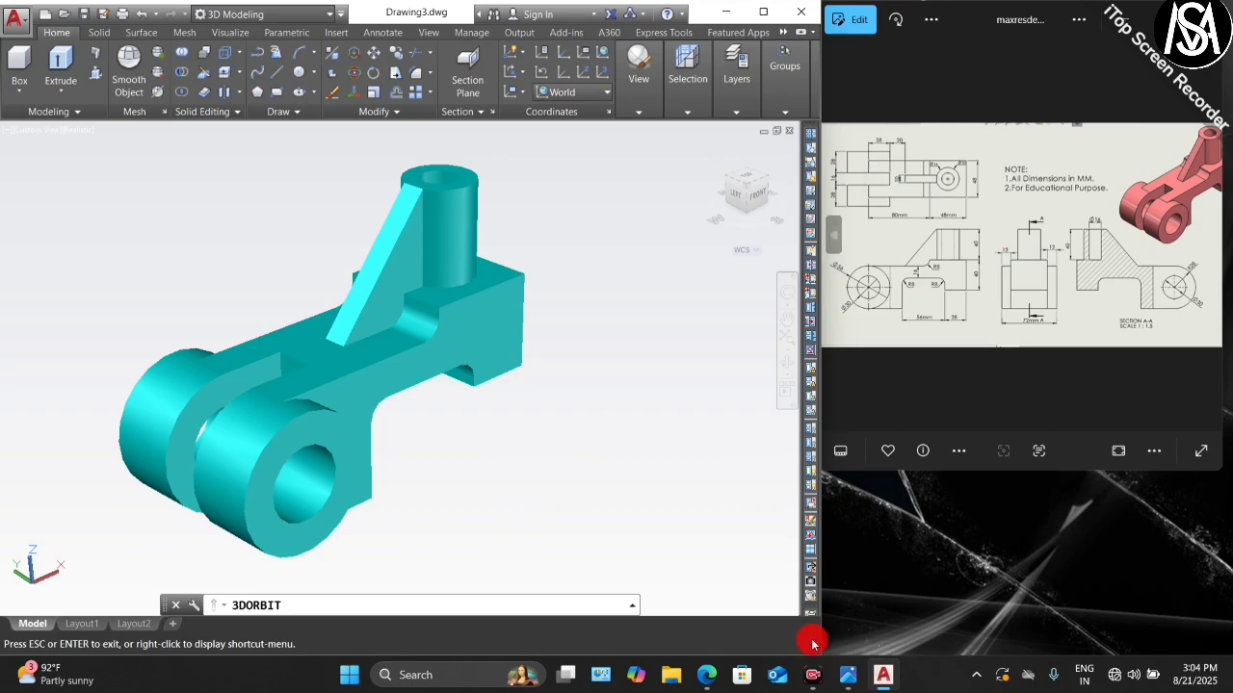